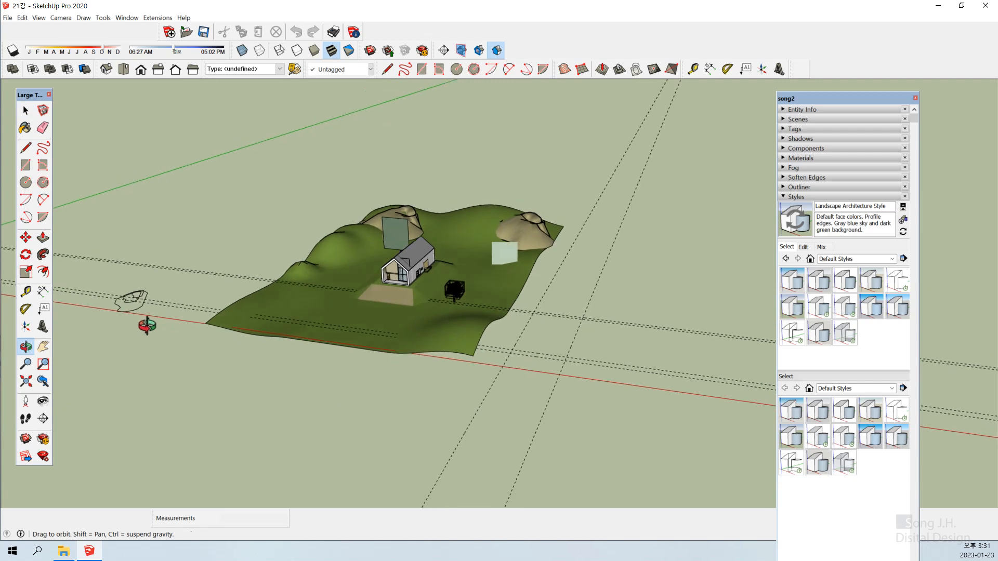
- Examine the stacked contour outline placed beside the terrain model
key(space)
drag(85, 288, 186, 383)
middle_drag(274, 359, 419, 354)
scroll(486, 344, down, 4)
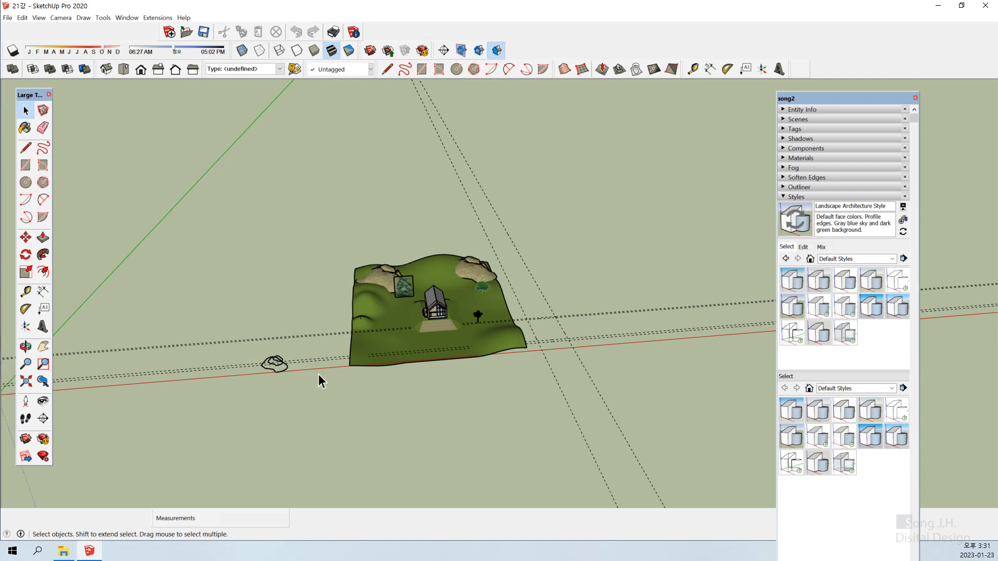
middle_drag(318, 375, 533, 241)
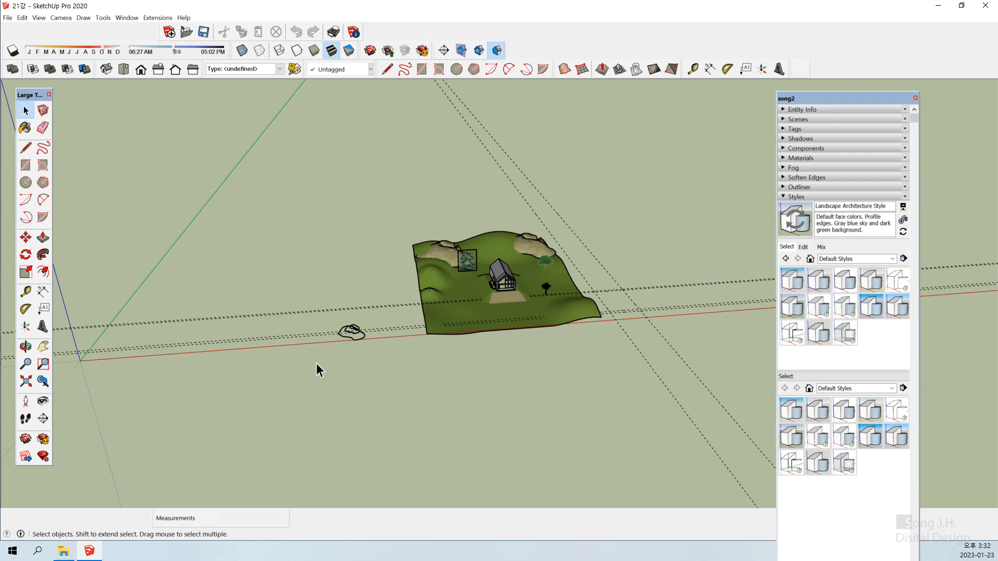
drag(299, 305, 390, 365)
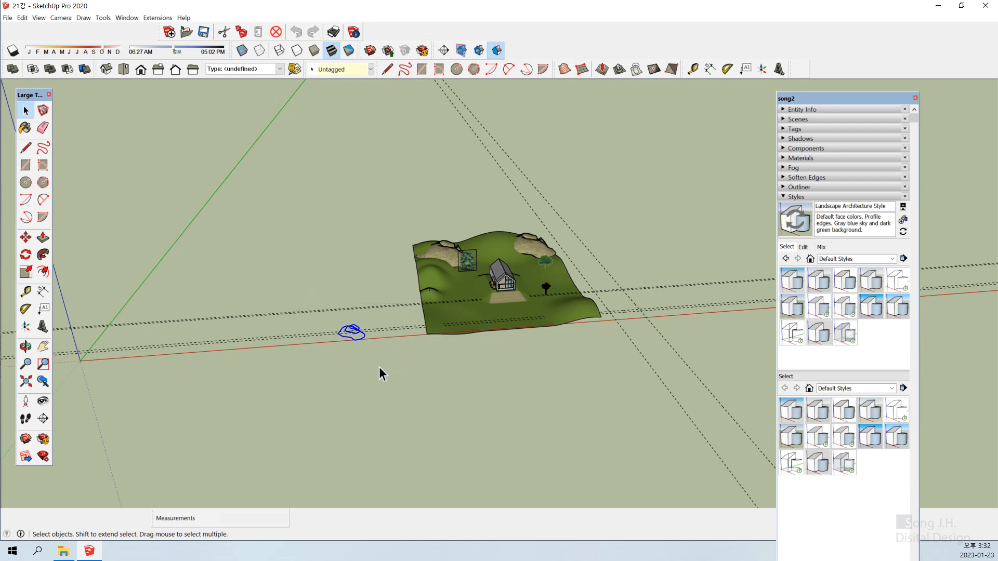
click(375, 372)
middle_drag(375, 372, 311, 398)
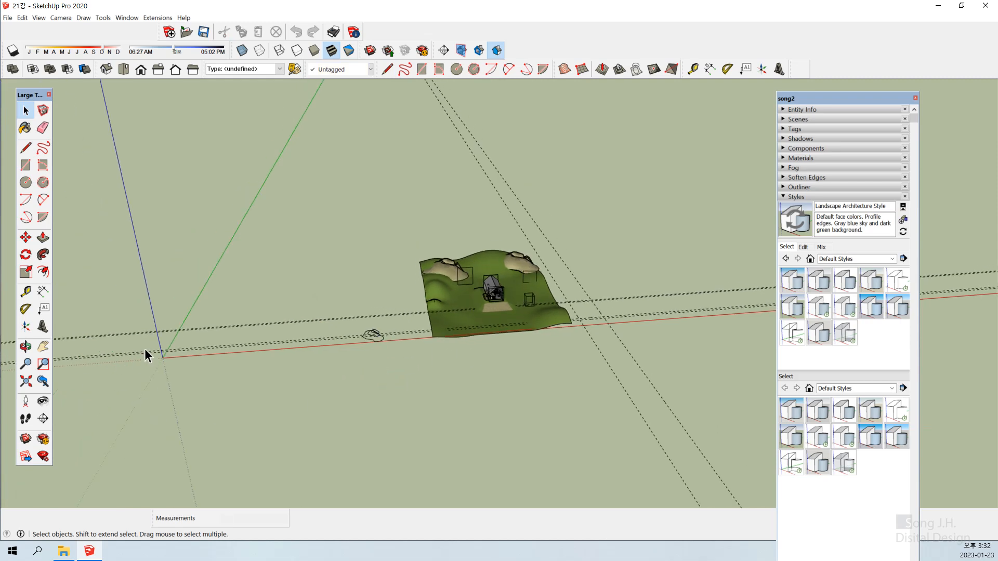
key(o)
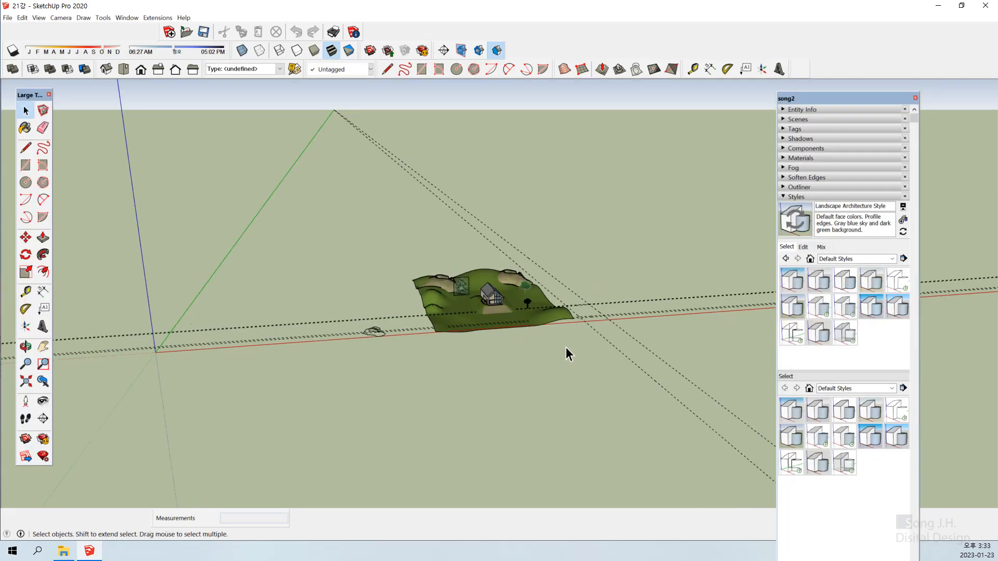
- Examine the terrain with its house, trees and rocks from several angles
middle_drag(395, 389, 579, 314)
scroll(580, 322, up, 3)
scroll(581, 314, up, 3)
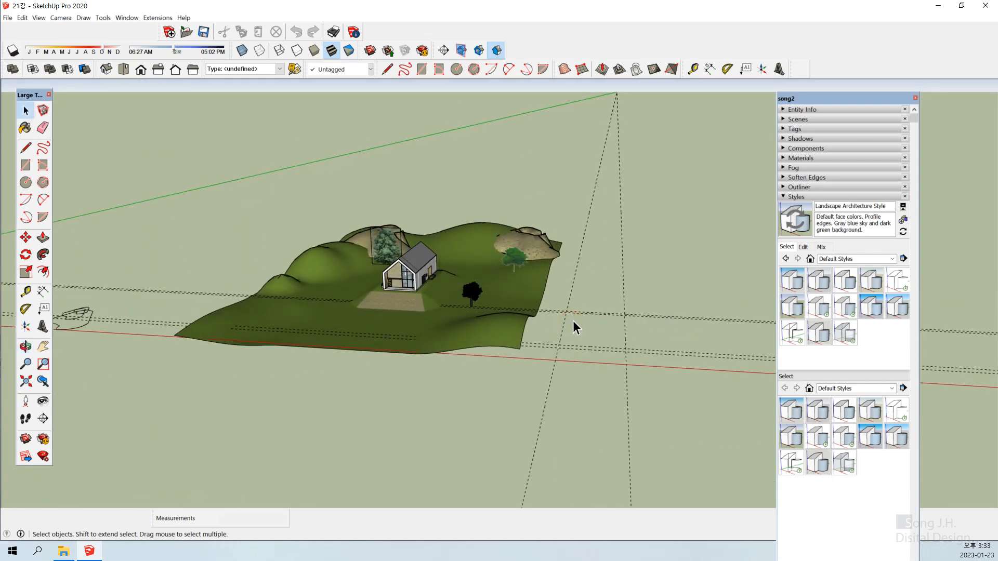
scroll(573, 320, up, 4)
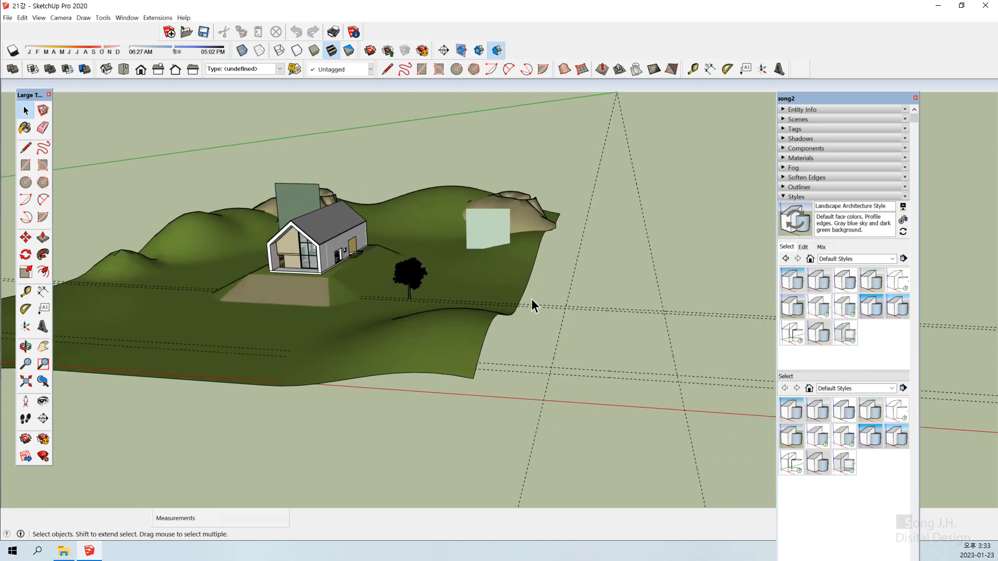
middle_drag(520, 313, 662, 290)
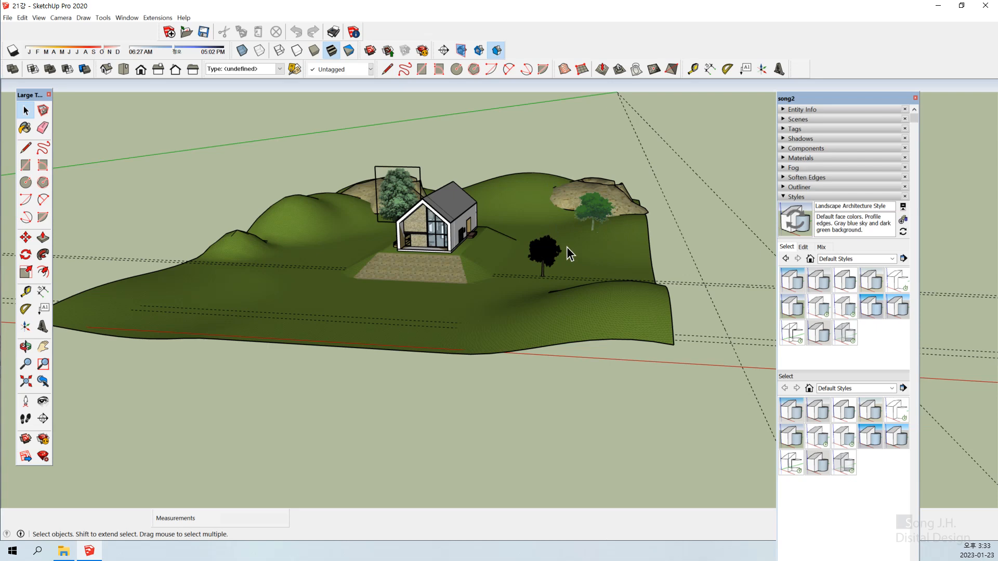
middle_drag(401, 254, 421, 247)
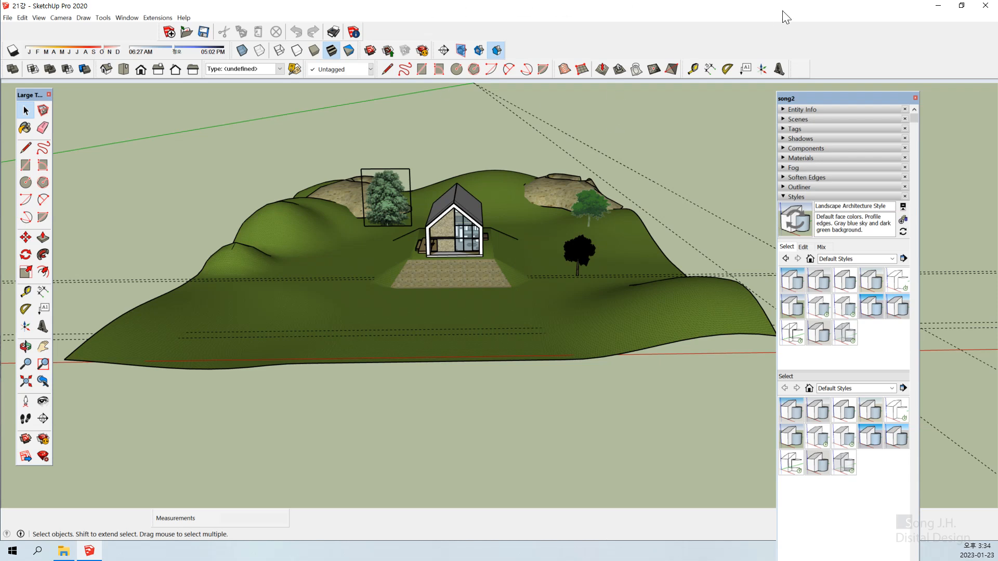
middle_drag(634, 176, 452, 283)
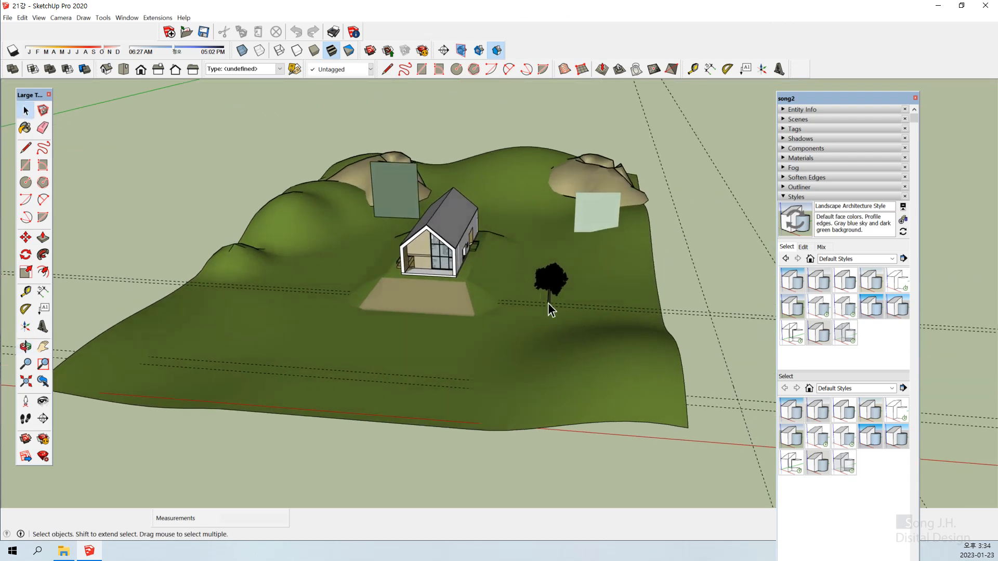
shift+middle_drag(566, 314, 581, 326)
scroll(333, 341, down, 3)
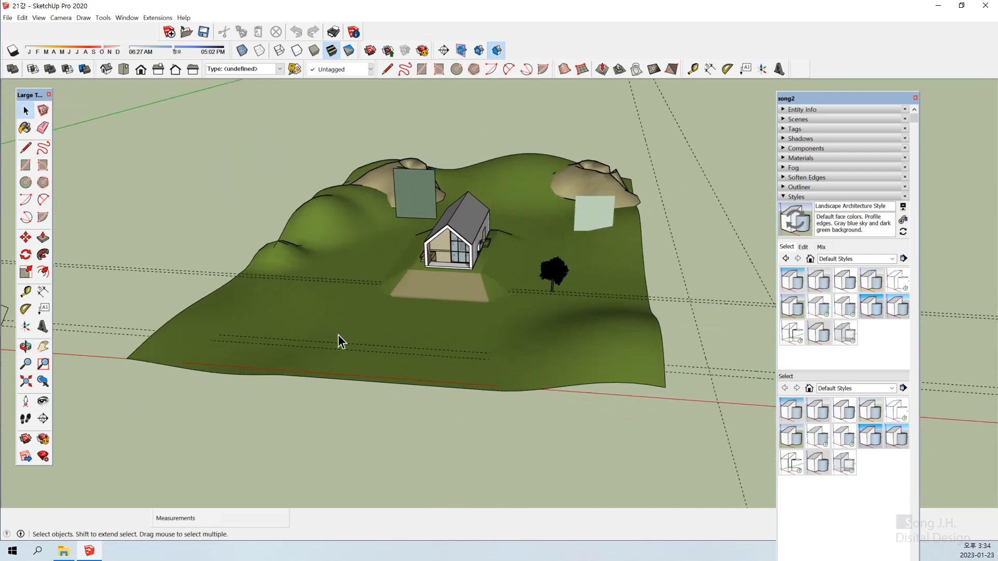
scroll(338, 341, down, 2)
scroll(338, 335, down, 3)
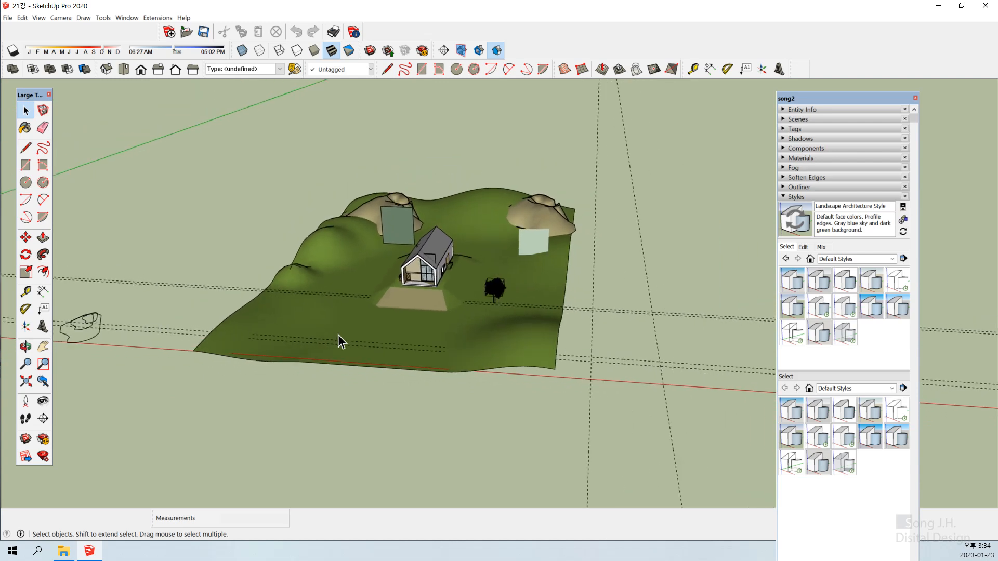
- Draw an open, roughly oval freehand outline on the empty ground beside the terrain
shift+middle_drag(482, 337, 202, 351)
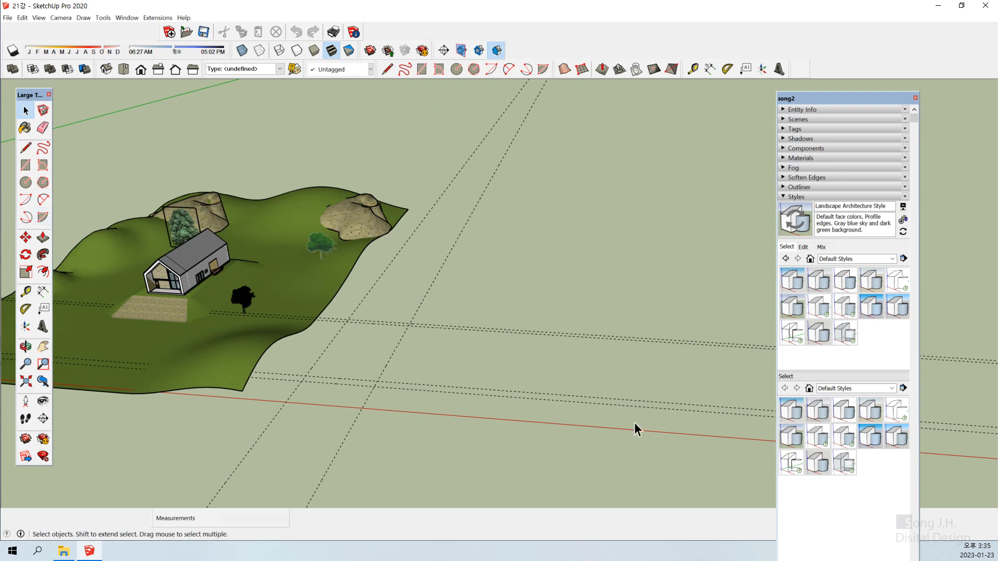
scroll(634, 423, up, 1)
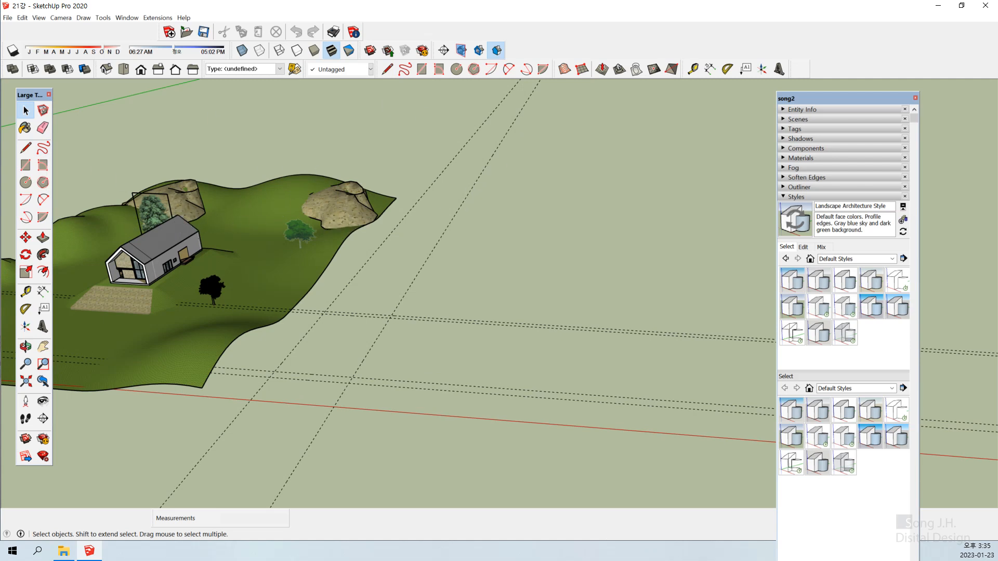
click(43, 151)
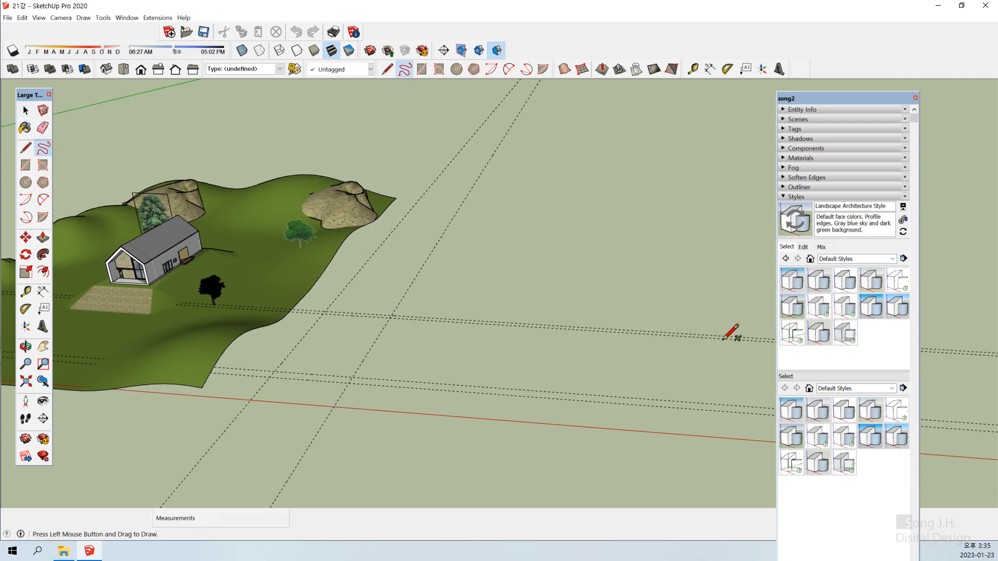
middle_drag(724, 341, 551, 370)
mouse_move(546, 371)
mouse_down()
mouse_move(526, 352)
mouse_move(579, 346)
mouse_move(624, 365)
mouse_move(590, 378)
mouse_move(545, 372)
mouse_up()
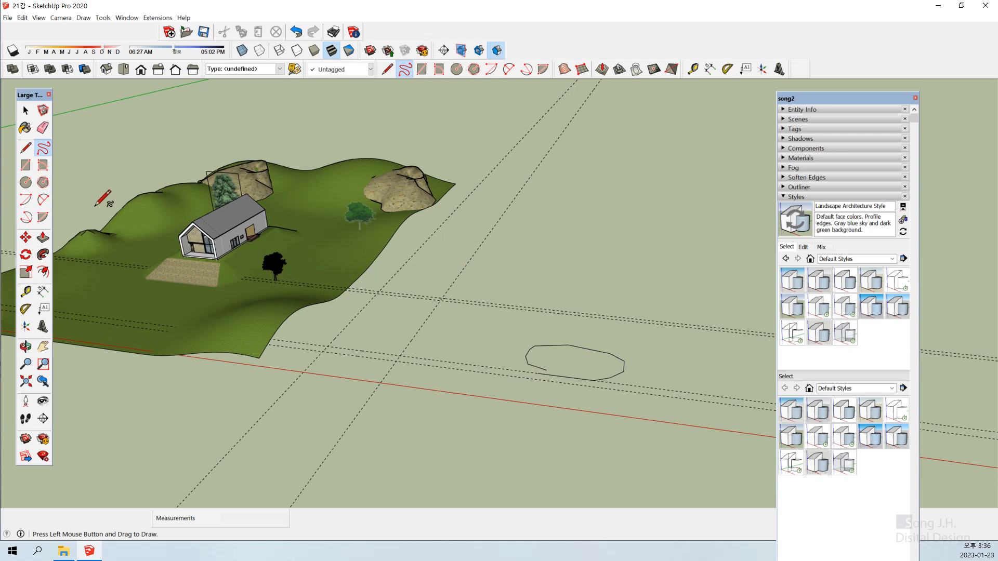
click(25, 110)
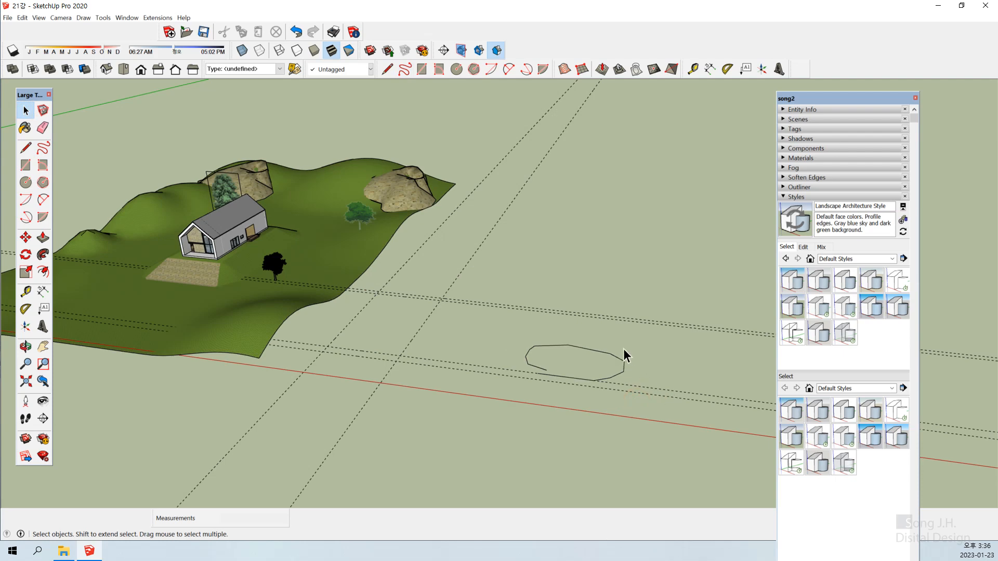
- Draw a second freehand outline behind the open one, closing it so that it forms a face
click(43, 148)
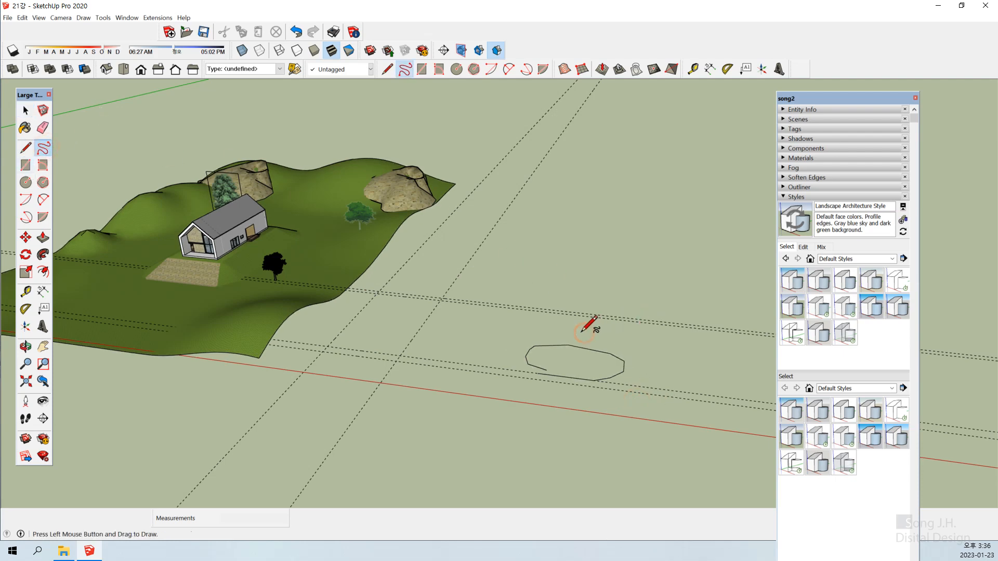
mouse_move(561, 326)
mouse_down()
mouse_move(544, 310)
mouse_move(550, 292)
mouse_move(623, 302)
mouse_move(654, 318)
mouse_move(635, 339)
mouse_move(586, 332)
mouse_up()
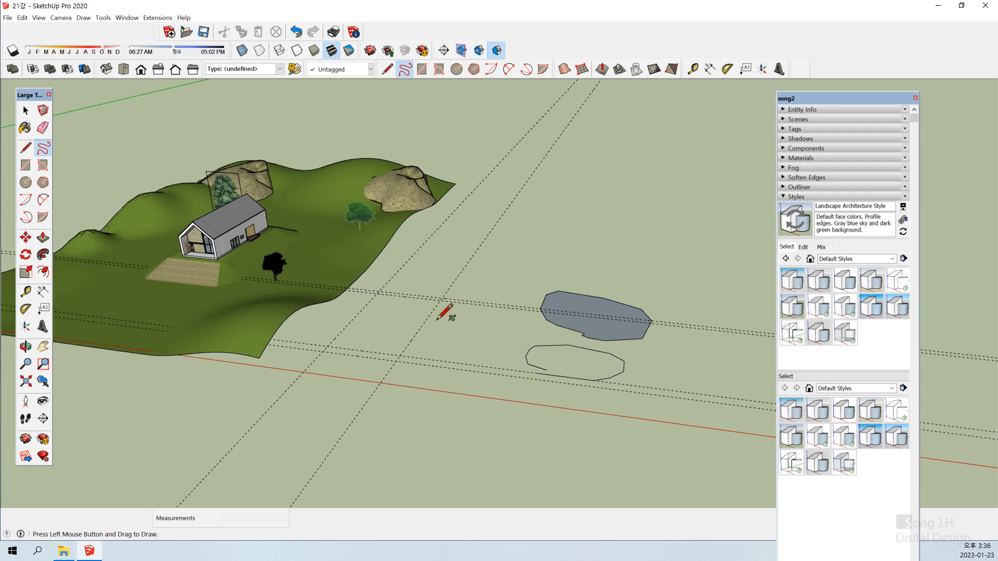
click(26, 111)
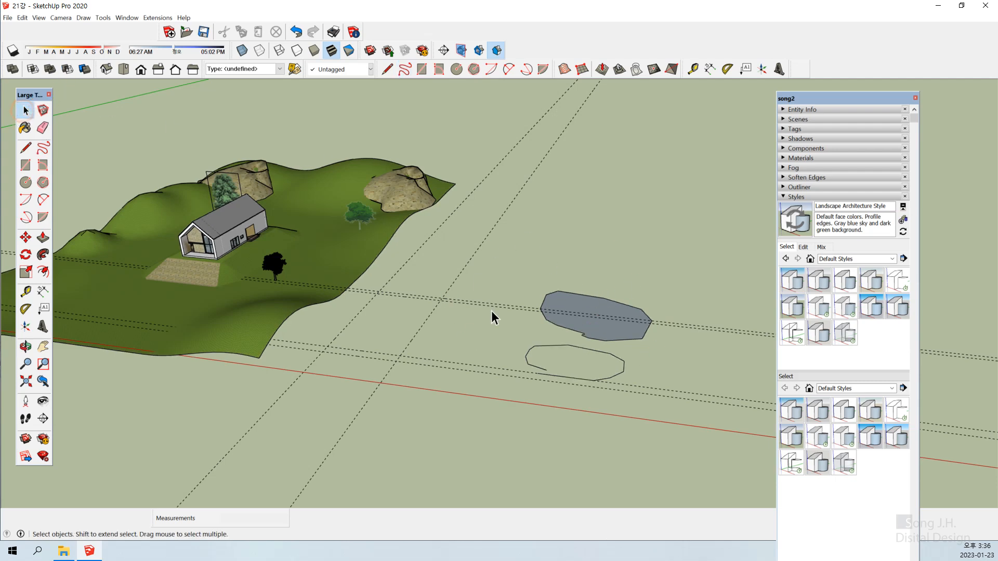
- Delete the face inside the closed freehand outline, keeping its boundary edges
key(o)
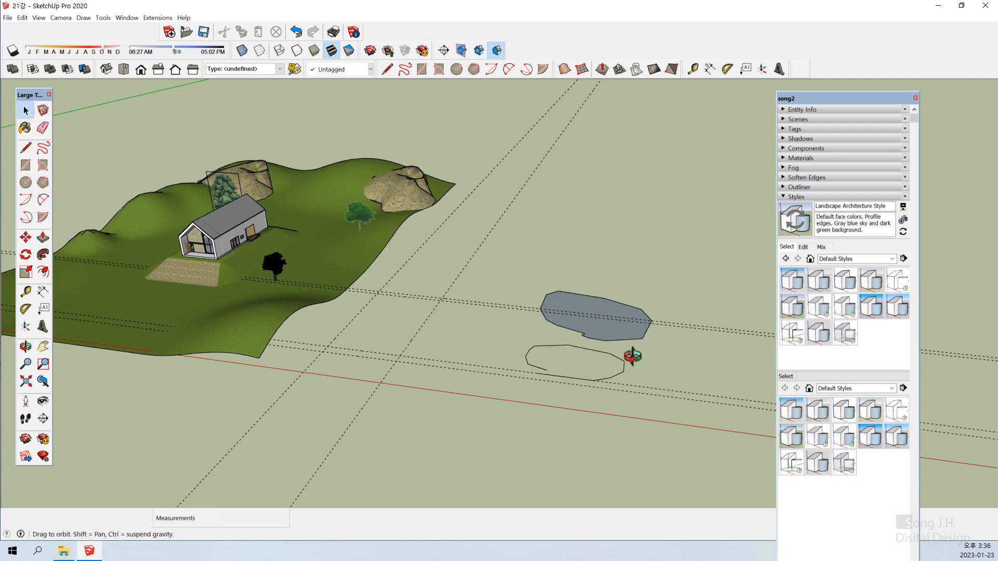
drag(633, 357, 590, 308)
key(space)
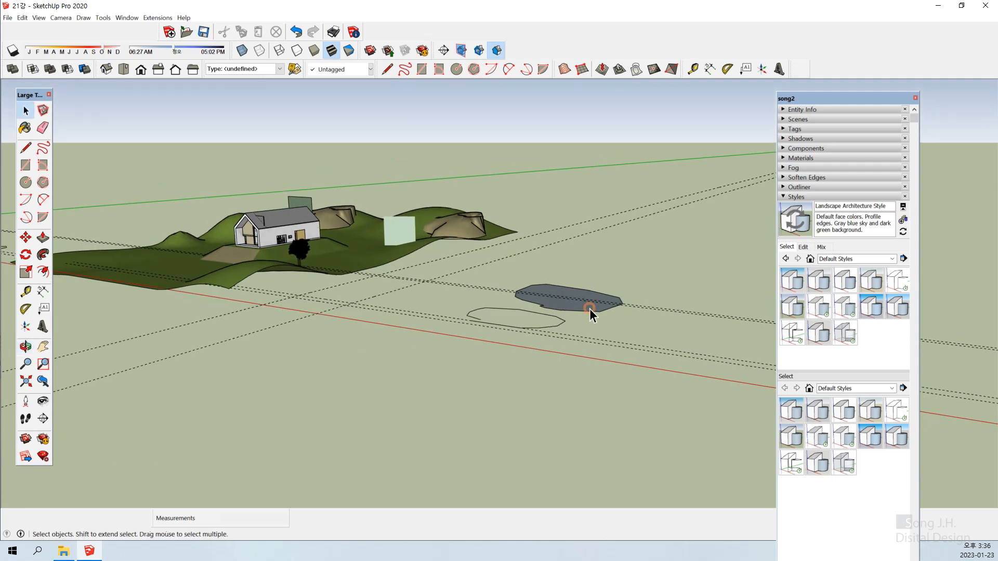
click(571, 299)
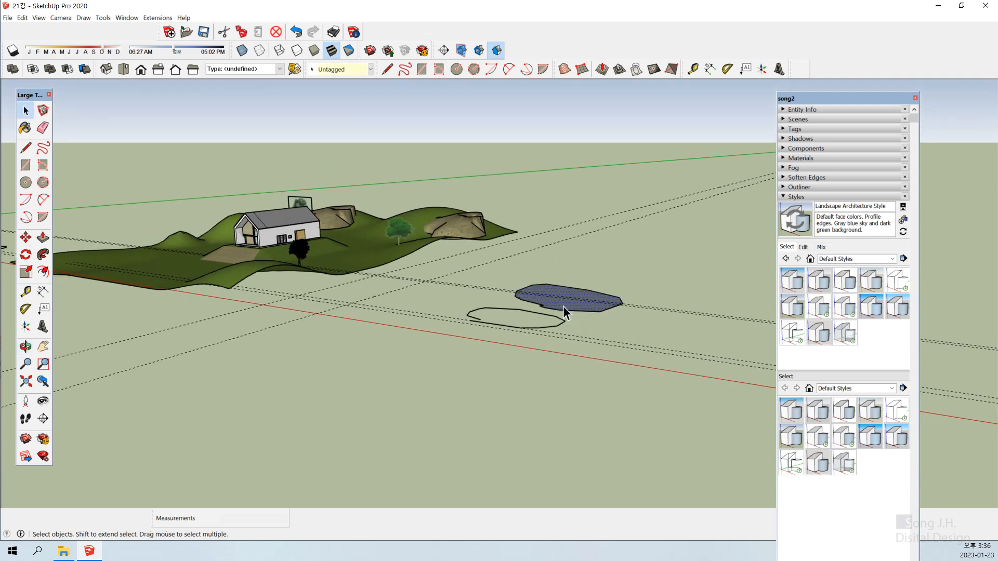
middle_drag(563, 307, 603, 345)
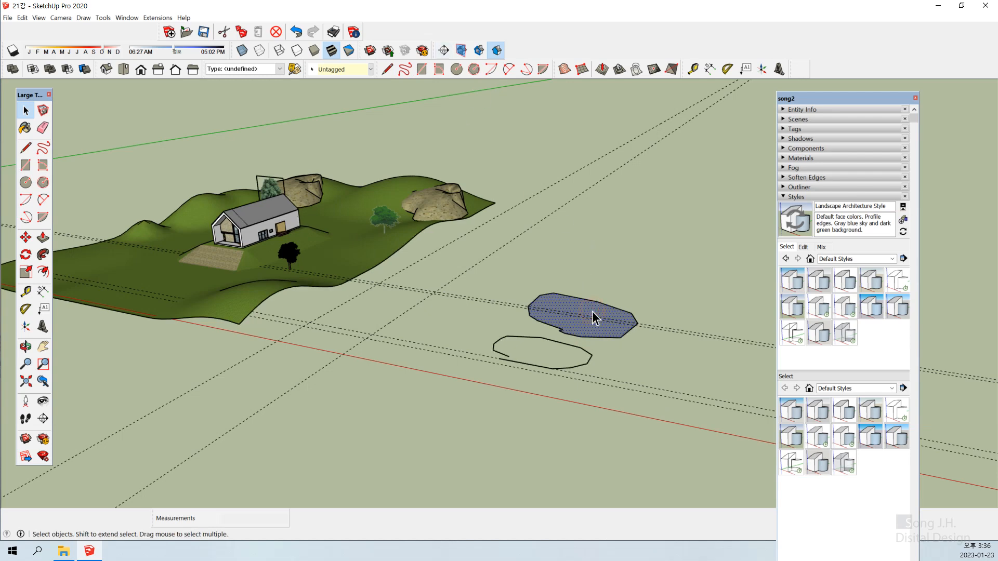
key(Delete)
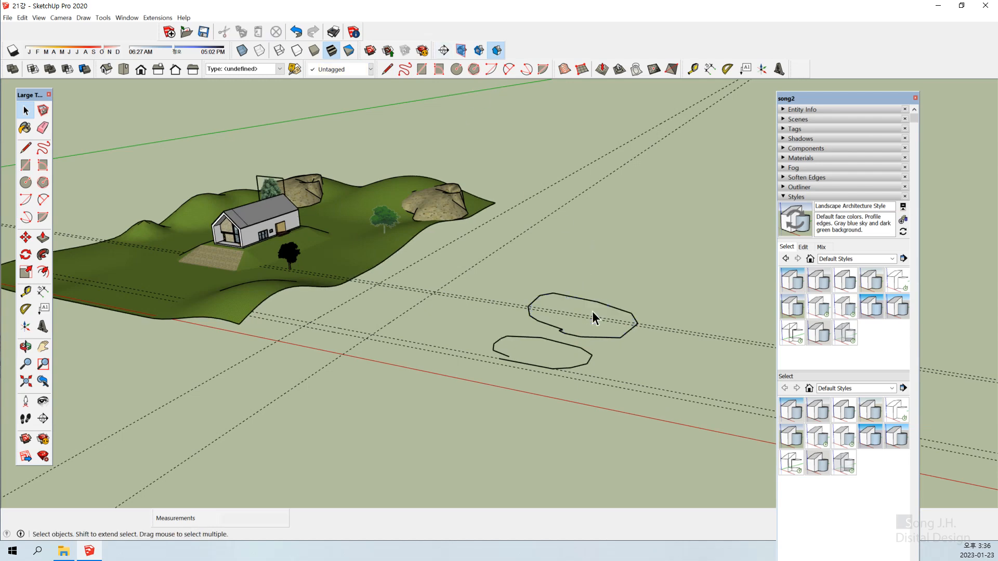
- Copy the closed freehand outline vertically upward by about 3311
middle_drag(619, 363, 610, 350)
click(573, 345)
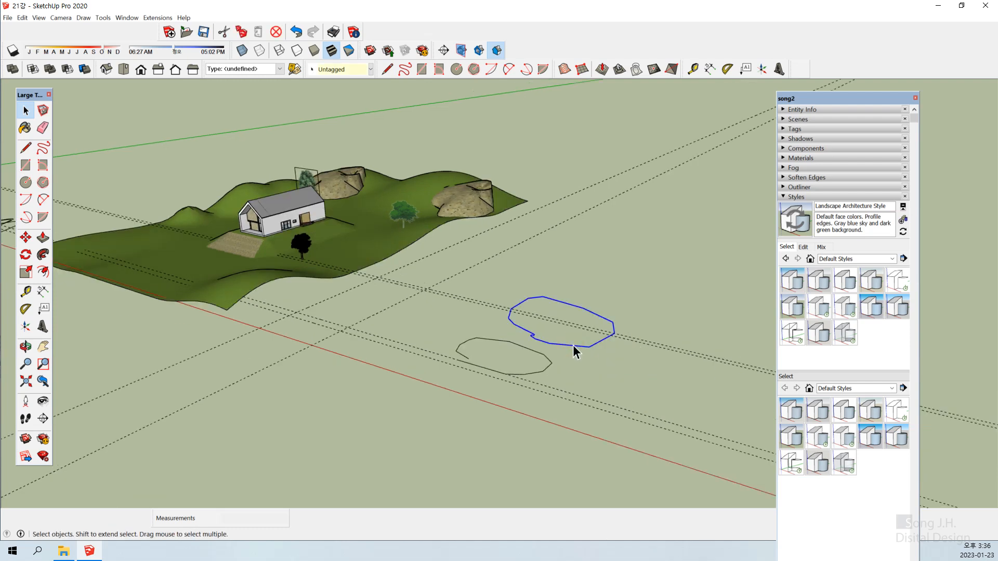
key(m)
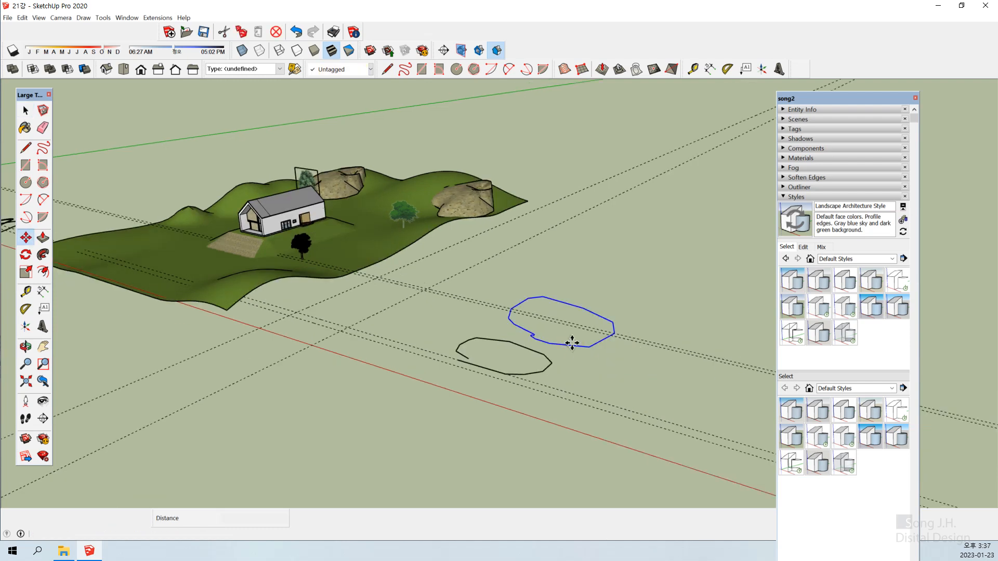
key(ctrl)
click(570, 345)
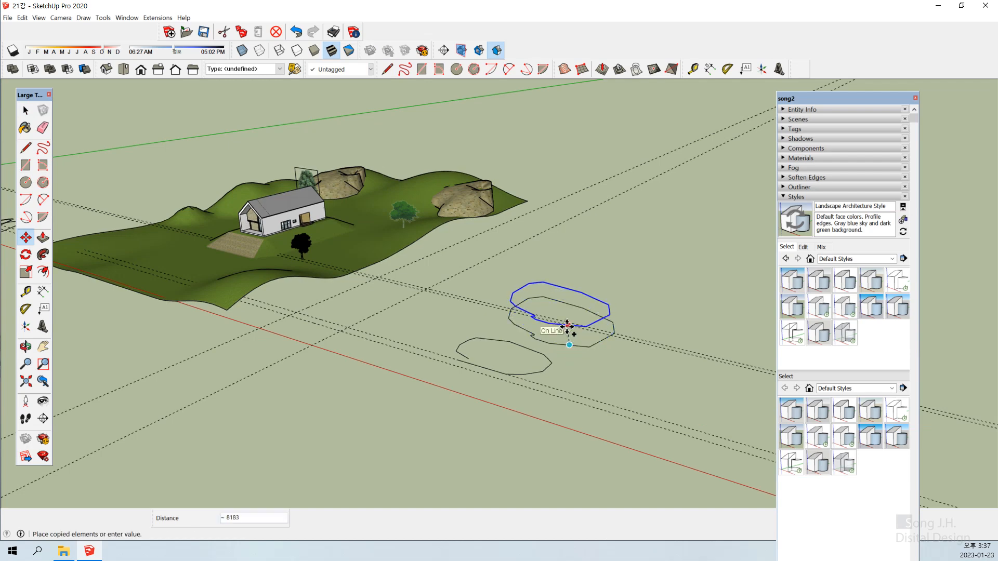
click(567, 327)
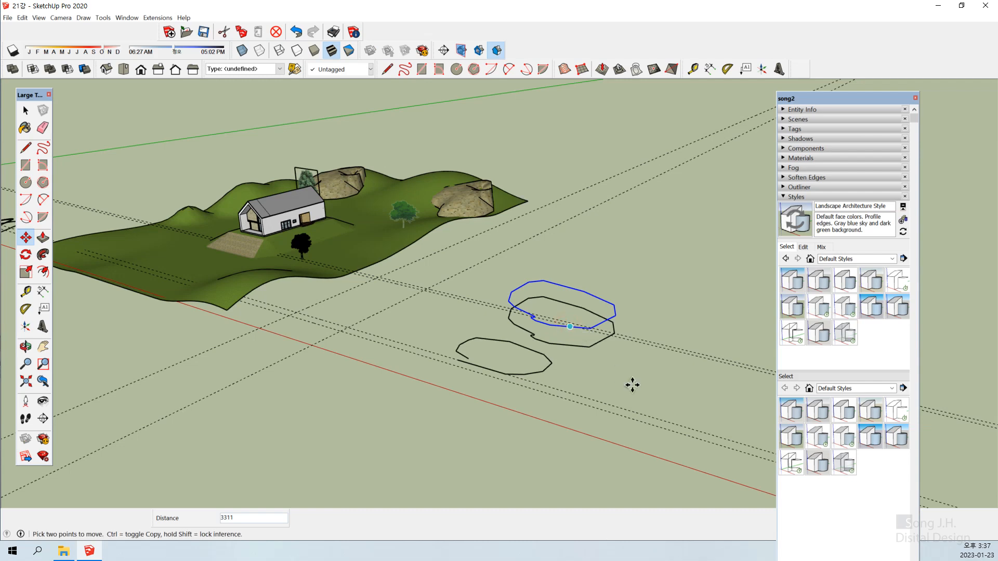
- Scale the raised outline copy down uniformly to about 0.68
key(space)
click(617, 366)
scroll(619, 365, up, 1)
middle_drag(620, 364, 642, 310)
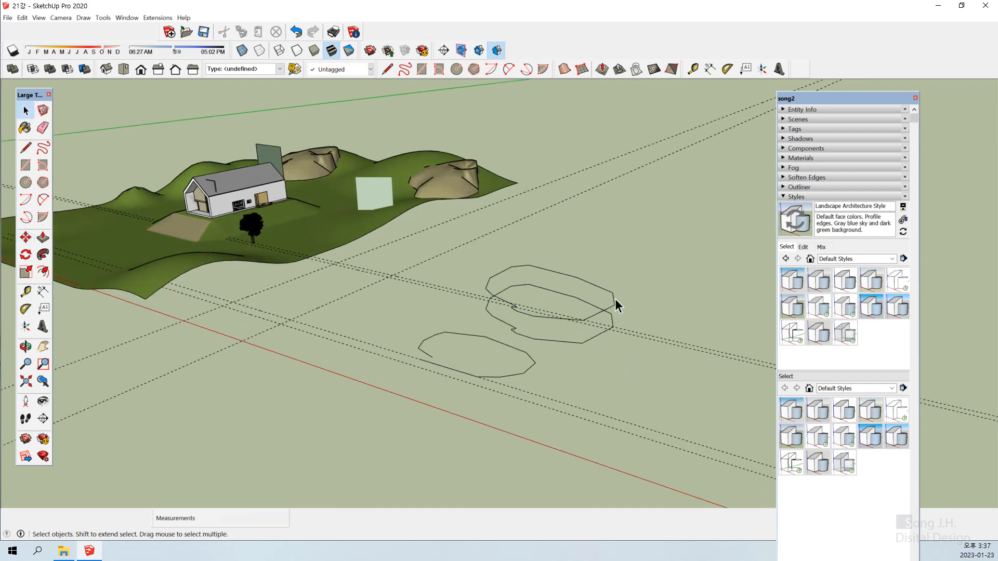
click(609, 285)
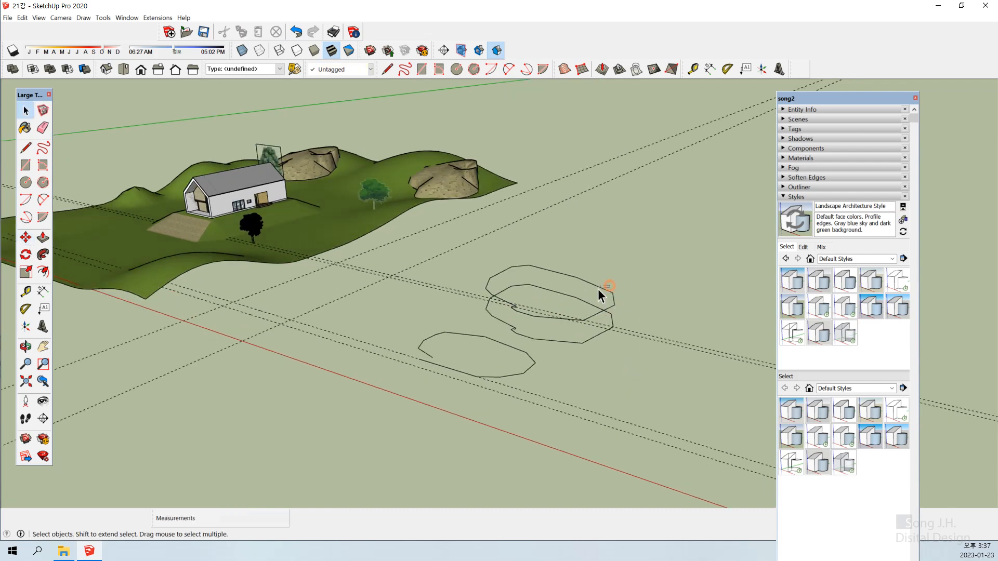
click(598, 288)
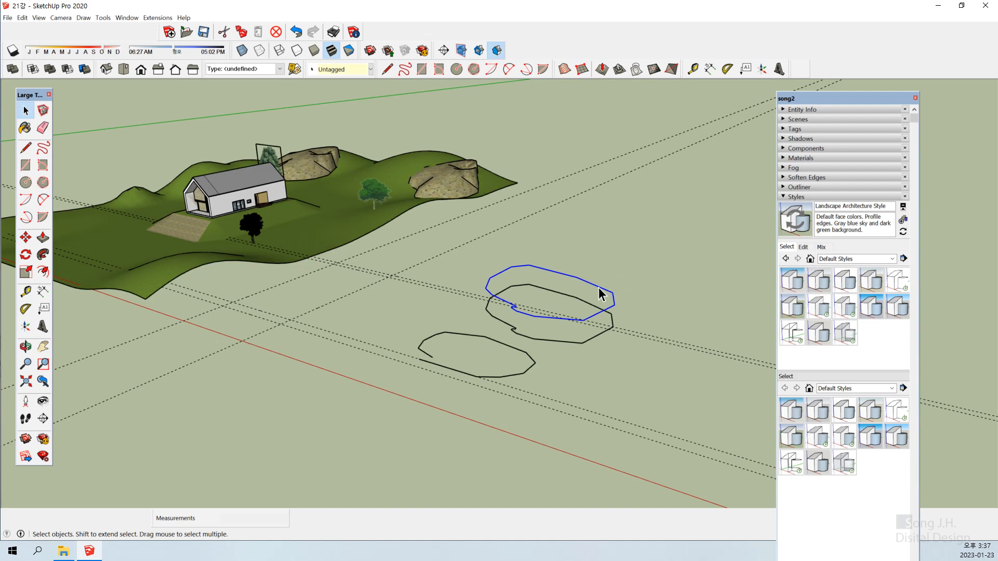
key(s)
drag(637, 285, 575, 298)
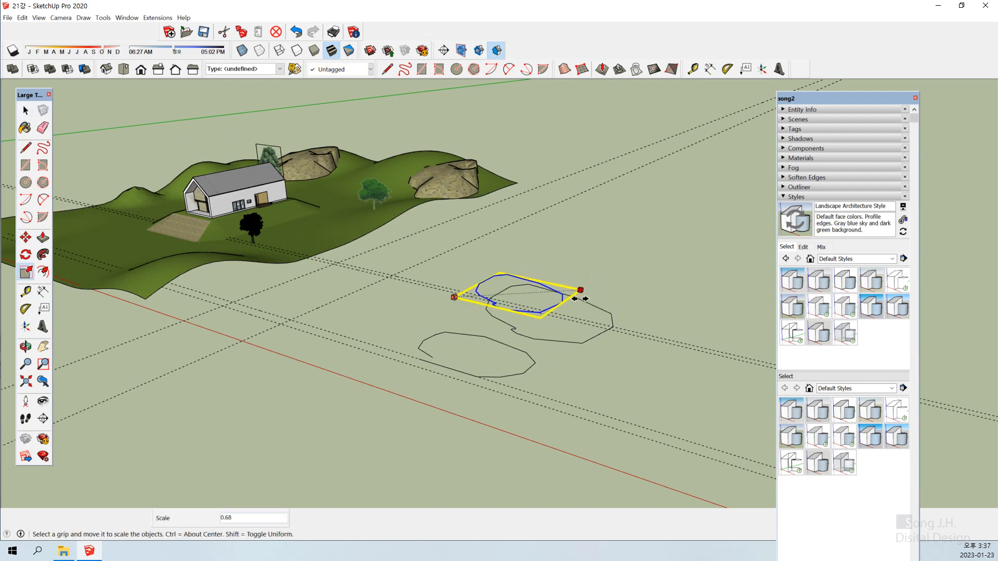
key(space)
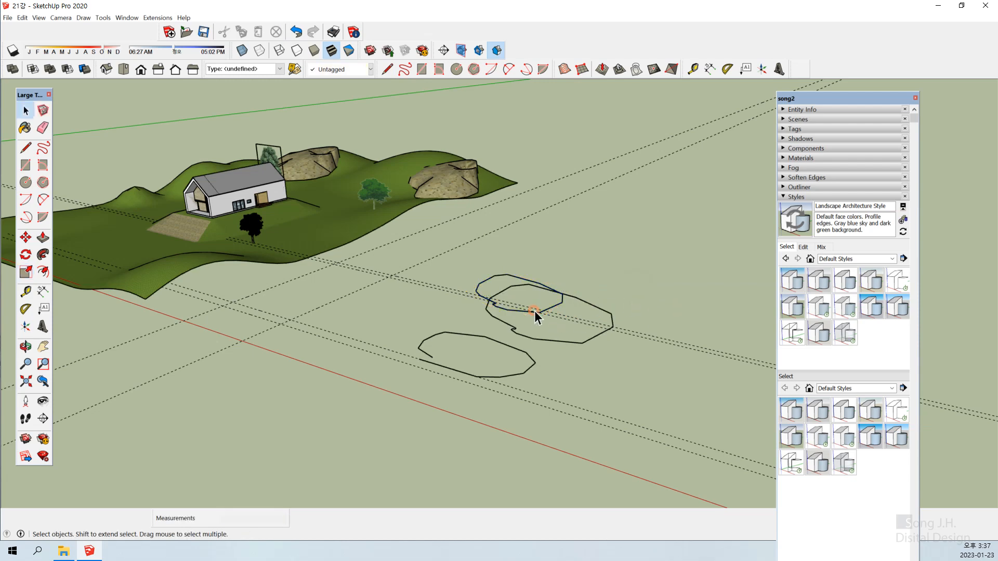
click(535, 311)
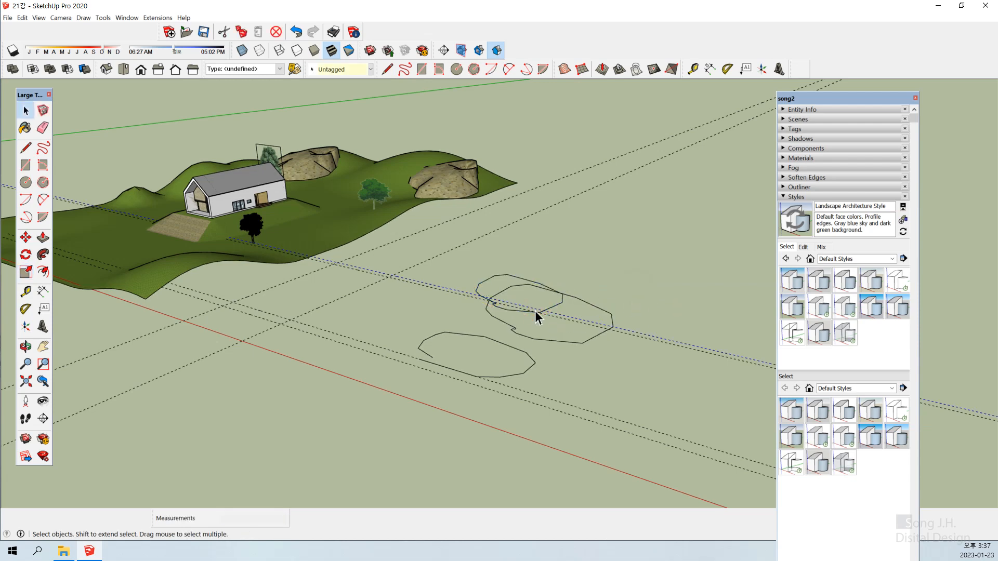
- Move the scaled-down raised outline horizontally about 4033 to centre it over the closed base outline
click(485, 284)
mouse_move(531, 313)
middle_down()
mouse_move(598, 283)
mouse_move(608, 293)
middle_up()
key(m)
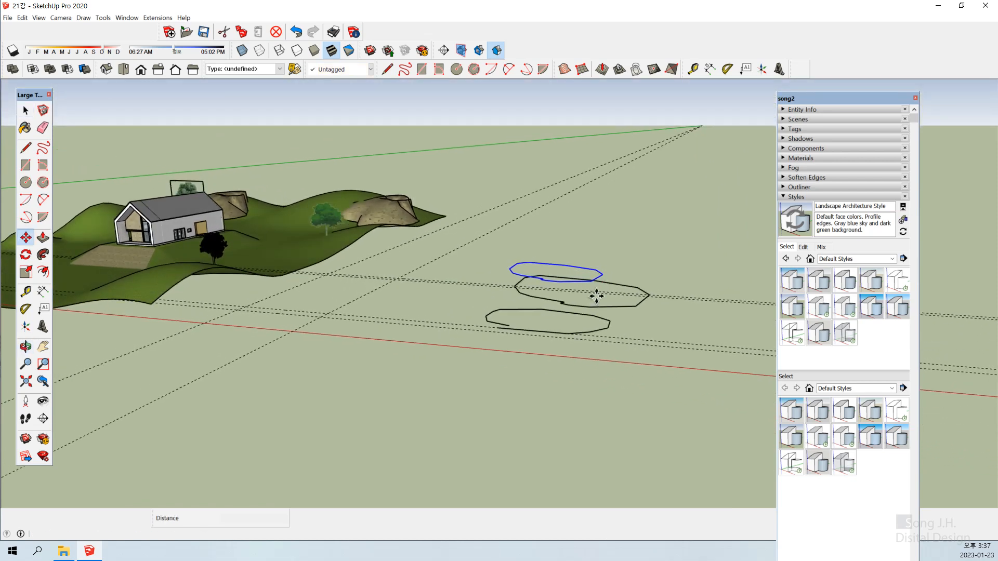
click(574, 282)
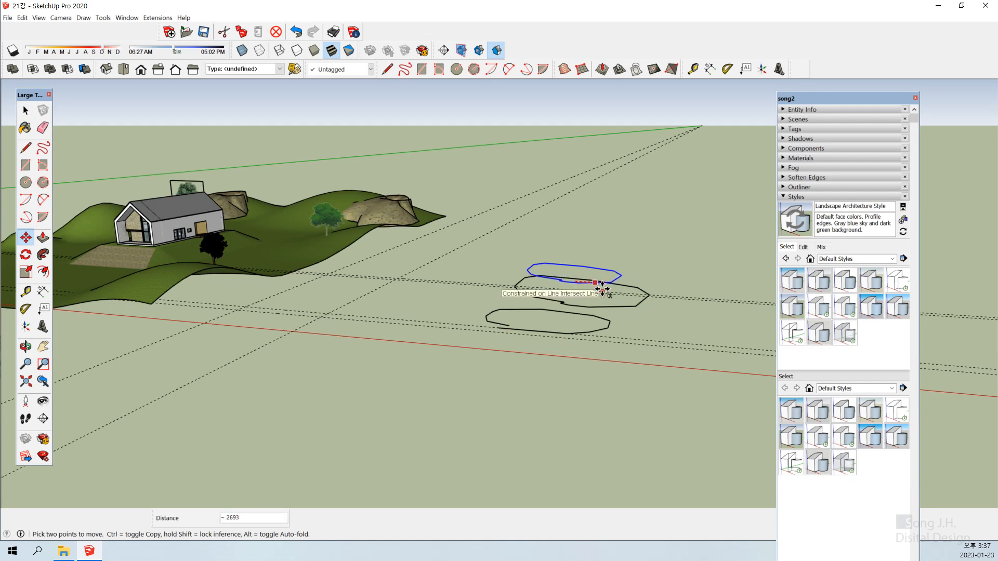
click(614, 287)
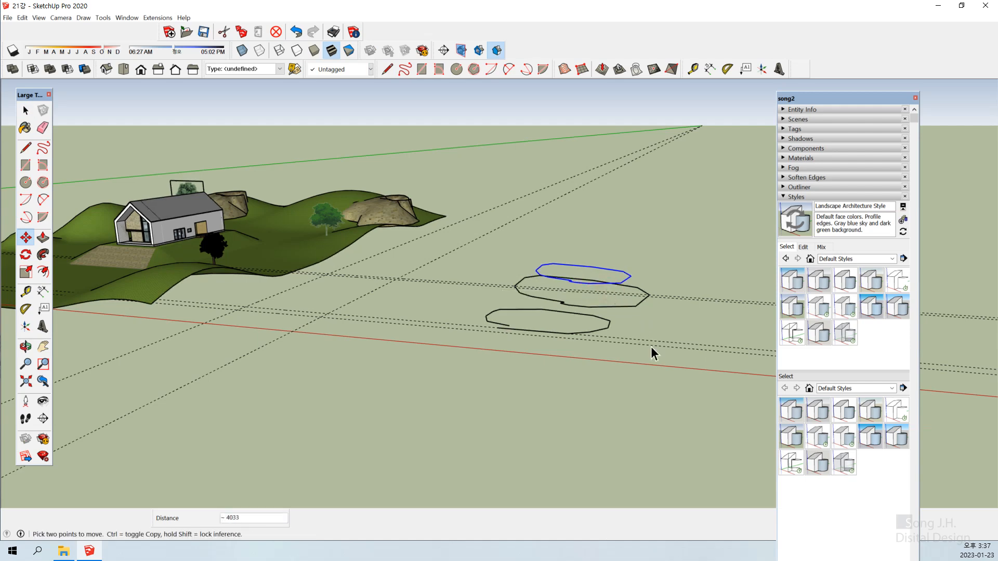
key(space)
click(660, 358)
- Delete the open freehand outline in front of the stacked contours
middle_drag(658, 357, 535, 393)
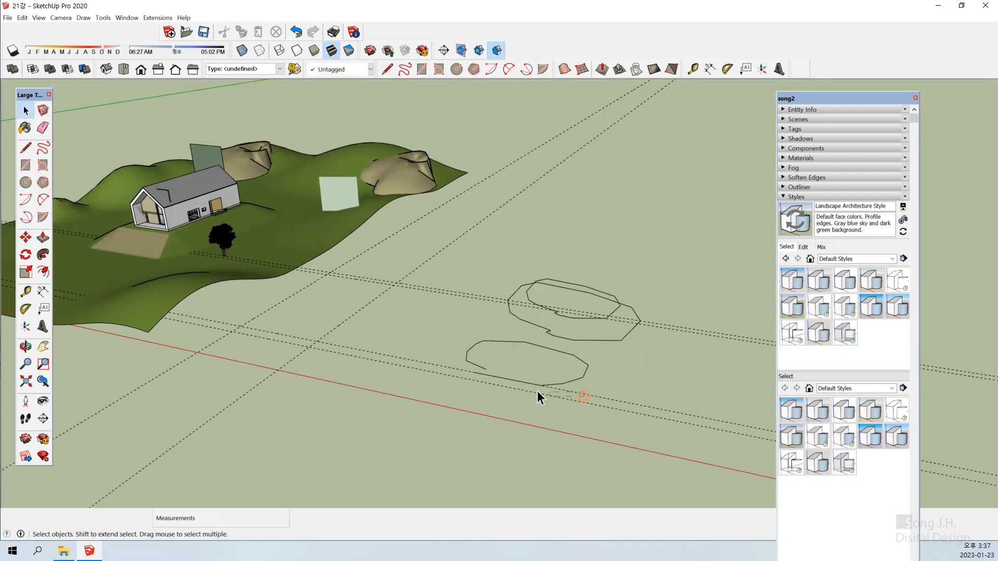
drag(459, 364, 469, 369)
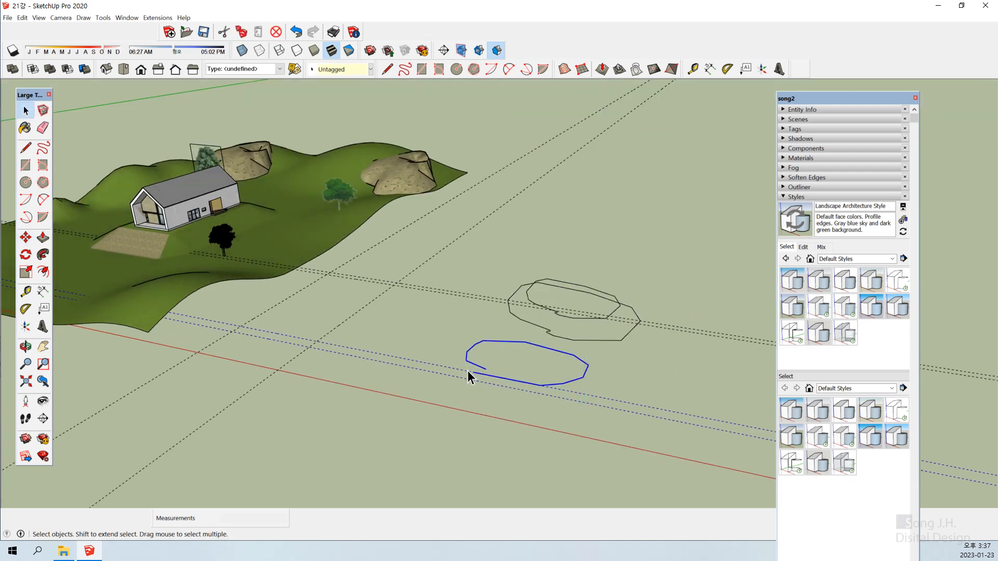
key(Delete)
- Copy the raised outline vertically upward by about 2268 to form a third contour level
middle_drag(646, 332, 637, 271)
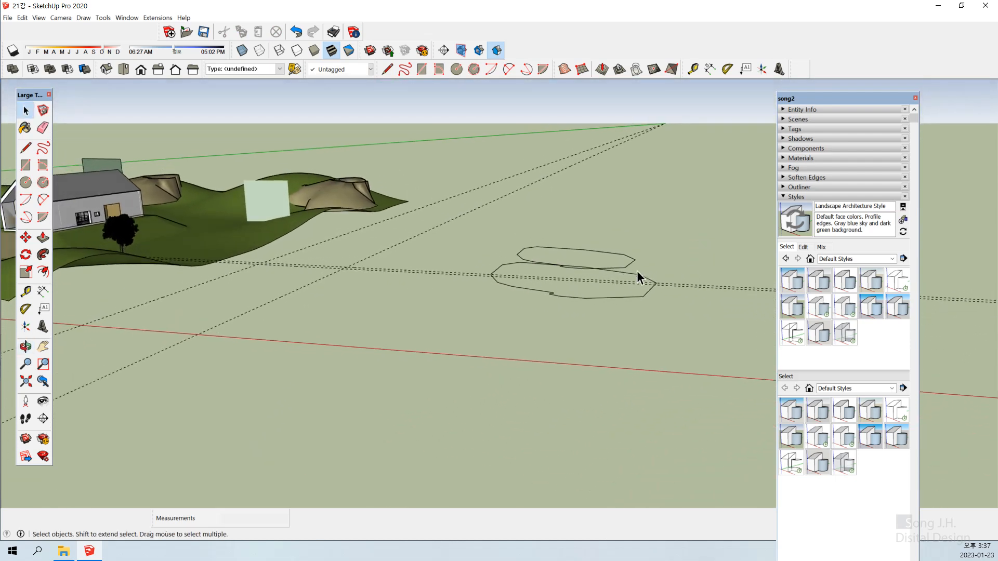
click(594, 269)
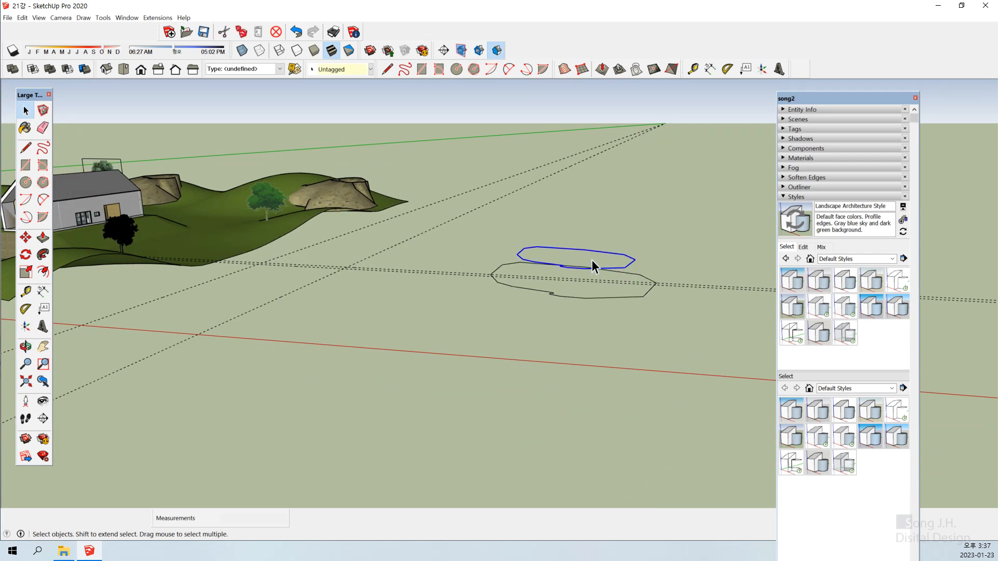
scroll(592, 261, up, 1)
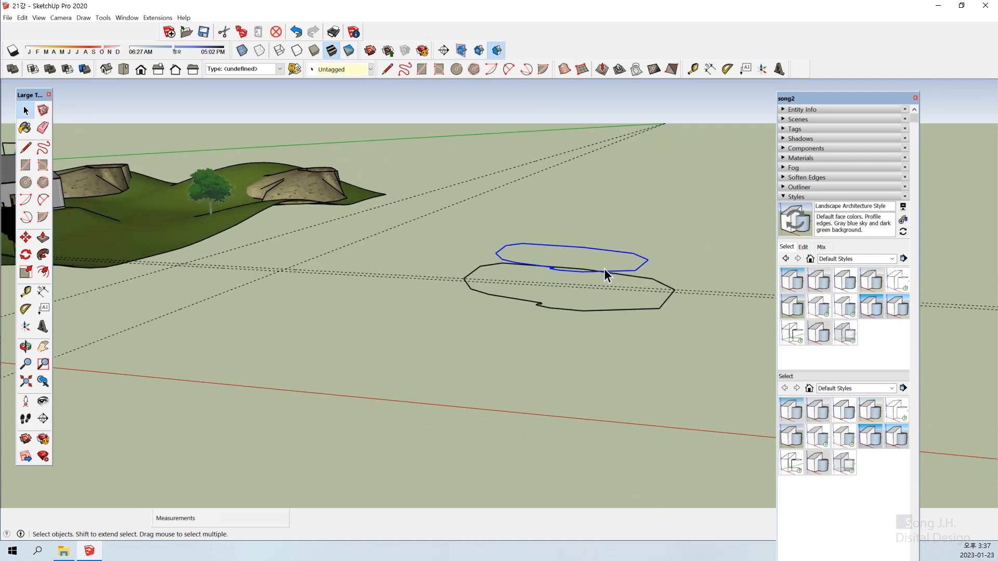
key(m)
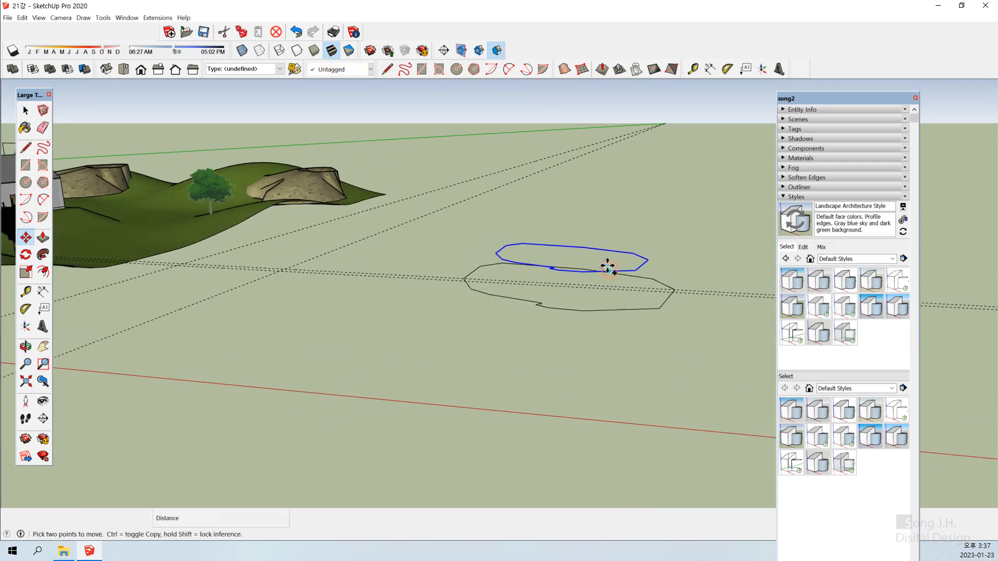
click(609, 271)
key(ctrl)
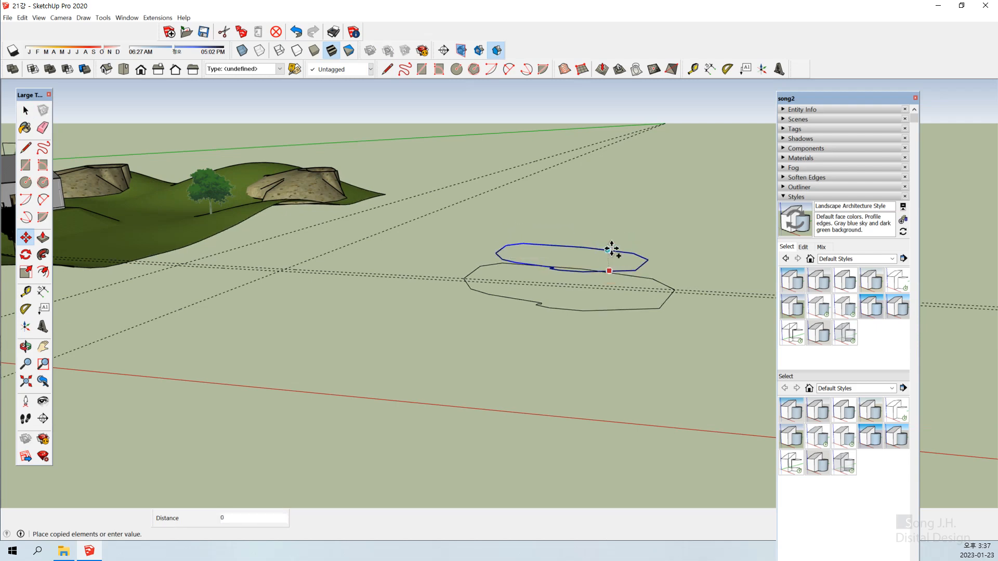
click(608, 245)
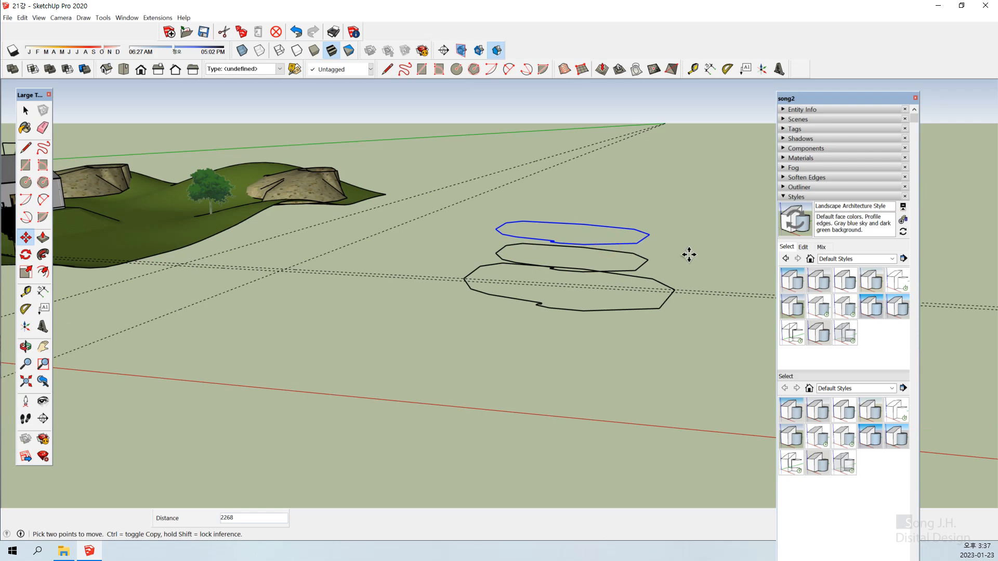
key(space)
click(671, 250)
- Scale the topmost outline down uniformly from its corner so it is smaller than the middle contour
middle_drag(672, 251, 710, 315)
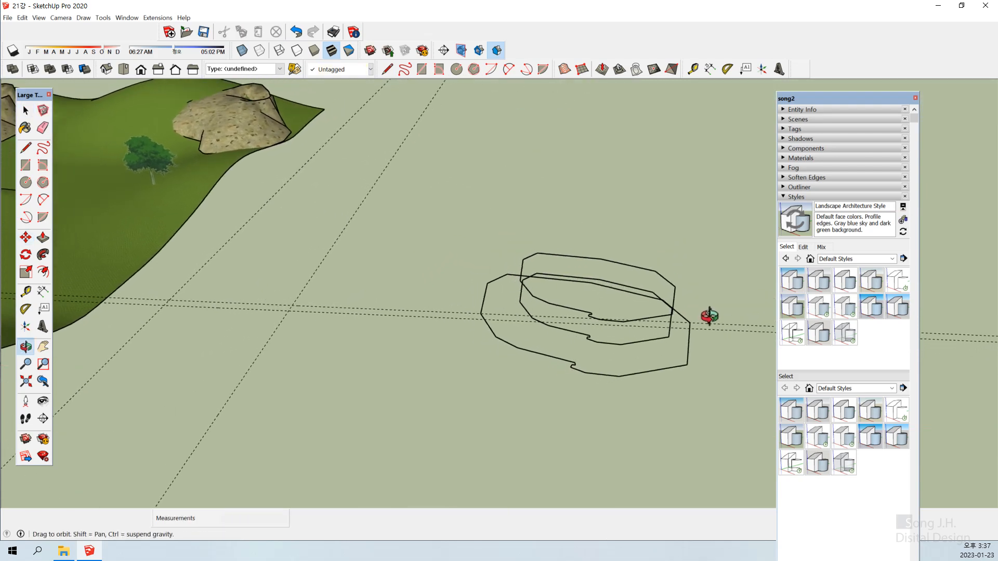
click(669, 284)
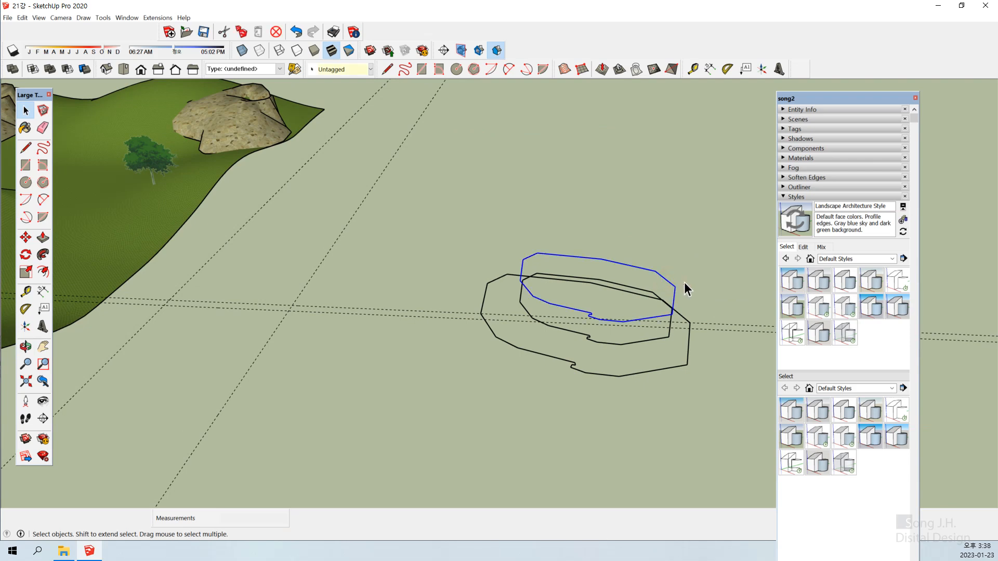
key(s)
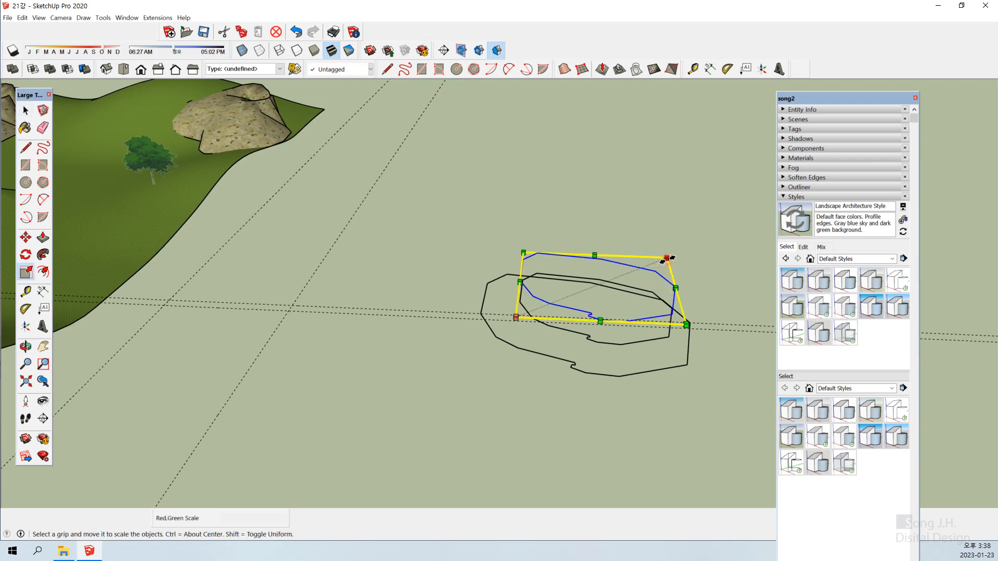
drag(671, 260, 637, 270)
key(space)
click(649, 426)
- Move the topmost outline horizontally by about 1768 towards the centre of the contours beneath it
middle_drag(649, 425, 558, 277)
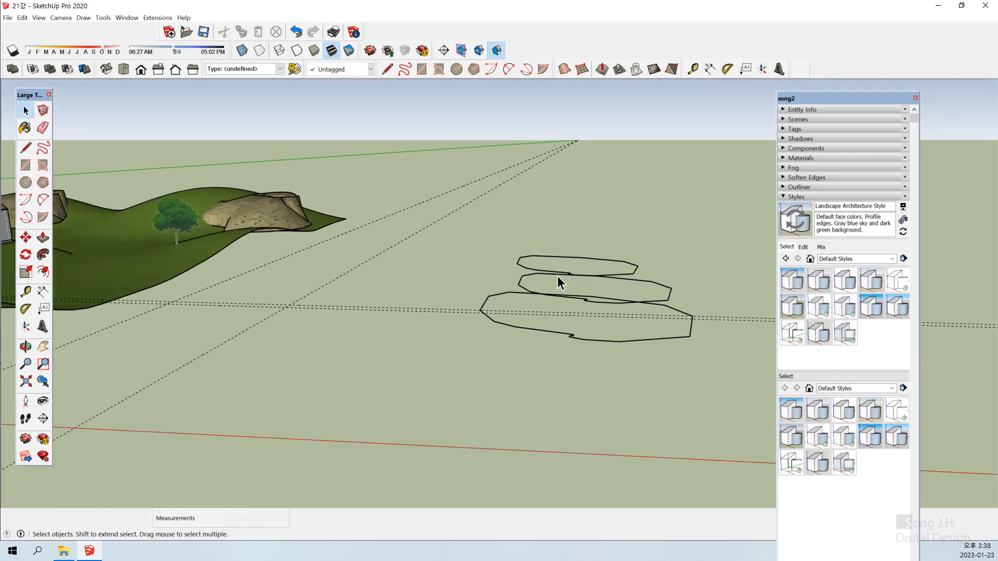
click(634, 272)
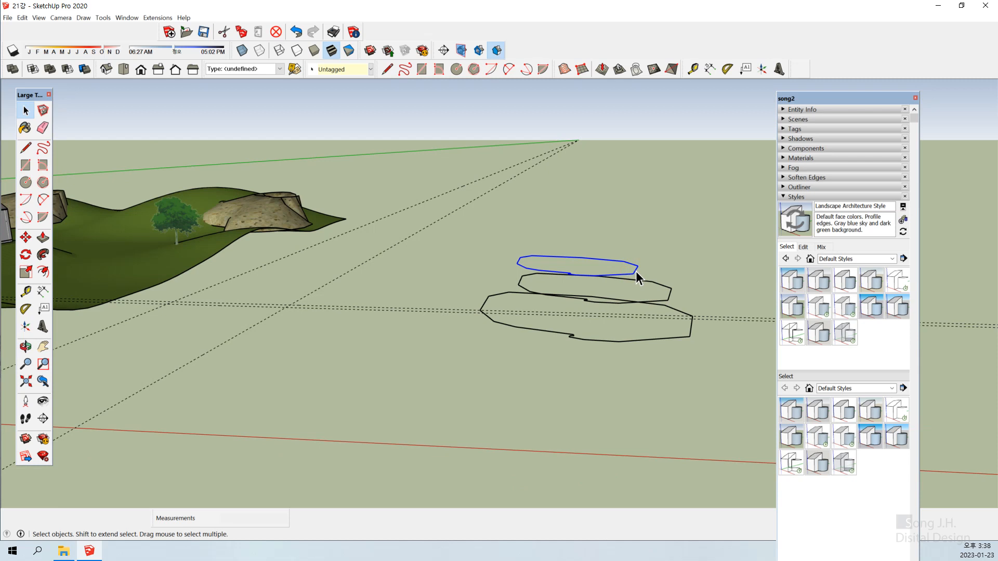
key(m)
click(635, 272)
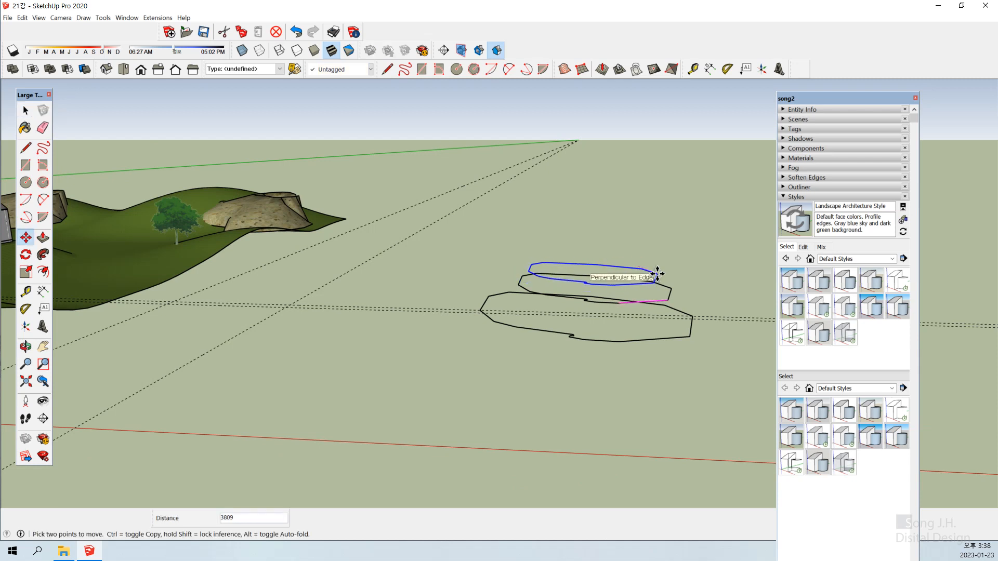
click(658, 269)
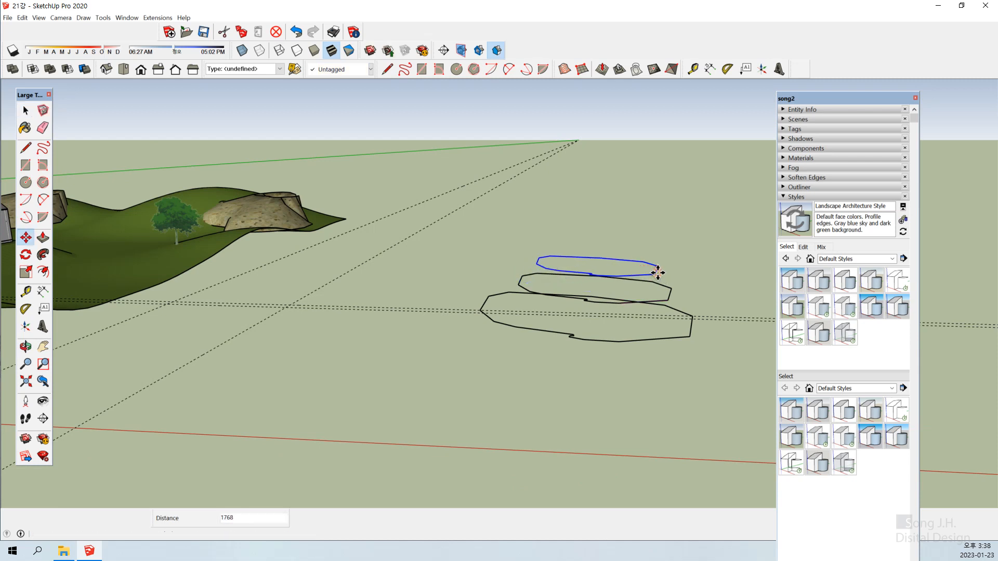
key(space)
- Move the middle outline horizontally by about 3026 so it lies within the base outline
middle_drag(641, 319, 372, 381)
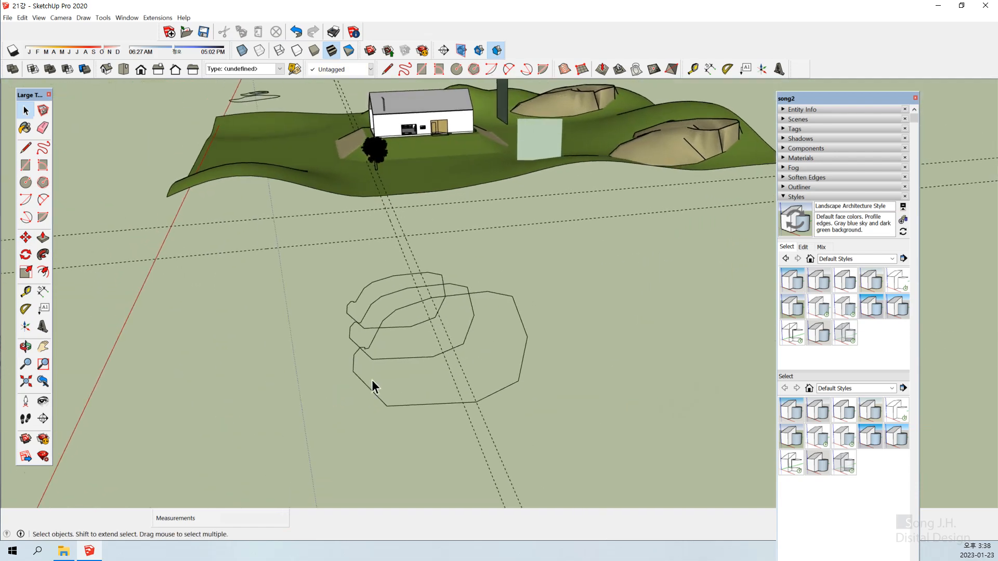
click(467, 336)
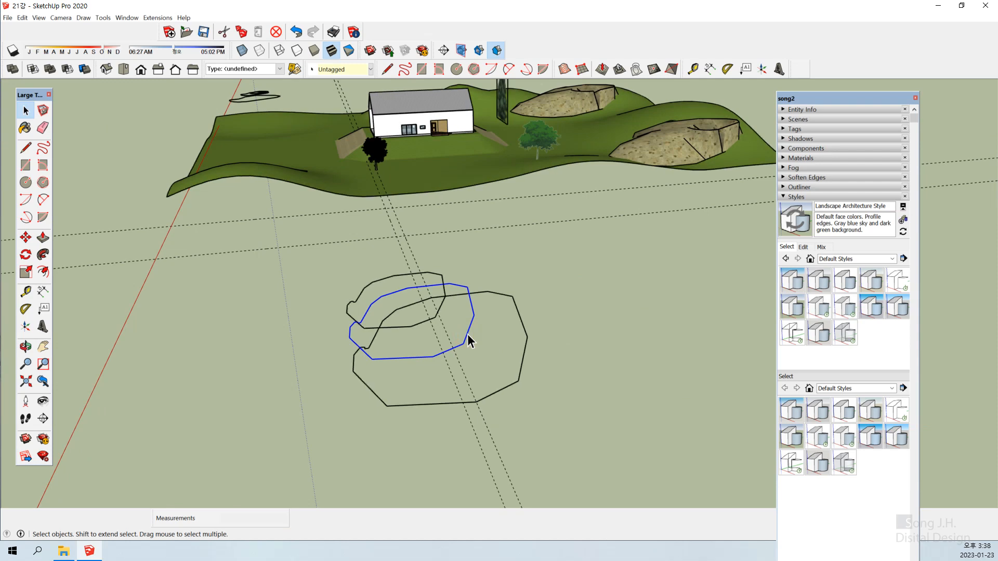
key(m)
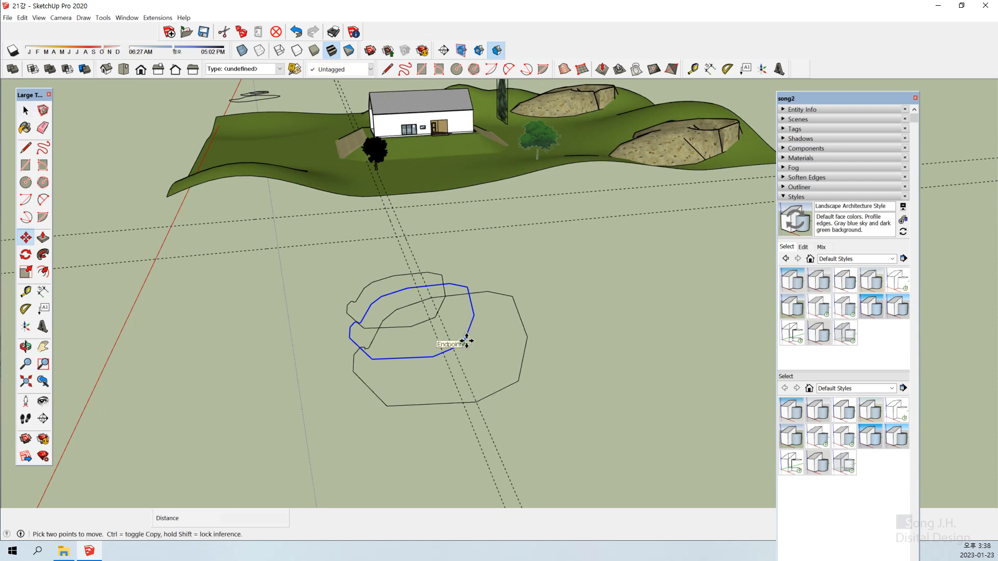
click(467, 341)
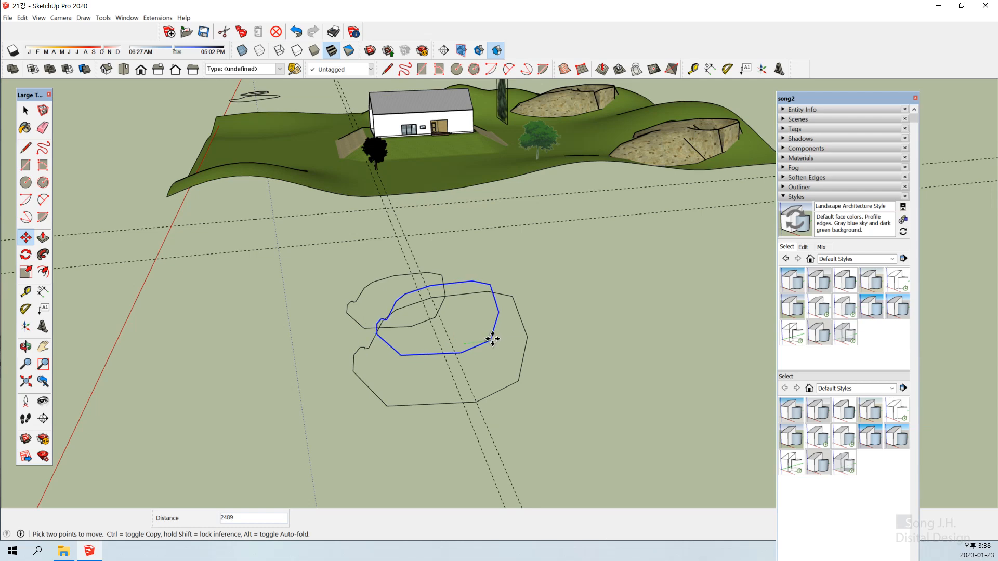
click(497, 339)
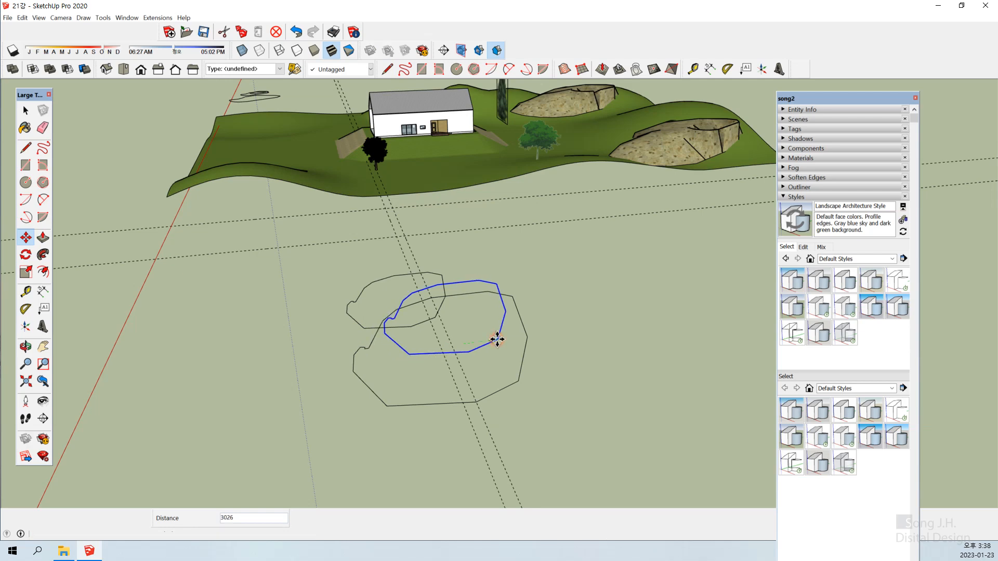
key(space)
click(316, 320)
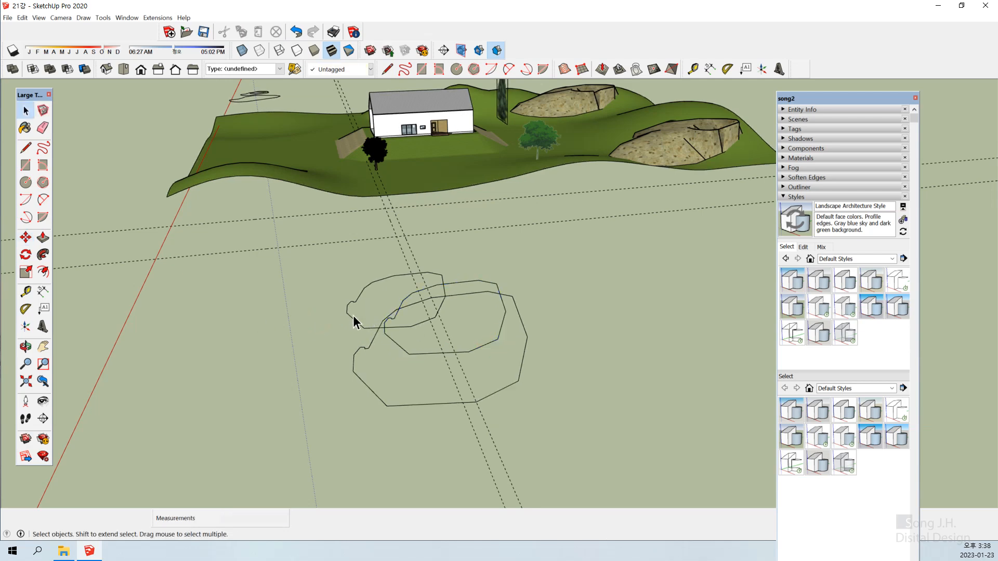
- Move the topmost outline sideways so it sits above the repositioned middle outline
click(350, 319)
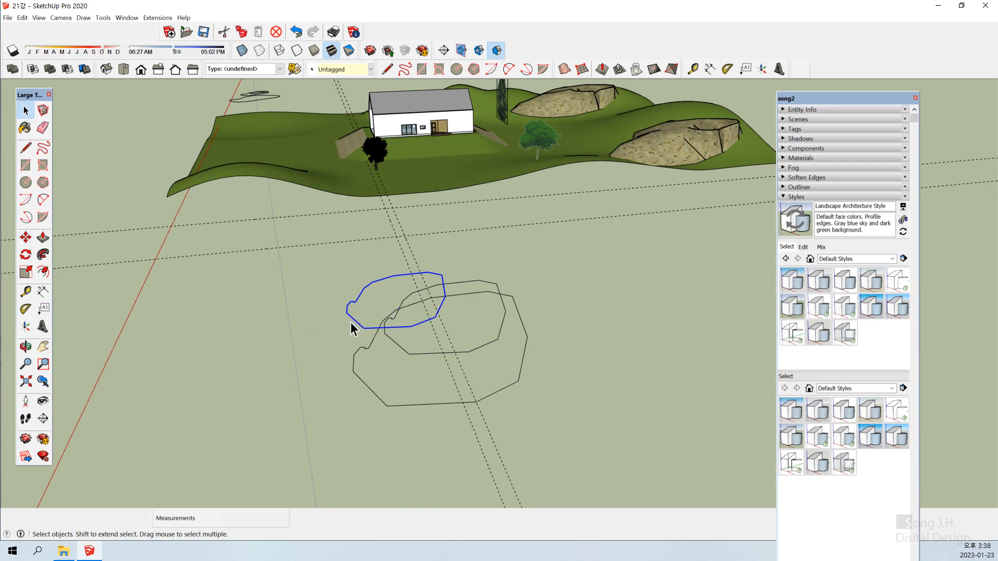
key(m)
click(441, 304)
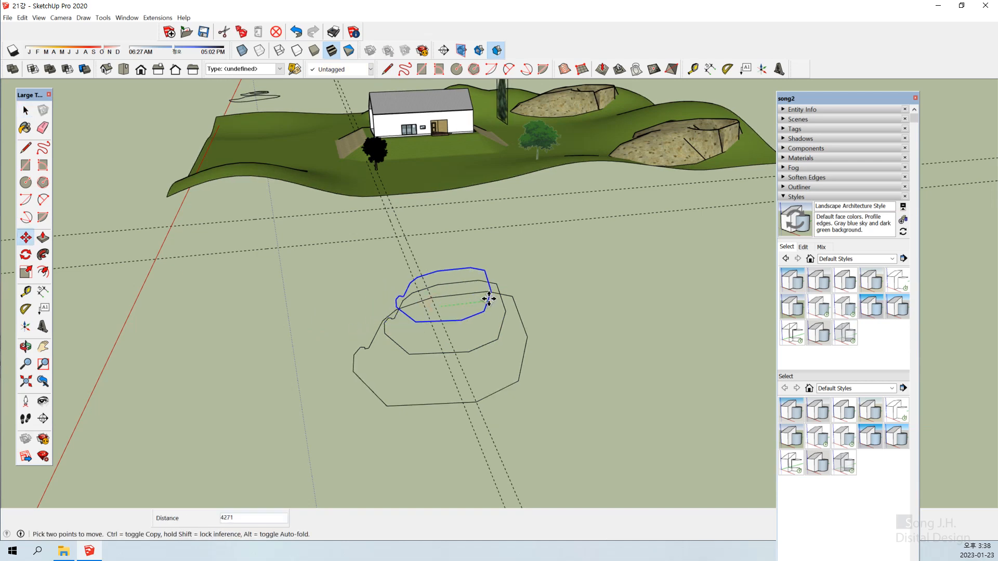
click(497, 299)
key(space)
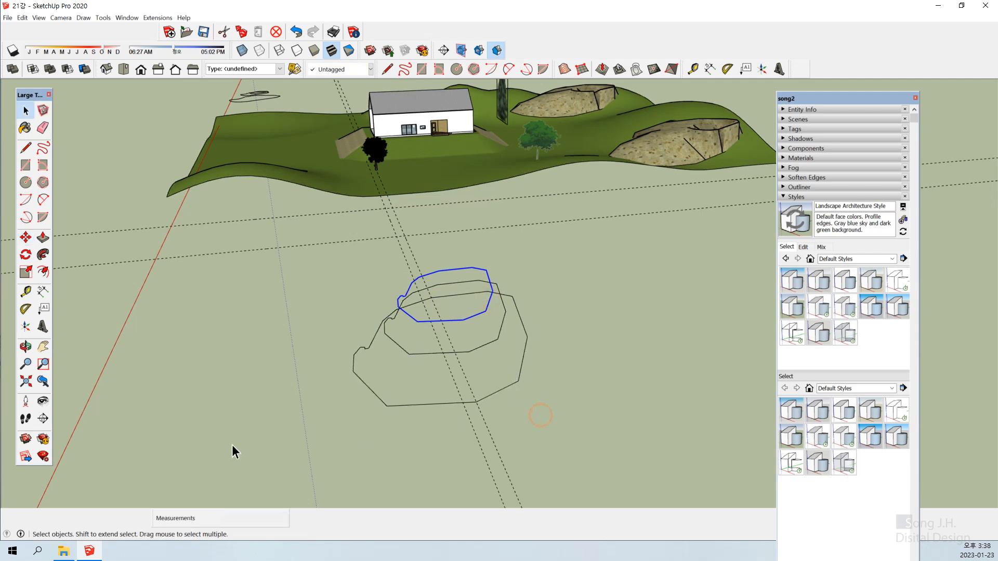
click(538, 411)
- Generate a rock surface from the three stacked outlines with the From Contours tool
middle_drag(538, 411, 523, 347)
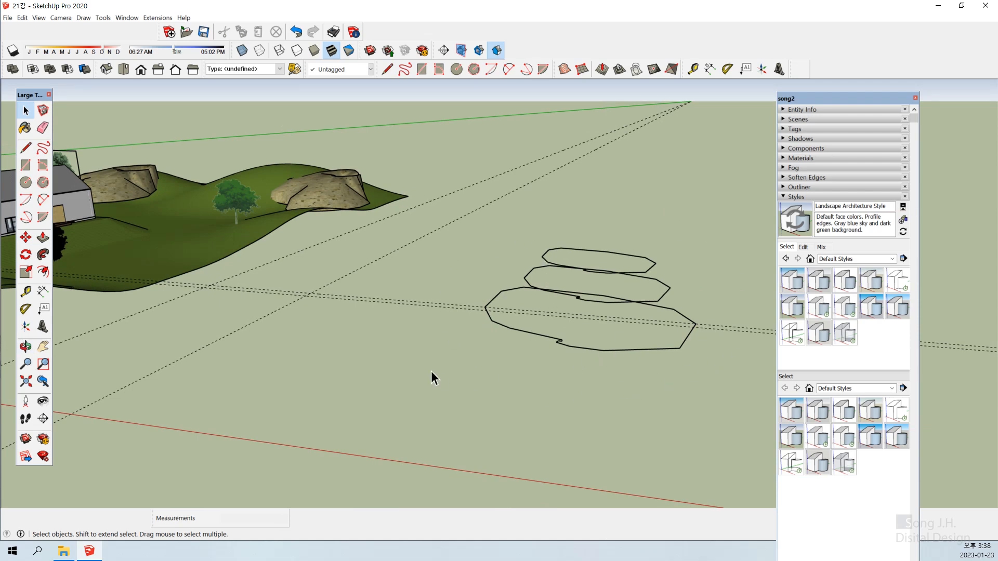
middle_drag(432, 371, 590, 379)
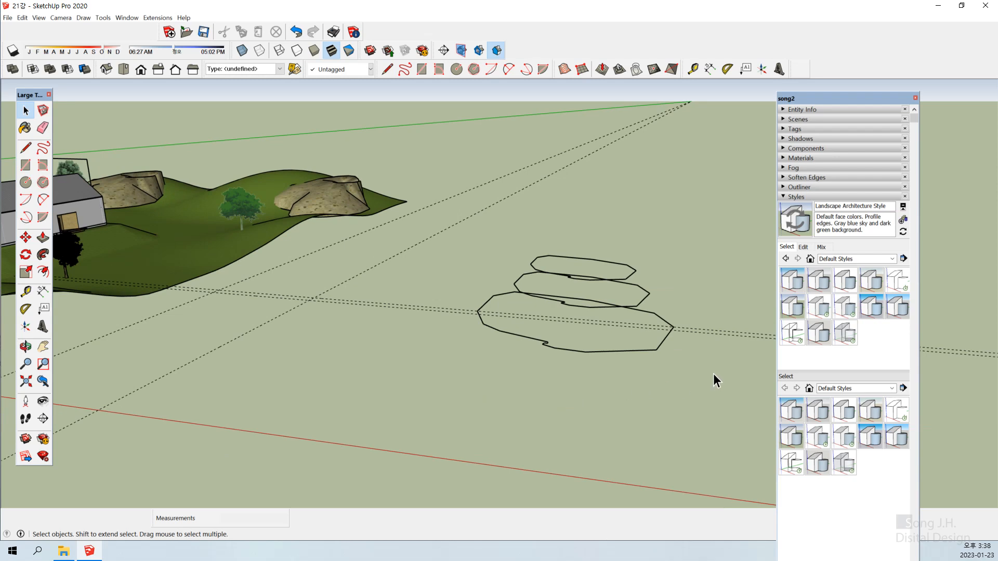
click(698, 374)
mouse_move(424, 243)
mouse_down()
mouse_move(683, 385)
mouse_move(695, 380)
mouse_up()
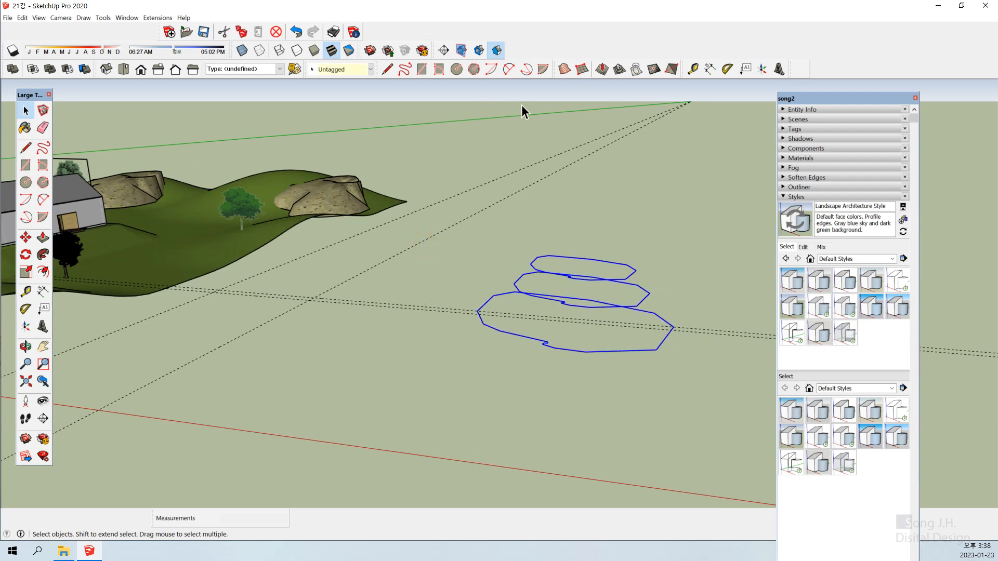
click(564, 70)
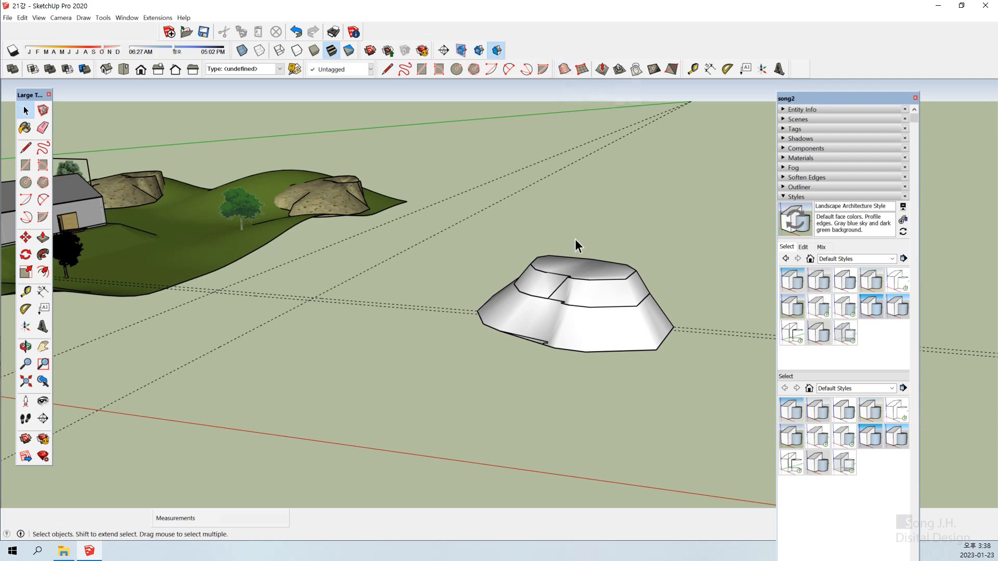
middle_drag(437, 376, 645, 347)
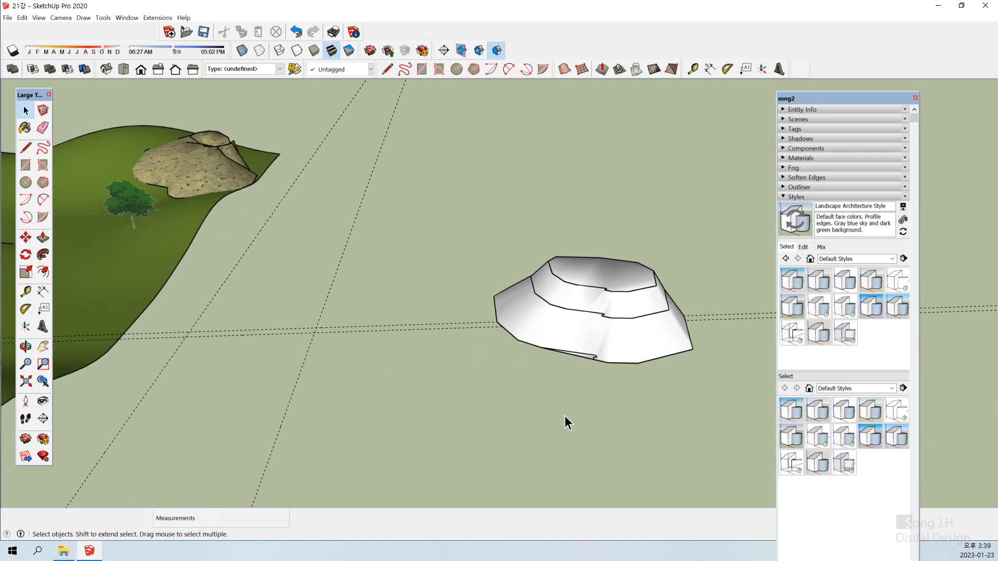
middle_drag(565, 416, 409, 385)
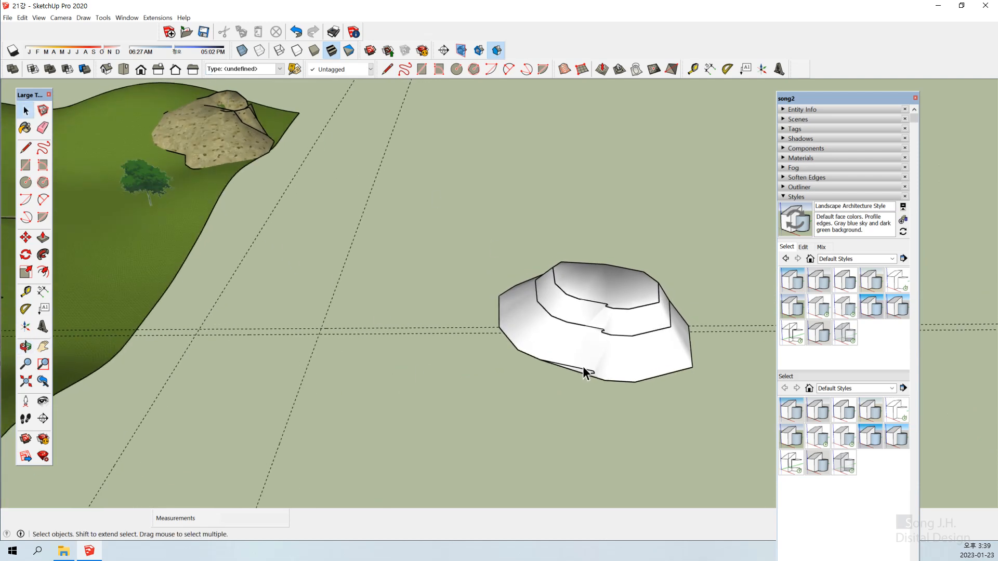
scroll(634, 406, up, 2)
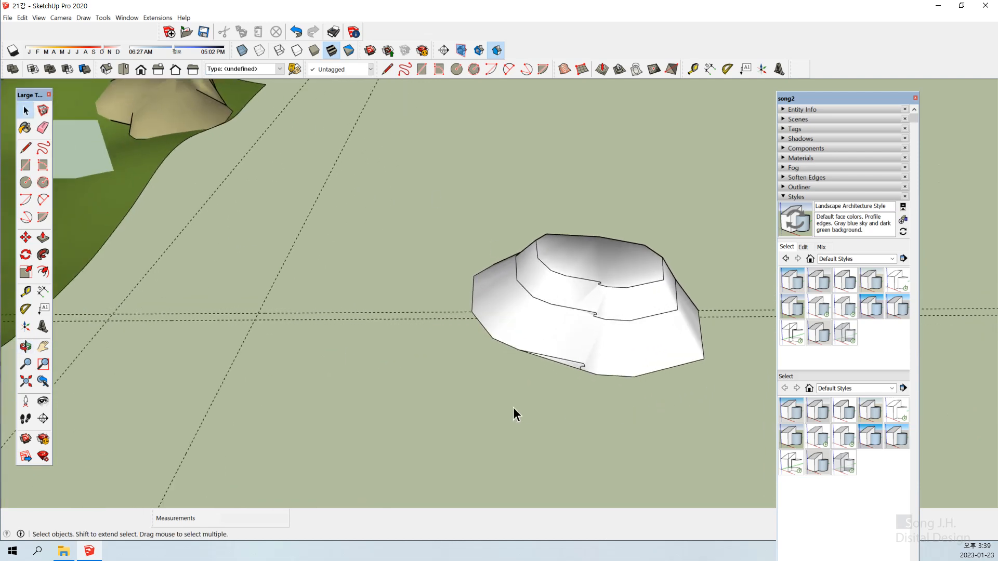
middle_drag(514, 407, 556, 403)
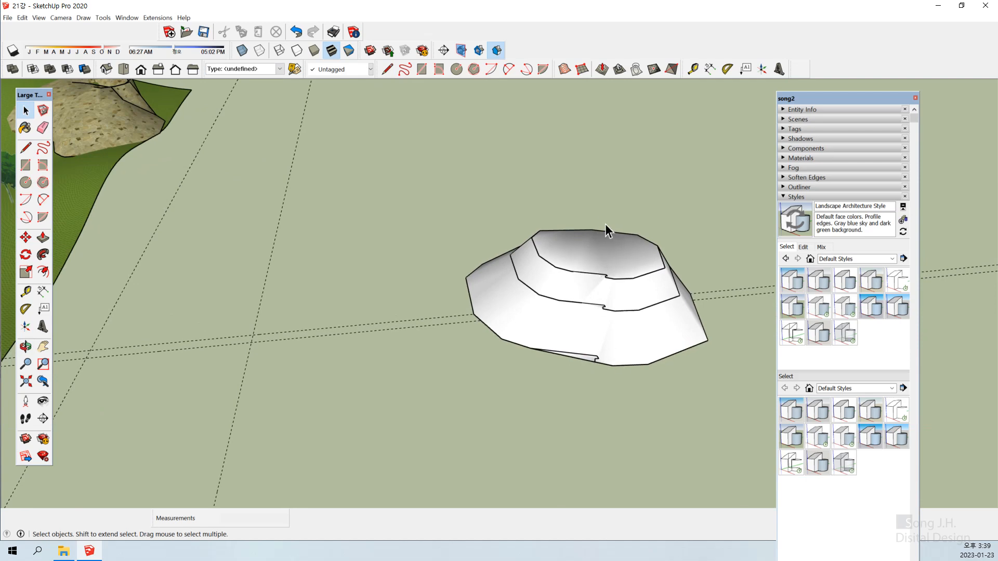
- Examine the generated rock surface and the separate contour outlines remaining on it
scroll(697, 390, up, 2)
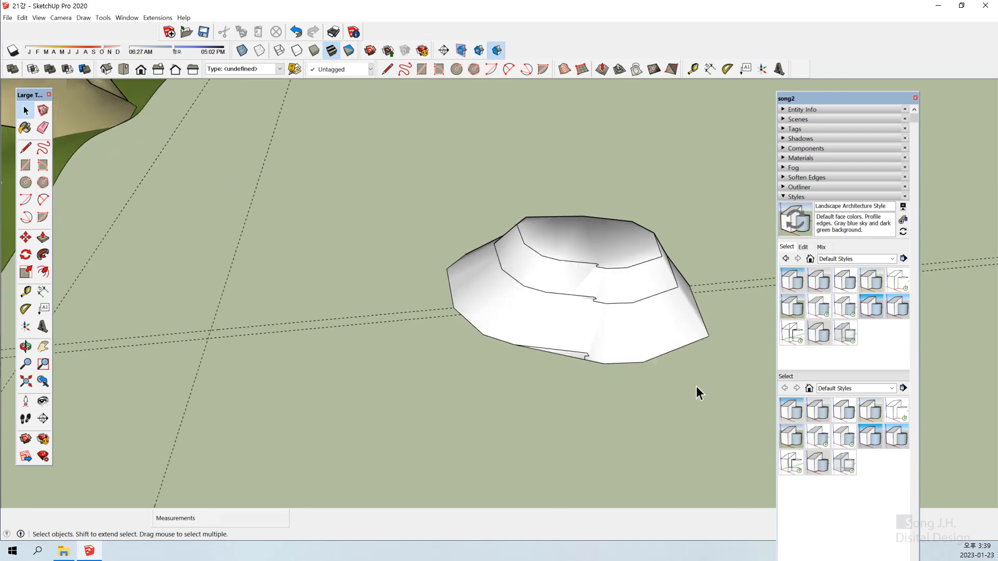
click(543, 353)
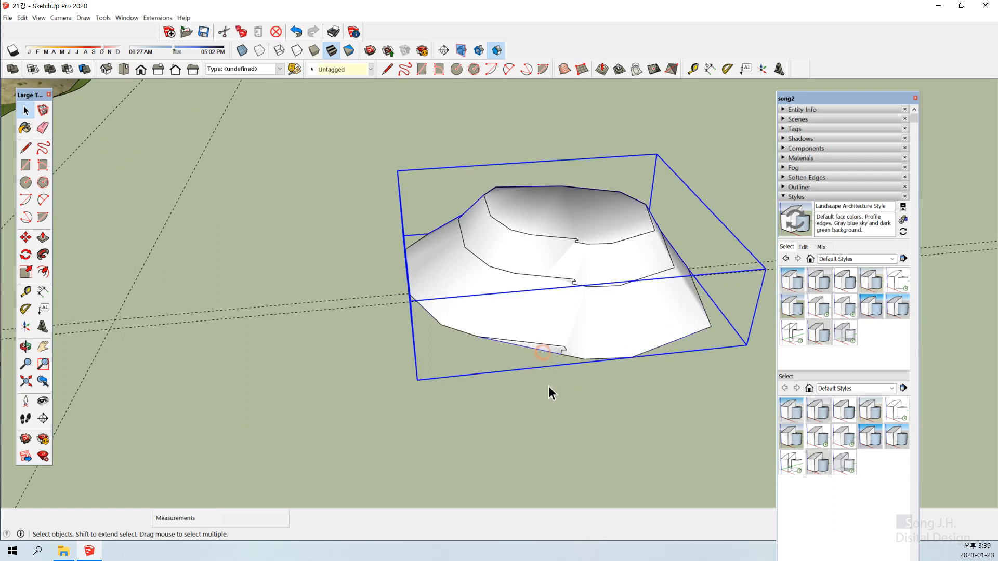
middle_drag(550, 388, 664, 392)
click(621, 383)
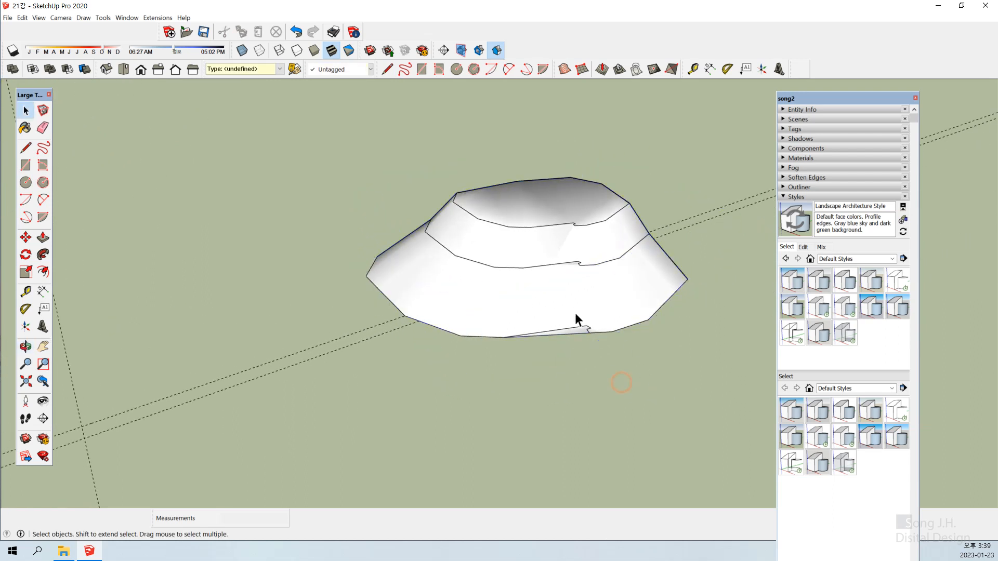
click(578, 264)
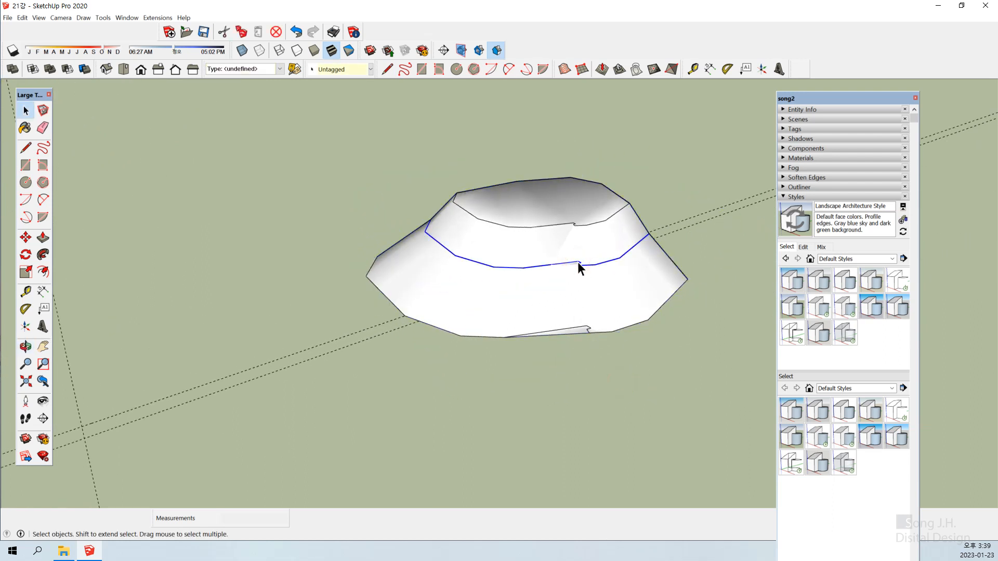
shift+click(556, 225)
click(301, 172)
- Copy the rock surface together with its three contour outlines about 21934 away from the original
drag(279, 160, 715, 371)
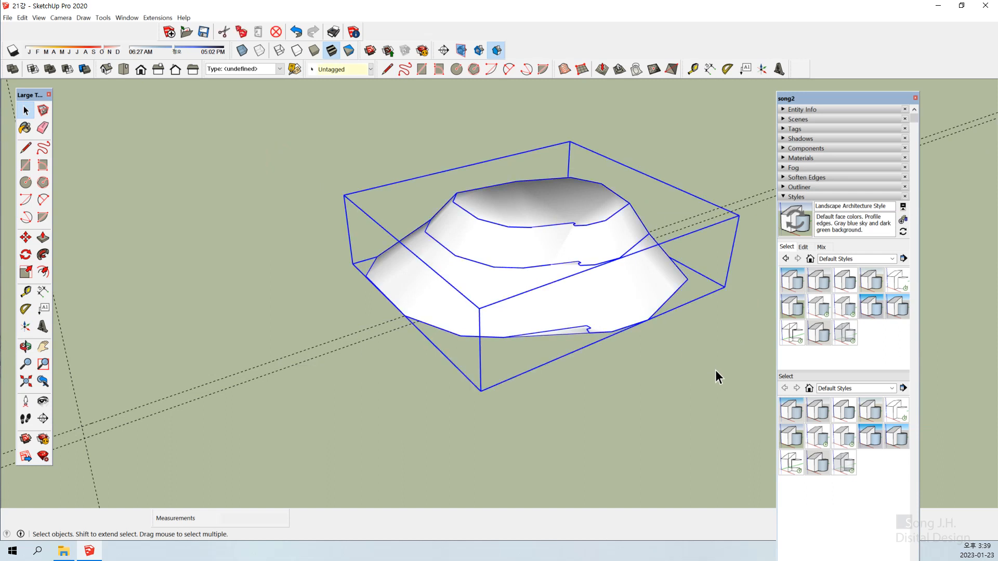
shift+middle_drag(700, 377, 523, 406)
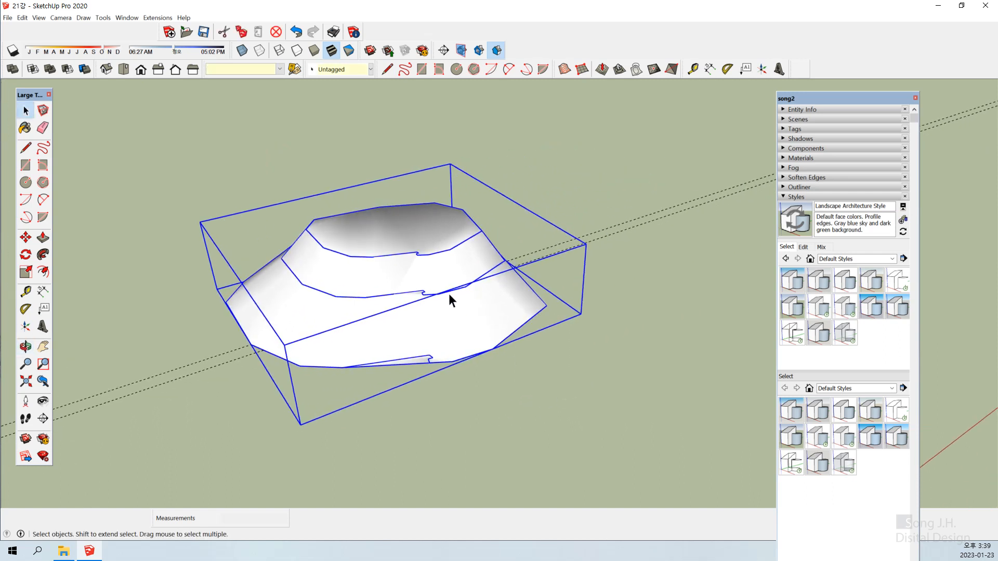
key(m)
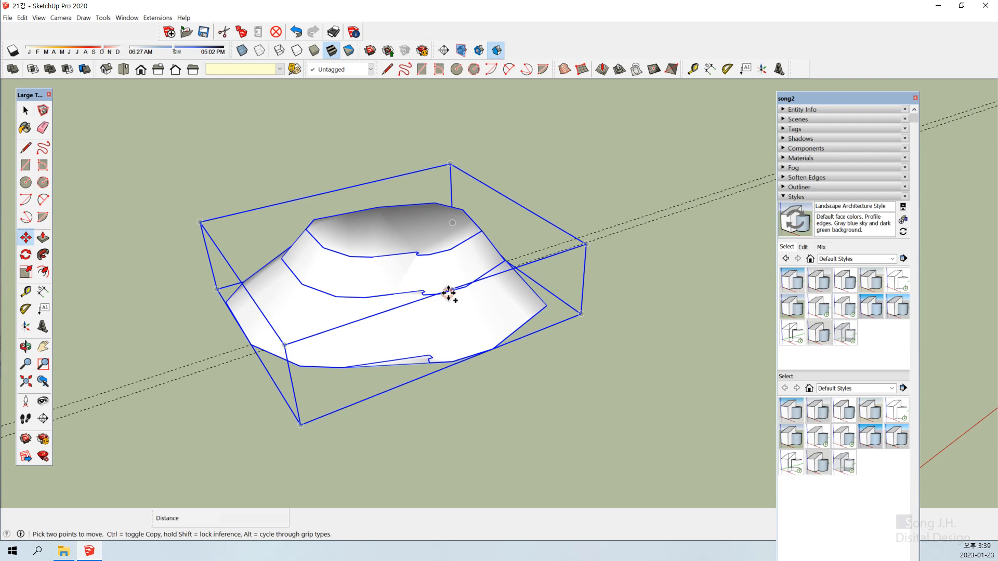
click(448, 294)
key(ctrl)
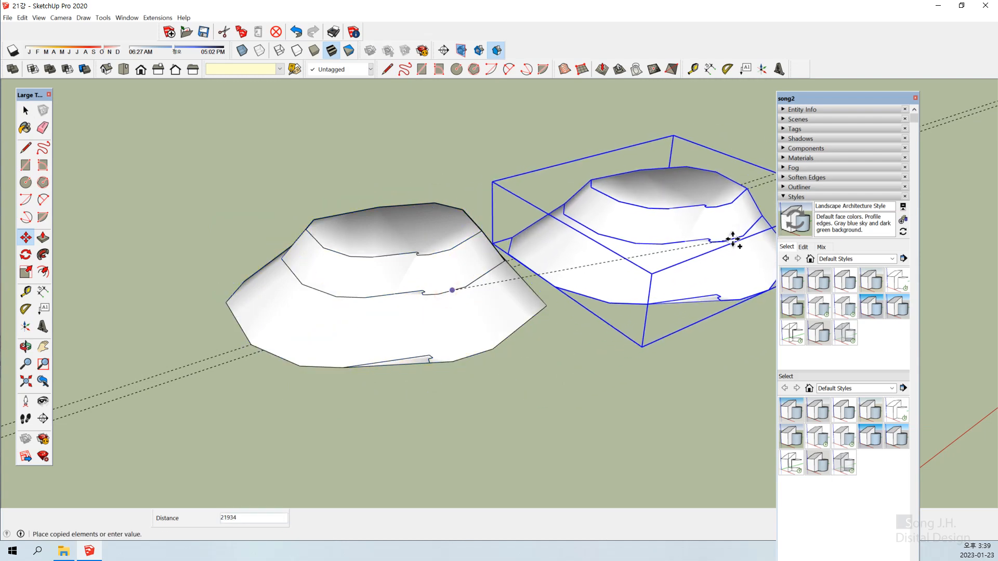
click(733, 239)
key(o)
key(ctrl+t)
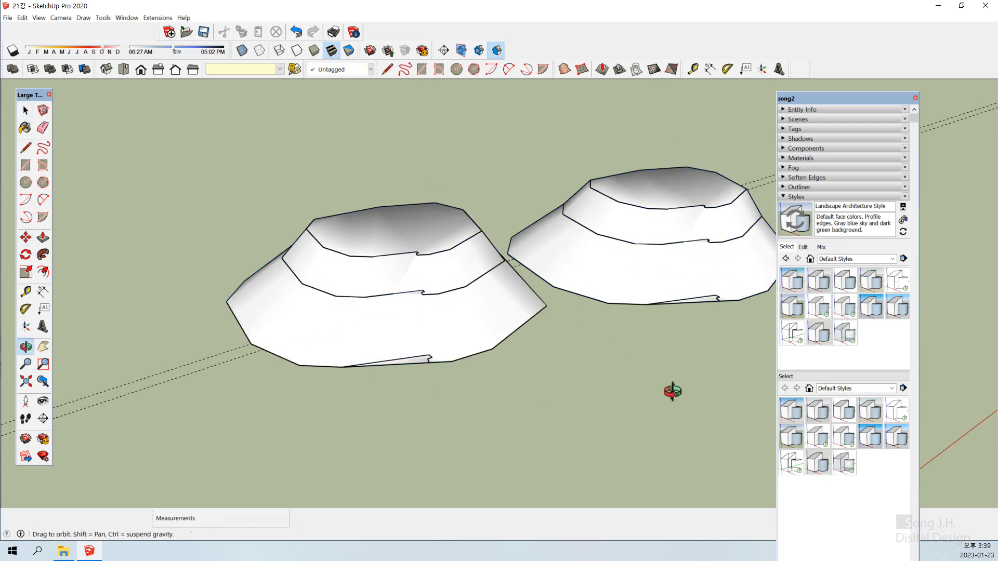
- Move the copied rock and its outlines about 3985 farther from the original
middle_drag(673, 391, 440, 414)
scroll(276, 364, down, 2)
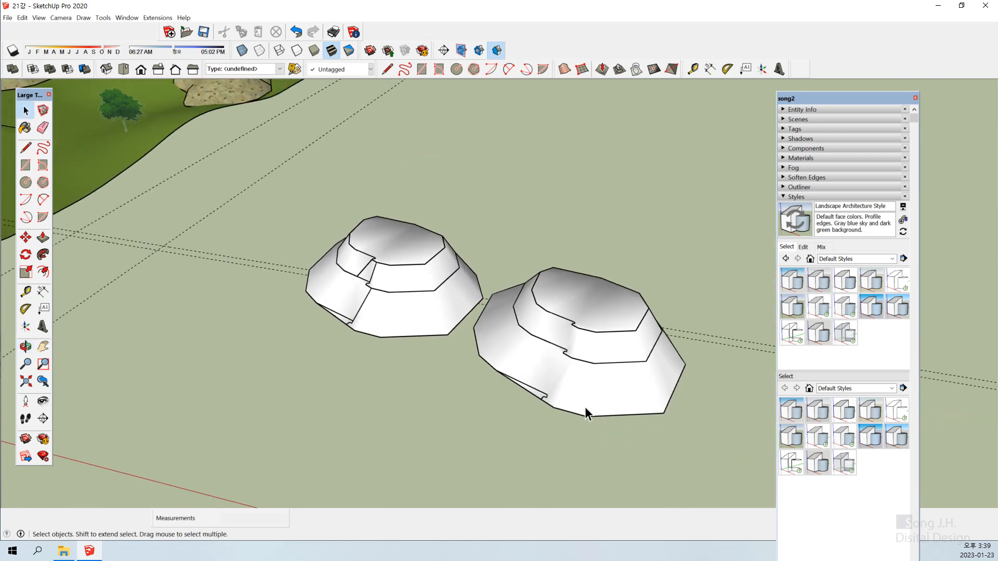
middle_drag(519, 417, 546, 405)
drag(472, 244, 715, 431)
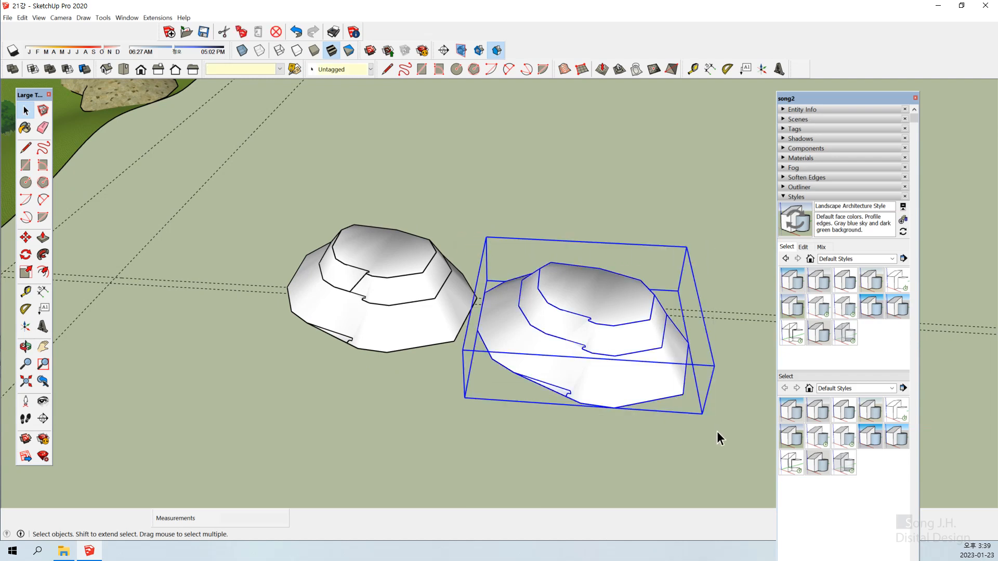
key(m)
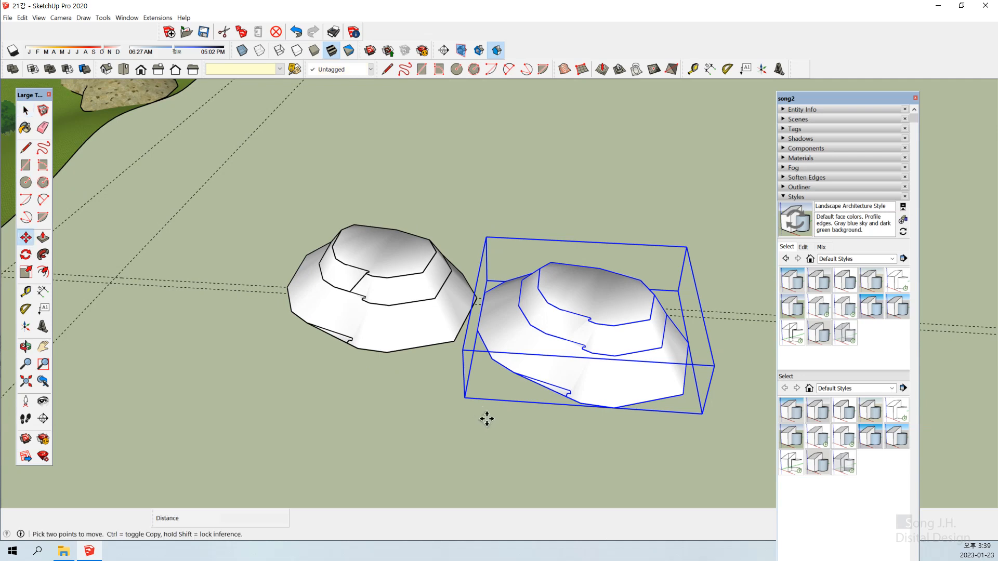
click(539, 391)
click(584, 401)
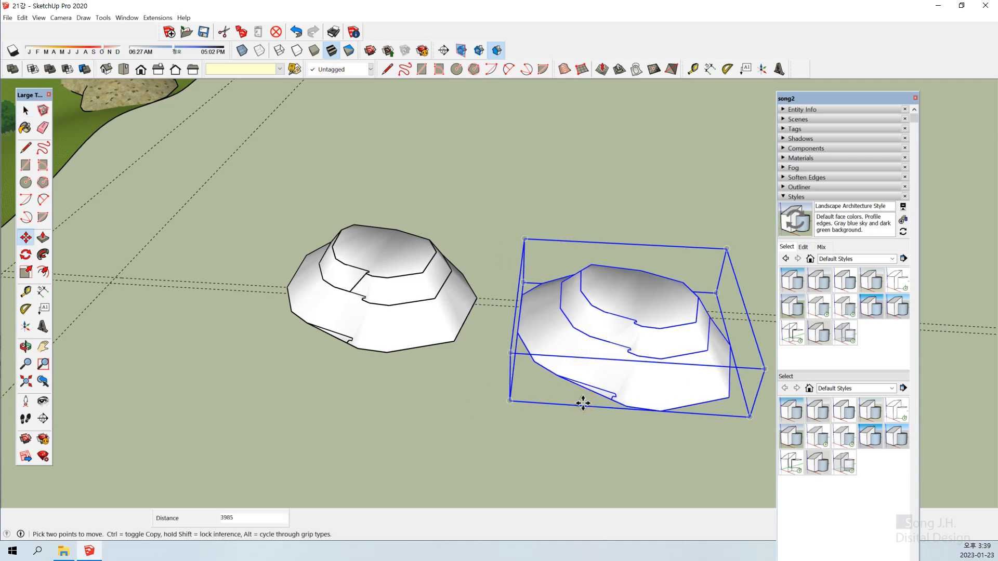
- Group the copied rock surface with its outlines and hide the group
right_click(601, 341)
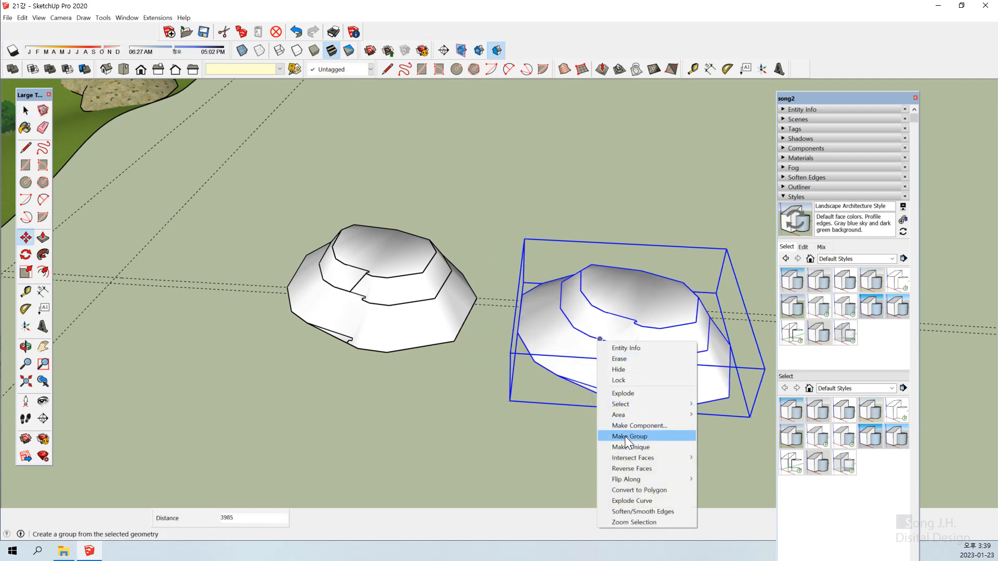
click(654, 434)
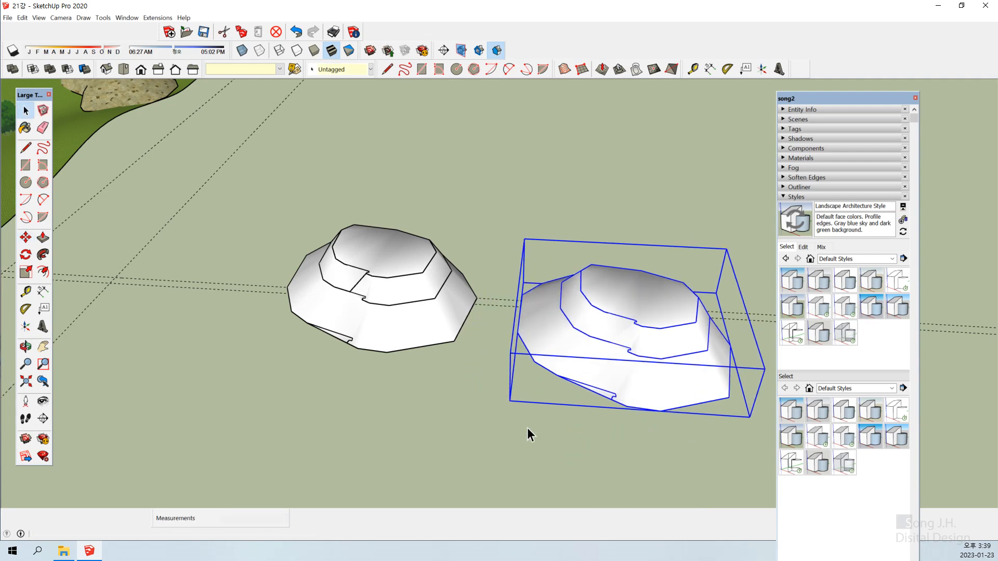
key(space)
click(544, 425)
click(609, 314)
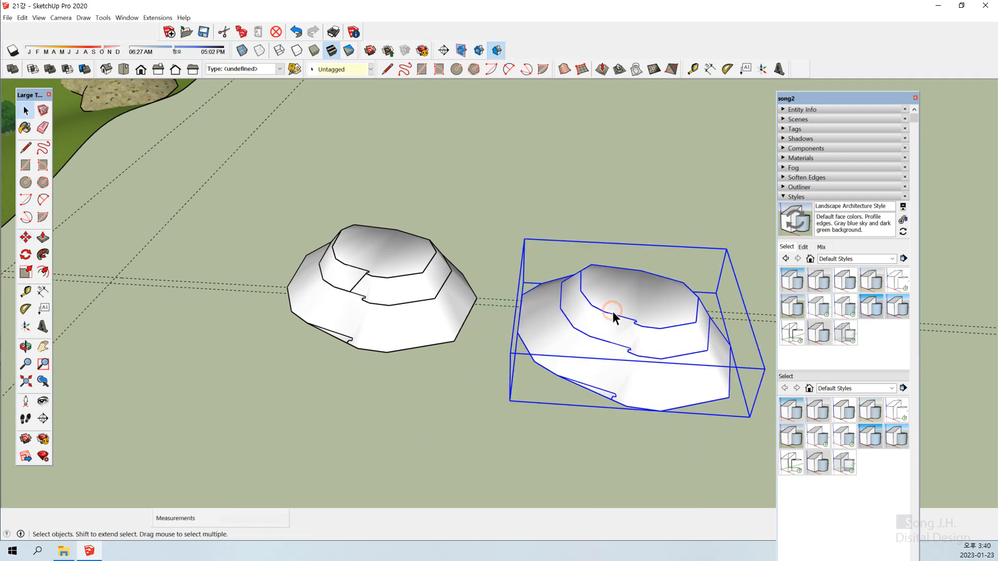
right_click(613, 311)
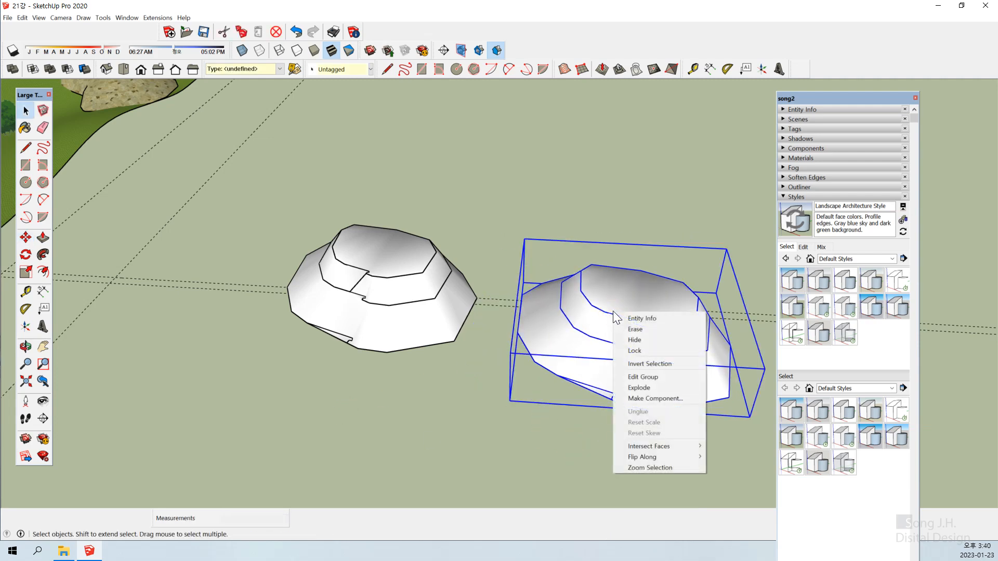
click(644, 339)
click(534, 389)
- Delete the top, middle and base contour outlines from the original rock, keeping only its surface
middle_drag(338, 339, 414, 320)
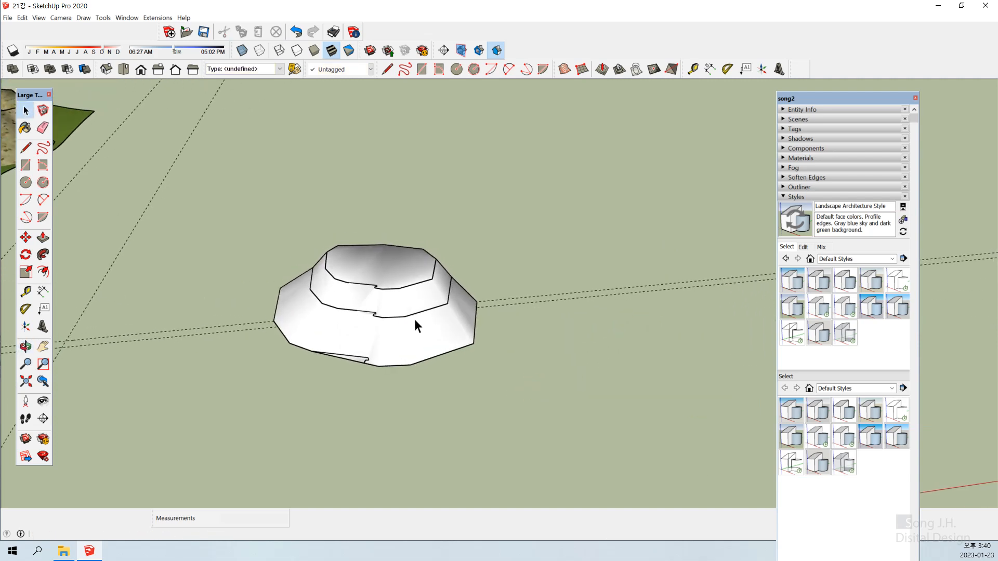
click(397, 288)
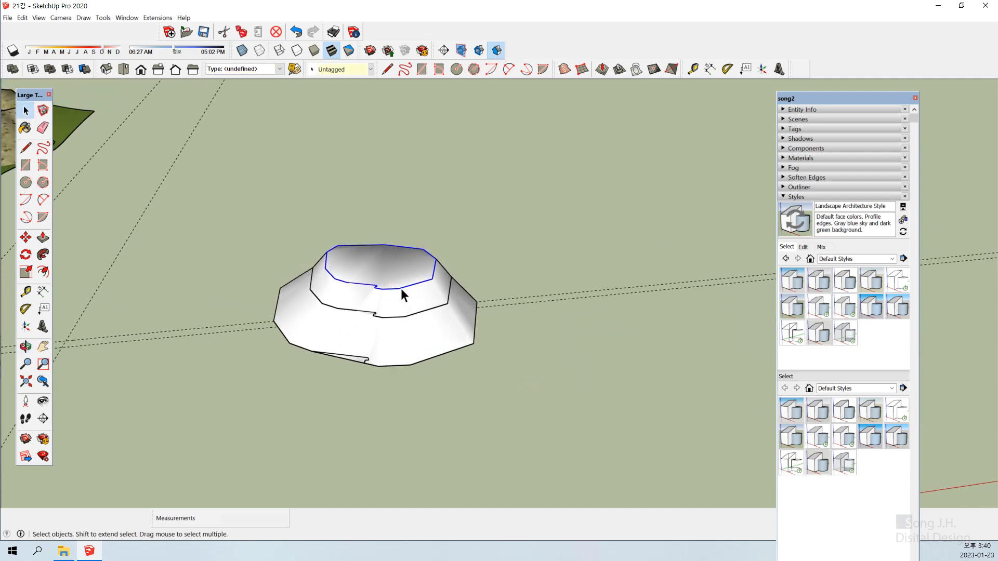
key(Delete)
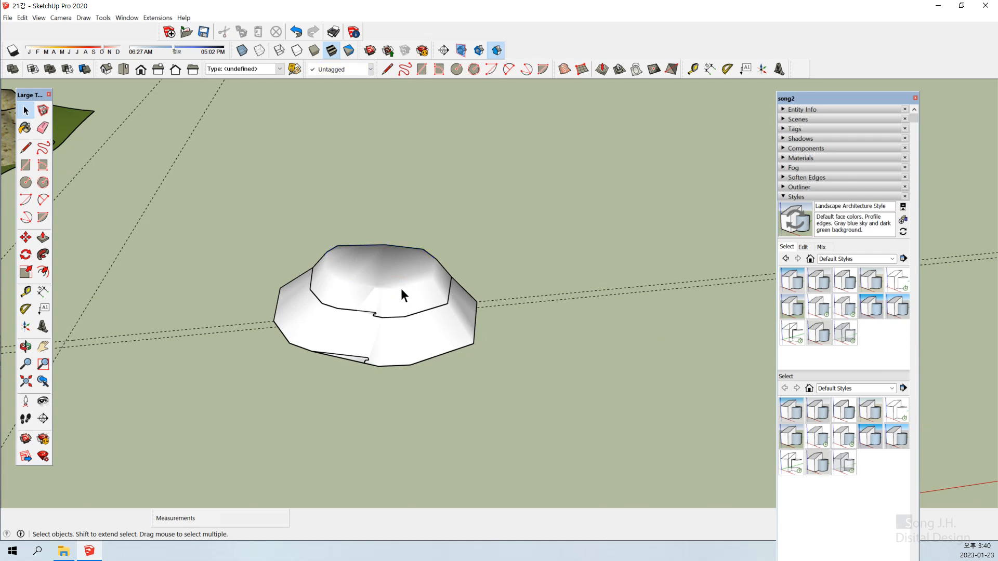
click(392, 317)
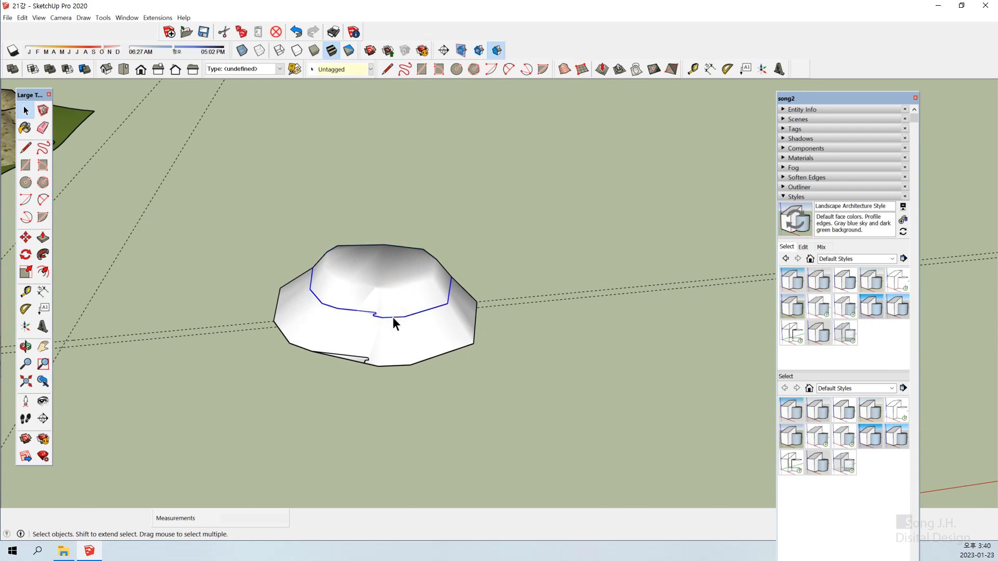
key(Delete)
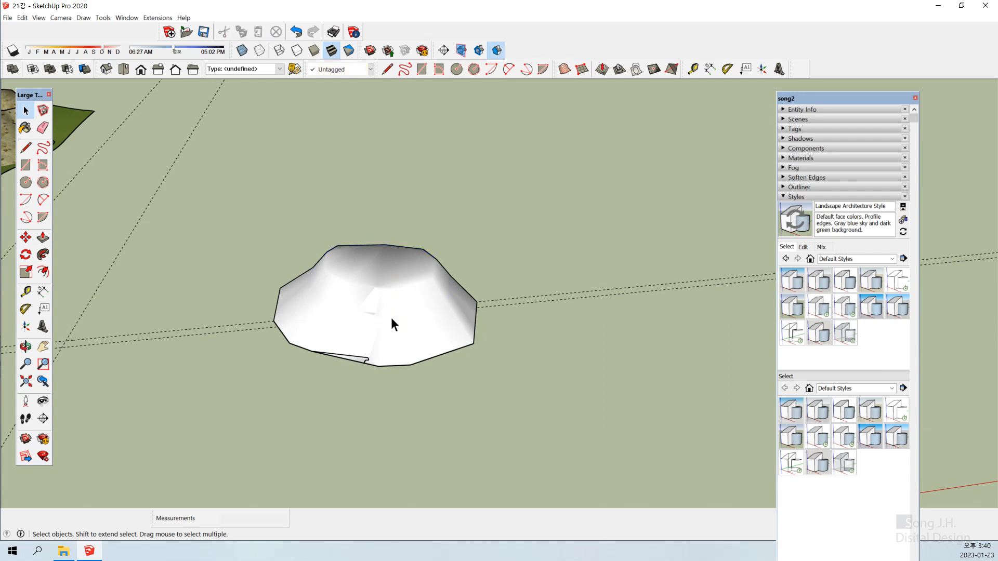
click(360, 359)
key(Delete)
- Examine the cleaned rock surface from several angles and compare it with the rocks on the terrain
middle_drag(397, 379, 390, 345)
scroll(478, 323, up, 1)
scroll(478, 323, down, 1)
scroll(512, 341, up, 1)
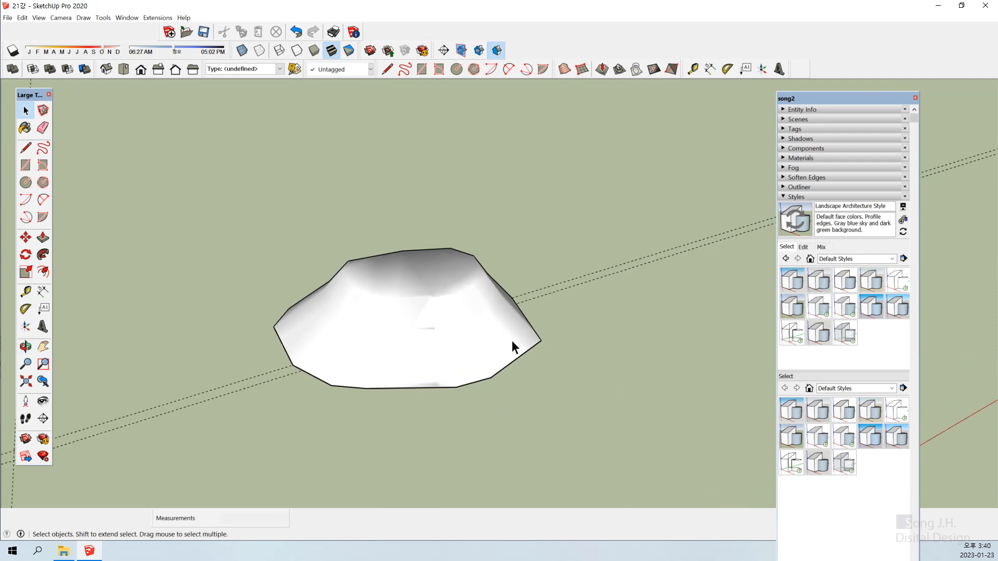
scroll(512, 341, down, 1)
scroll(536, 343, up, 1)
scroll(538, 343, down, 1)
scroll(537, 344, down, 2)
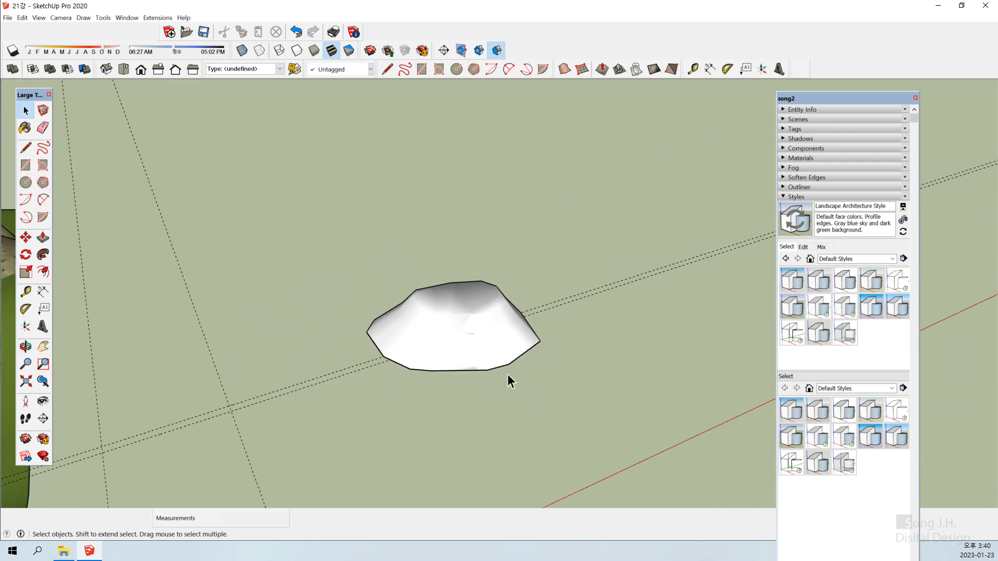
middle_drag(508, 374, 591, 362)
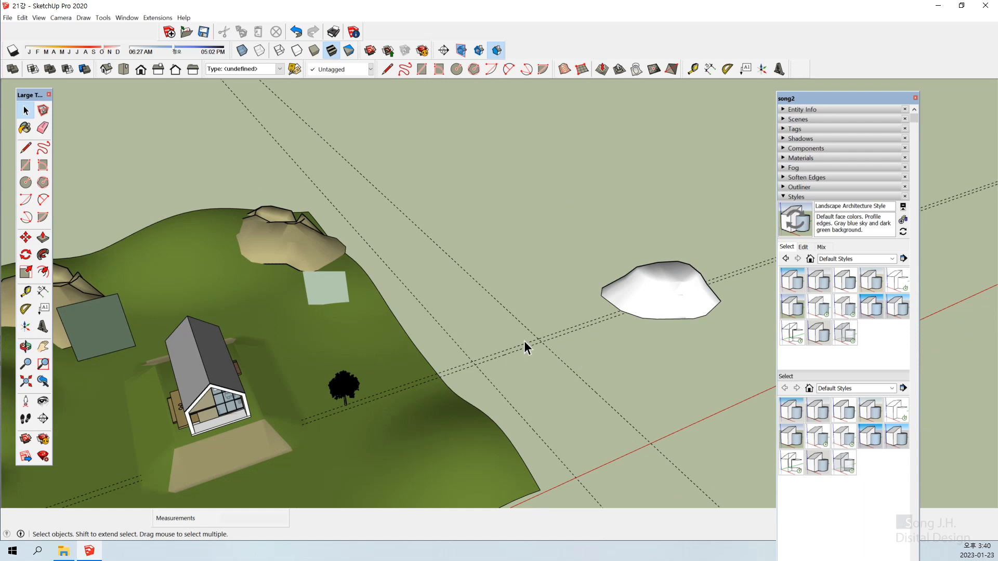
click(664, 314)
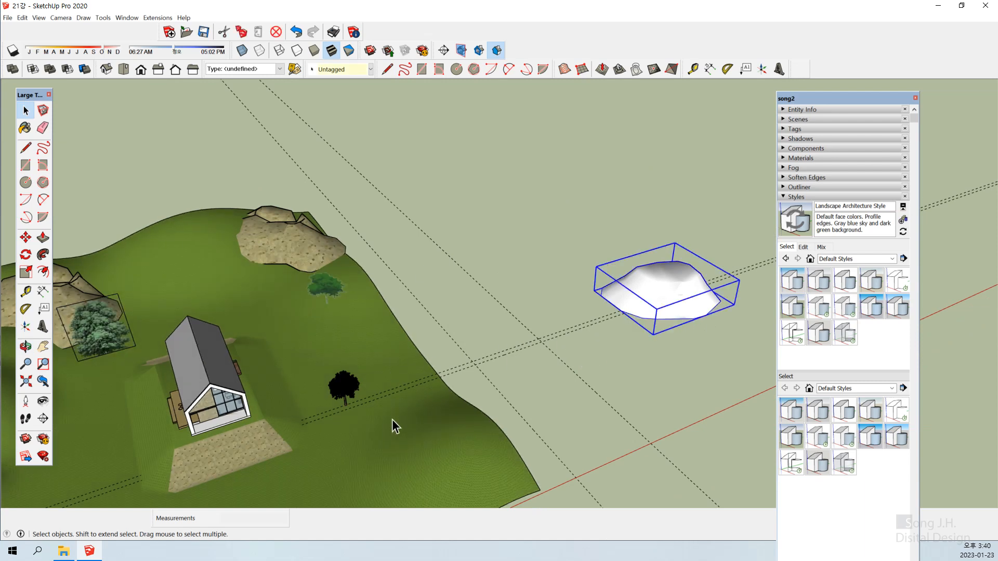
click(516, 327)
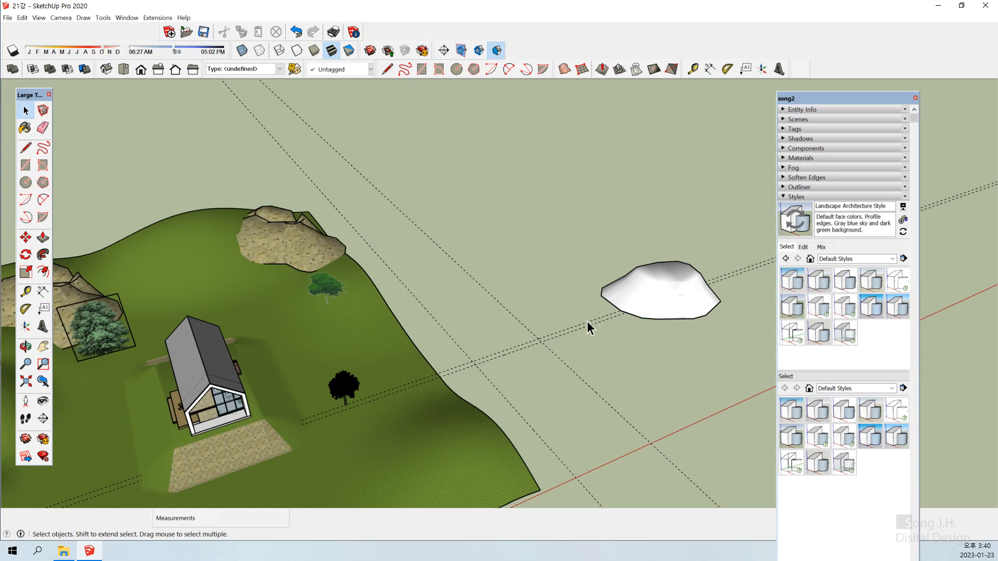
middle_drag(649, 373, 572, 370)
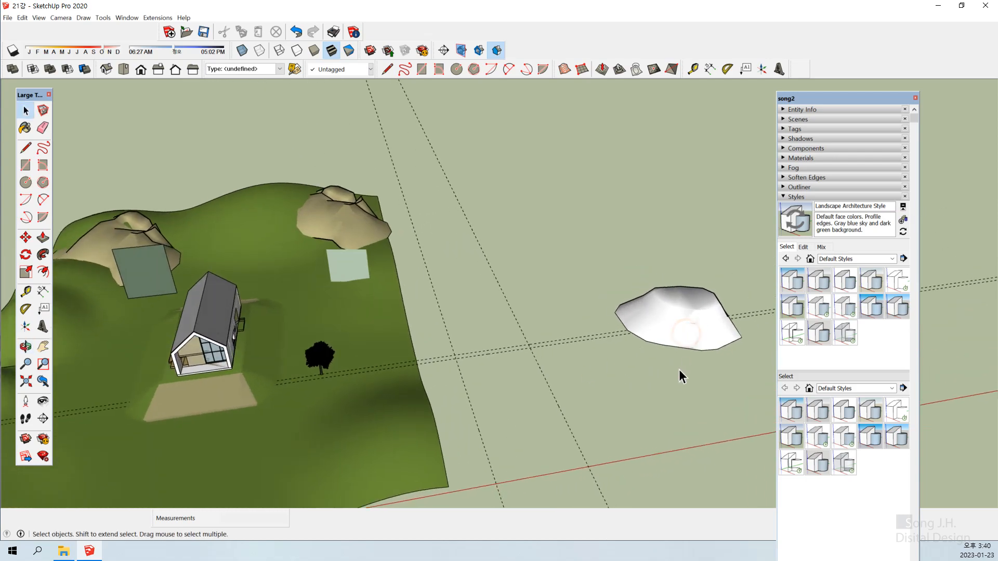
- Move the tray farther from the rock to clear the modelling area around it
click(844, 98)
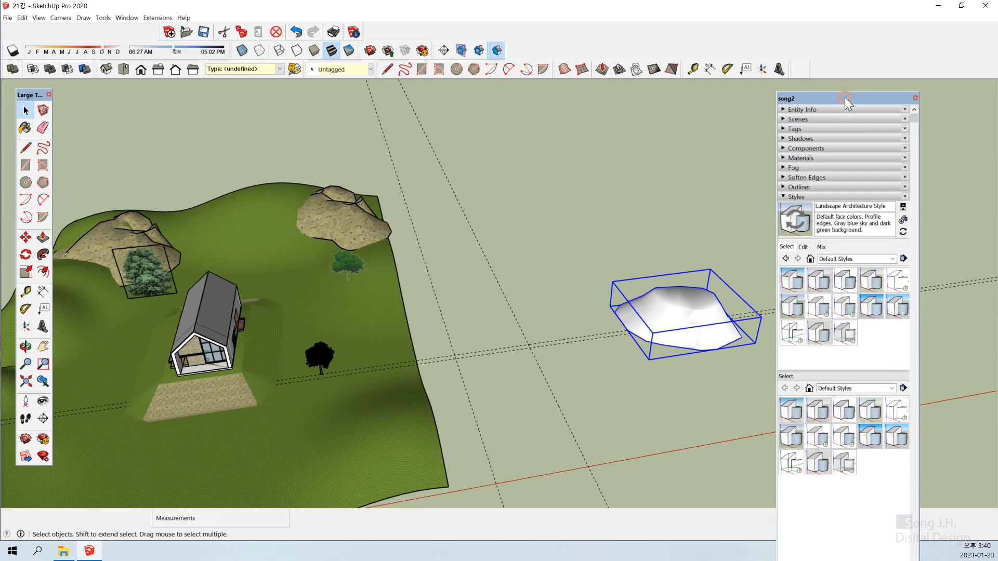
drag(882, 85, 883, 85)
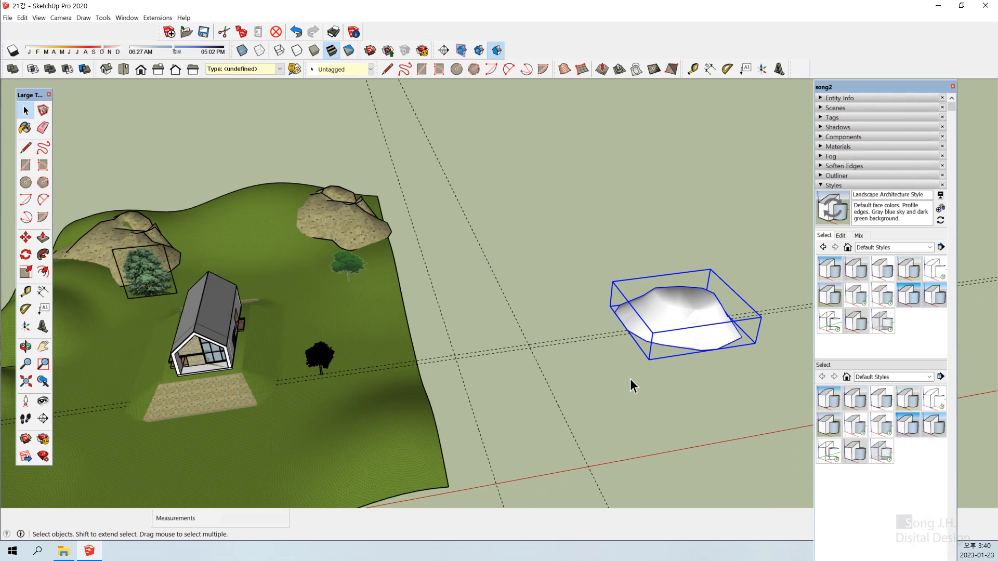
click(667, 357)
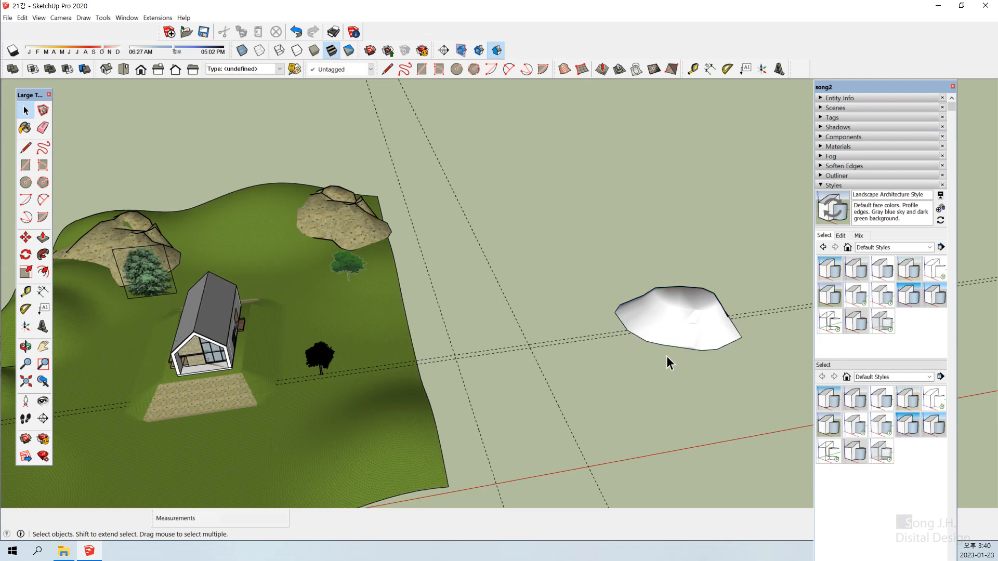
click(645, 321)
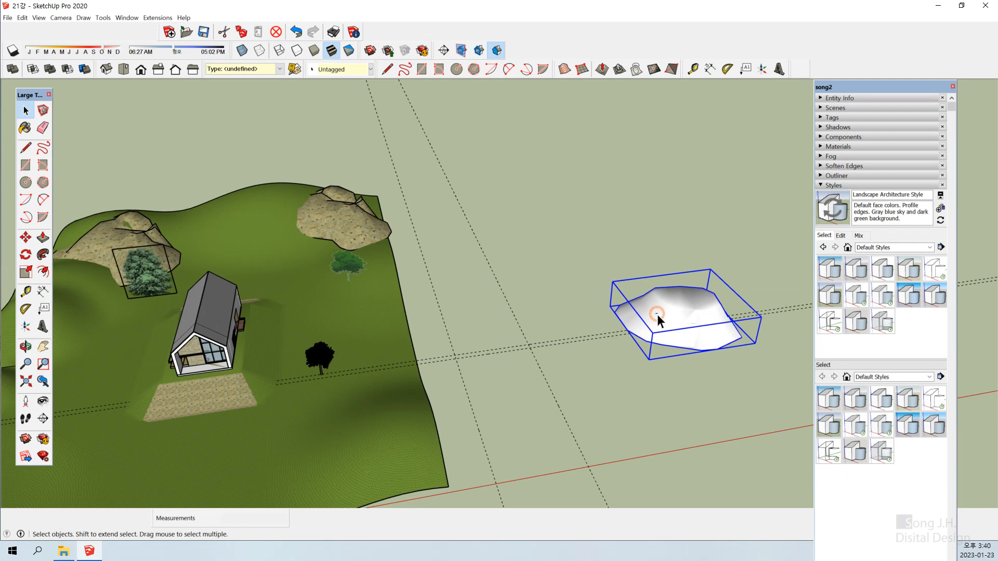
click(630, 319)
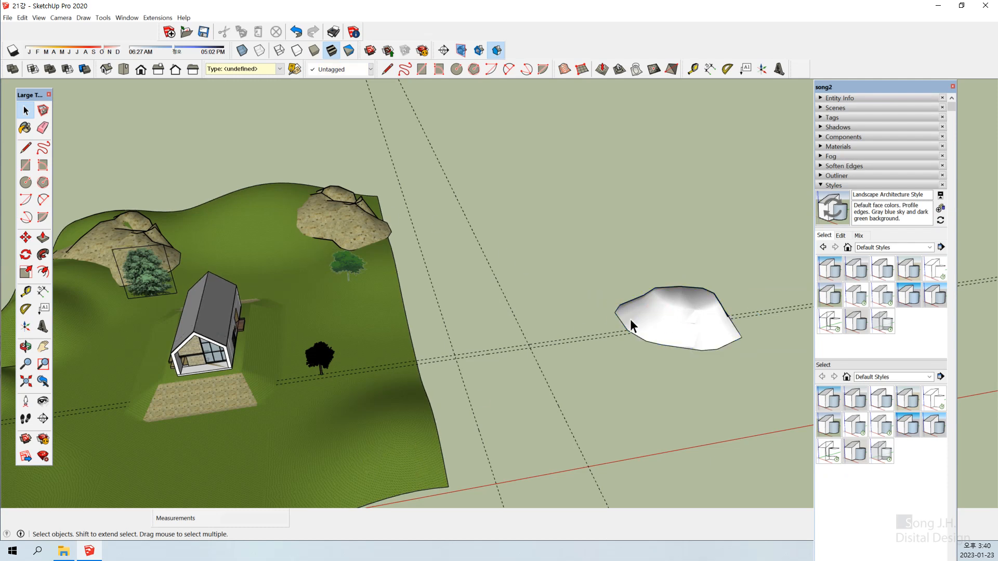
- Collapse the Styles section and browse the Landscaping, Fencing and Vegetation material collection
click(819, 185)
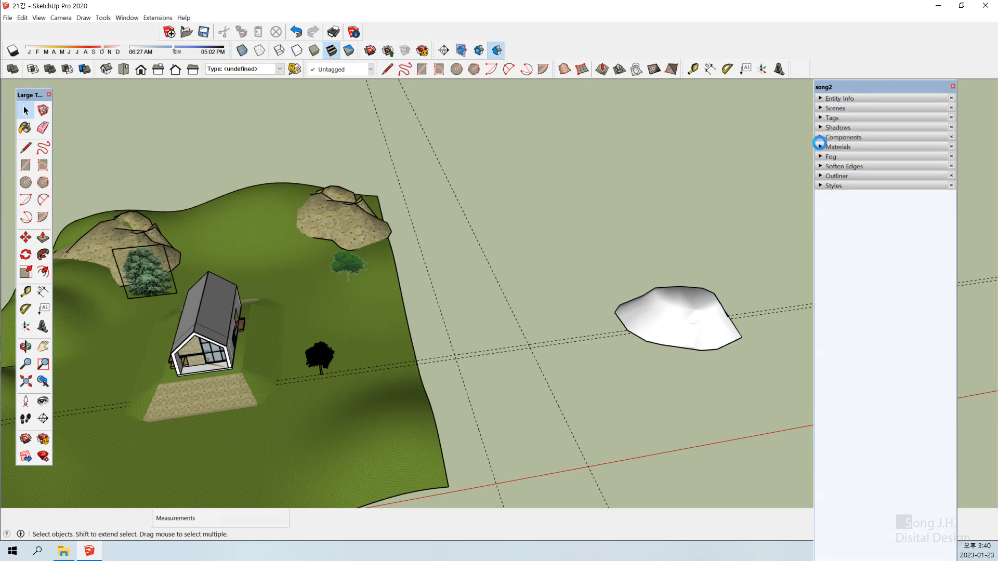
click(821, 147)
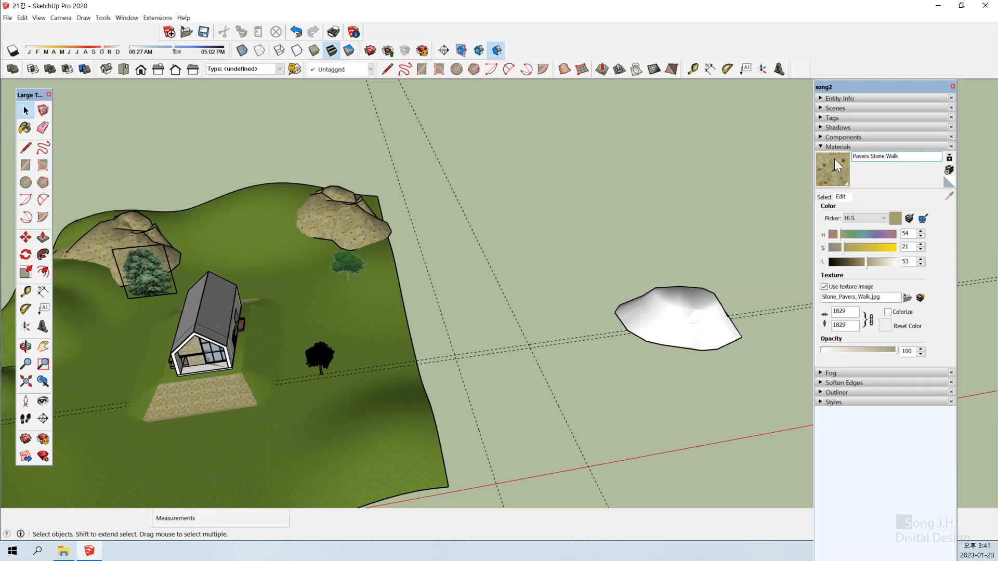
click(819, 147)
click(821, 146)
click(937, 209)
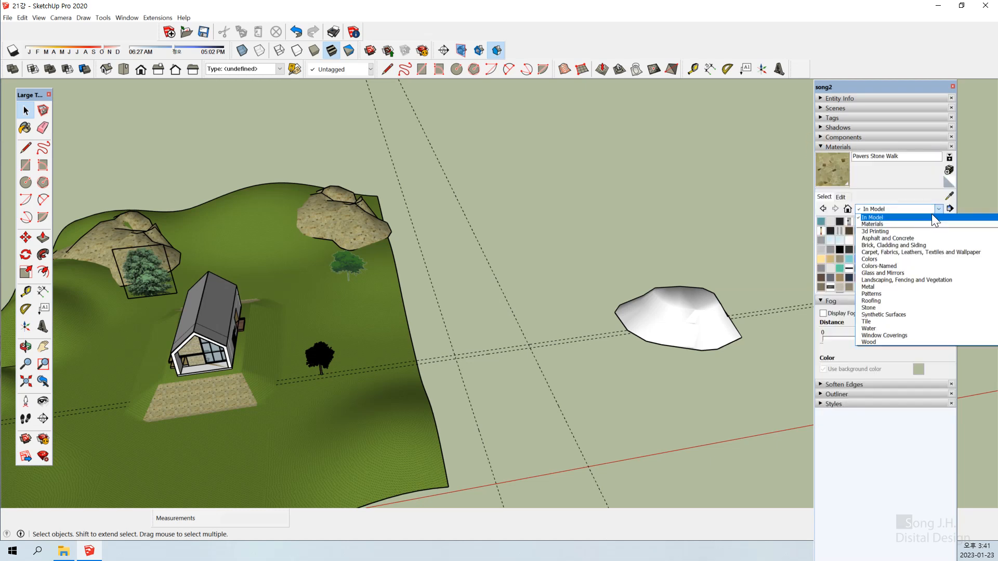
click(904, 282)
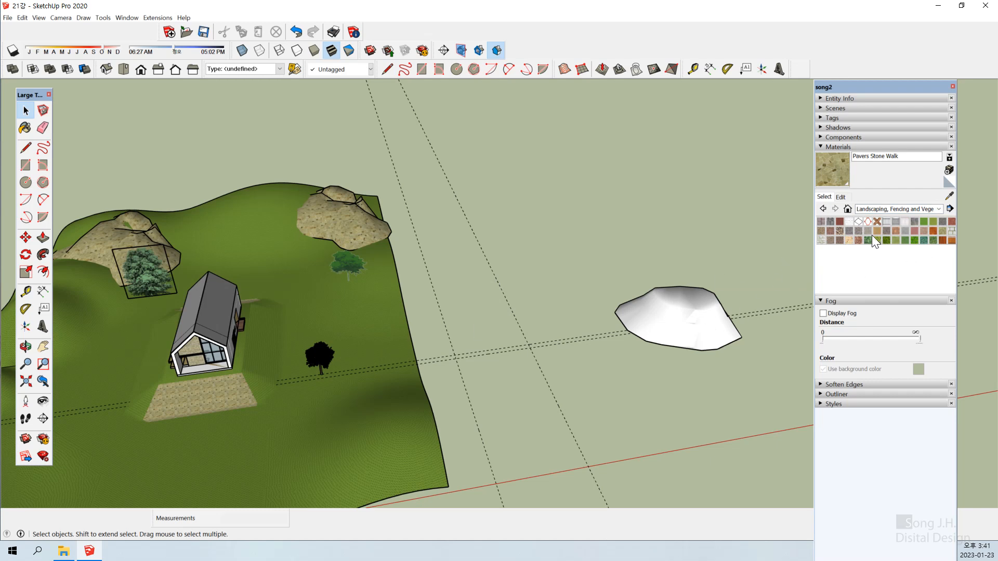
- Paint the whole rock surface inside its group with the Vegetation Blur 02 material
click(707, 318)
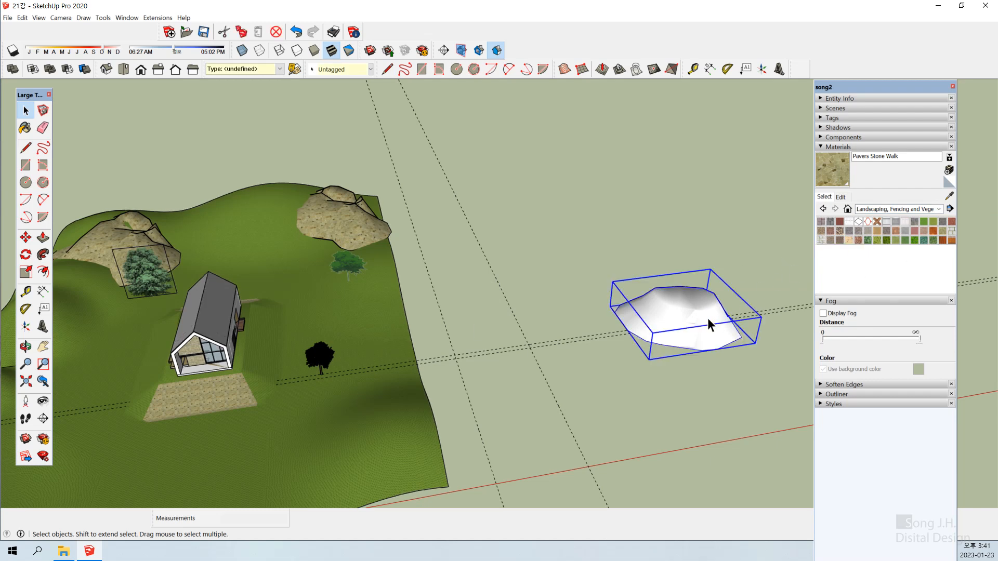
double_click(707, 317)
triple_click(709, 317)
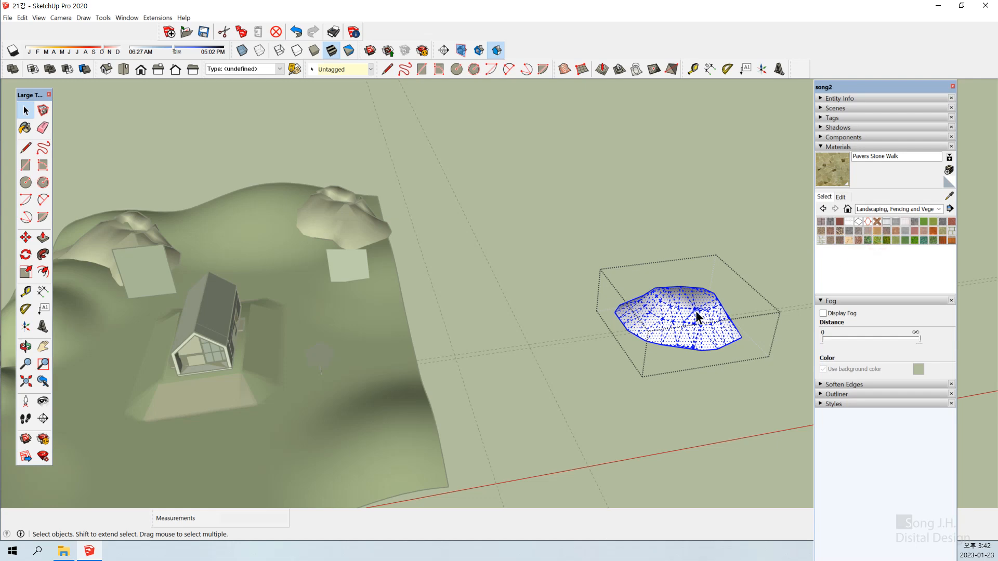
click(877, 239)
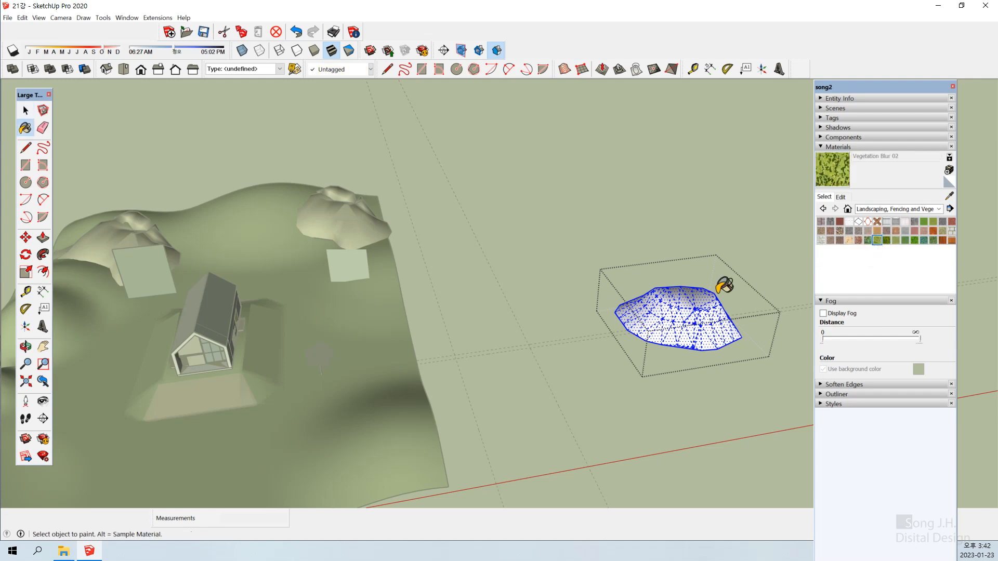
click(691, 317)
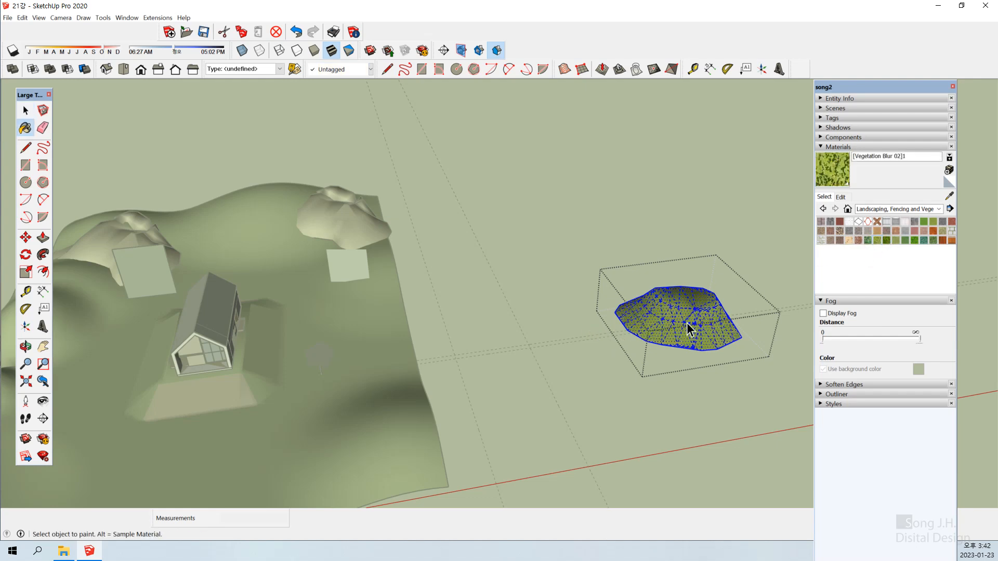
key(space)
click(695, 387)
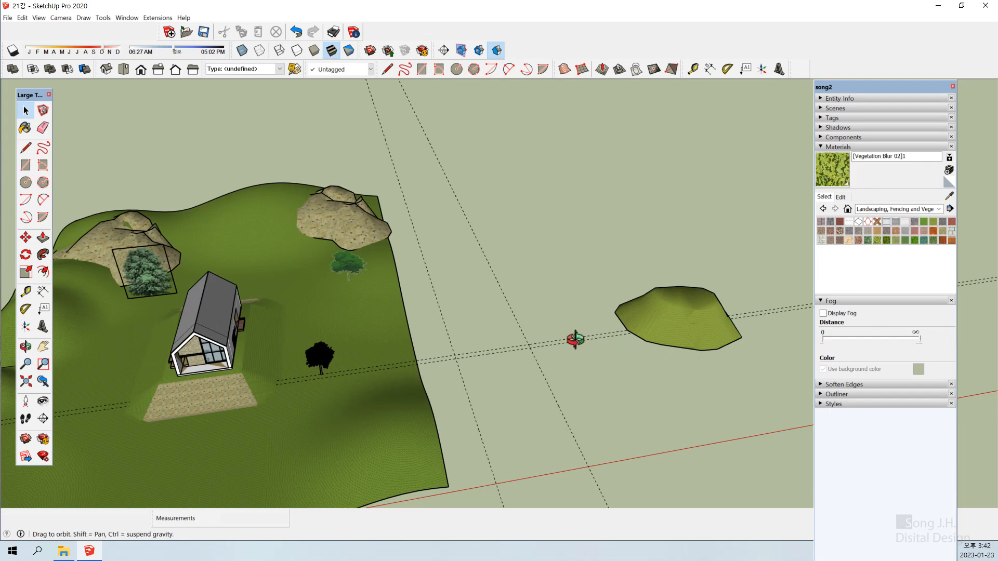
- Copy the painted rock group onto the terrain's edge near the green tree
middle_drag(574, 338, 570, 320)
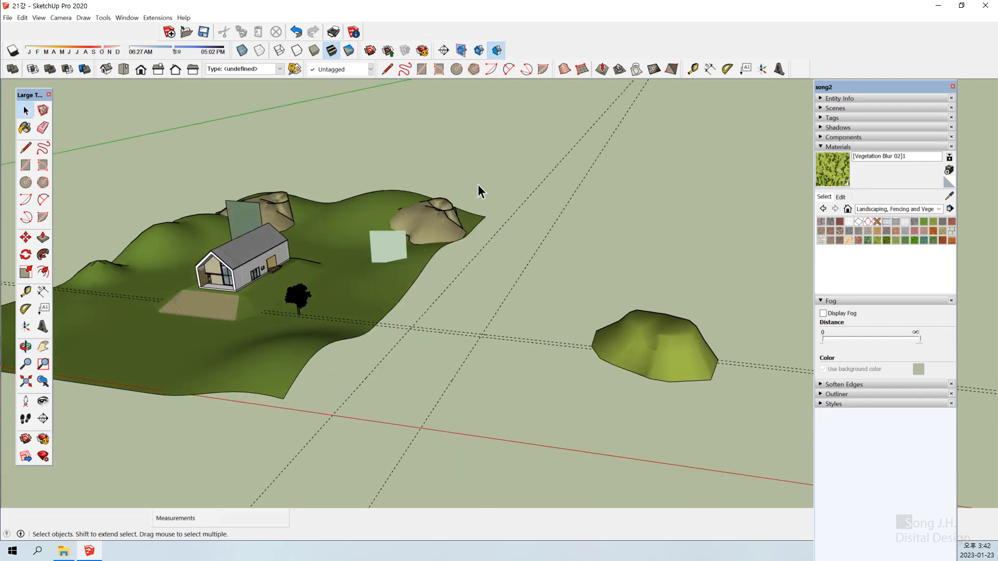
click(646, 347)
click(454, 331)
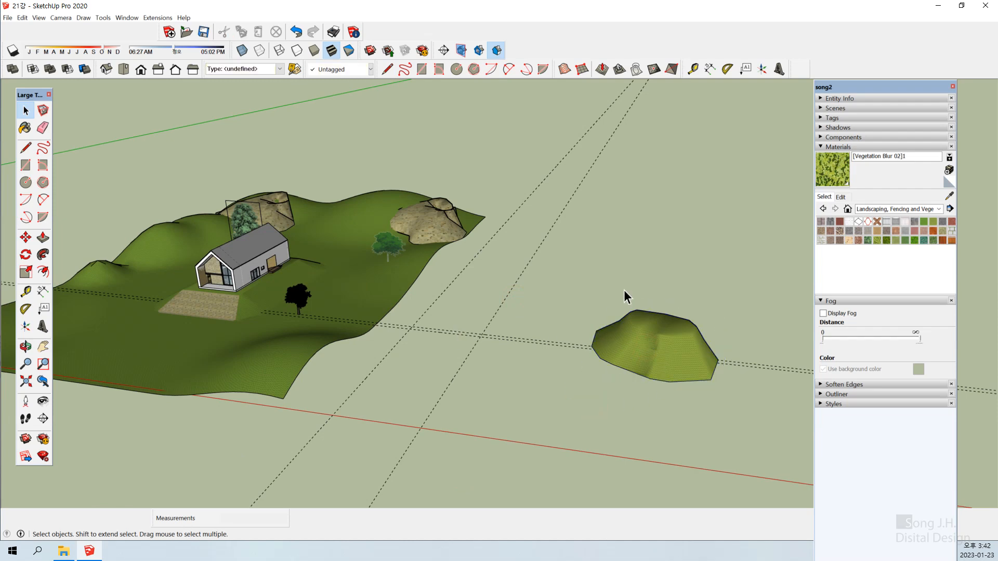
click(665, 363)
middle_drag(578, 400, 668, 358)
key(m)
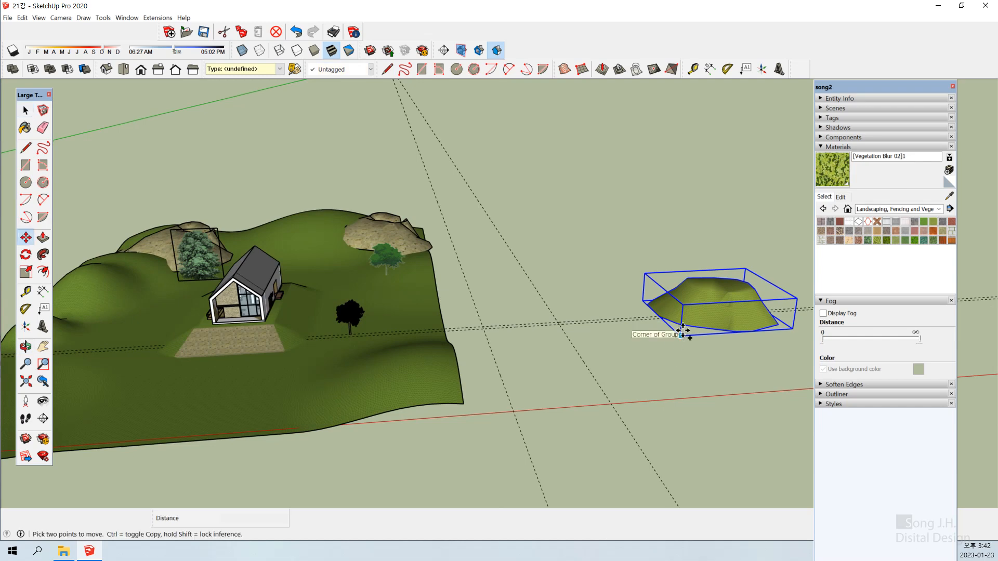
click(683, 333)
key(ctrl)
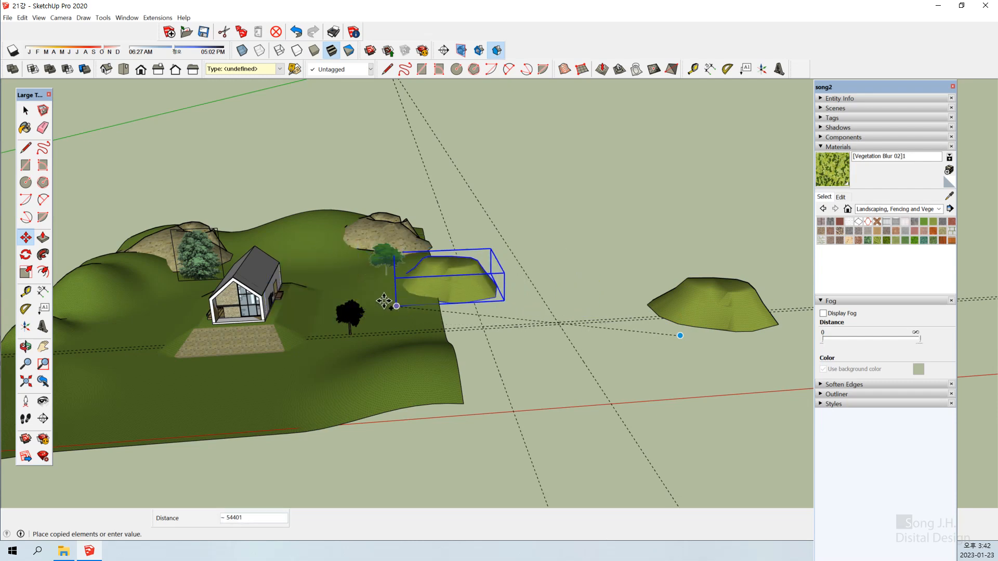
click(376, 302)
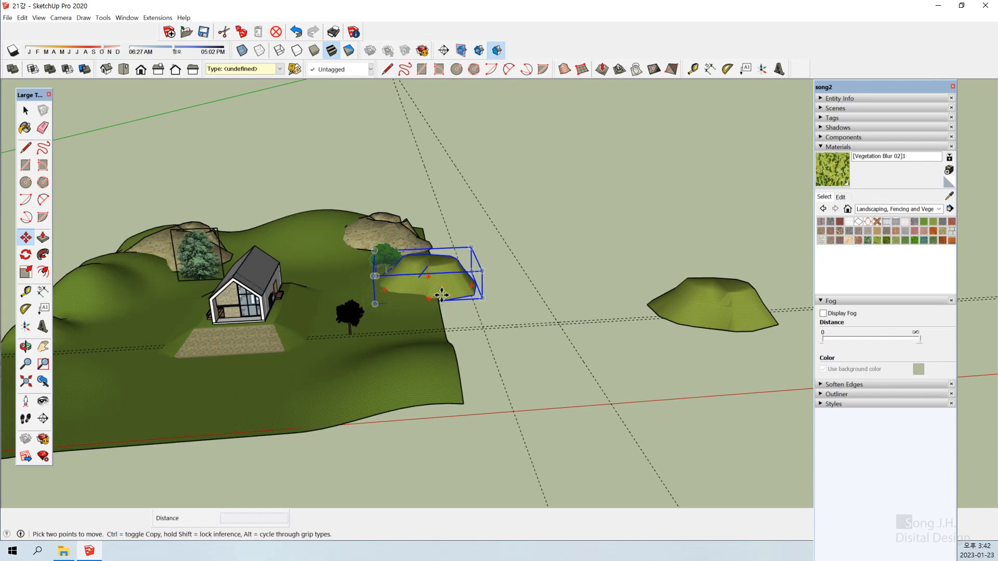
- Reposition the copied rock along the terrain's edge with two moves of about 23988 and about 5240
click(442, 295)
click(500, 341)
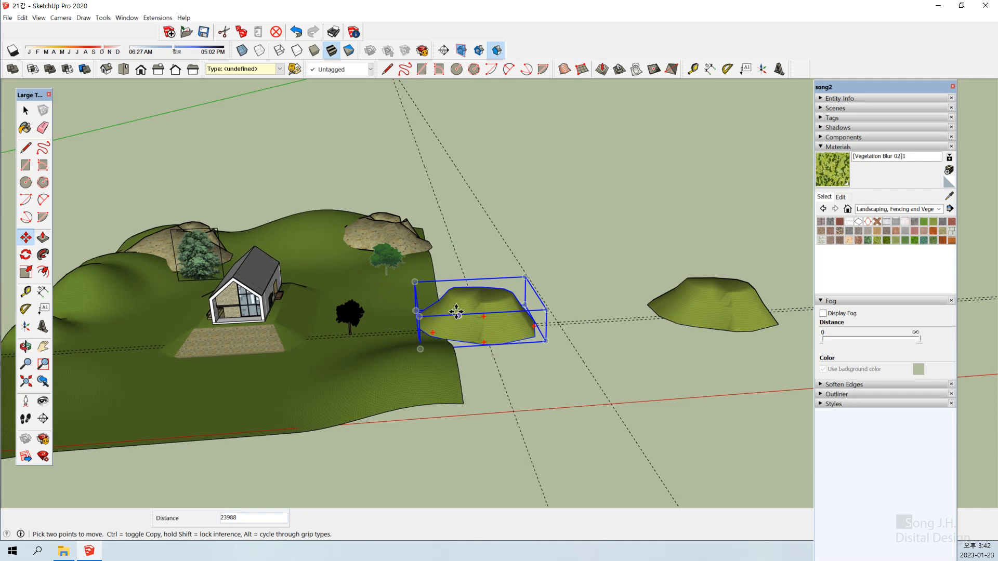
click(417, 316)
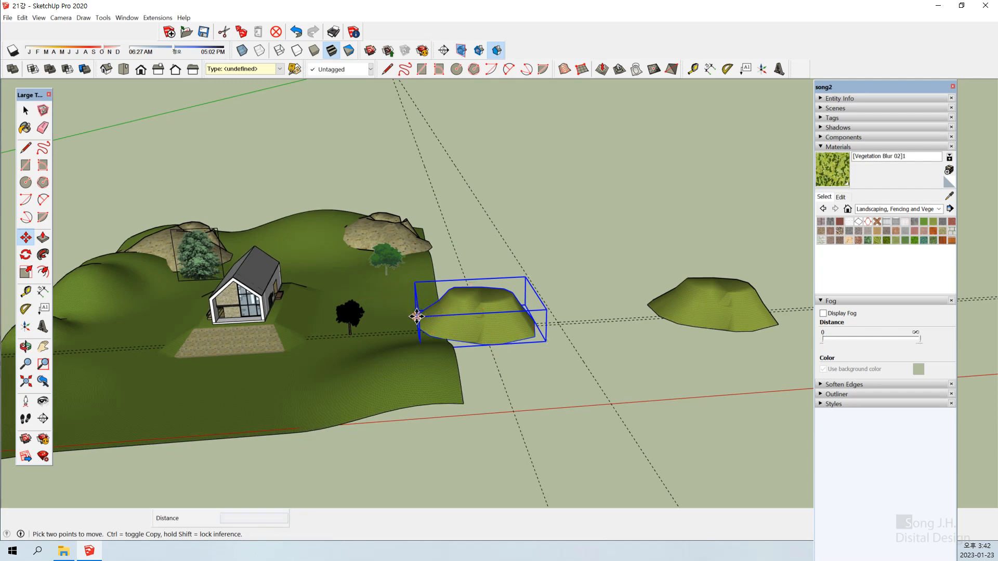
click(417, 306)
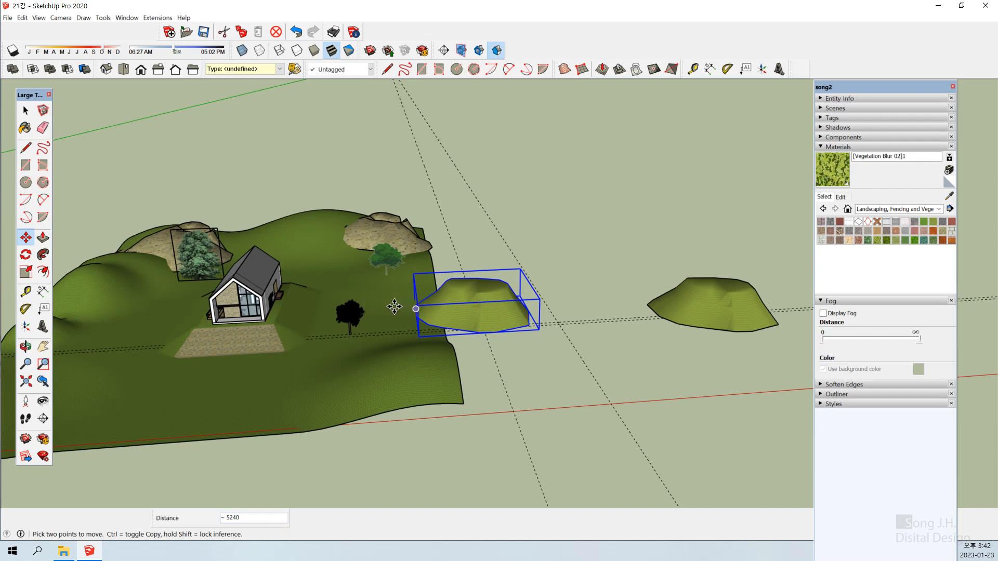
key(Escape)
key(space)
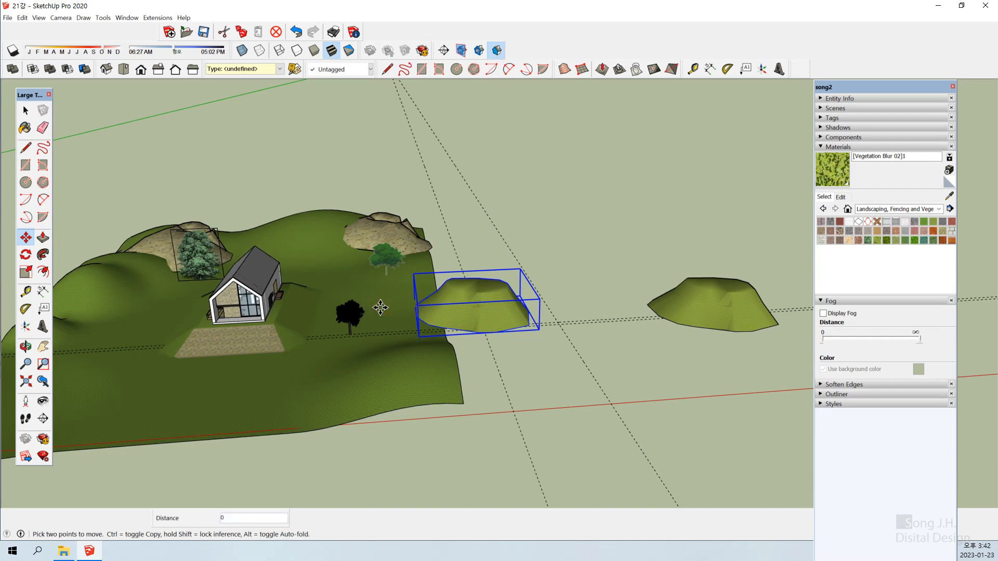
- Delete the original rock outside the terrain together with the two guide lines running behind it
click(724, 349)
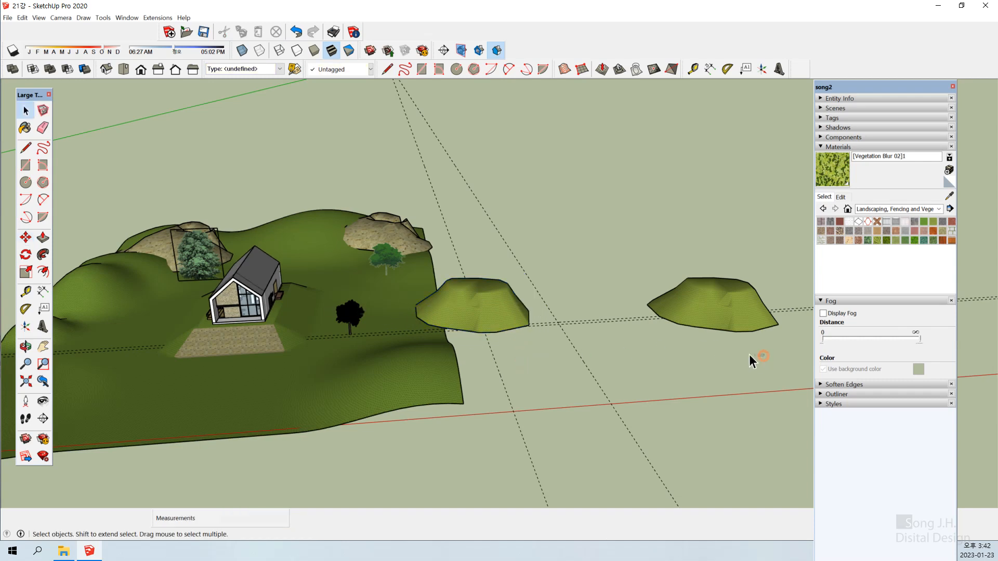
click(684, 281)
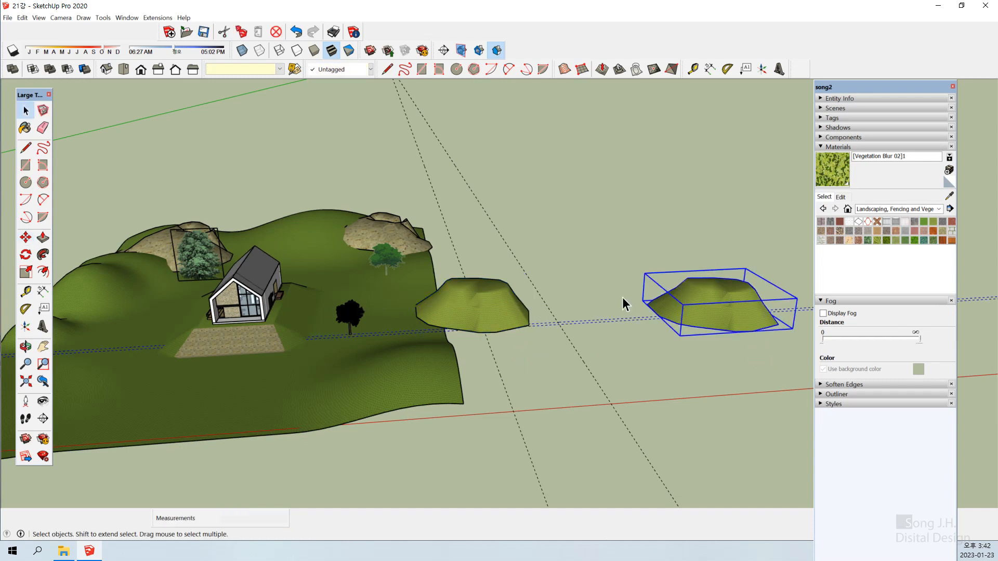
key(Delete)
- Move the remaining rock farther onto the terrain, beside the black tree
click(467, 311)
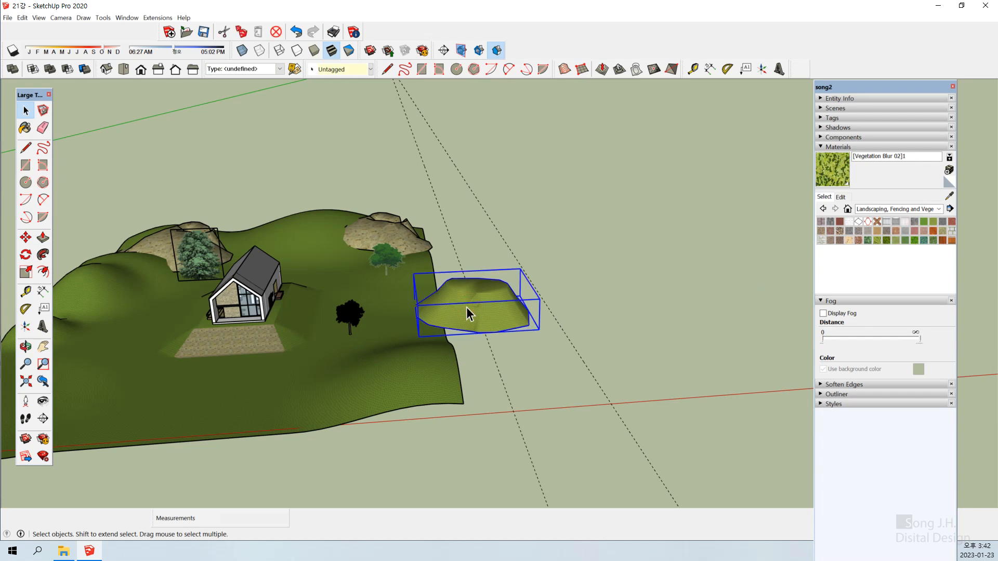
key(m)
click(457, 329)
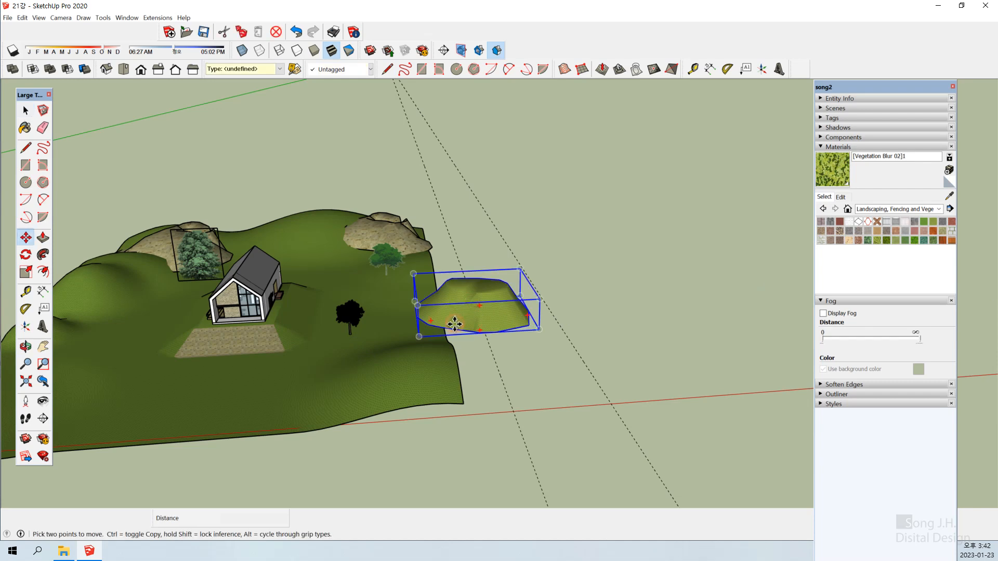
click(400, 329)
key(space)
click(563, 350)
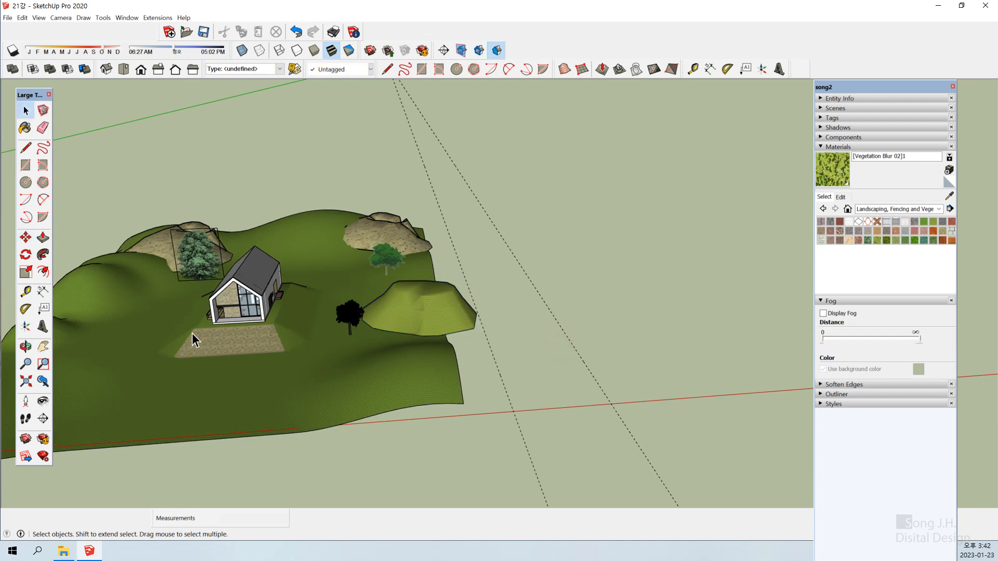
- Scale the rock beside the black tree down uniformly from its upper corner so it fits within the terrain
scroll(218, 322, up, 2)
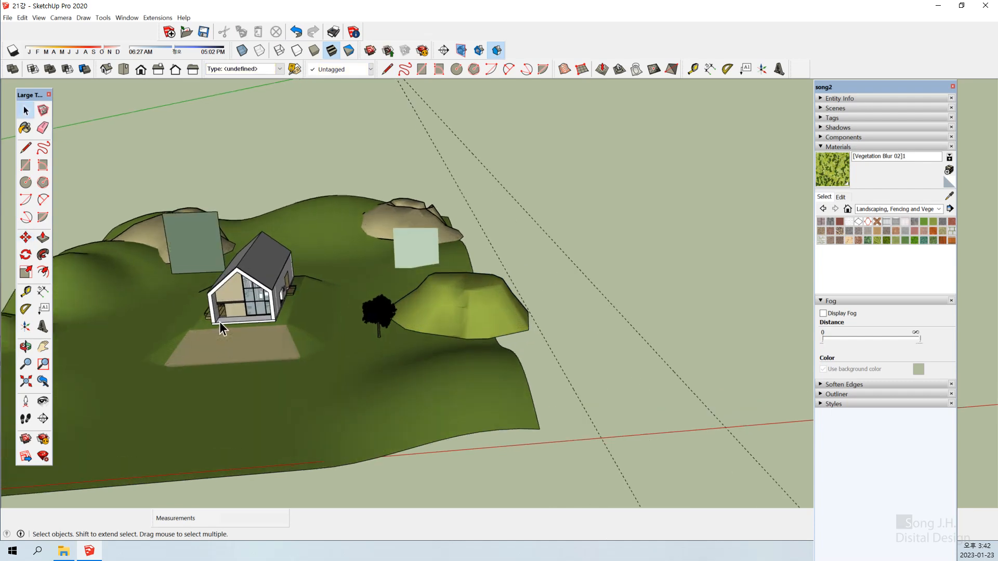
click(425, 308)
key(s)
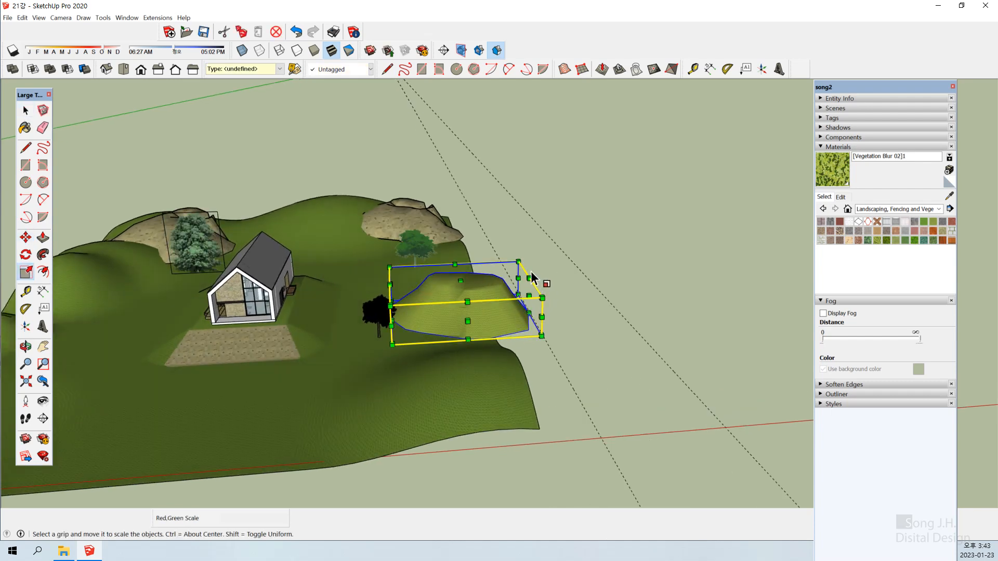
drag(518, 262, 484, 285)
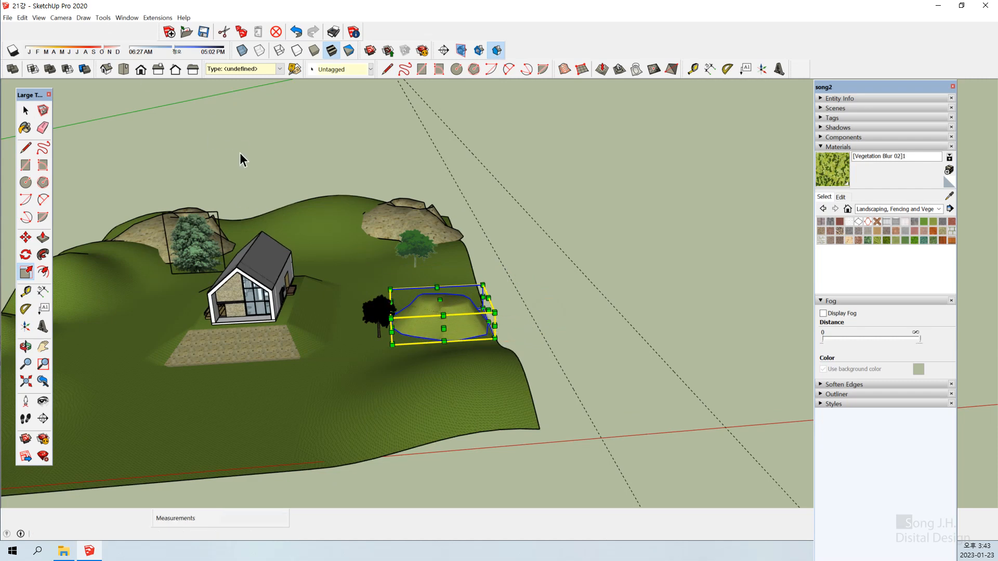
key(space)
click(506, 346)
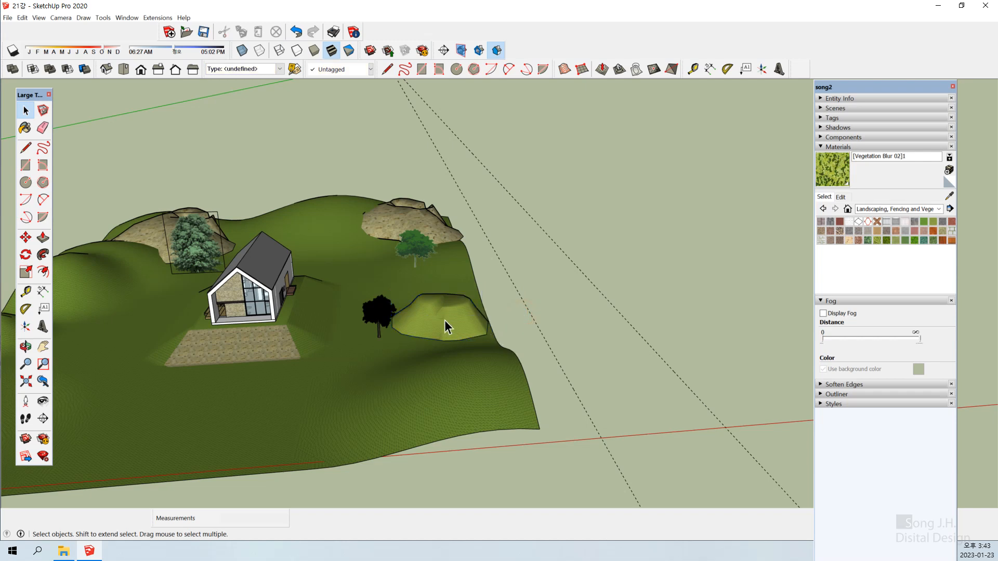
- Examine the placed rock and its fit on the terrain from several angles
click(482, 322)
click(524, 325)
shift+middle_drag(293, 341, 238, 330)
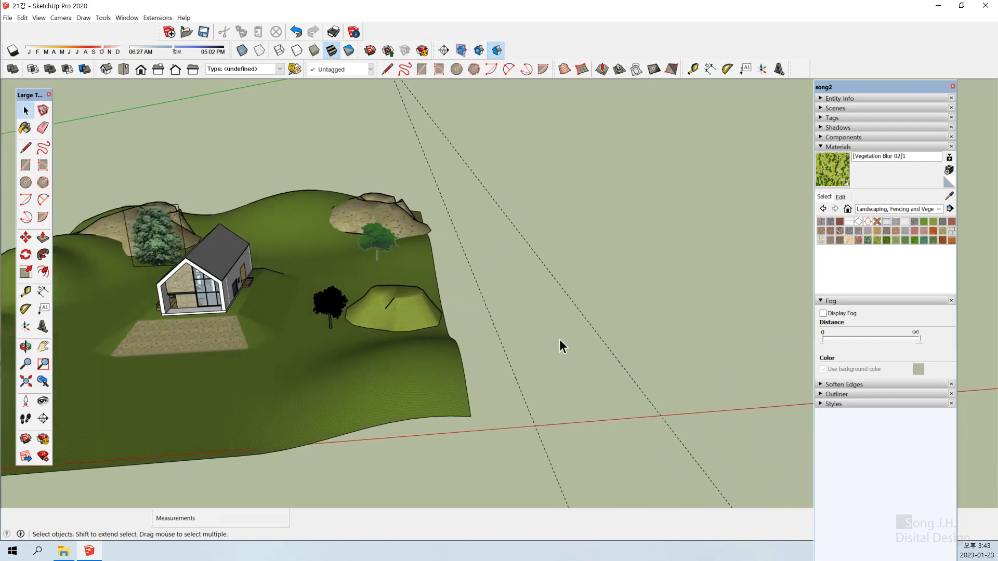
middle_drag(560, 339, 375, 388)
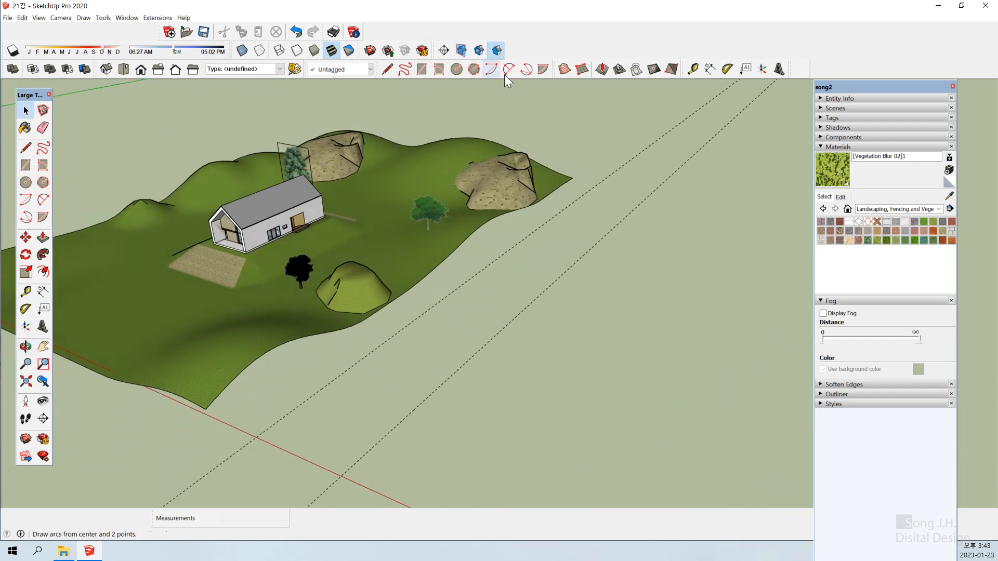
middle_drag(329, 194, 309, 293)
scroll(230, 286, down, 5)
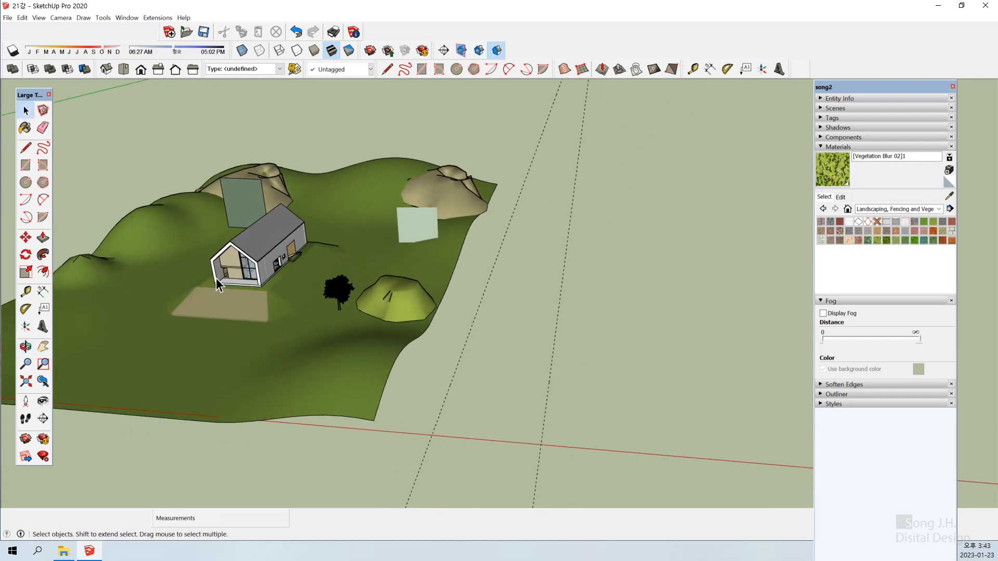
- Create a From Scratch sandbox grid with 2000 spacing on the red axis, beyond the dashed guide lines beside the terrain
scroll(449, 270, down, 2)
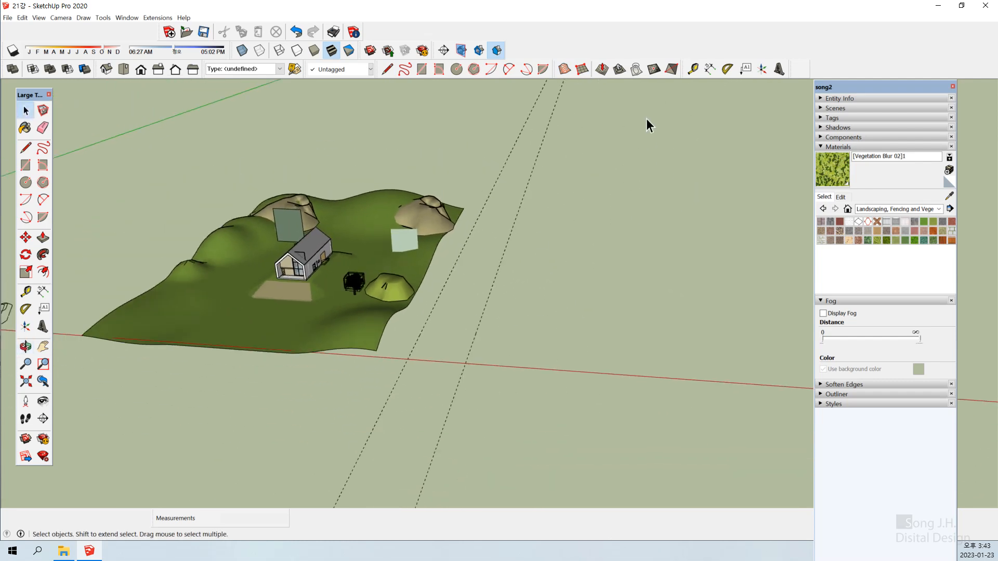
click(583, 70)
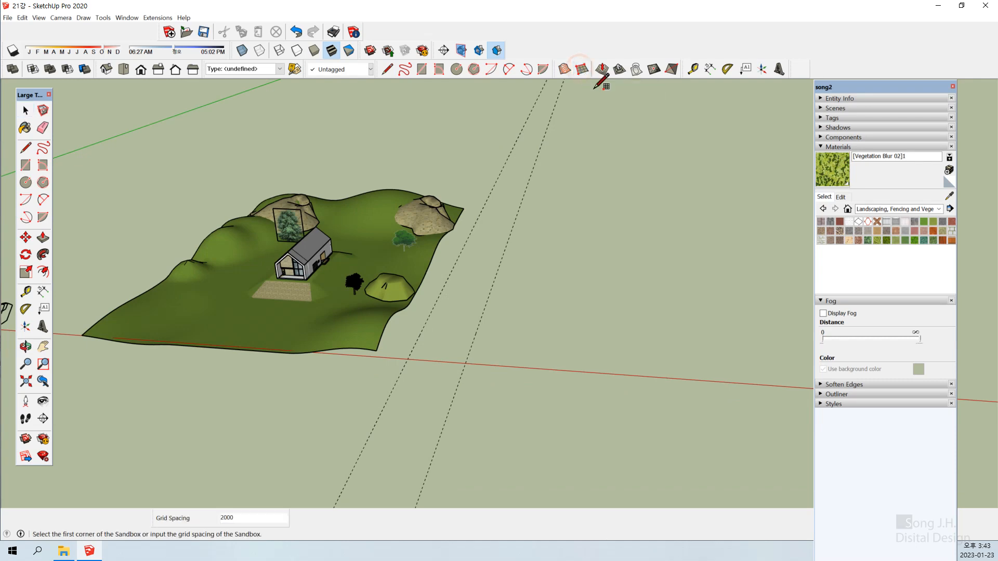
middle_drag(430, 276, 423, 312)
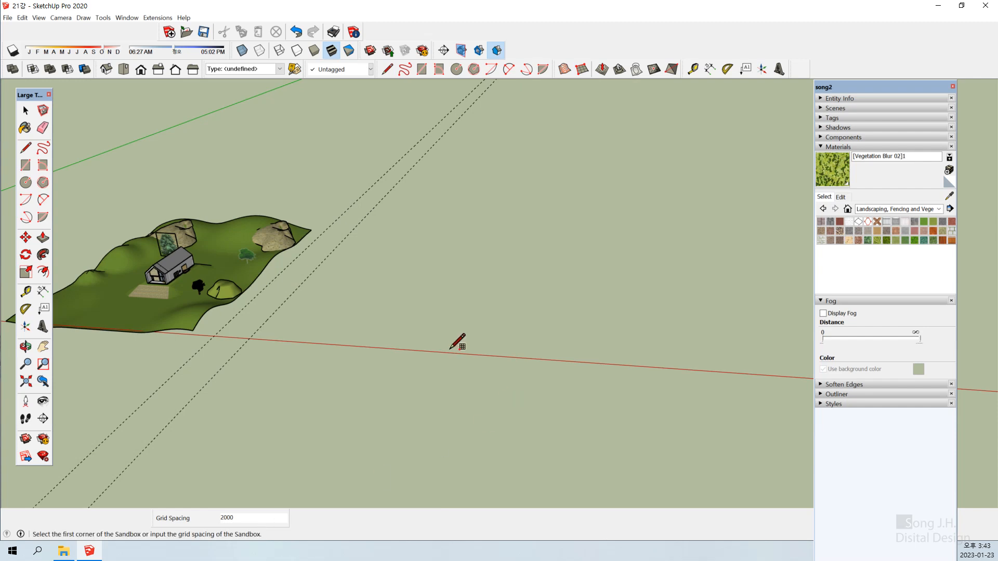
click(353, 345)
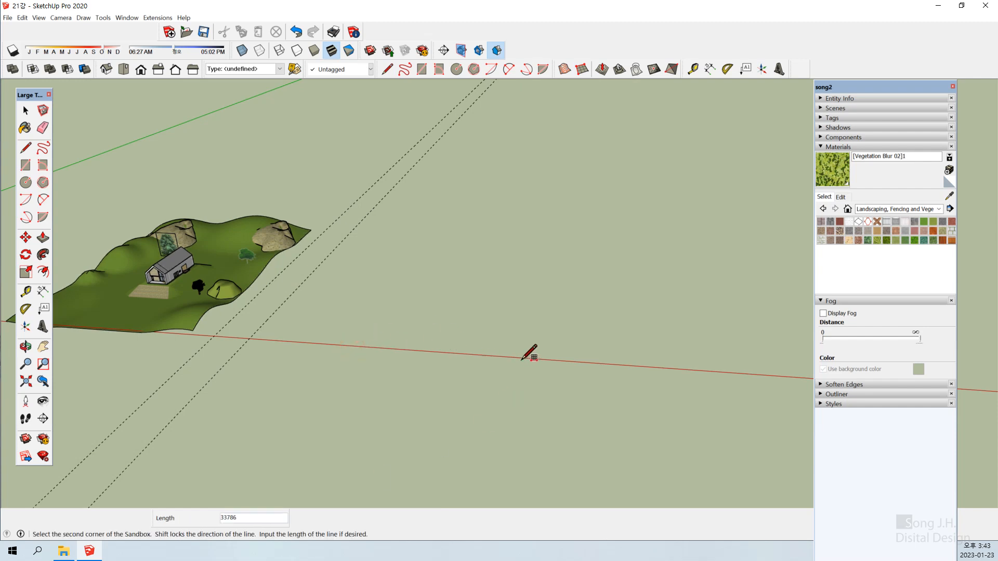
click(550, 359)
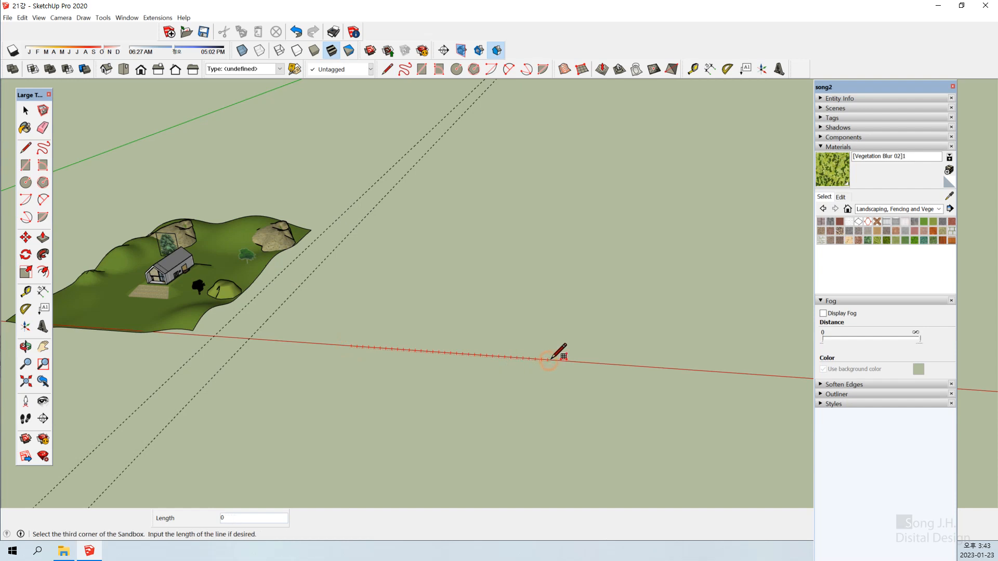
click(603, 278)
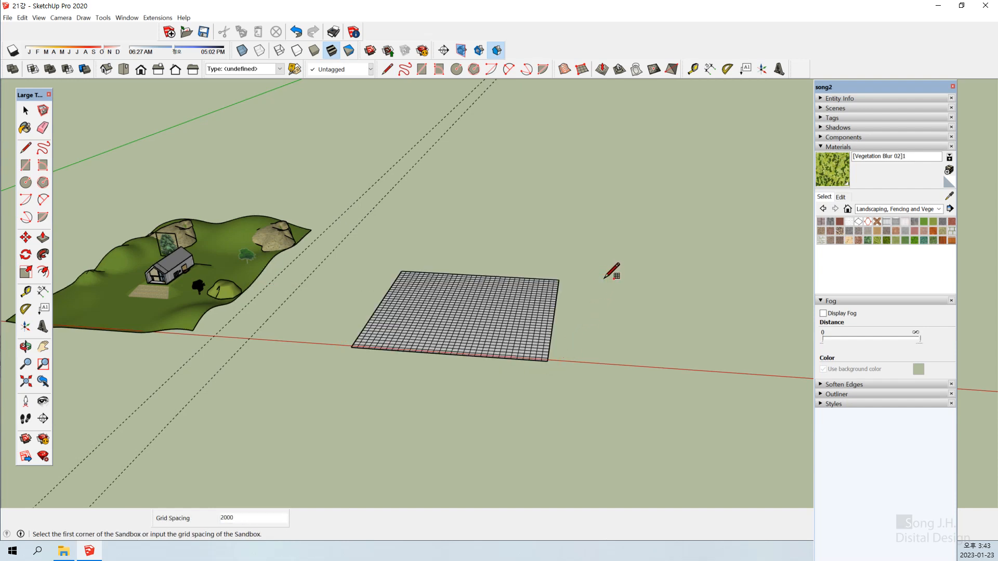
key(space)
- Create a second, more finely spaced From Scratch sandbox grid of 80000 by 80000 farther along the red axis, beside the first grid
scroll(332, 381, down, 2)
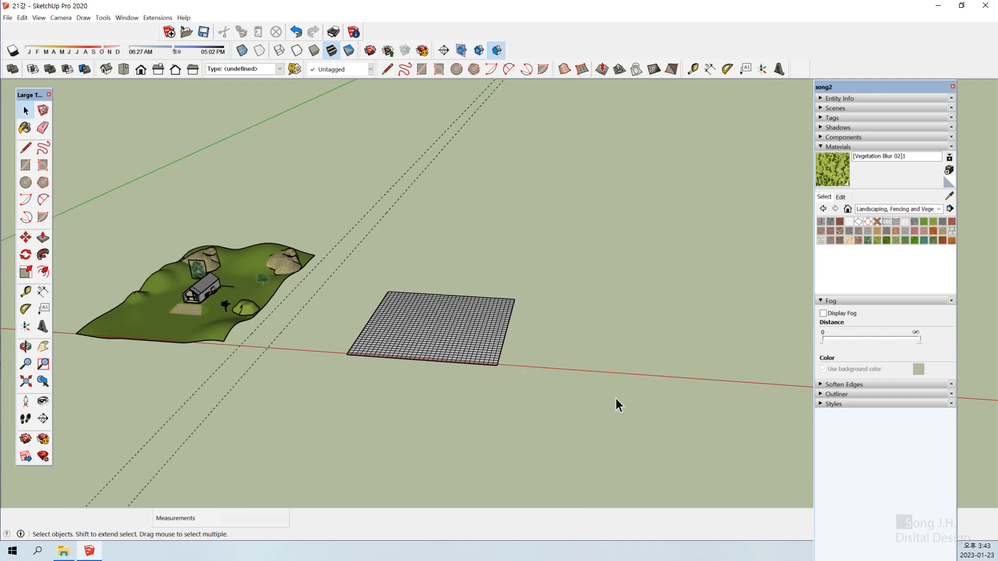
scroll(384, 411, down, 1)
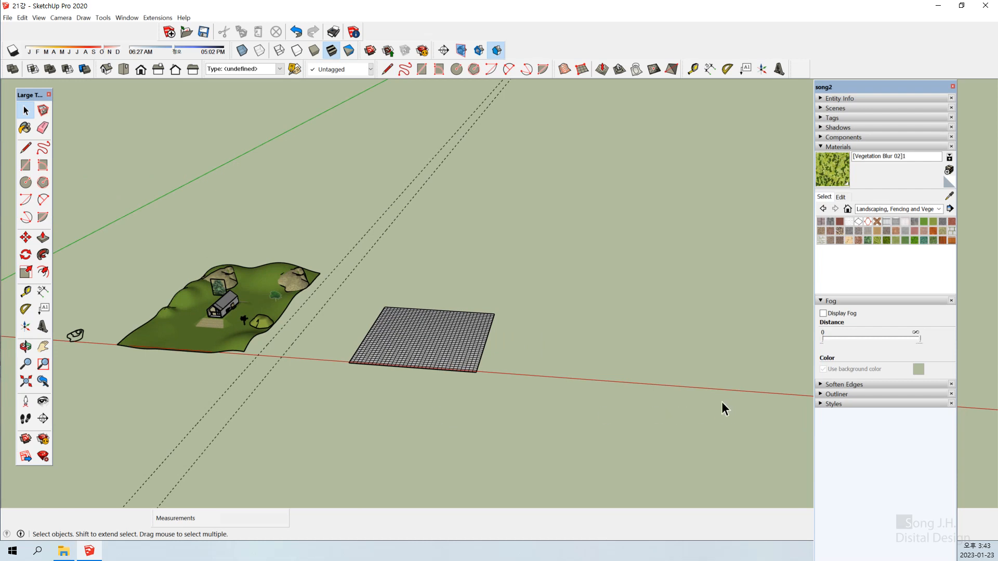
scroll(725, 403, up, 3)
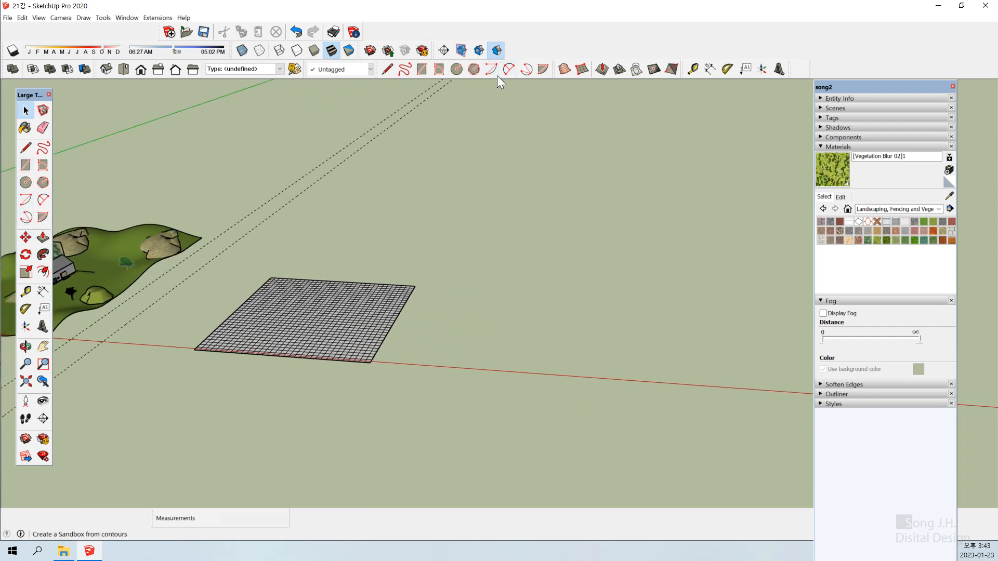
scroll(528, 239, down, 2)
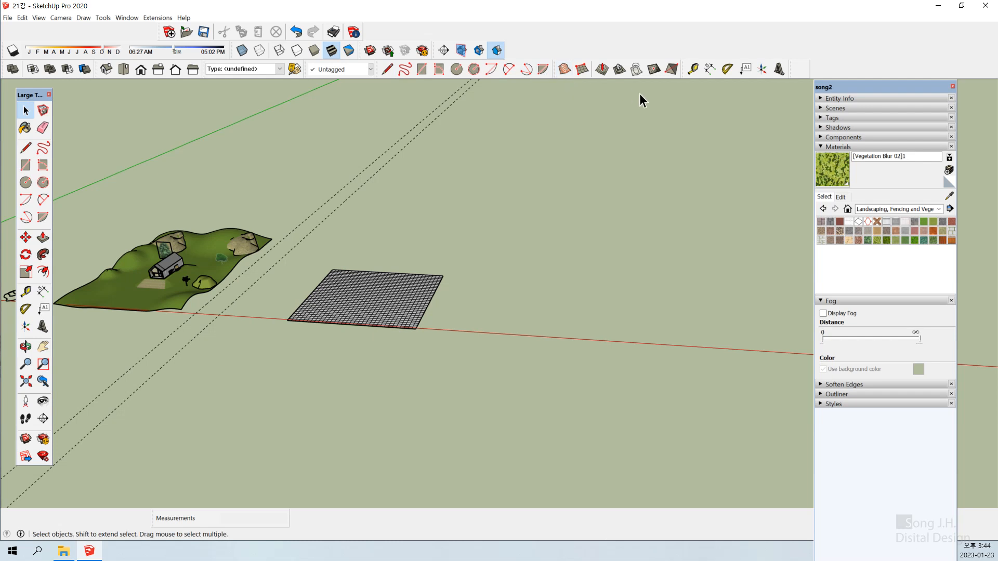
click(583, 70)
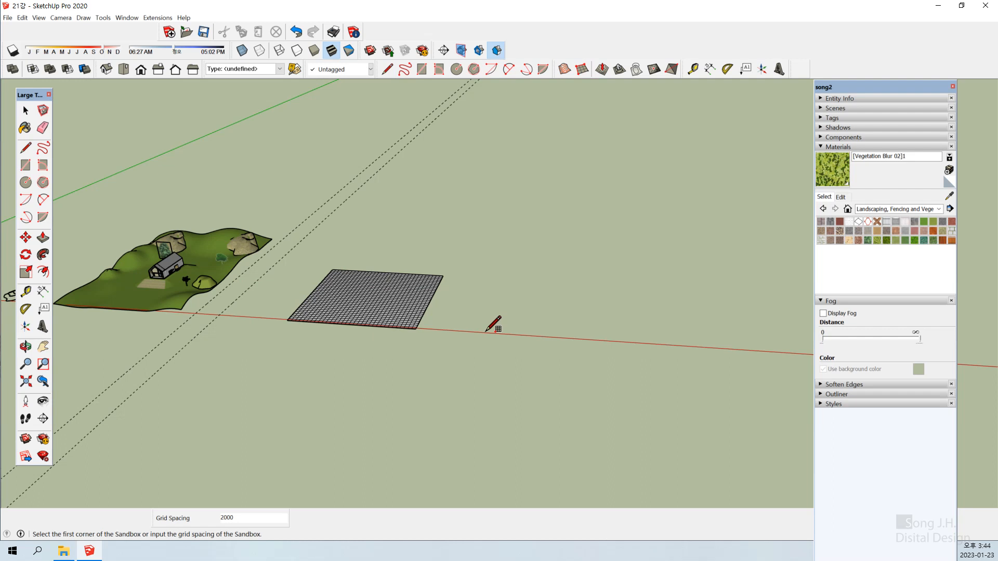
text(1)
key(Return)
click(479, 334)
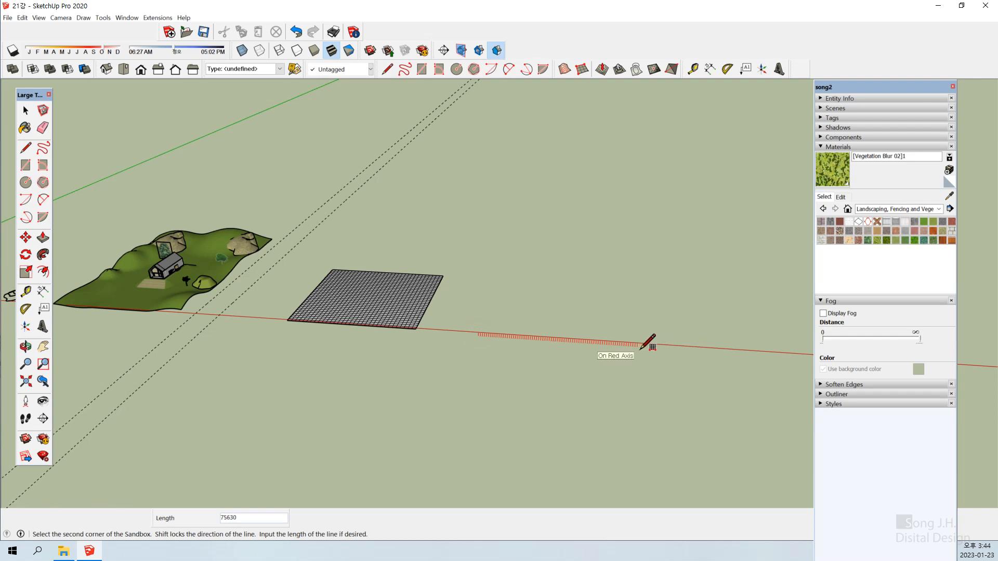
text(80000)
key(Return)
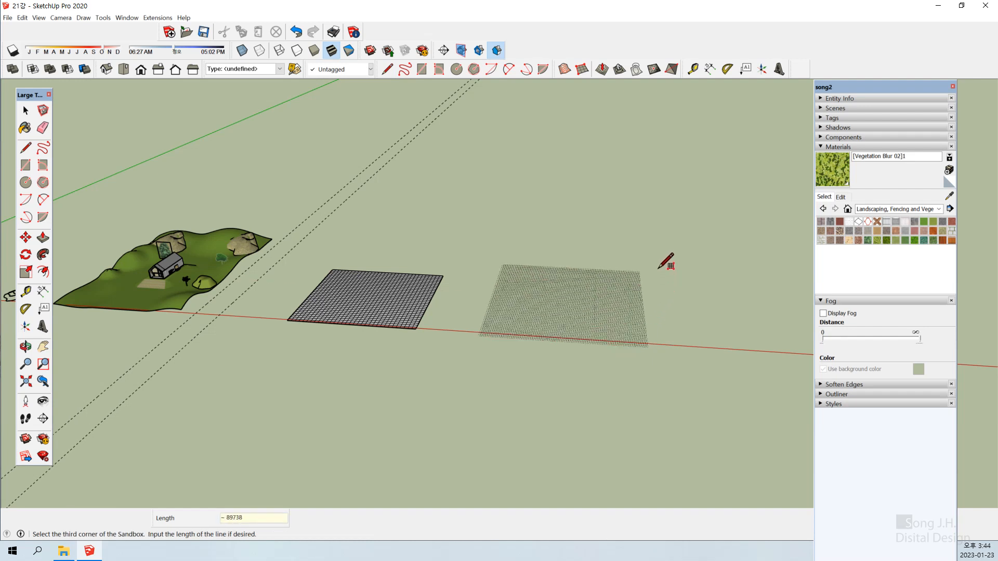
text(8)
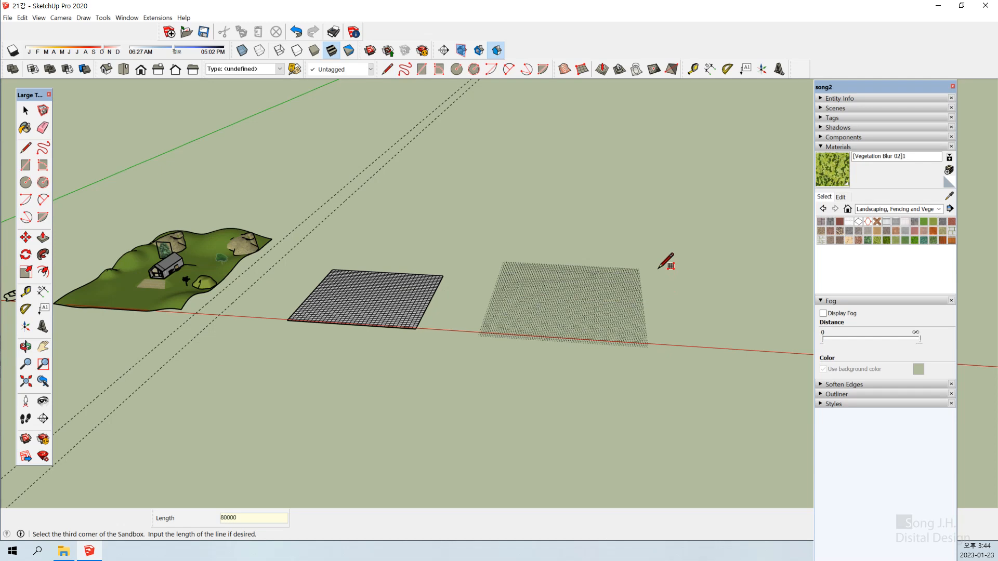
text(0000)
key(Return)
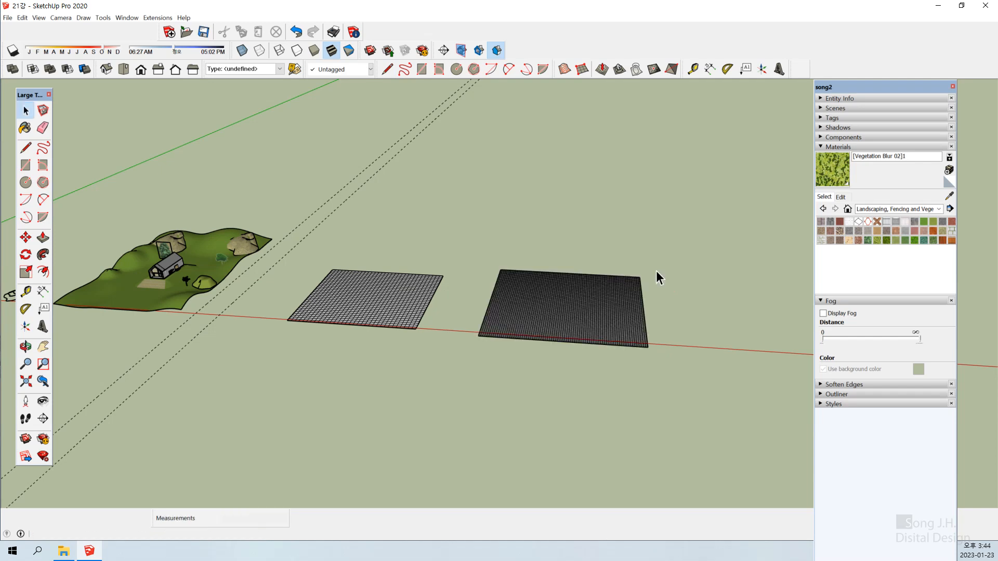
key(space)
- Move the finer sandbox grid along the green direction by its near corner so its front edge lies on the red axis
middle_drag(664, 344, 466, 377)
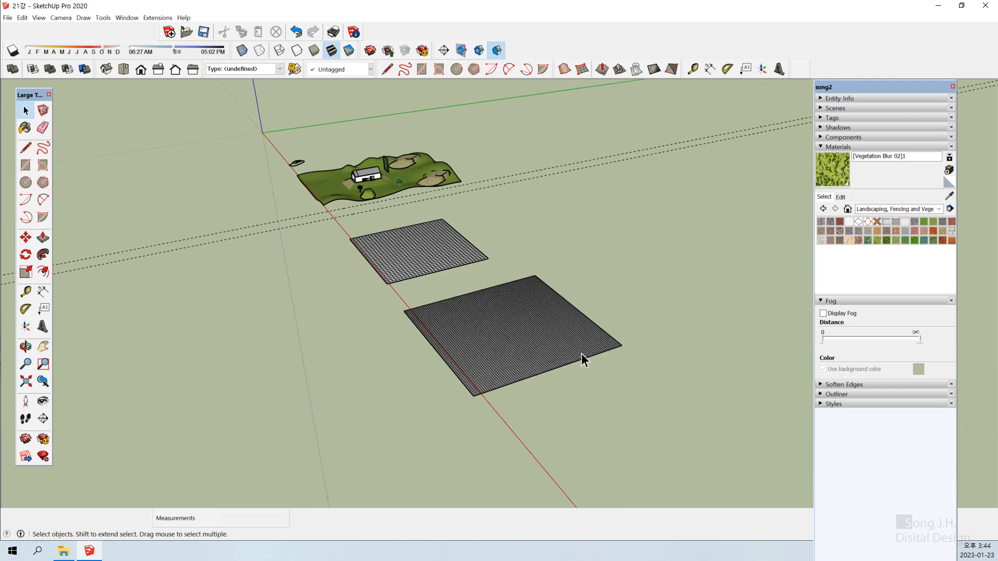
scroll(484, 382, up, 4)
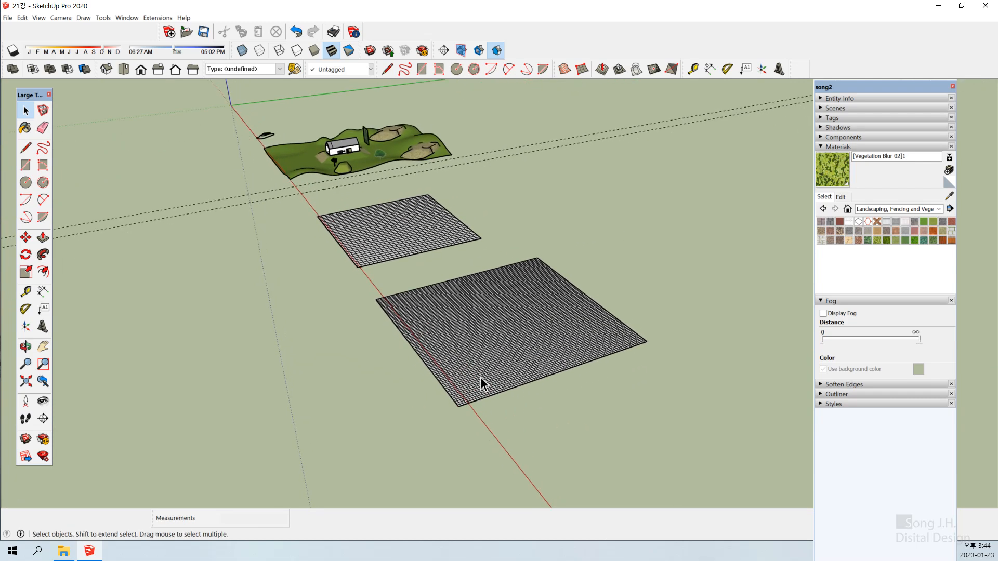
scroll(481, 379, up, 4)
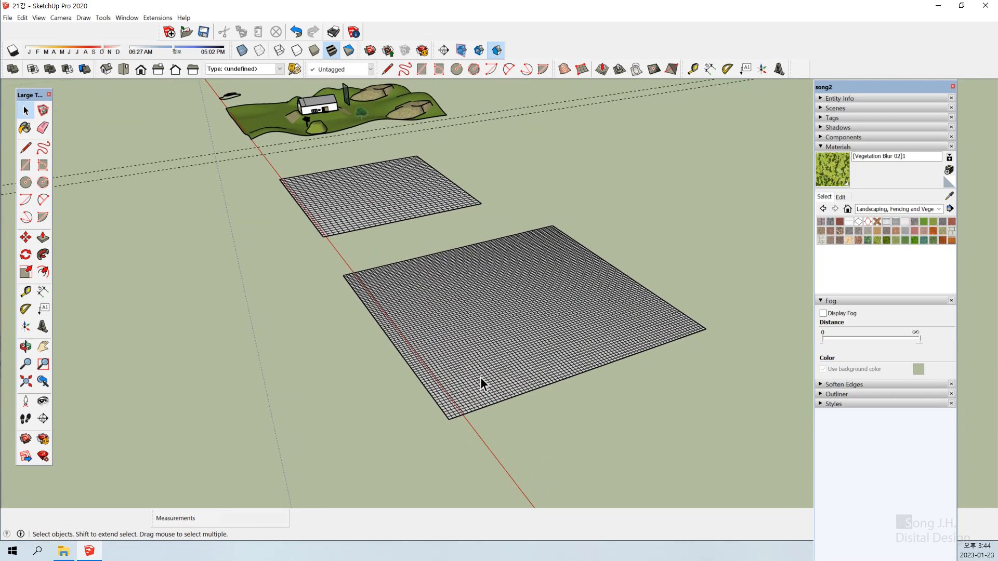
scroll(481, 377, up, 5)
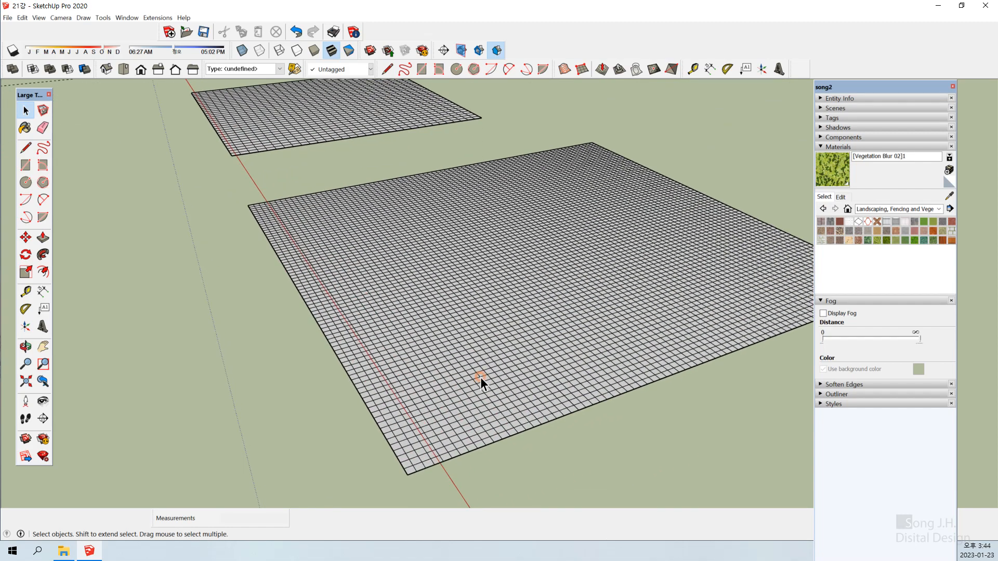
click(485, 436)
scroll(484, 436, down, 5)
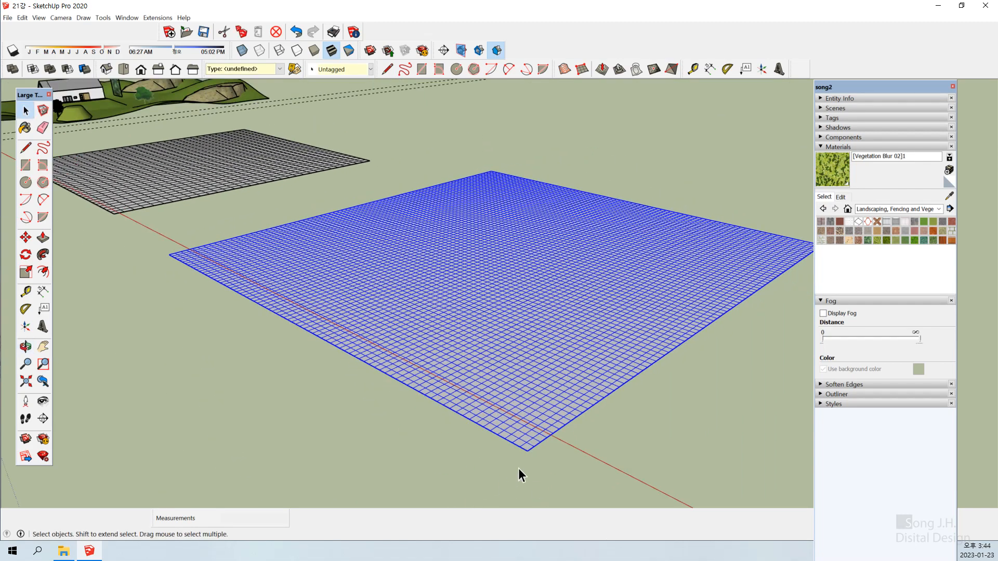
key(m)
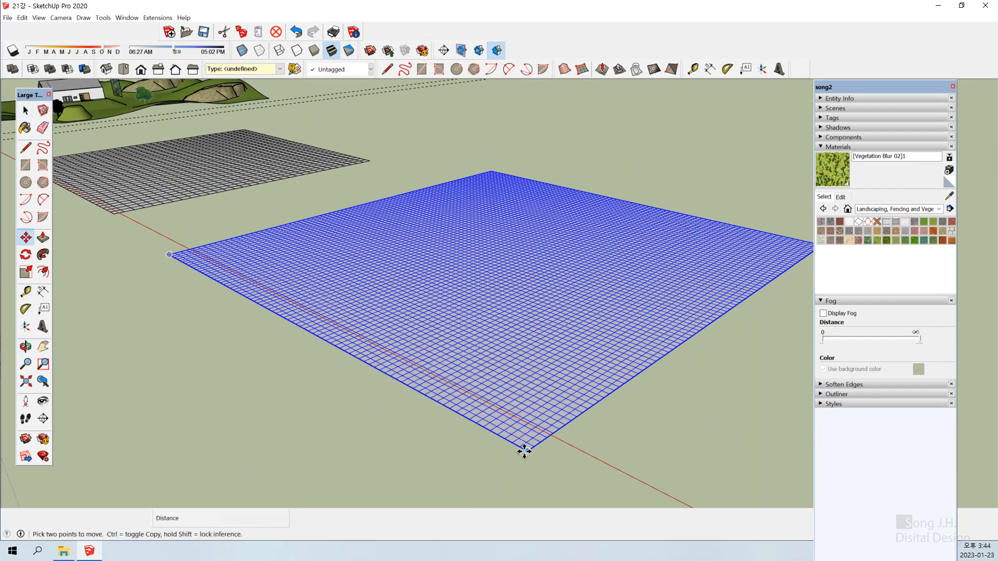
click(528, 450)
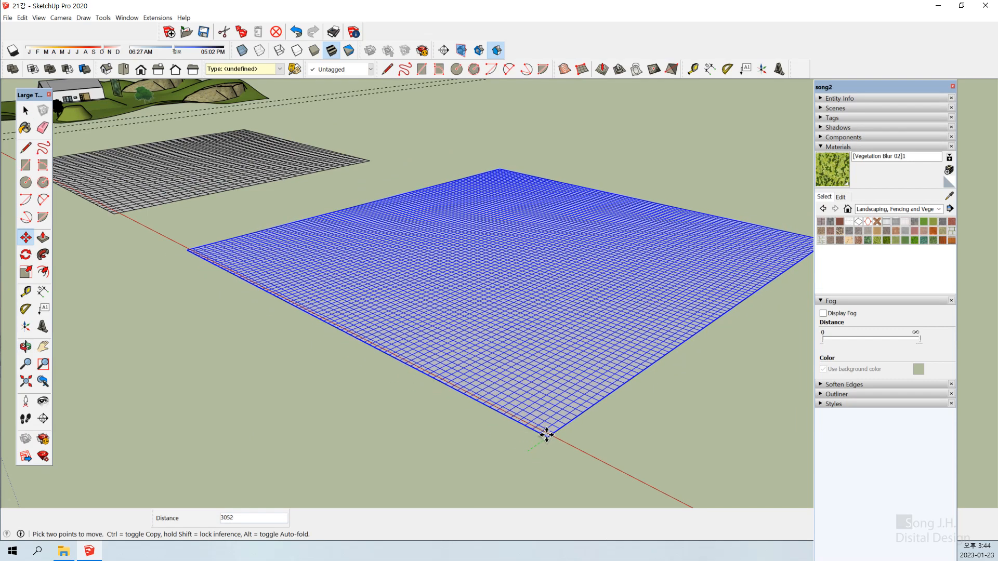
click(549, 433)
key(space)
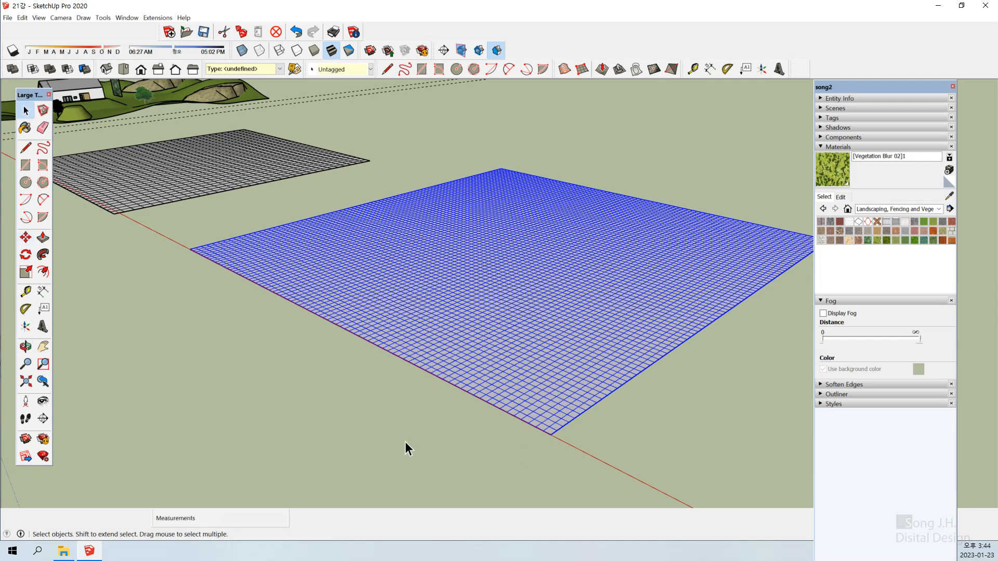
- Compare the mesh density and alignment of the two flat sandbox grids on the red axis from several angles
click(404, 442)
scroll(459, 421, down, 1)
scroll(459, 420, down, 2)
middle_drag(498, 411, 666, 432)
scroll(402, 410, down, 3)
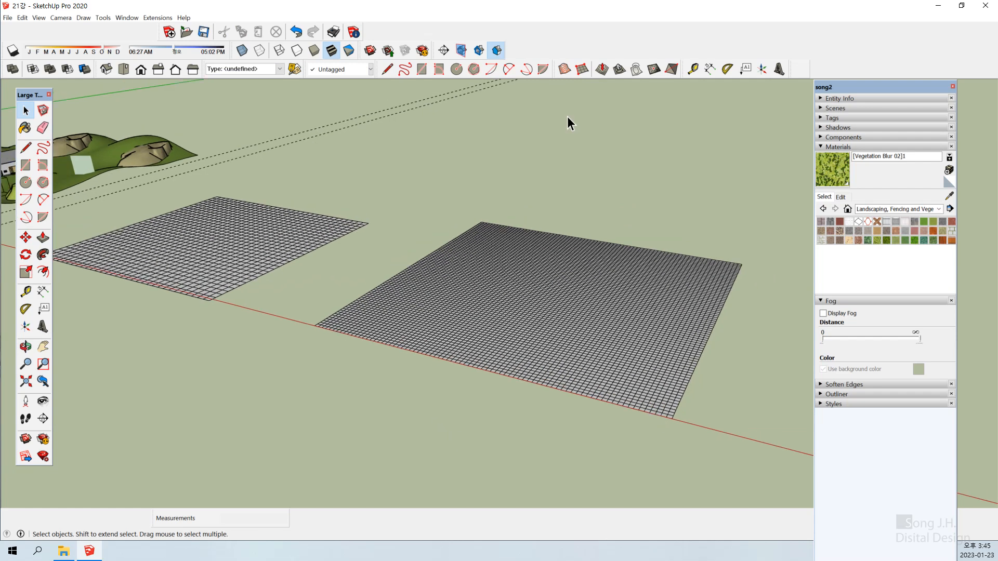
middle_drag(531, 397, 508, 389)
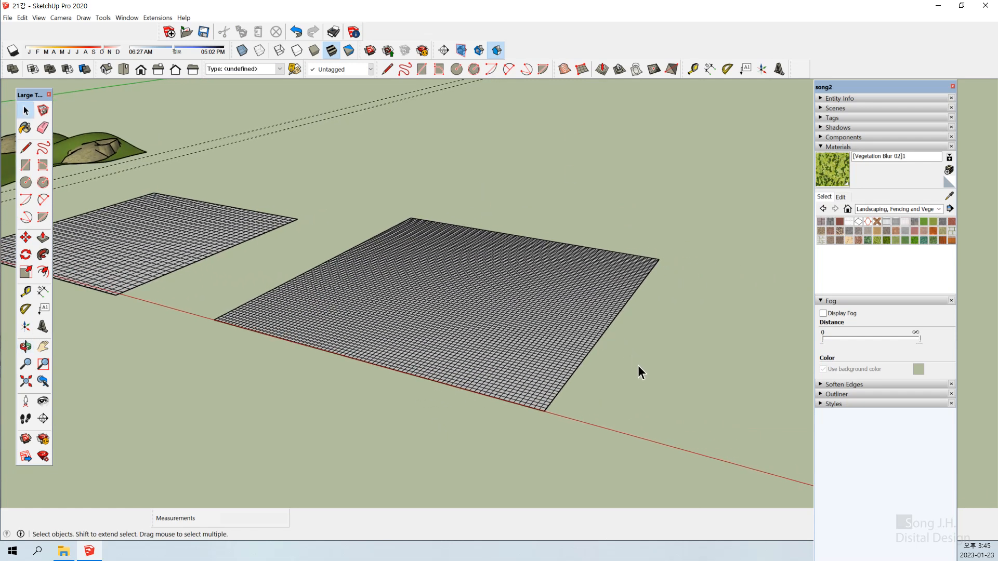
middle_drag(641, 379, 732, 413)
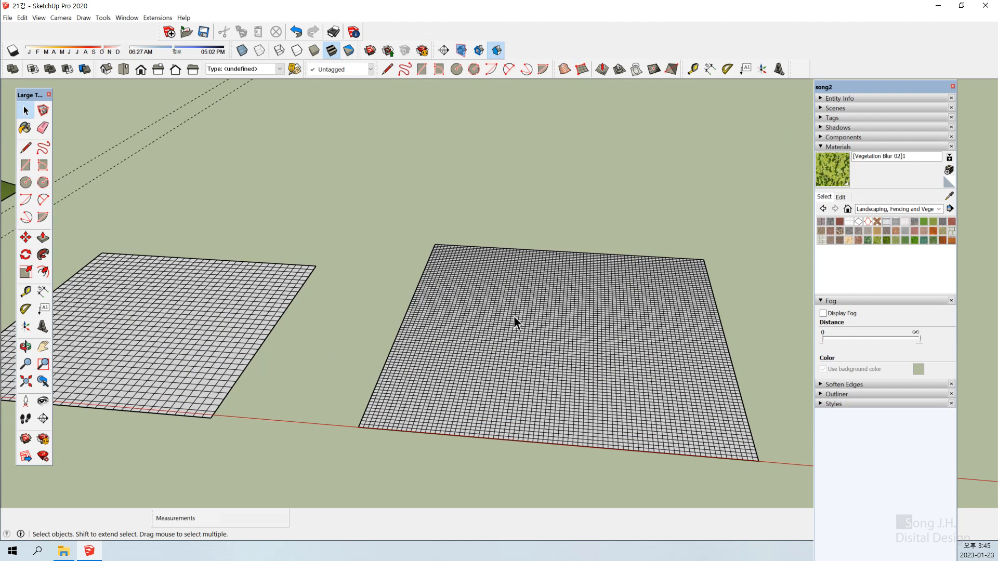
click(570, 355)
click(318, 401)
scroll(434, 389, down, 4)
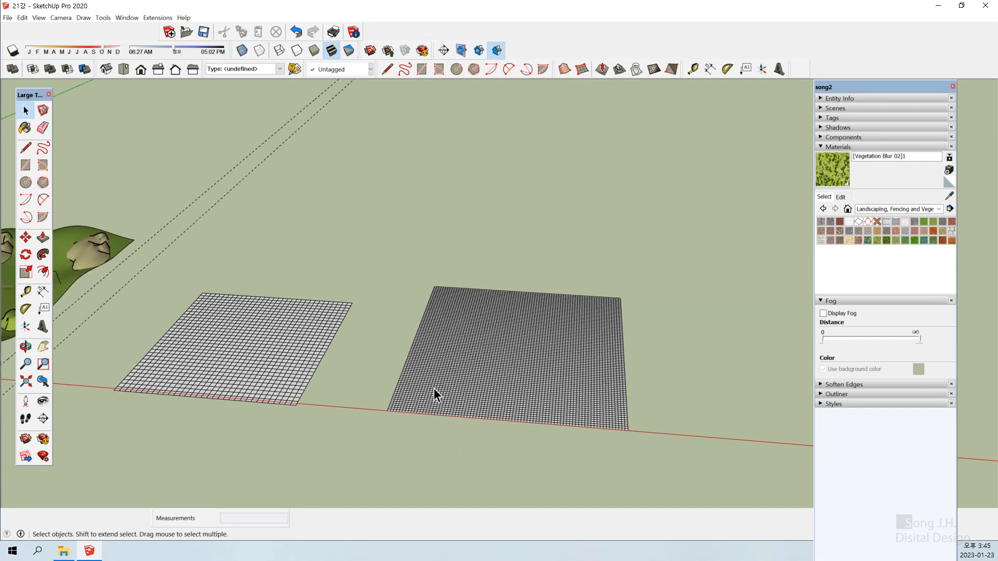
- Select the coarser sandbox grid to check its extent beside the finer one, and clear the selection
middle_drag(210, 429, 219, 381)
drag(112, 330, 409, 485)
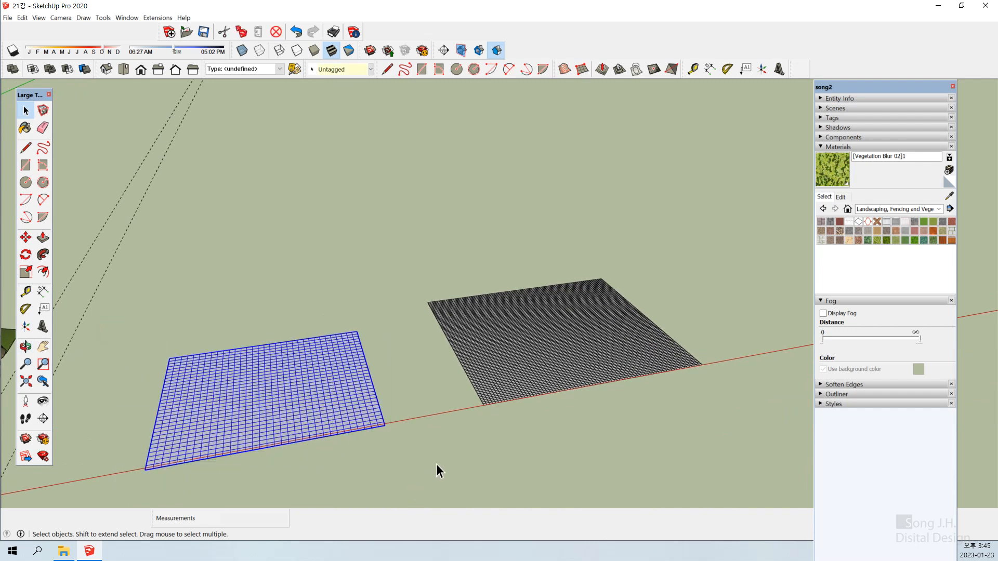
drag(123, 339, 399, 483)
middle_drag(399, 457, 413, 426)
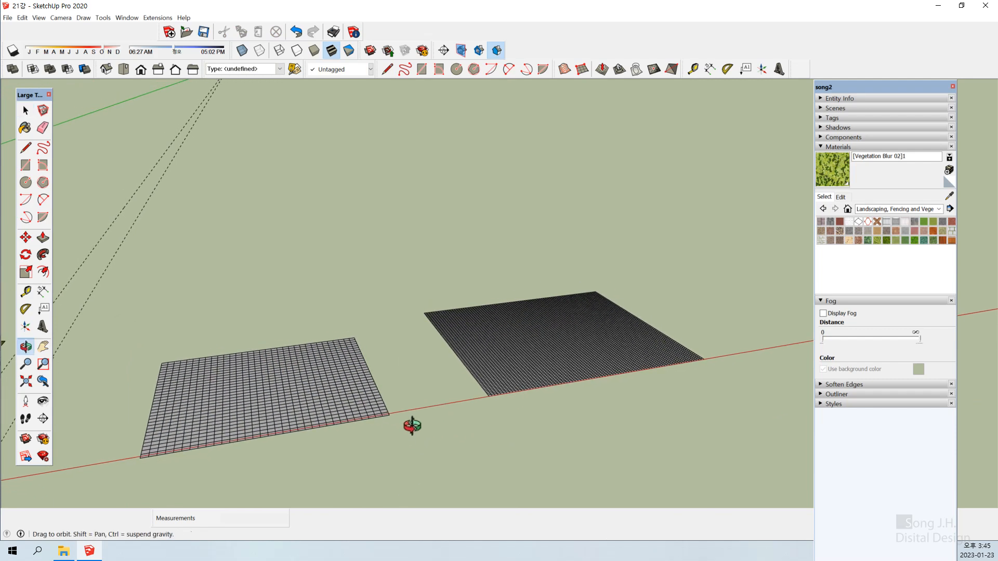
click(266, 432)
scroll(423, 419, down, 4)
scroll(462, 407, up, 1)
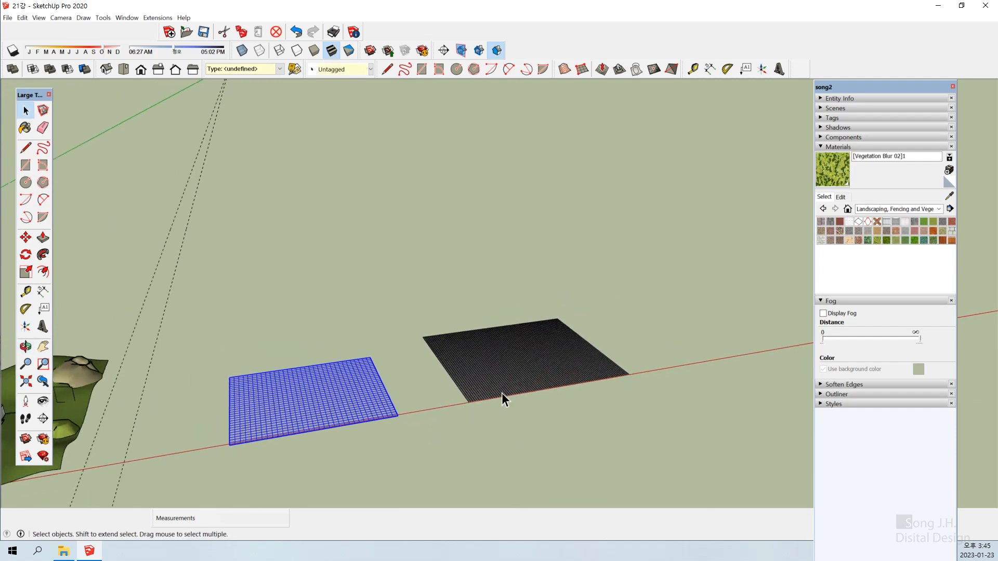
click(667, 408)
scroll(666, 409, down, 1)
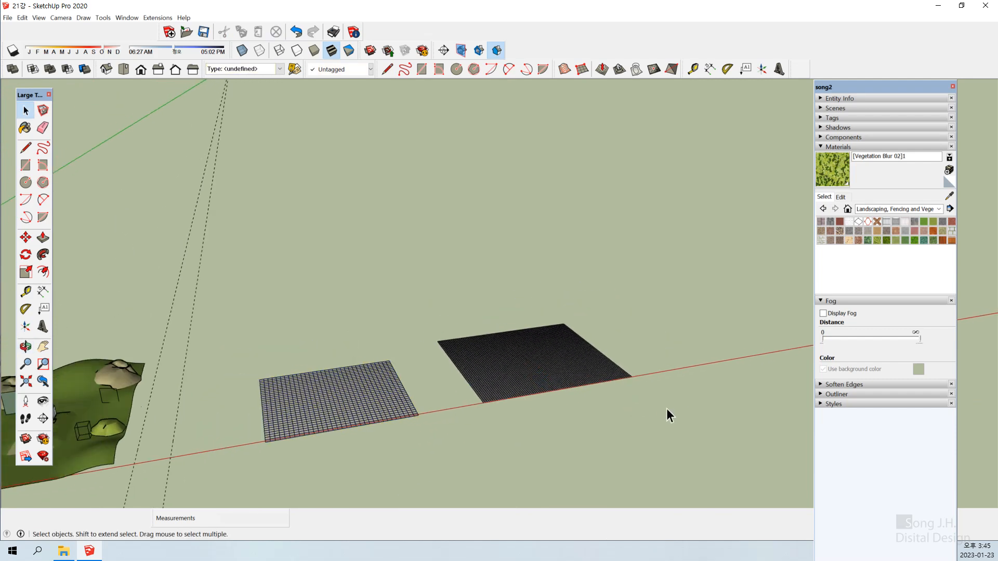
middle_drag(615, 423, 491, 455)
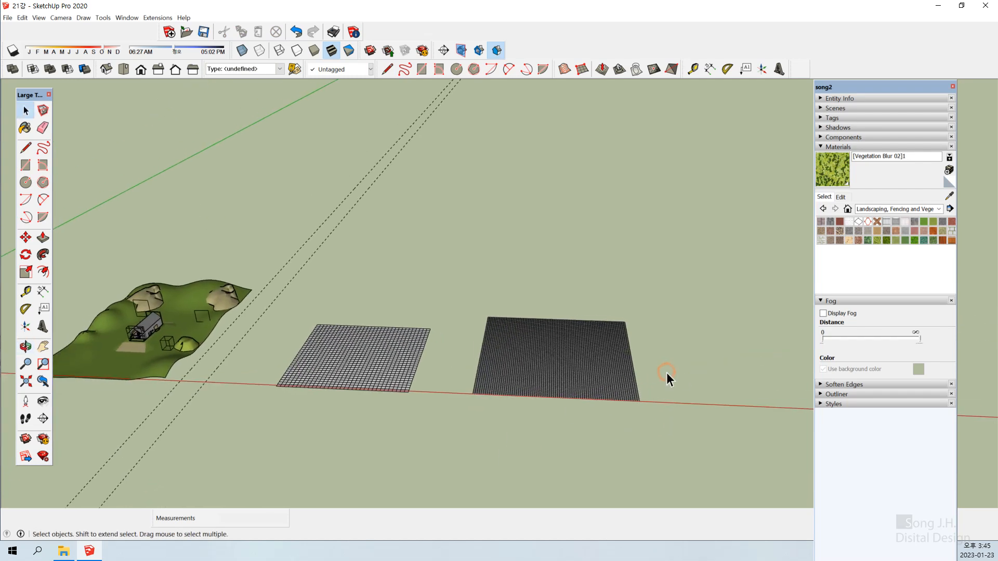
- Select the finer flat sandbox grid and open its group for editing
scroll(668, 375, up, 2)
scroll(668, 383, up, 2)
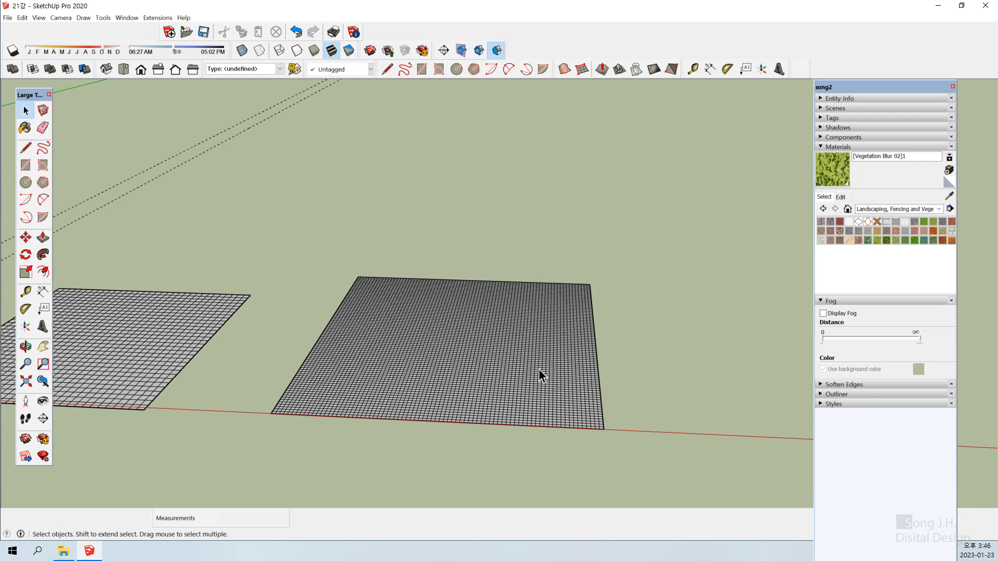
triple_click(508, 369)
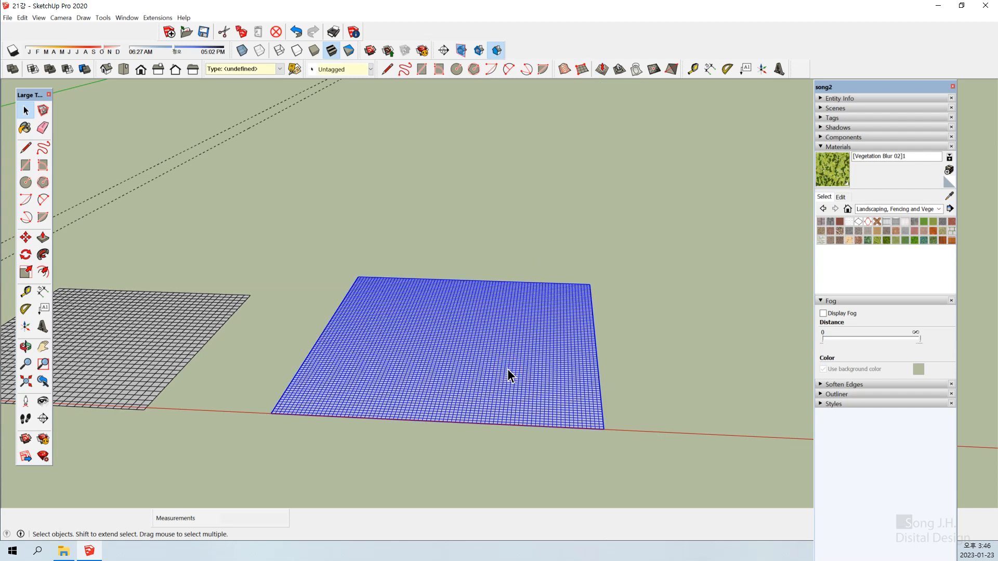
middle_drag(586, 397, 507, 317)
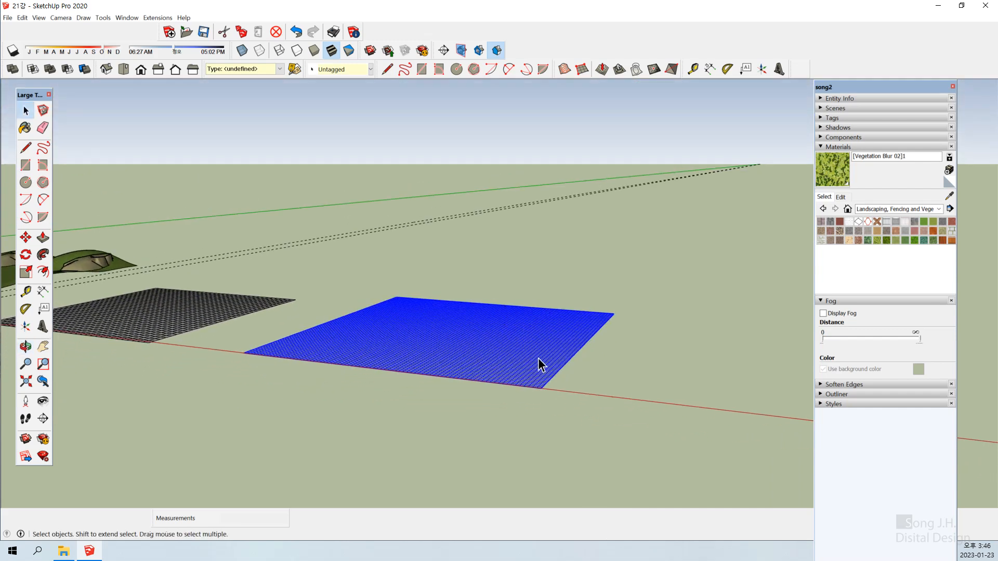
click(639, 364)
click(546, 354)
double_click(513, 355)
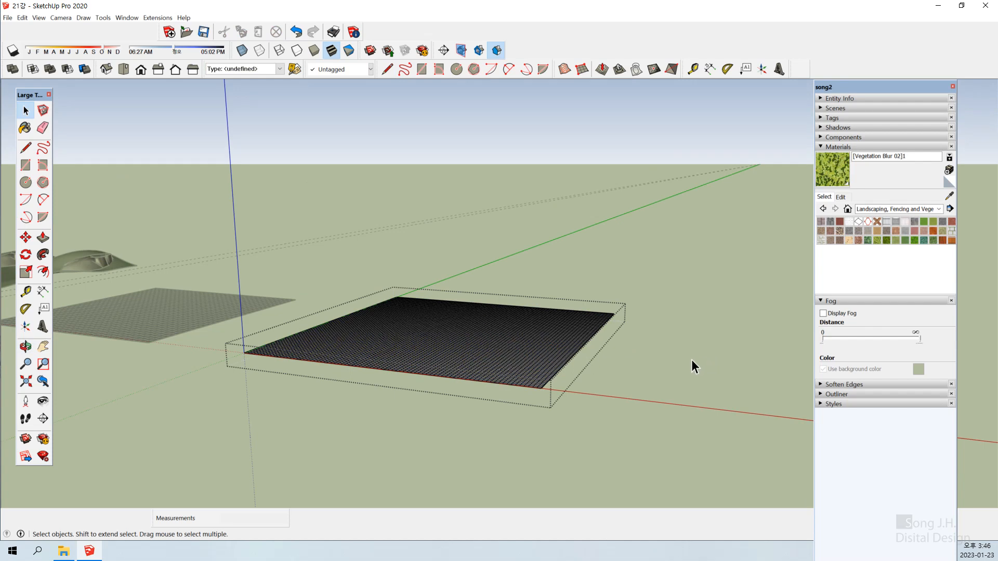
- Raise a hill about 10900 high near the finer grid's far outer corner using Smoove with a 20000 radius, and leave the group
click(602, 70)
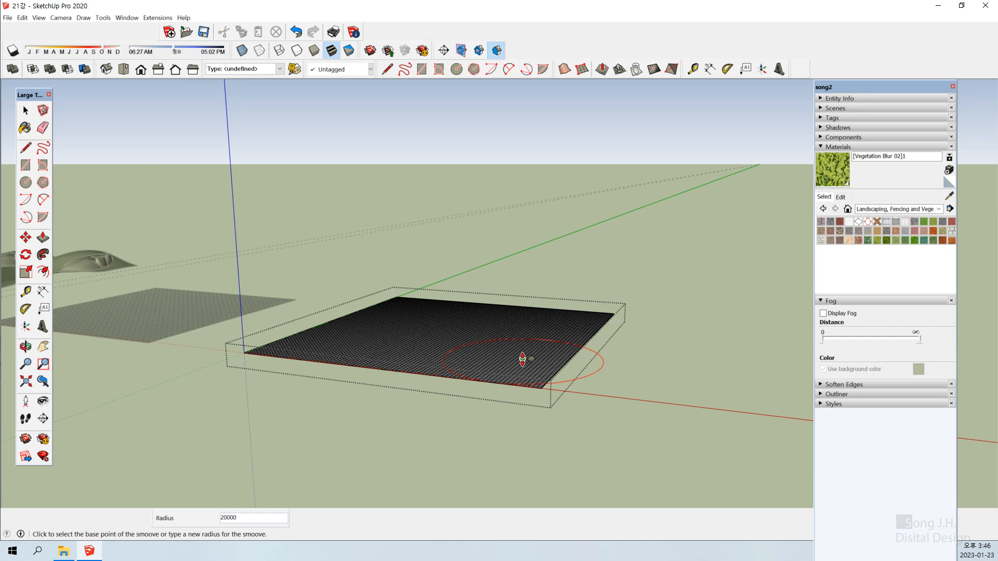
mouse_move(522, 359)
middle_down()
mouse_move(562, 379)
mouse_move(535, 356)
middle_up()
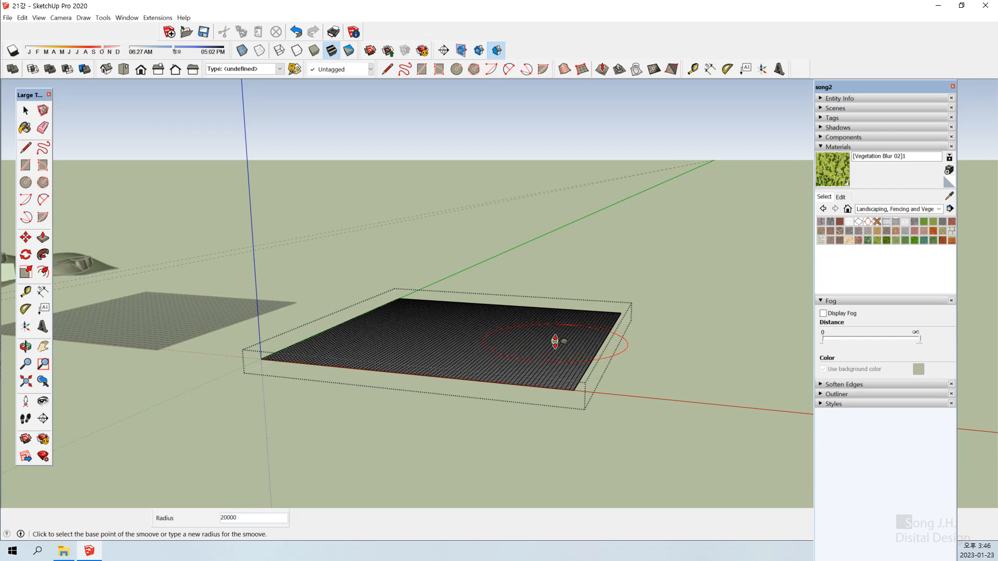
click(555, 341)
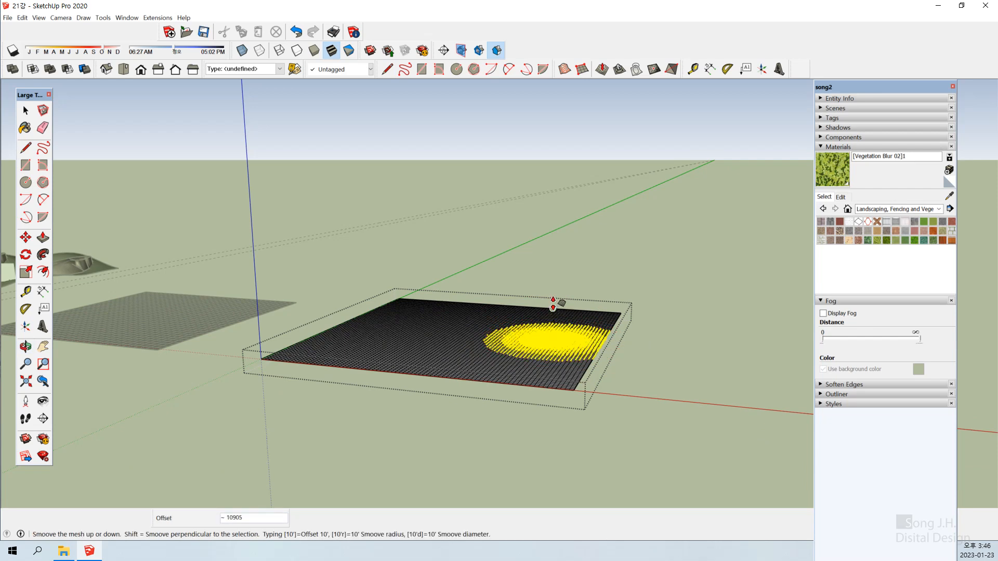
click(554, 303)
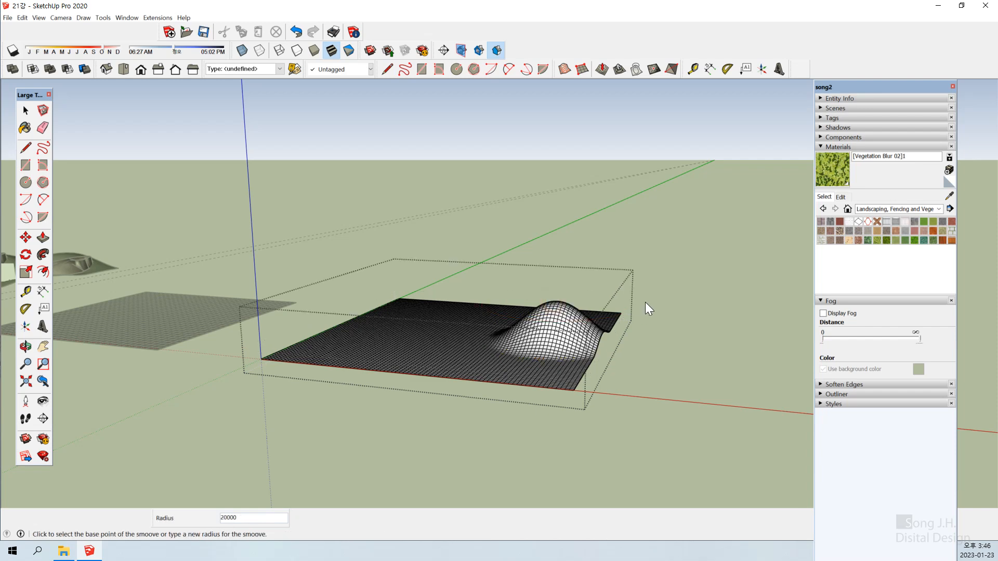
key(space)
click(659, 363)
- Reopen the finer grid for editing and select one small mesh element near its far corner facing the coarser grid
middle_drag(660, 362, 479, 323)
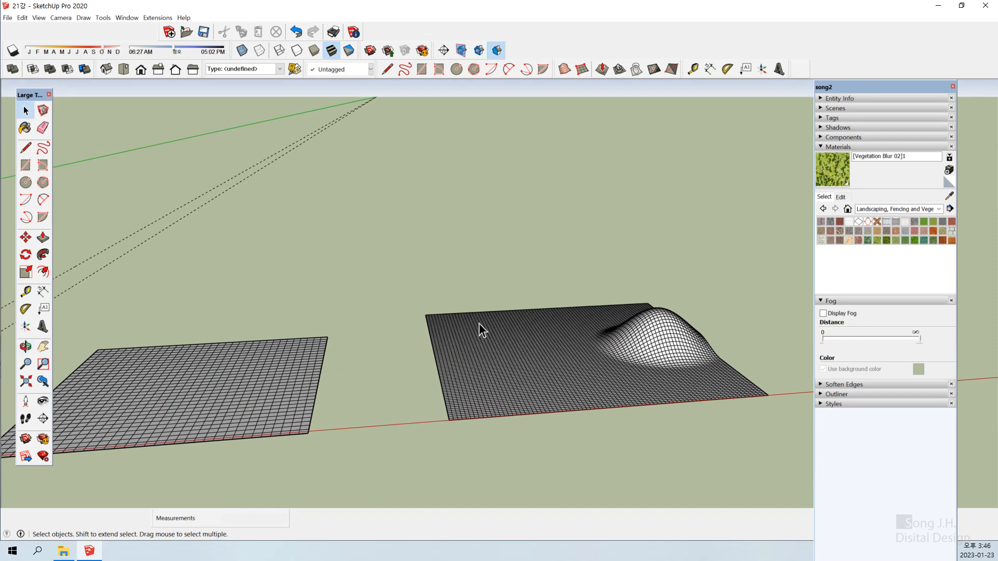
click(478, 335)
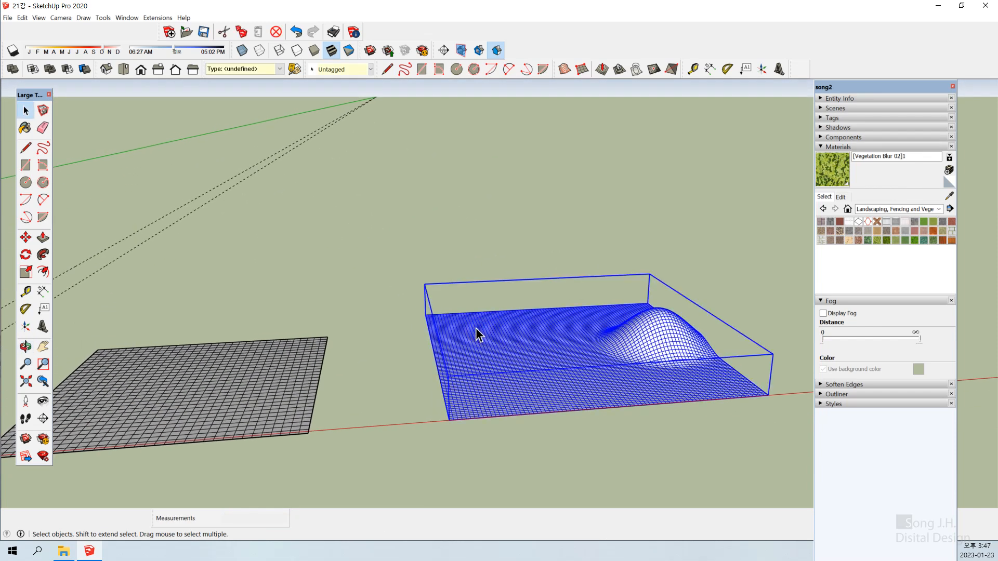
double_click(476, 329)
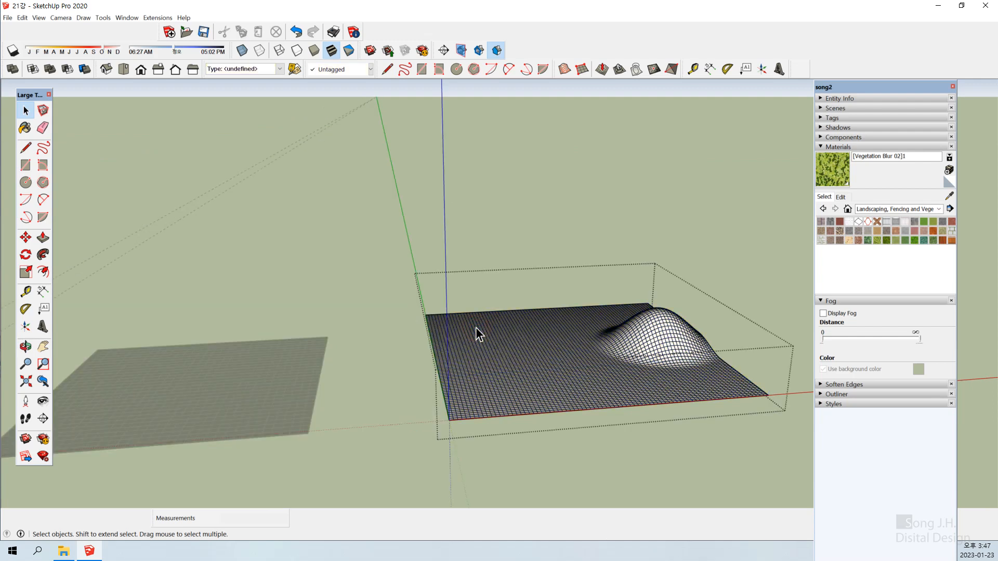
click(479, 333)
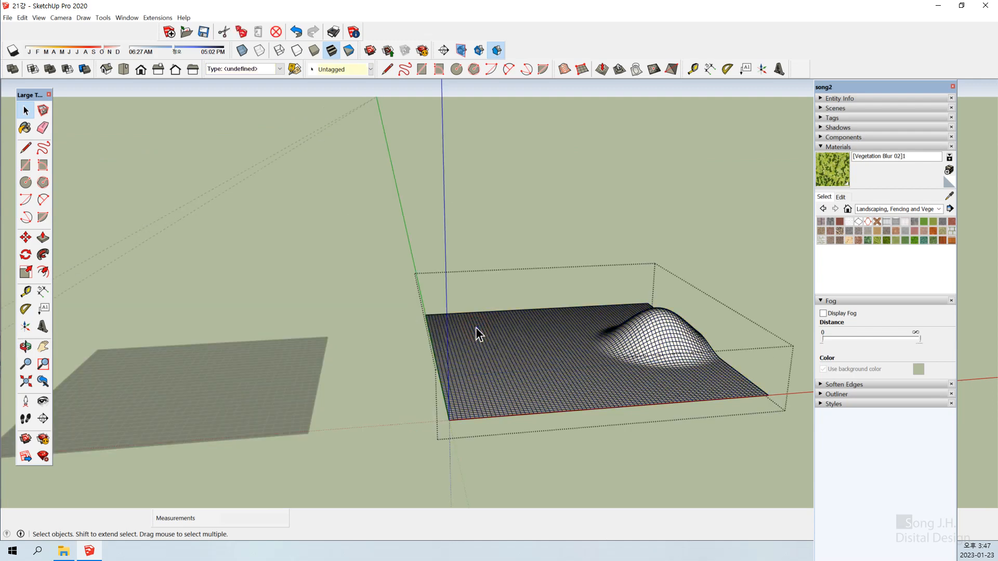
- Try sinking the mesh around the selected element with Smoove at a 20000 radius, and undo it
click(603, 71)
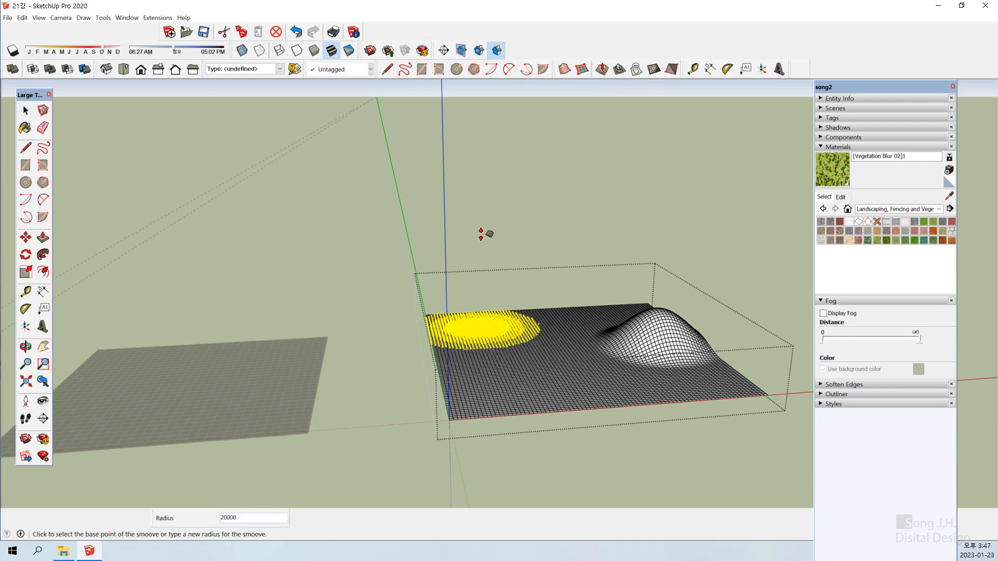
click(507, 341)
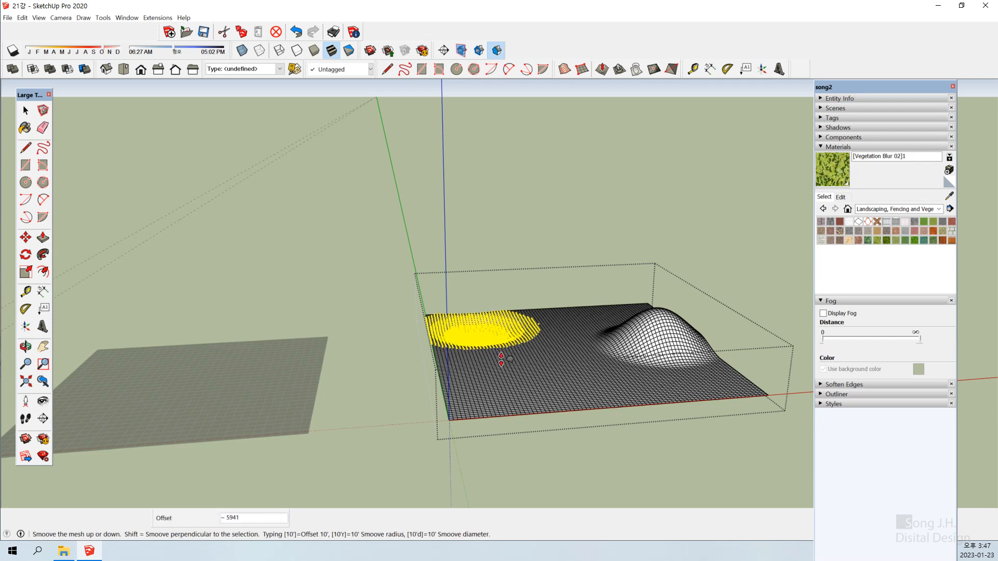
click(503, 352)
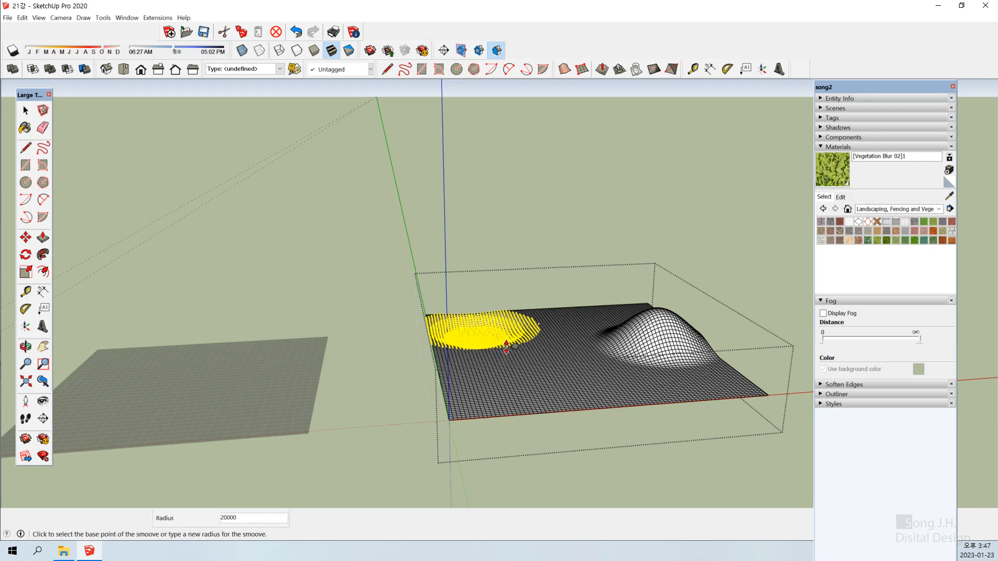
key(space)
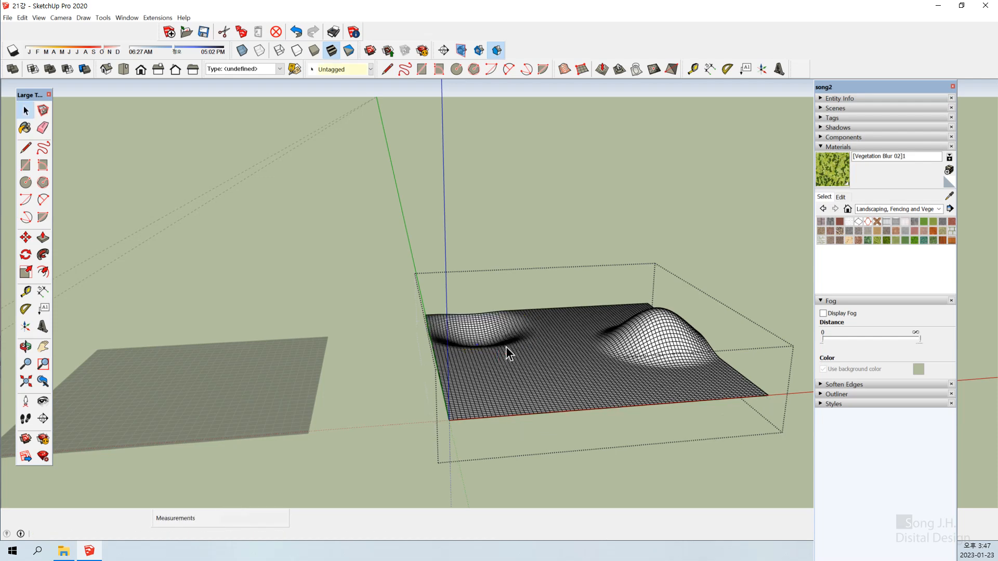
key(ctrl+z)
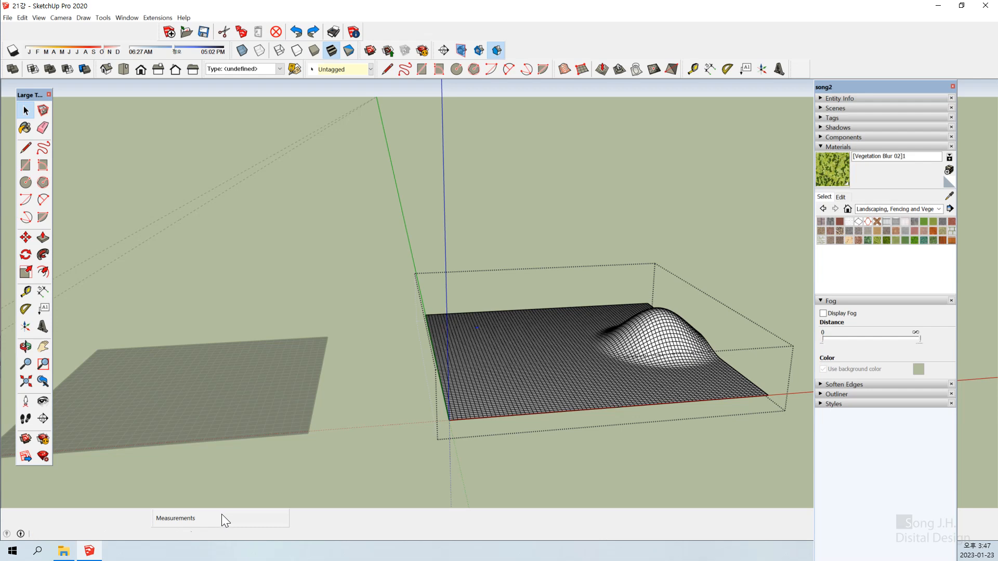
- Raise a wider hill about 11700 high around the selected mesh element using Smoove with a 30000 radius, and leave the group
click(602, 69)
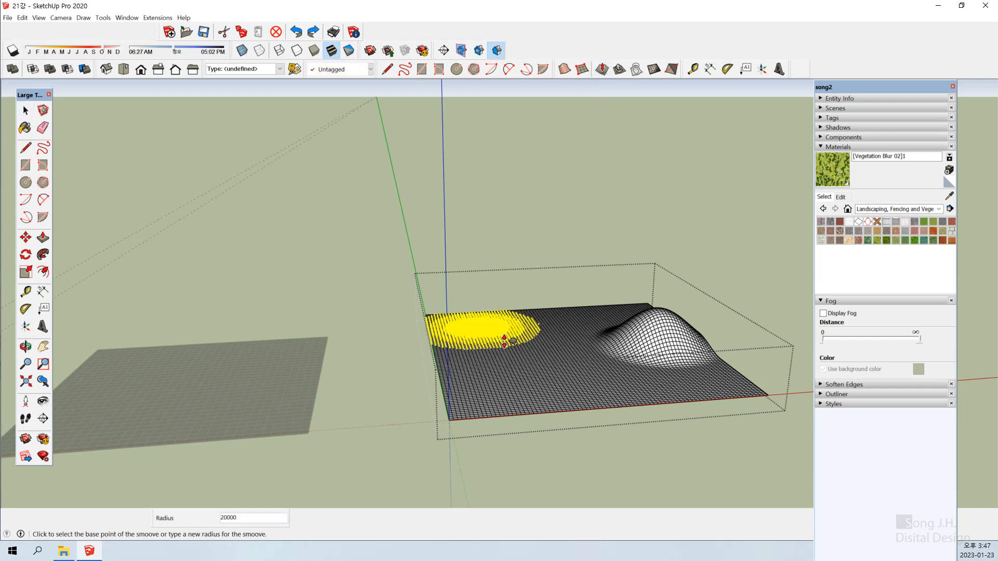
text(3)
key(Return)
click(506, 344)
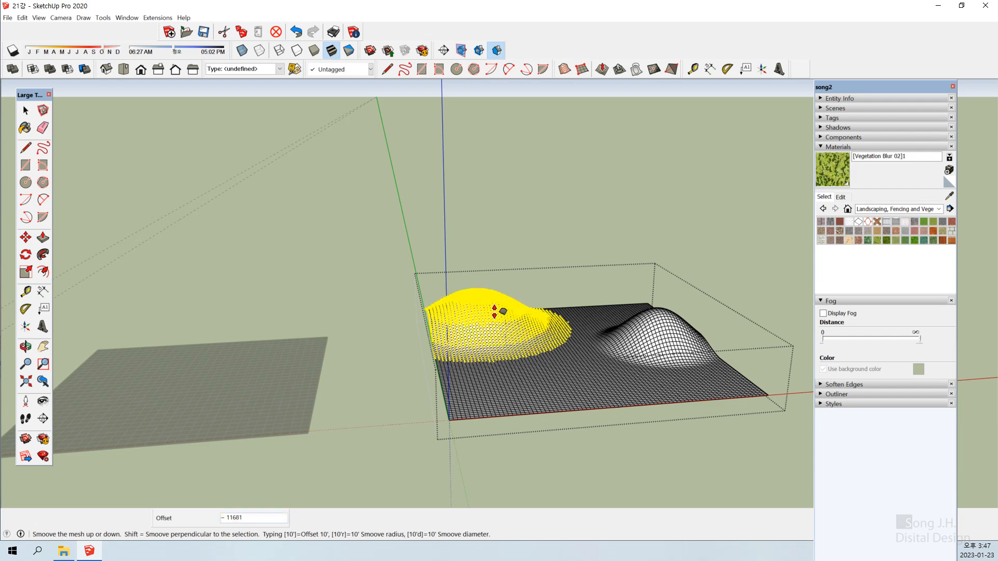
click(495, 309)
key(space)
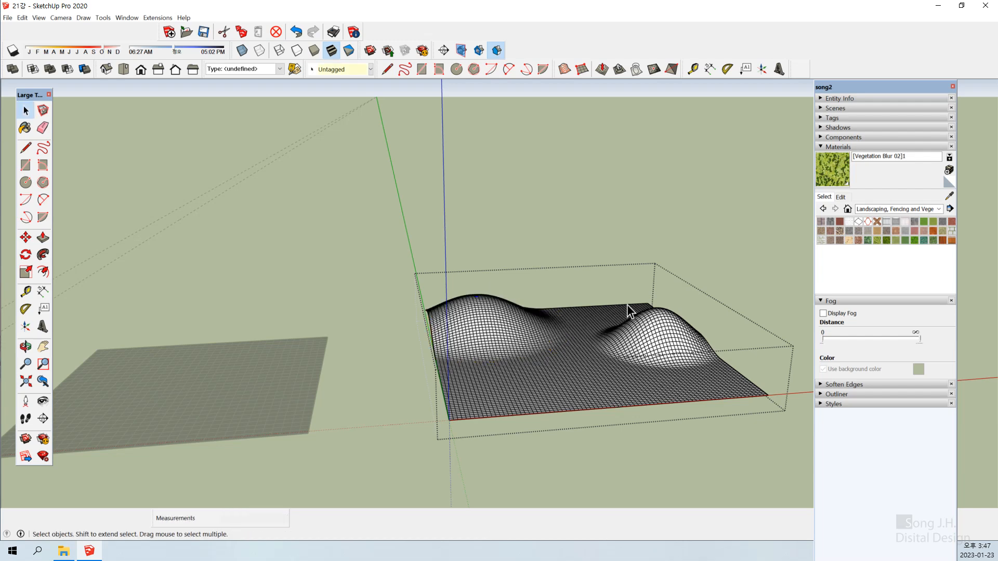
middle_drag(651, 345, 578, 382)
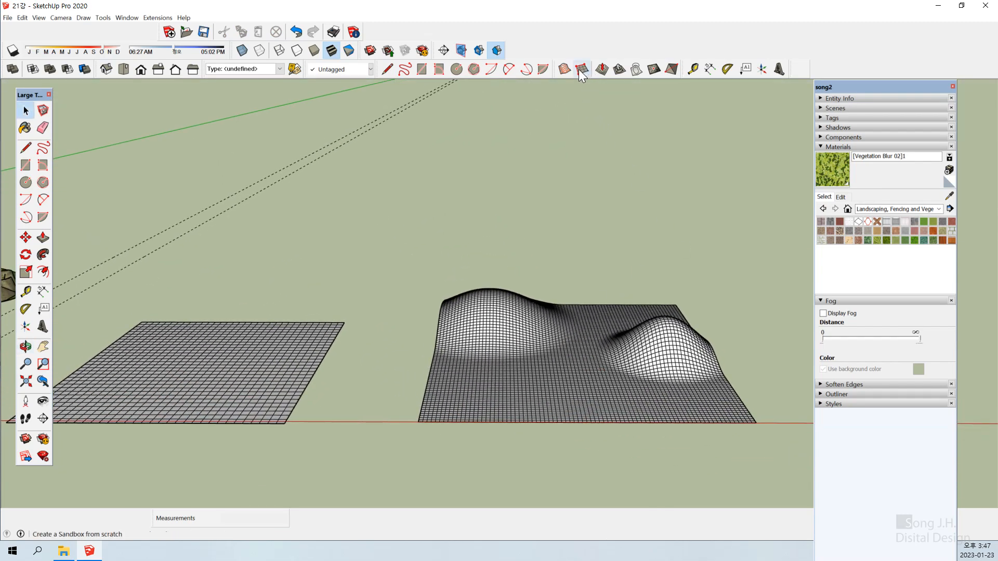
- Try to apply Smoove to the finer terrain grid from outside its group, with and without the group selected
click(602, 69)
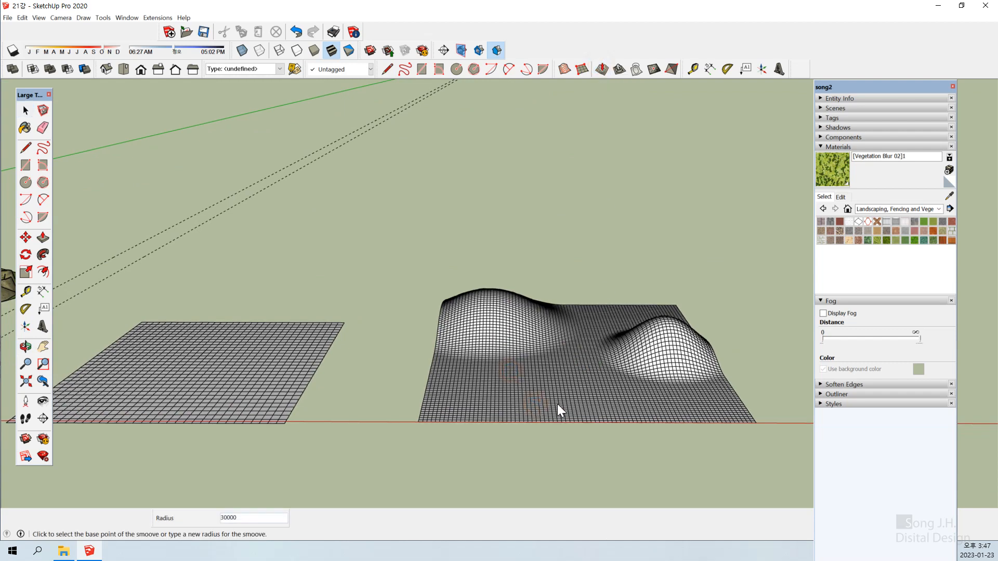
key(space)
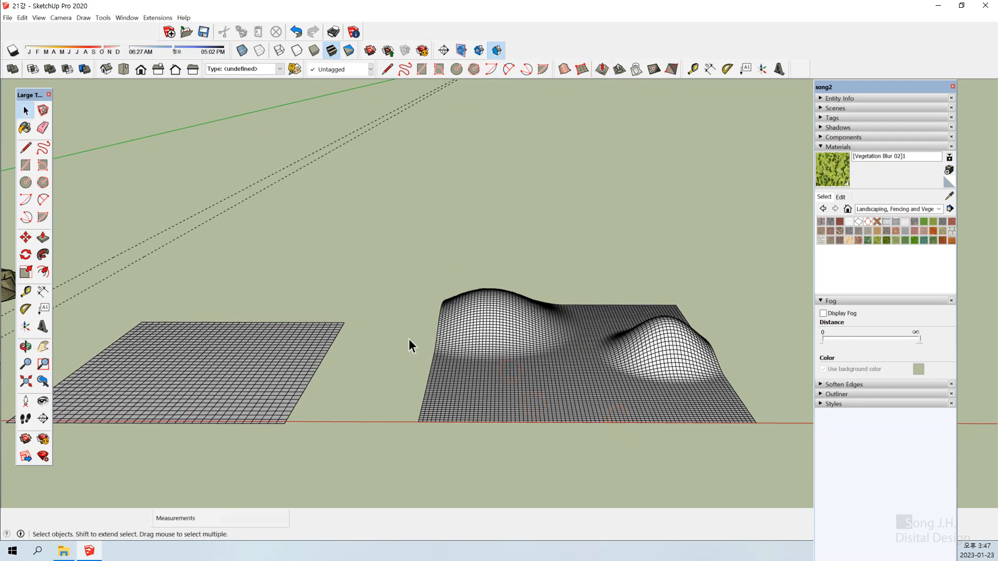
click(447, 311)
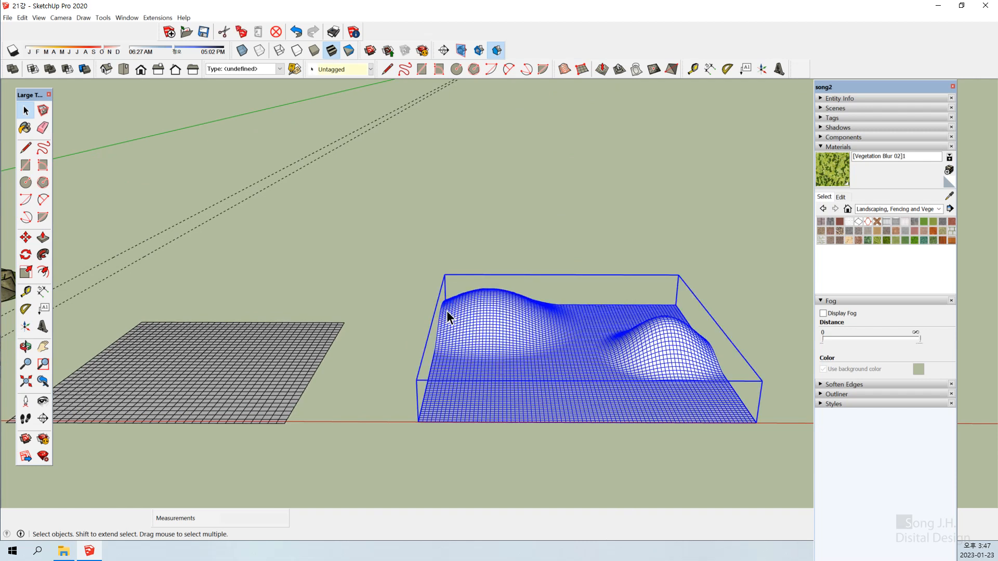
click(534, 373)
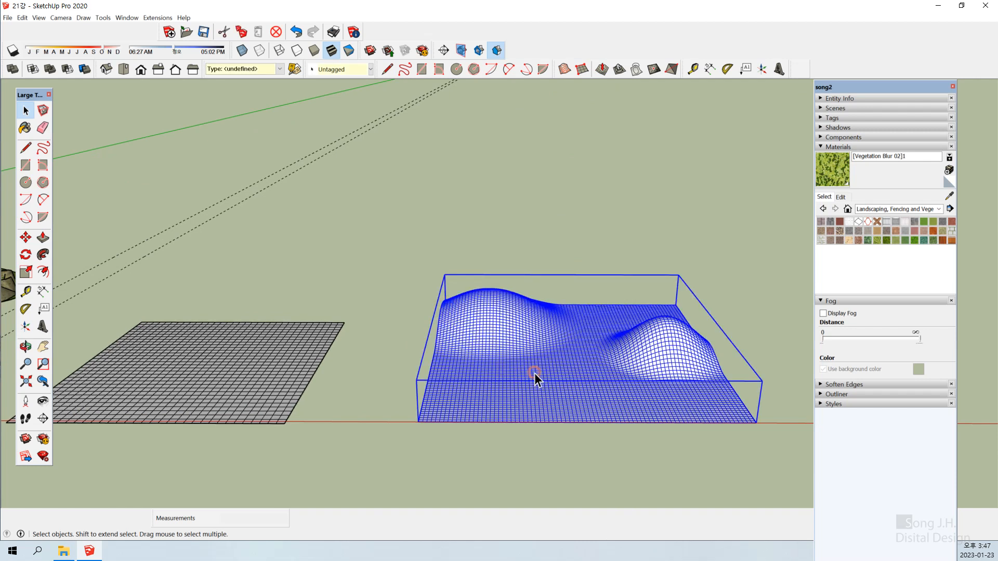
click(602, 70)
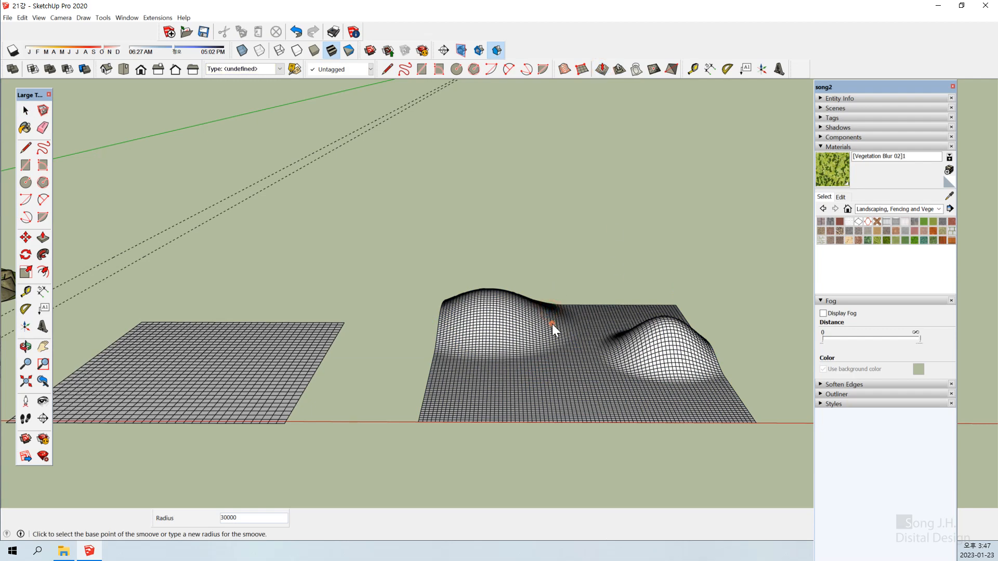
key(space)
- Open the finer terrain group and sink a hollow along its front edge below the larger hill using Smoove with a 30000 radius
click(444, 416)
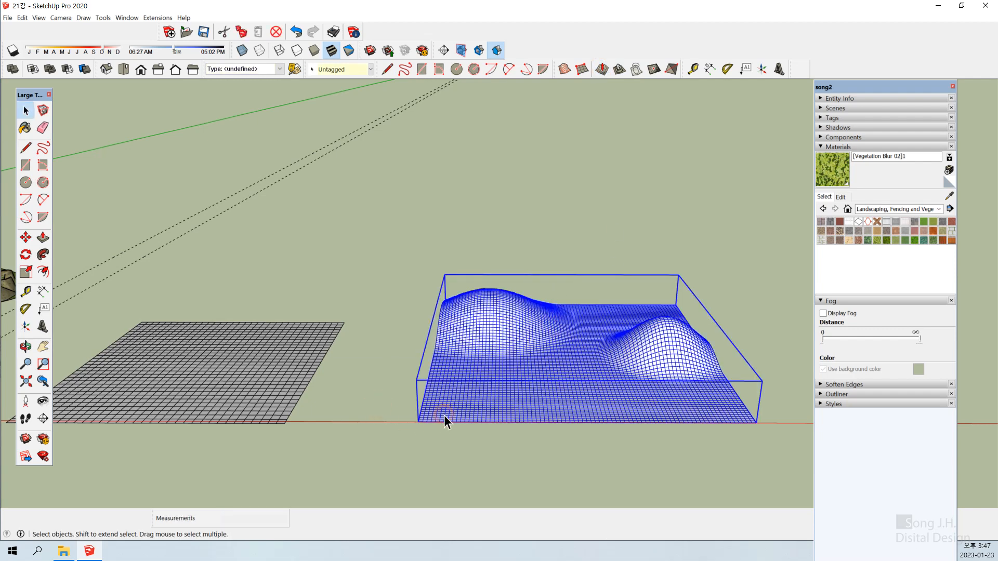
double_click(444, 416)
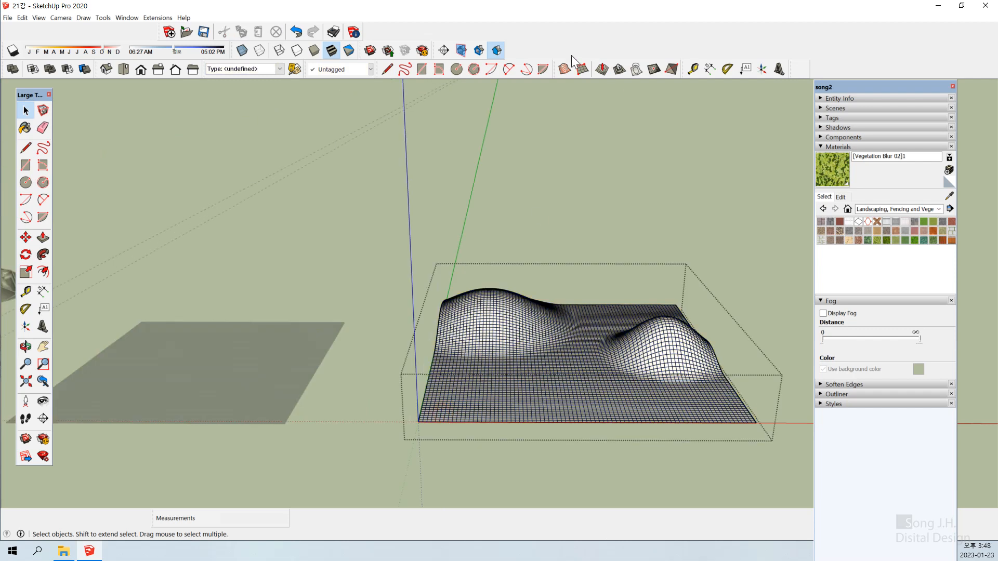
click(603, 70)
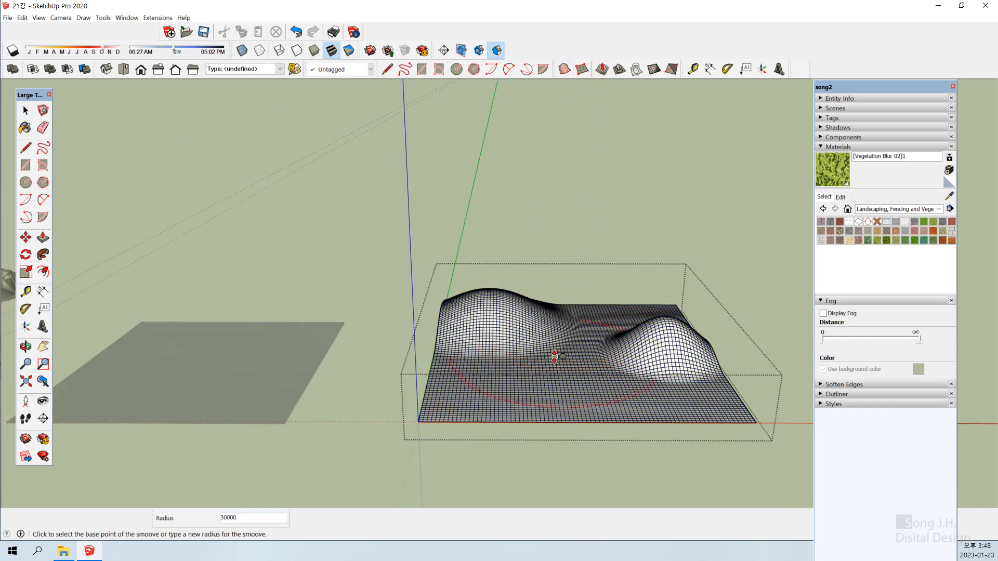
click(515, 388)
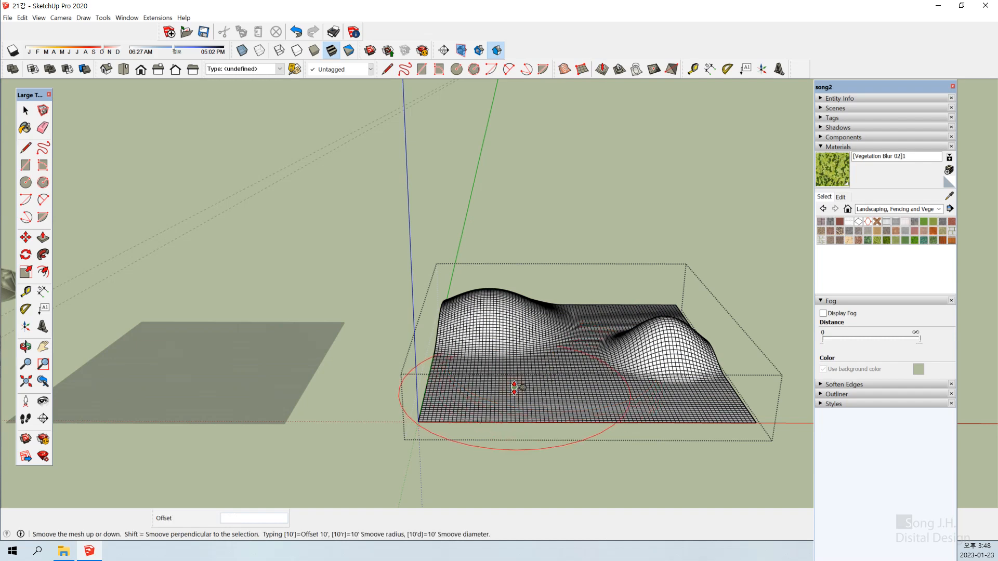
click(521, 413)
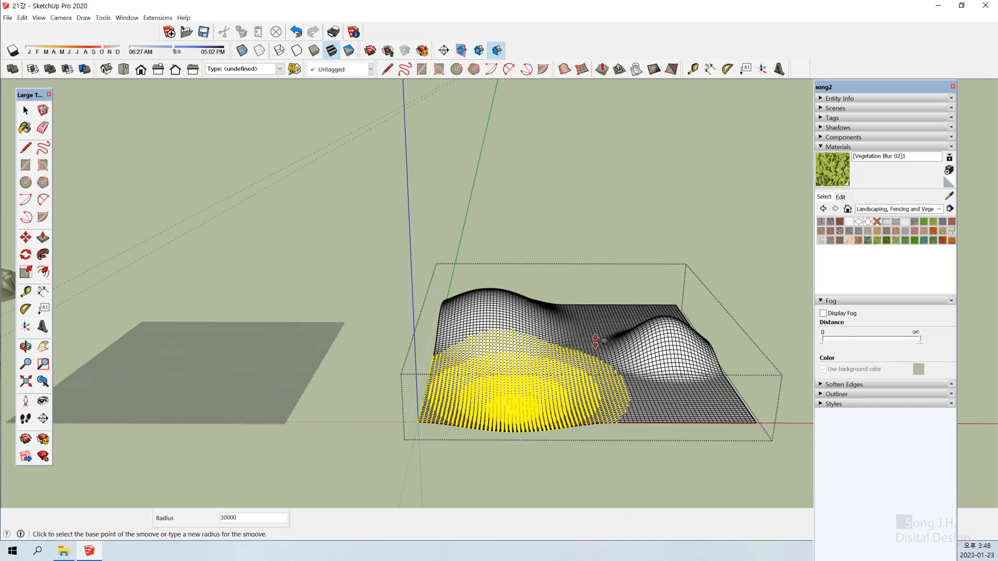
key(space)
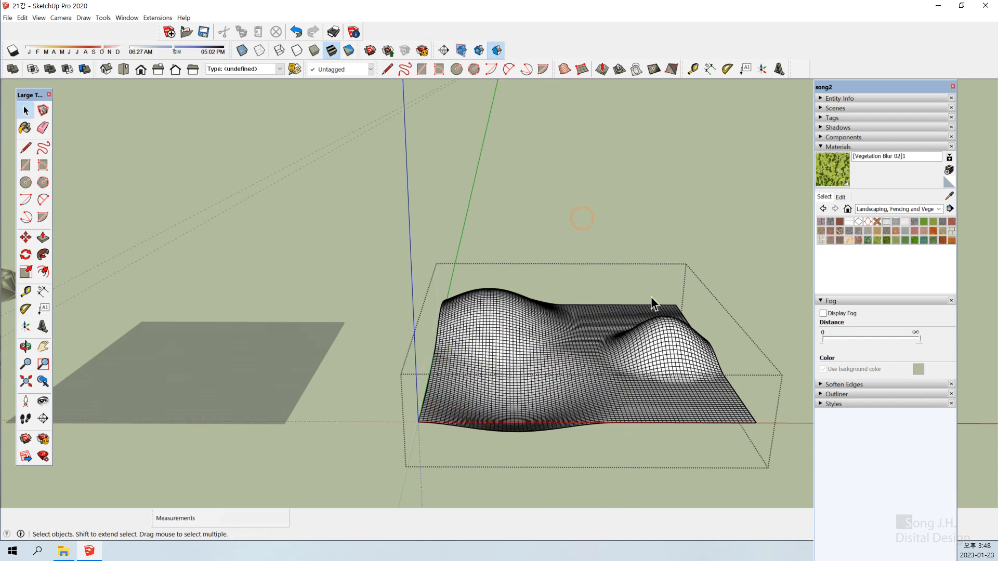
click(713, 428)
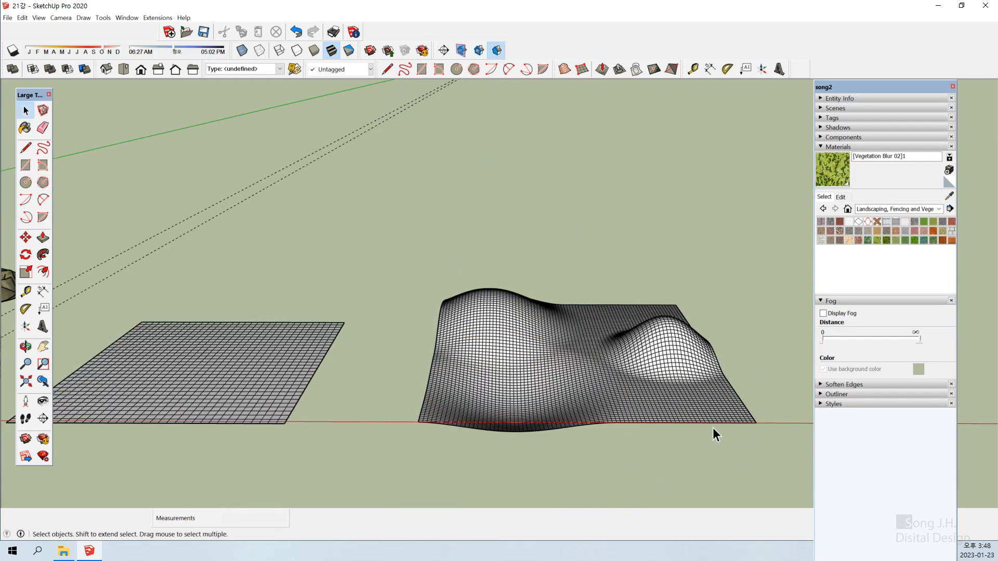
click(674, 393)
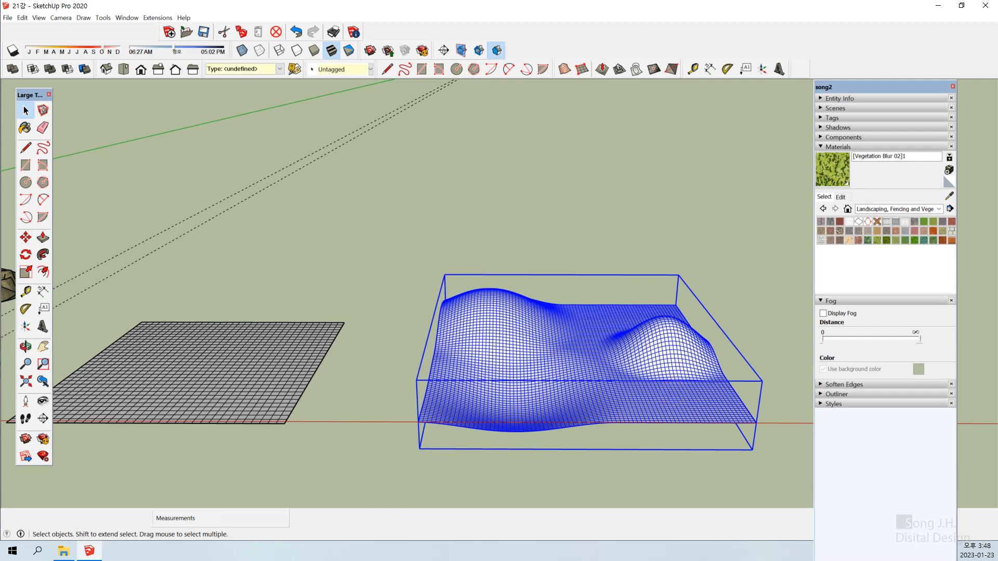
click(389, 271)
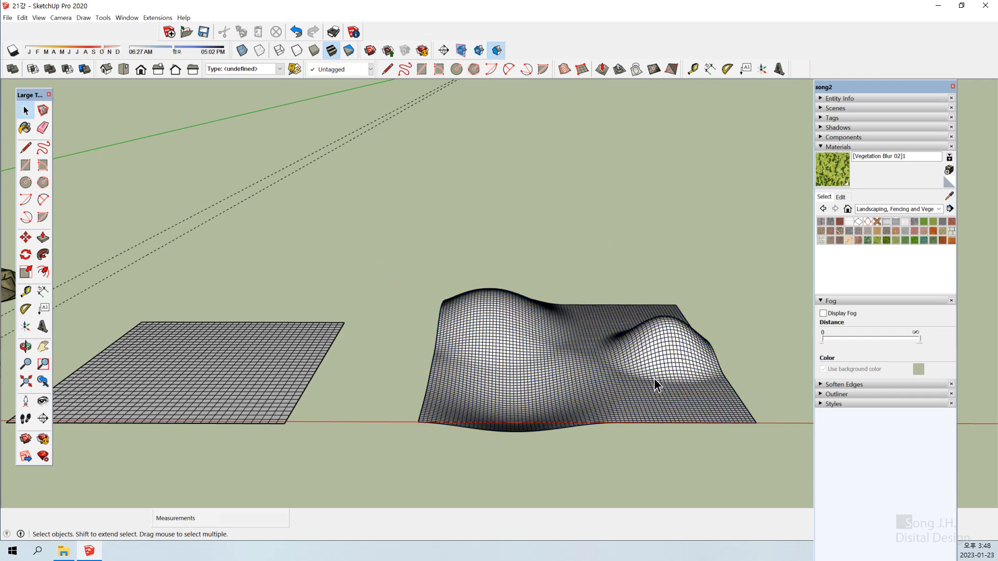
click(665, 411)
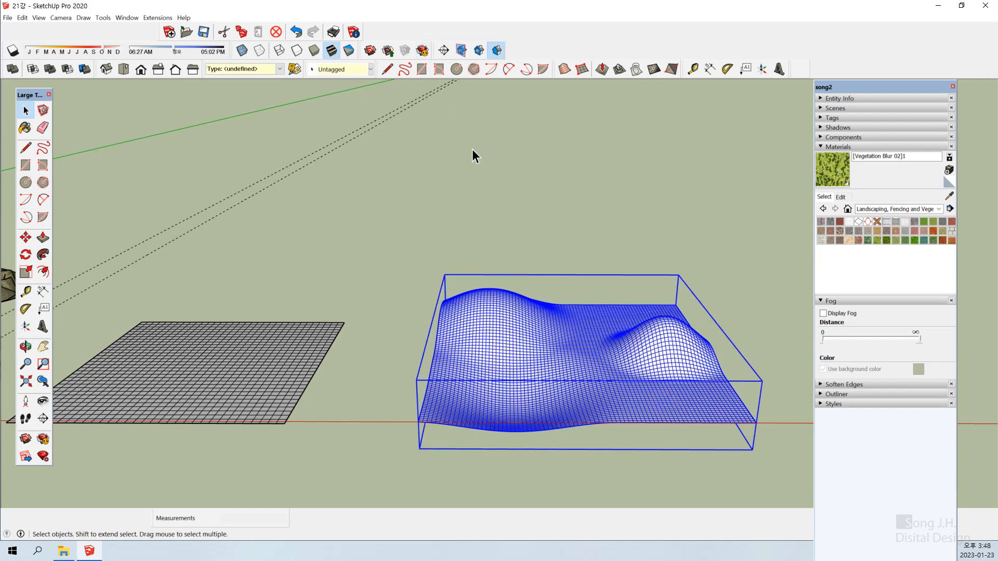
click(601, 70)
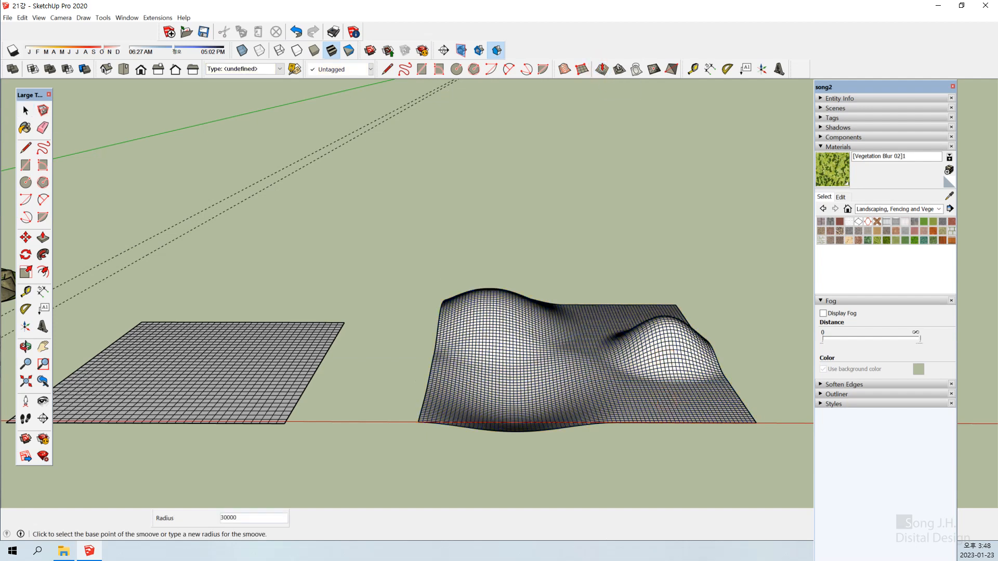
click(25, 110)
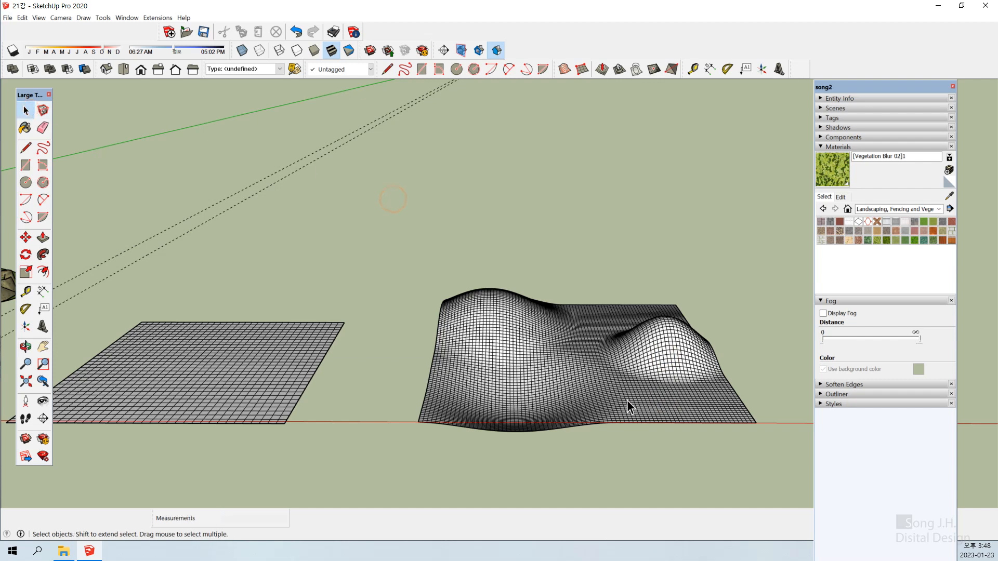
- Open the finer terrain group, raise a small front hill about 7400 high using Smoove with a 10000 radius, and leave the group
double_click(627, 373)
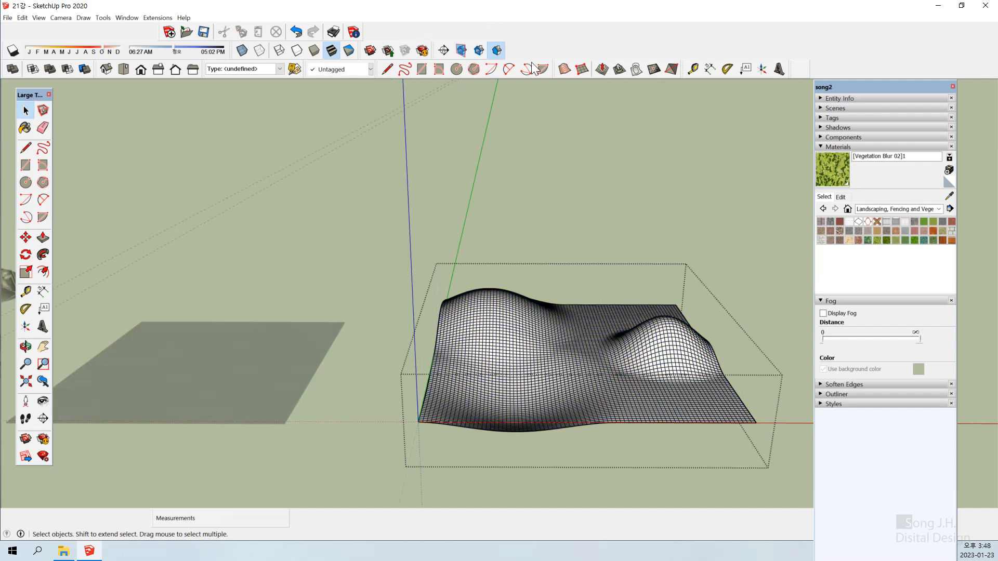
click(602, 69)
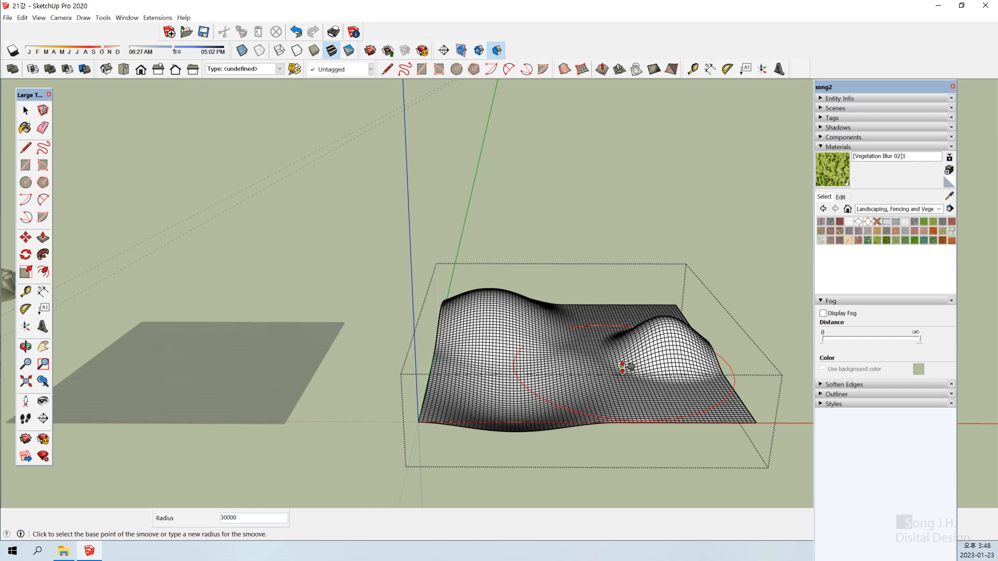
text(10000)
key(Return)
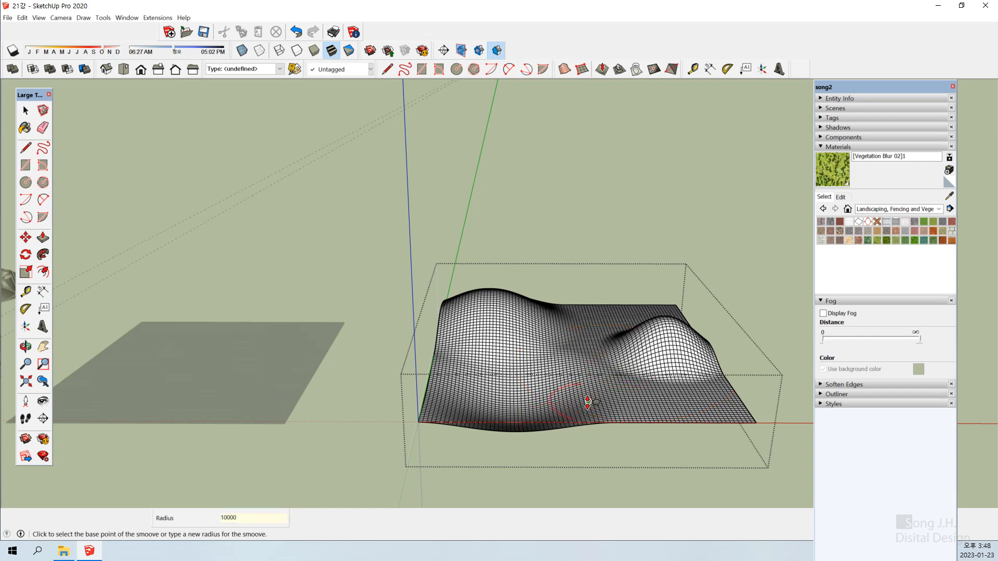
click(612, 404)
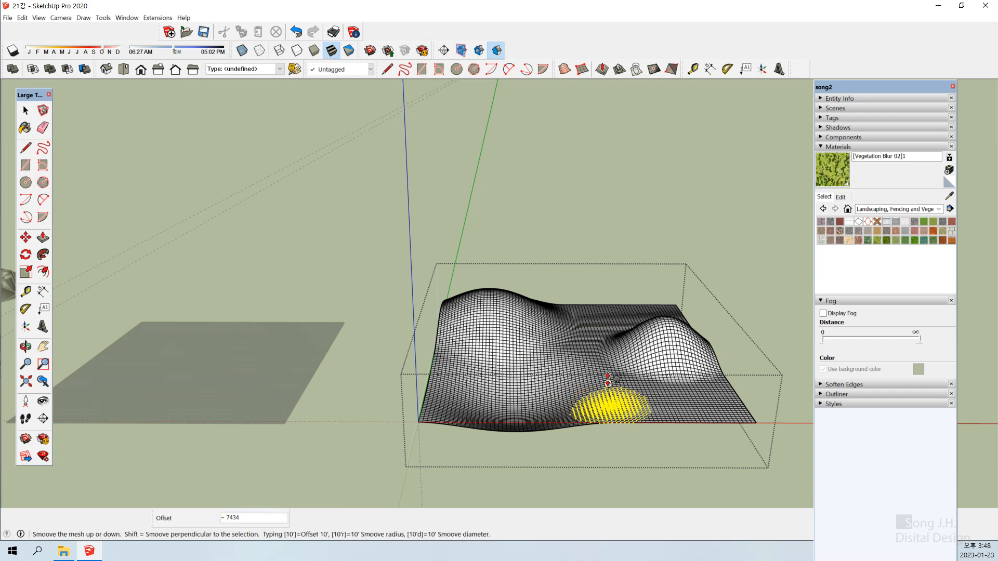
click(607, 380)
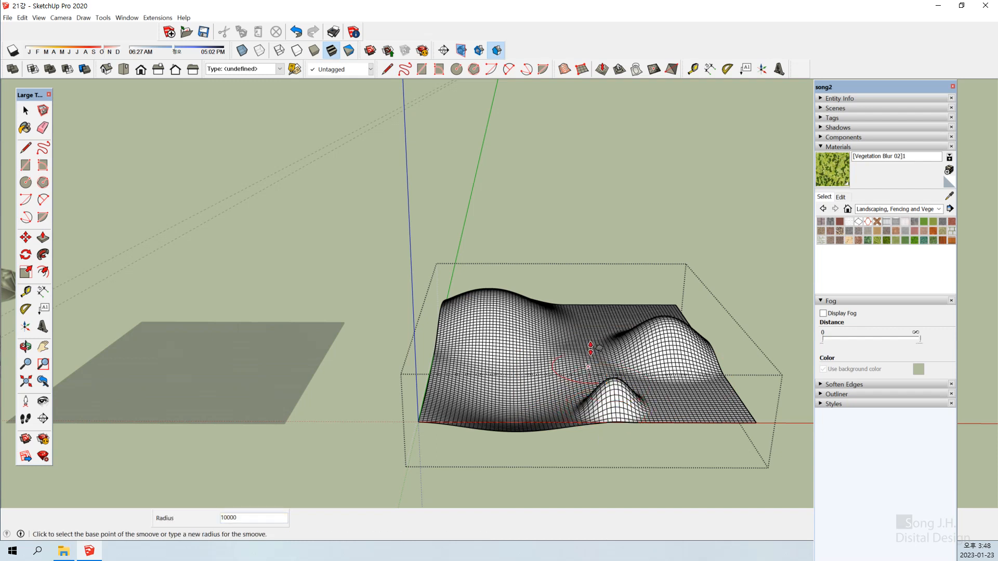
key(space)
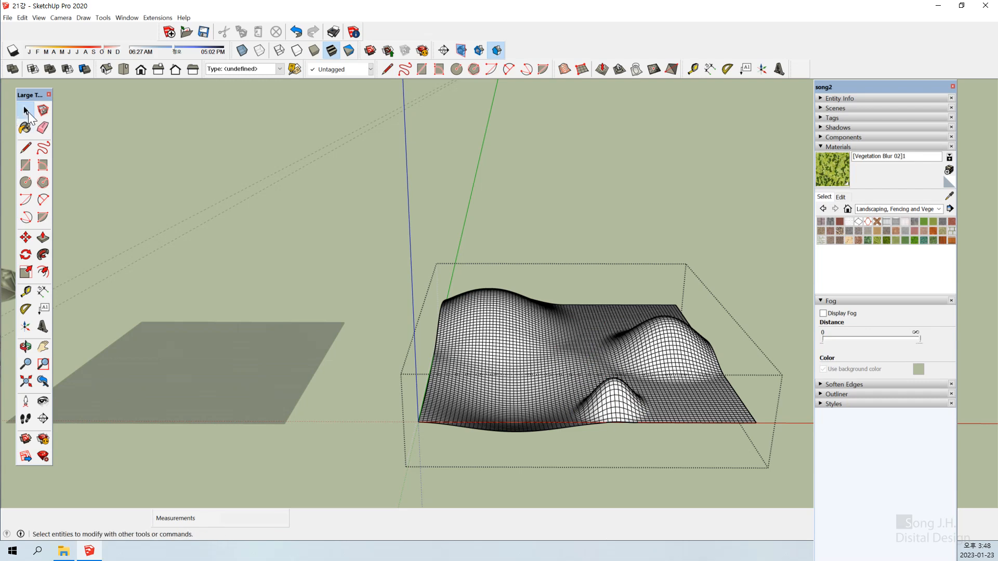
click(635, 467)
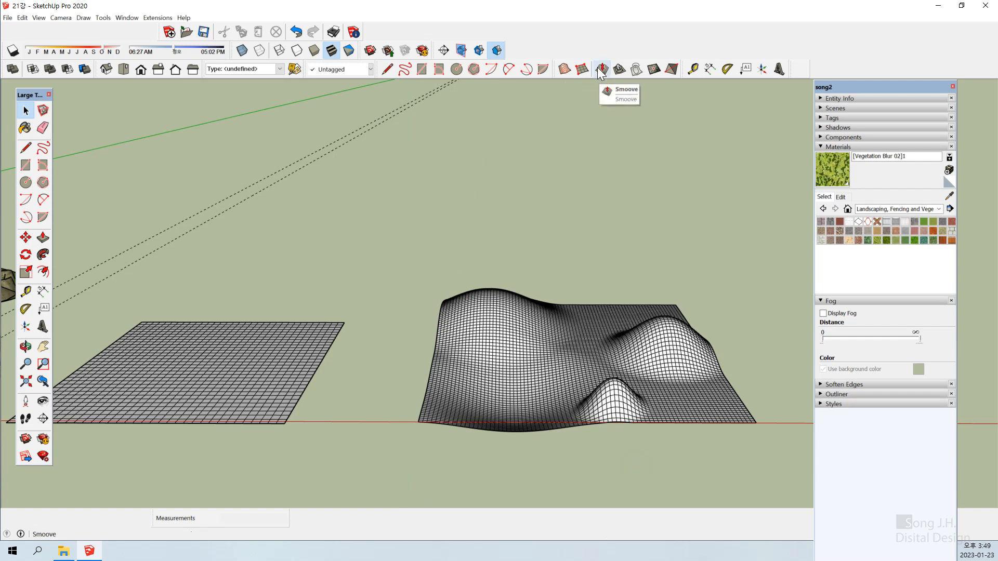
- Examine the finished green terrain with its house, leveled pad, trees and rocky mounds from several distances and angles
scroll(475, 355, down, 6)
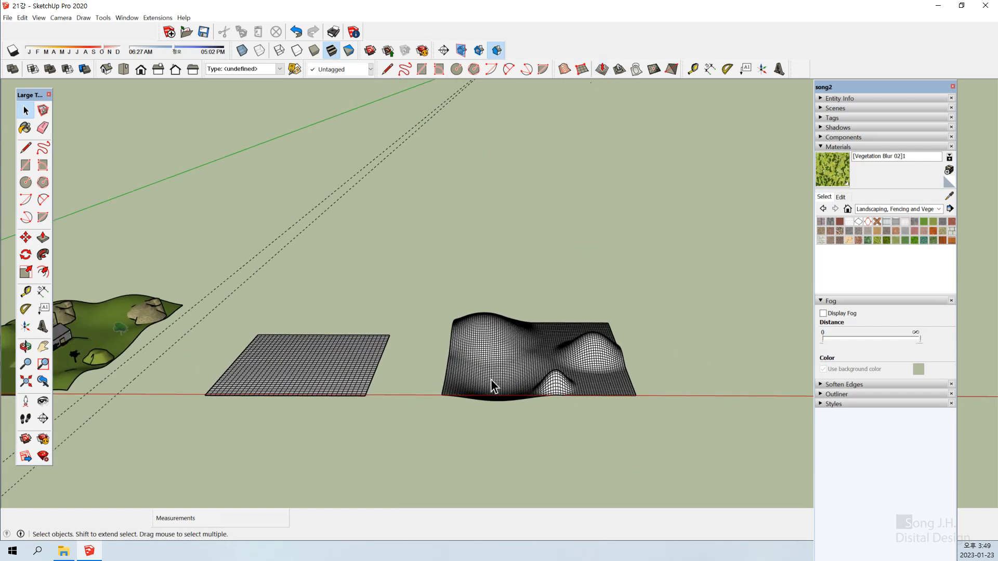
middle_drag(362, 393, 317, 387)
scroll(488, 185, up, 4)
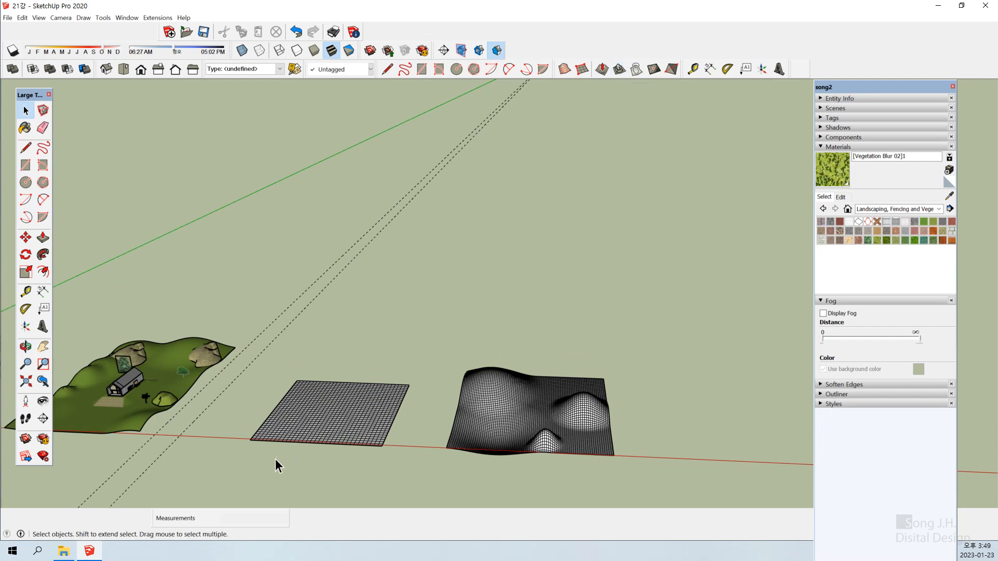
scroll(275, 459, down, 1)
shift+middle_drag(169, 441, 410, 389)
scroll(377, 364, up, 5)
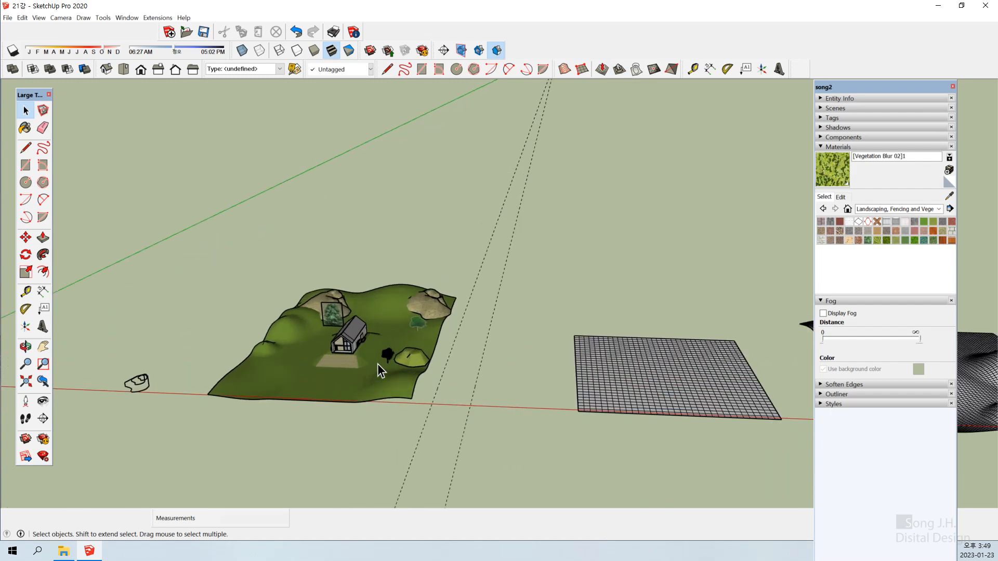
scroll(360, 369, up, 2)
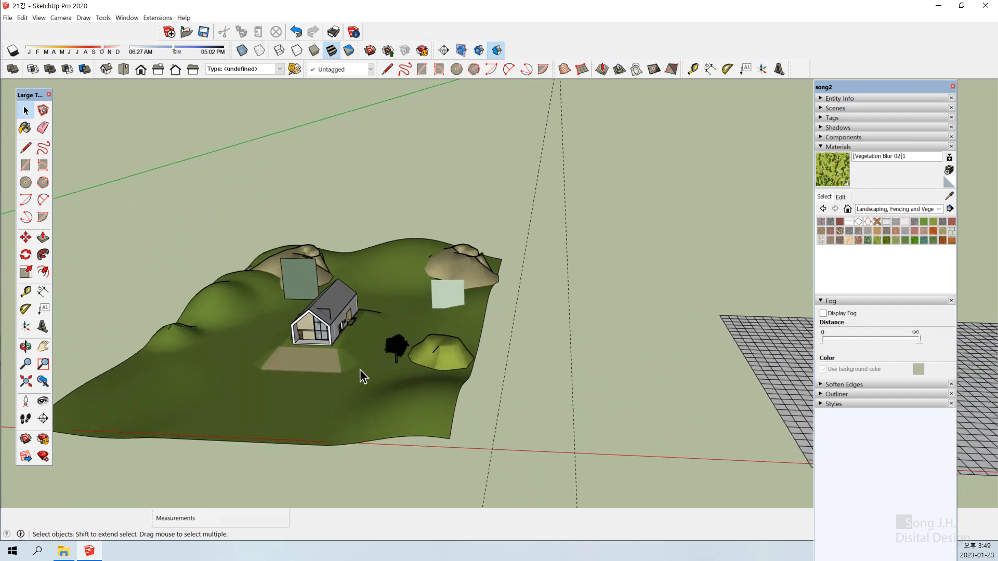
scroll(328, 383, up, 2)
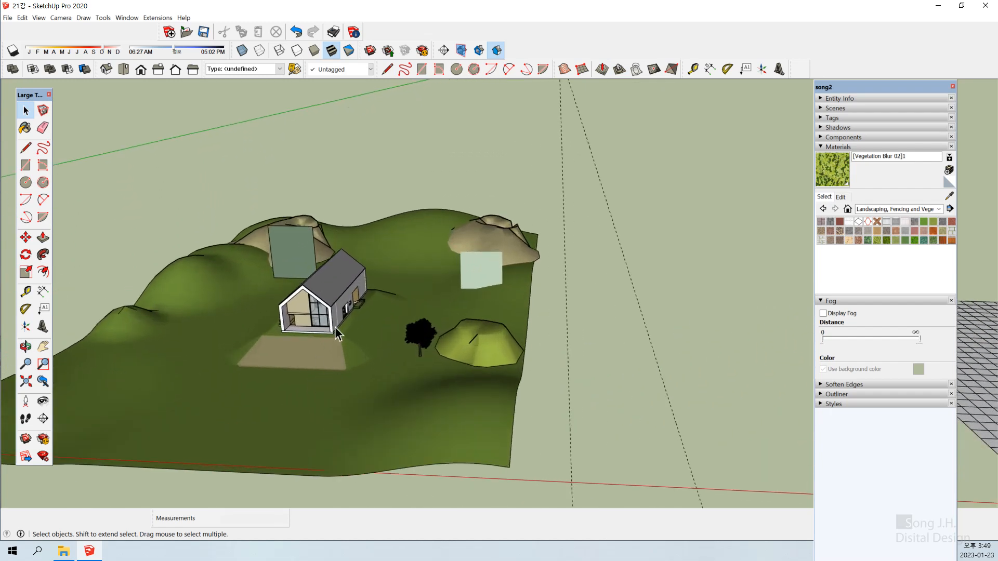
scroll(344, 346, down, 1)
scroll(346, 350, up, 2)
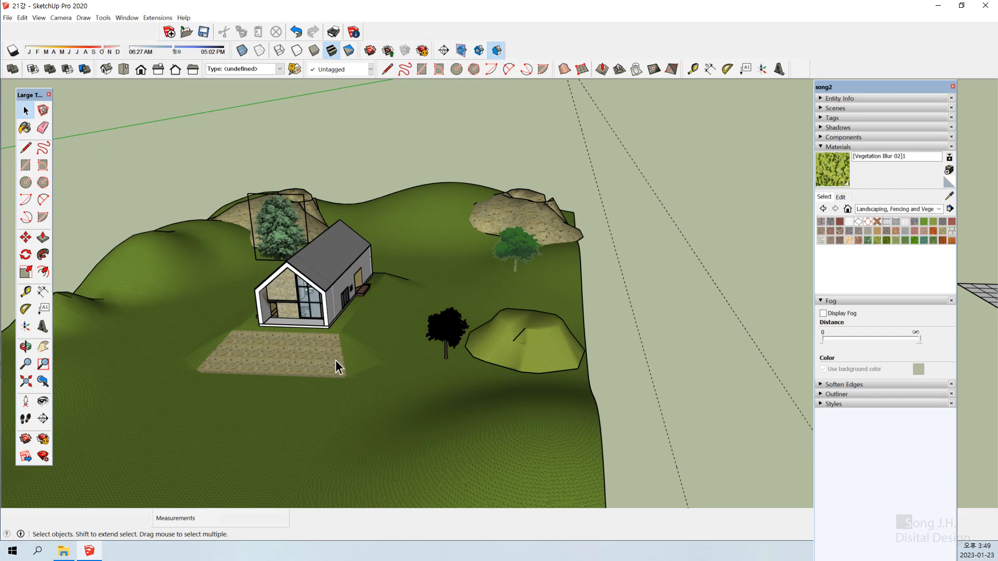
middle_drag(339, 356, 334, 392)
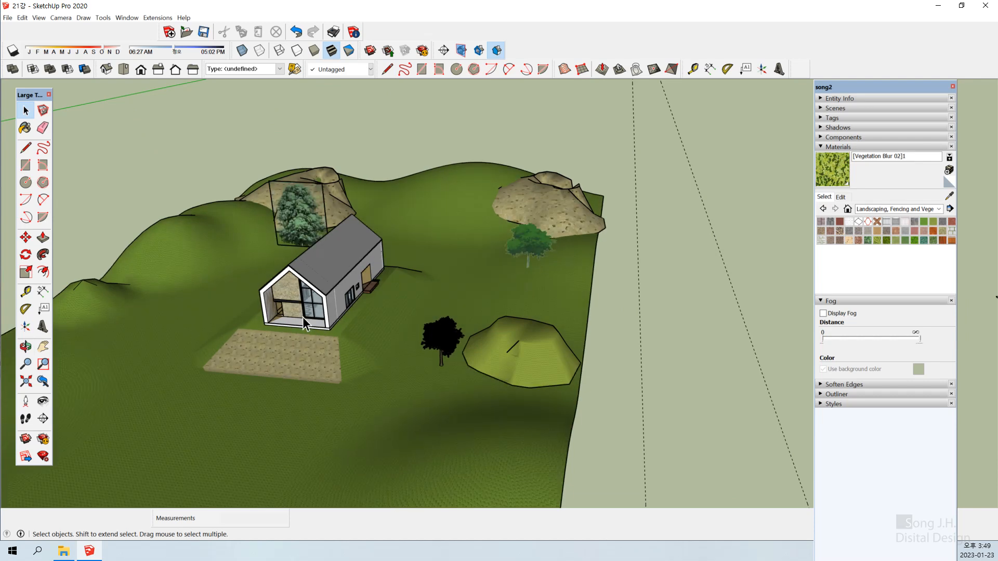
scroll(281, 326, down, 6)
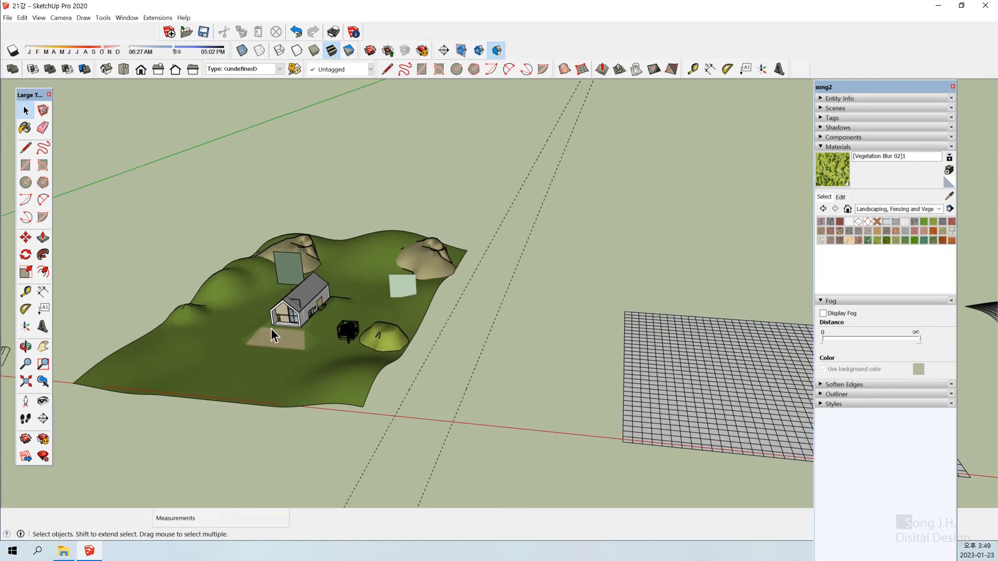
scroll(269, 330, up, 2)
scroll(269, 330, down, 3)
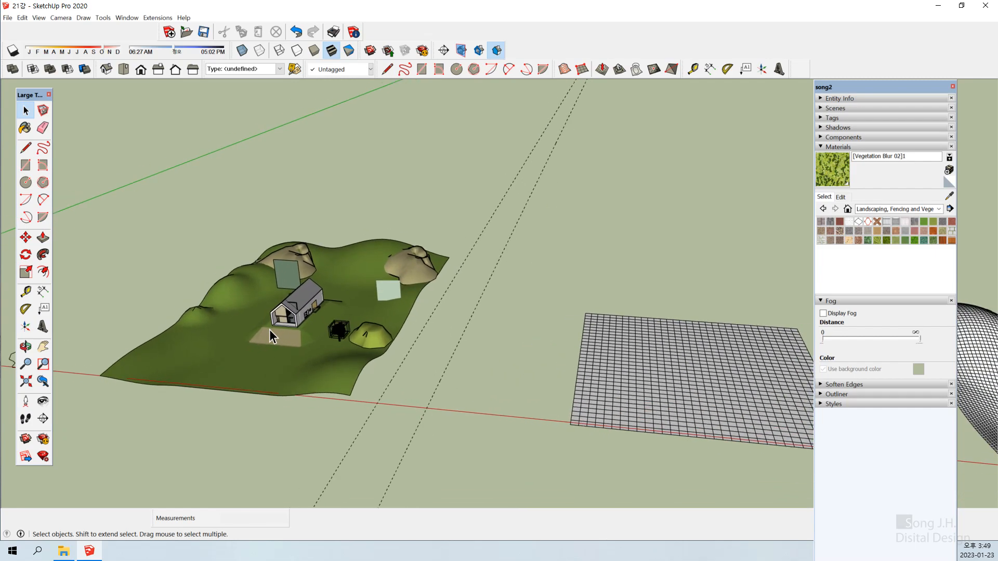
scroll(275, 332, up, 1)
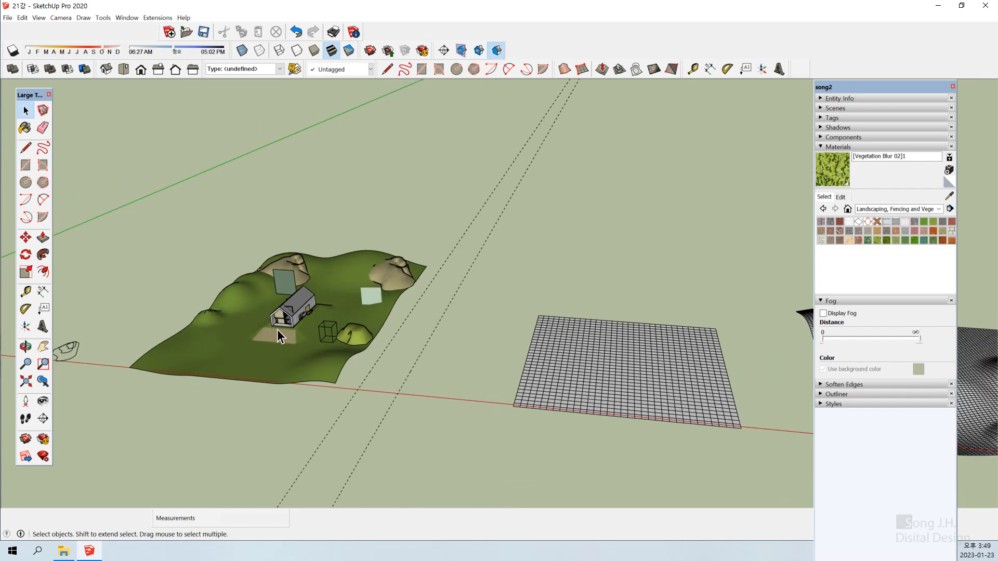
- Delete the finer terrain group with the smooved hills and hollow
click(737, 374)
middle_drag(750, 376, 632, 384)
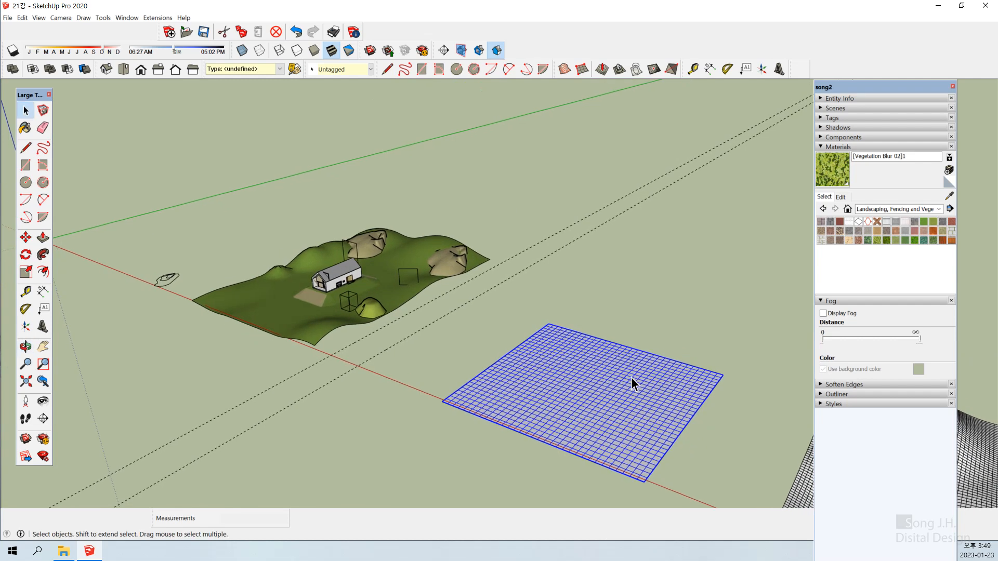
scroll(441, 269, down, 3)
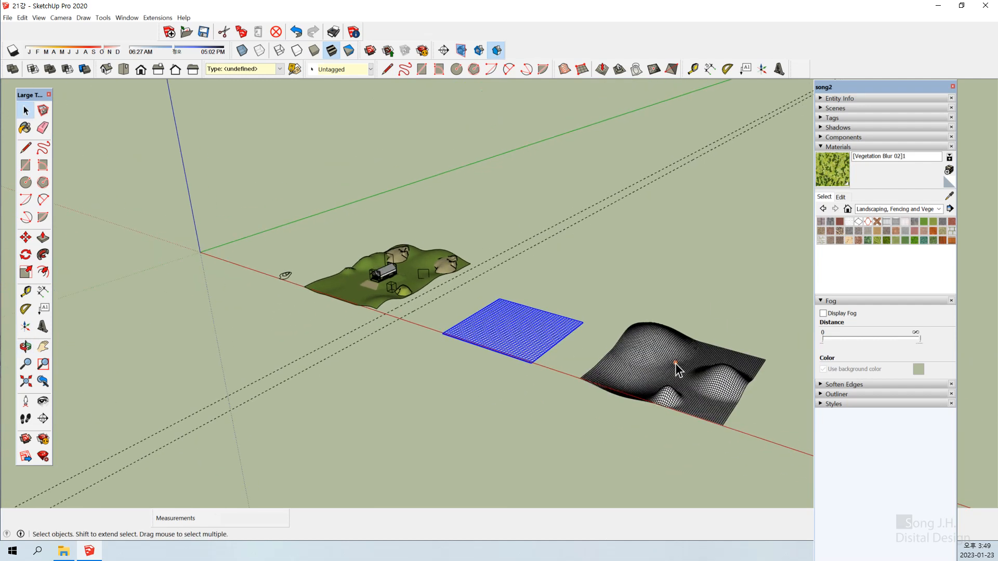
click(675, 364)
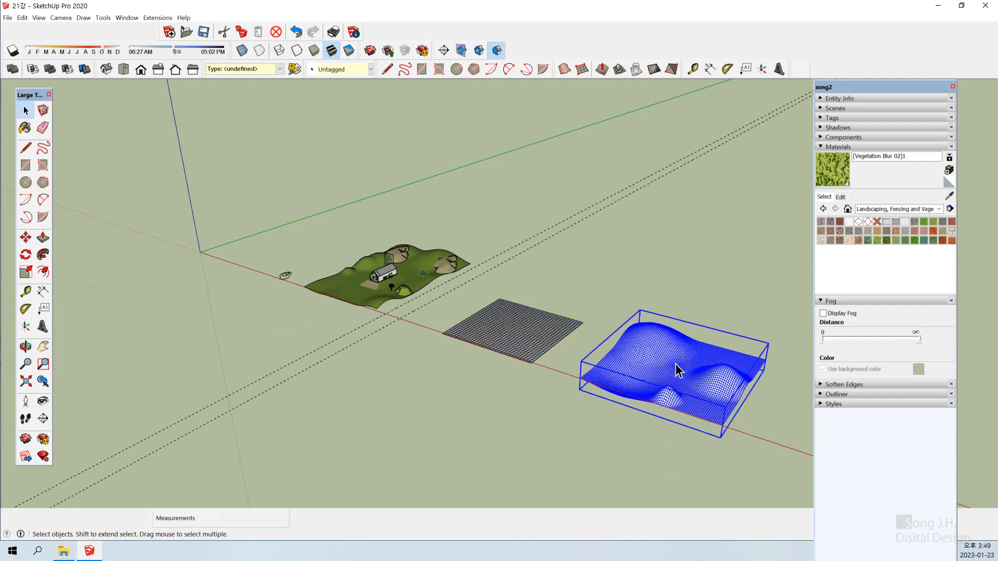
click(738, 337)
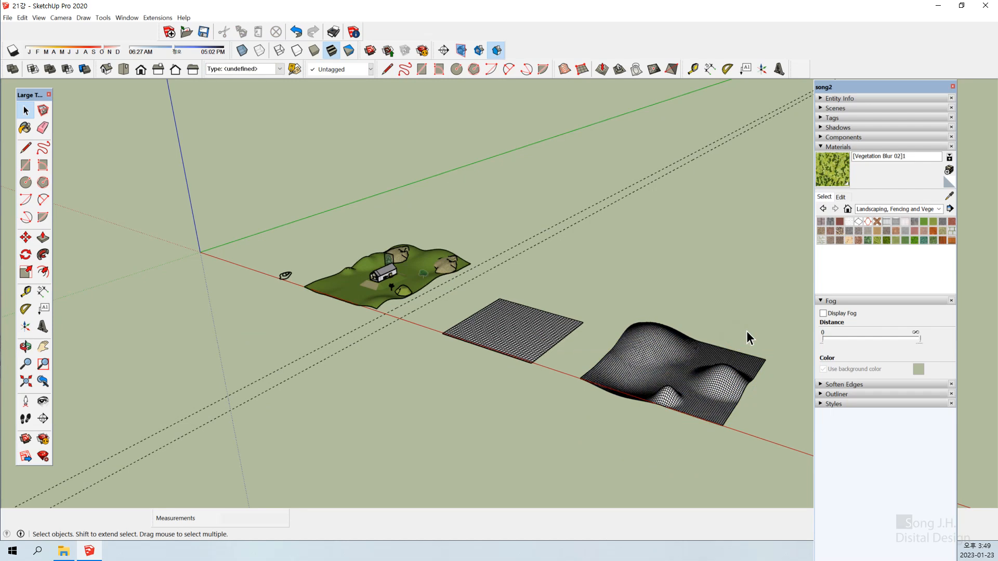
click(694, 374)
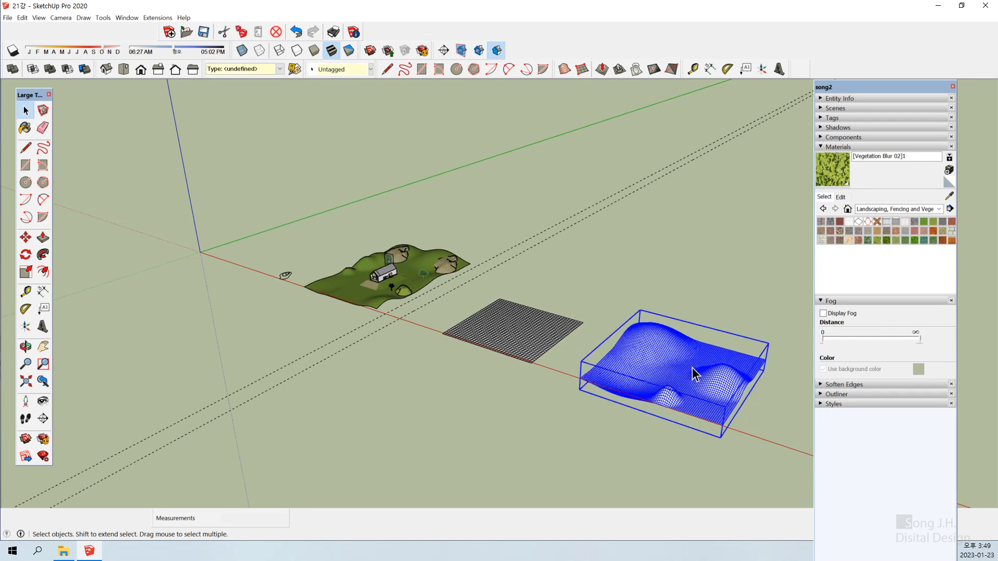
key(Delete)
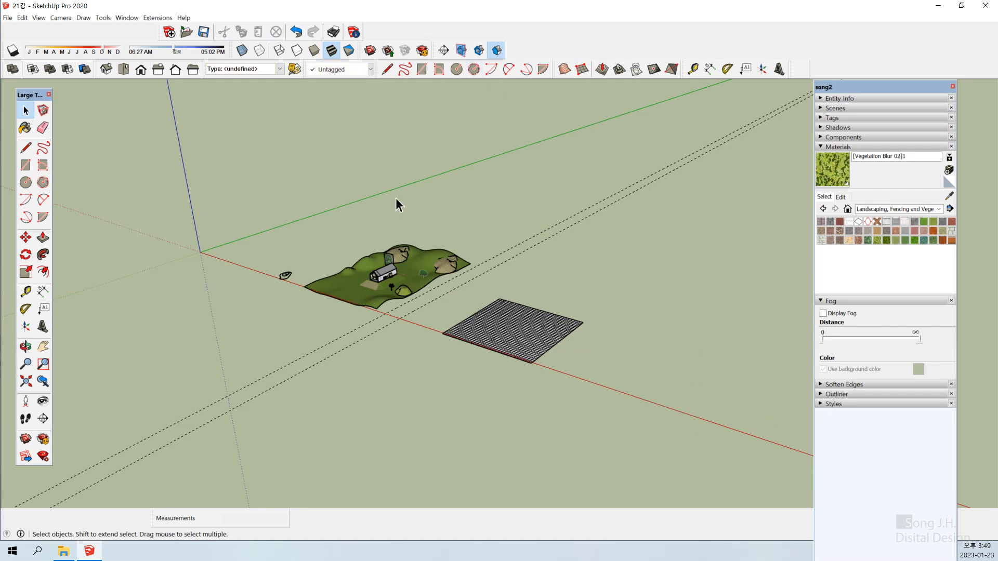
- Try deleting the flat coarse grid, and undo it
drag(462, 285, 462, 286)
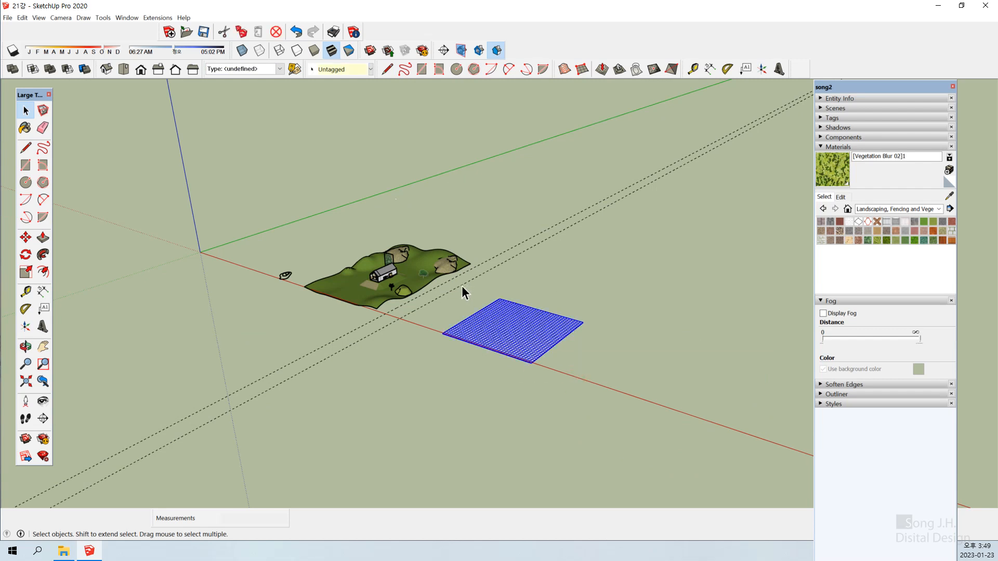
key(Delete)
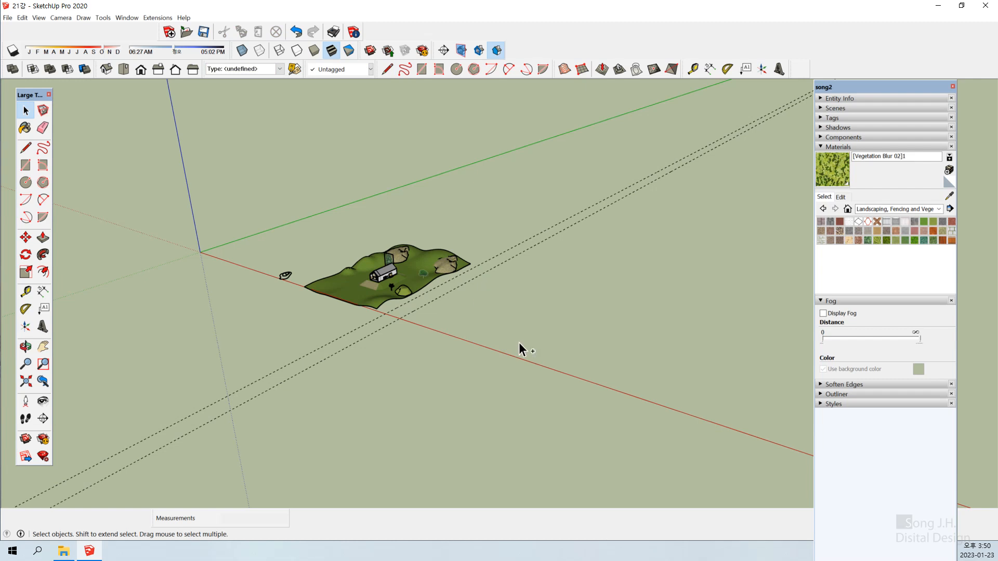
key(ctrl+z)
- Move the flat coarse grid along the red axis, farther away from the green terrain, and deselect it
drag(433, 298, 593, 393)
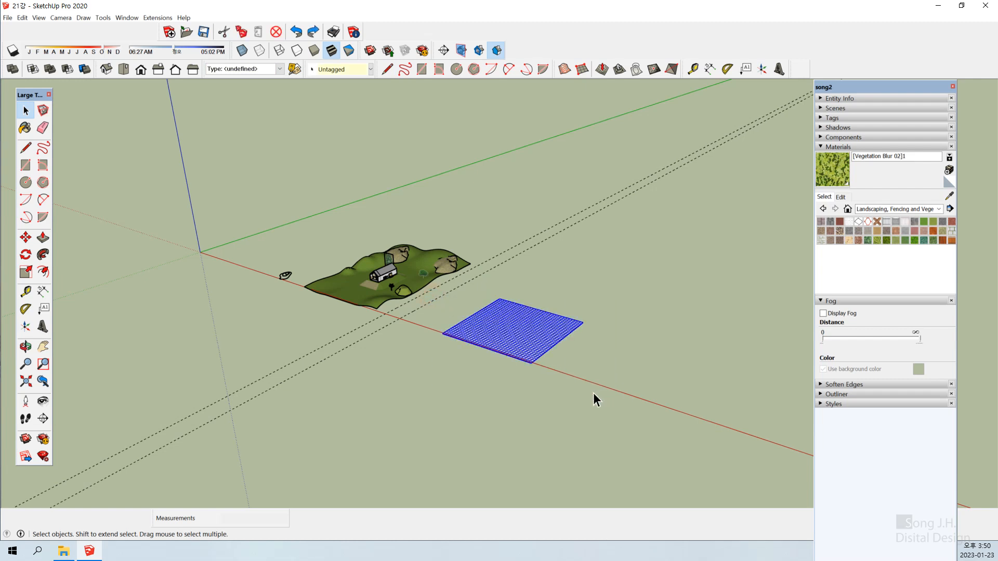
key(m)
click(535, 363)
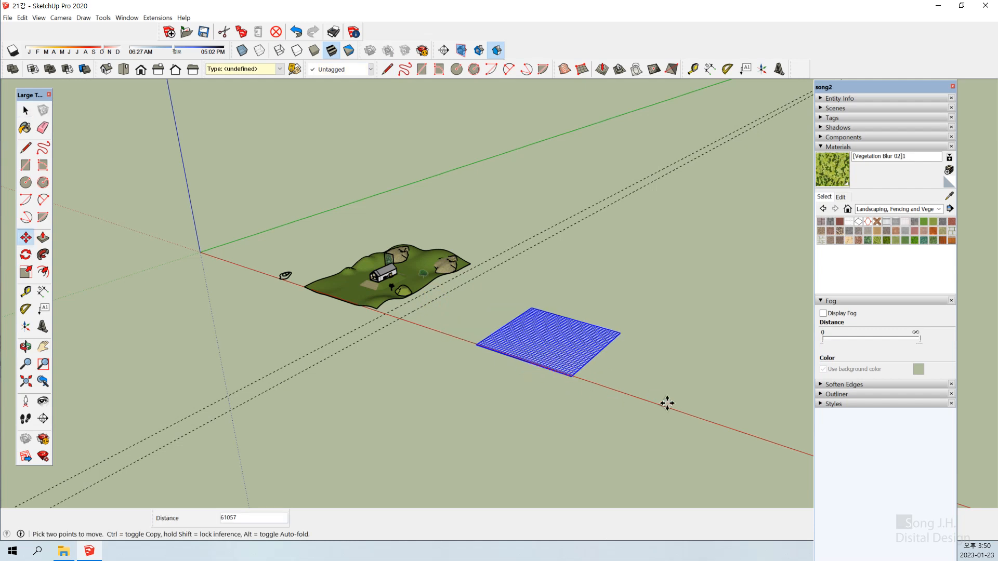
click(756, 435)
key(space)
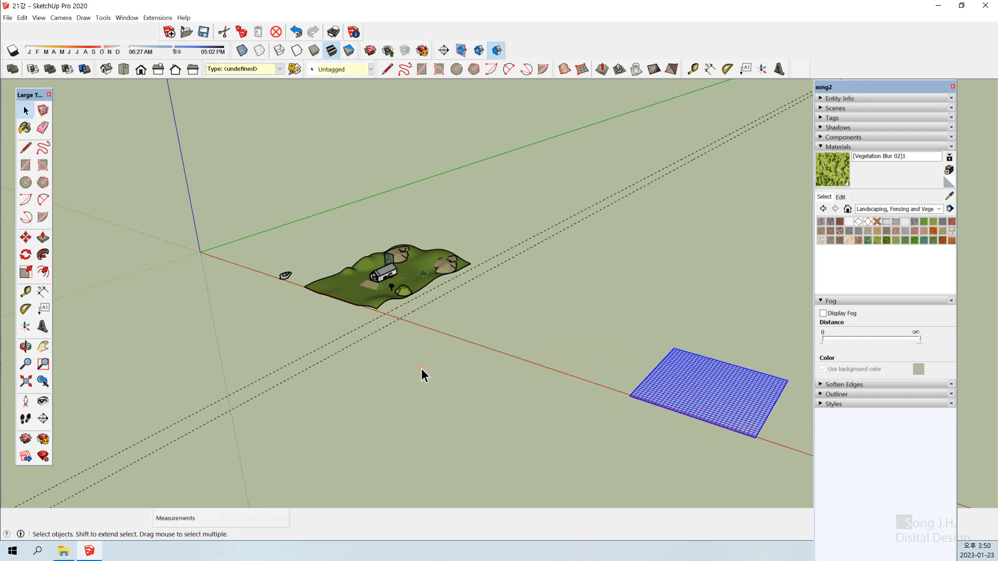
click(421, 374)
- Draw a From Scratch grid beside the green terrain, starting at the outer guide line, 75000 along the red axis and about 99000 deep
middle_drag(422, 374, 468, 317)
scroll(395, 291, up, 6)
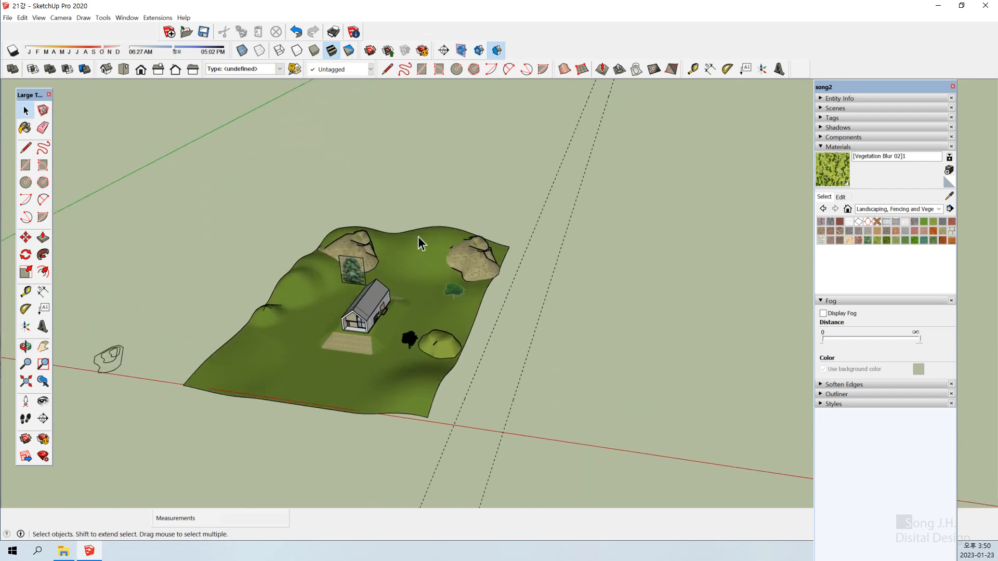
scroll(338, 307, down, 3)
middle_drag(260, 376, 281, 364)
scroll(457, 83, up, 3)
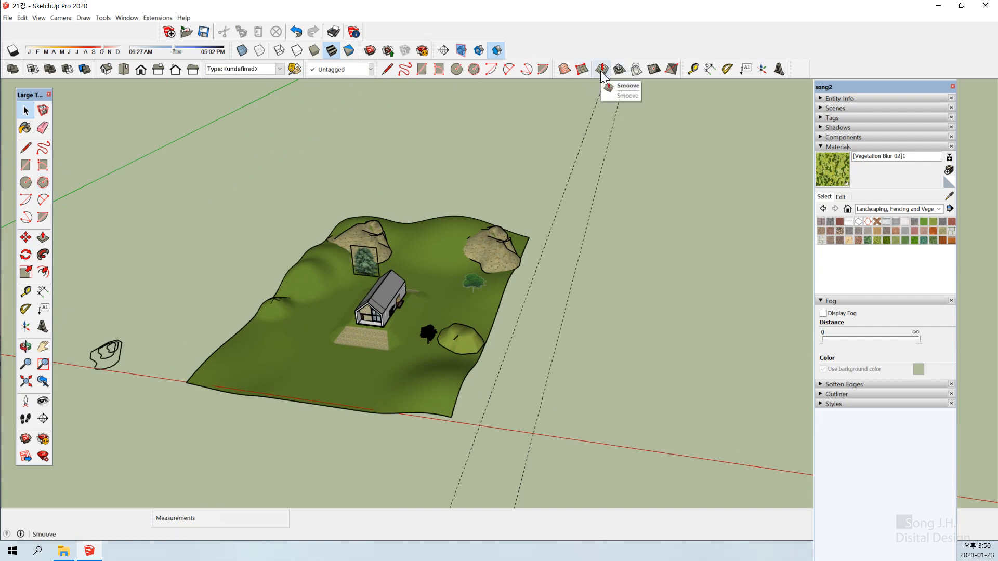
click(580, 70)
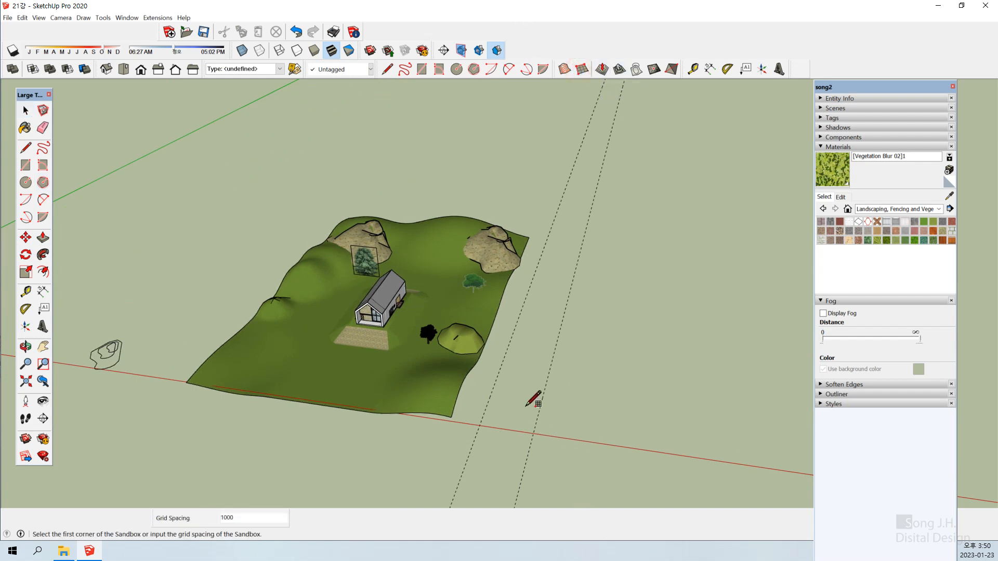
middle_drag(149, 261, 354, 345)
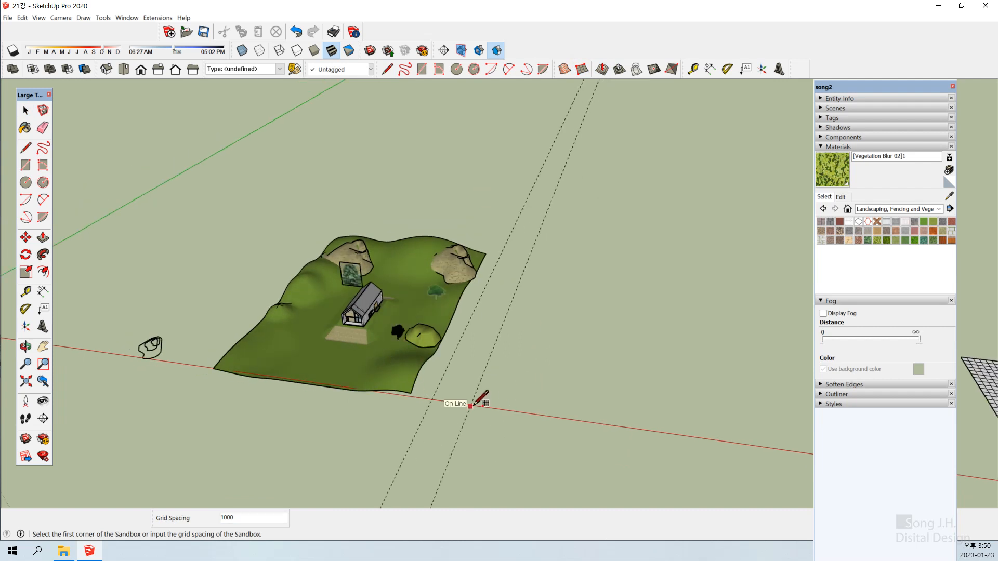
click(470, 405)
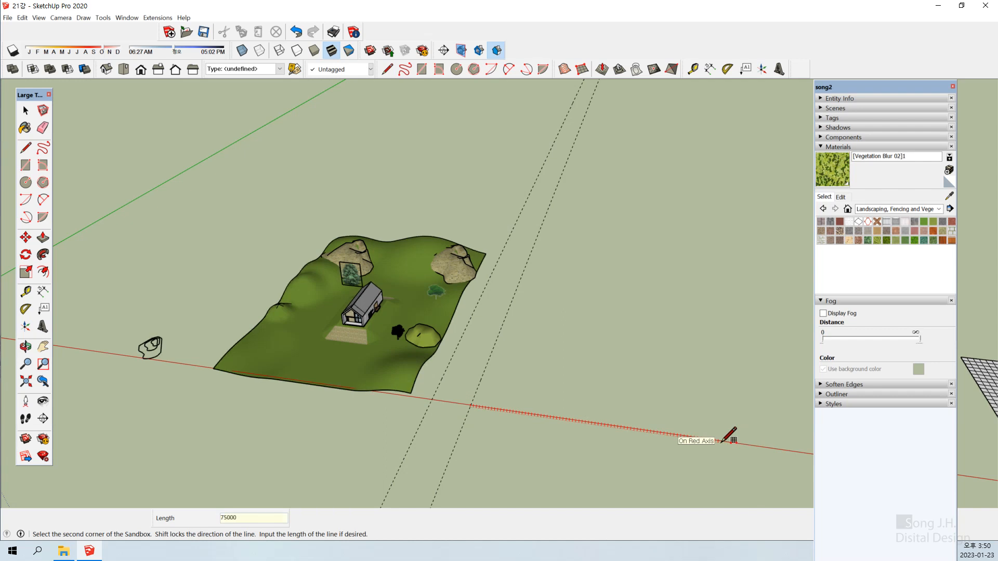
key(Return)
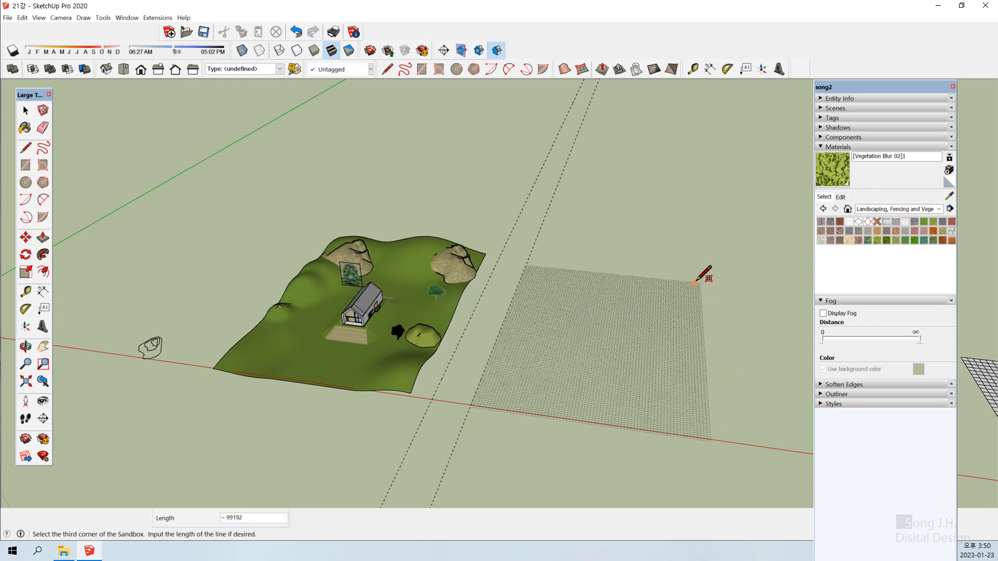
click(697, 281)
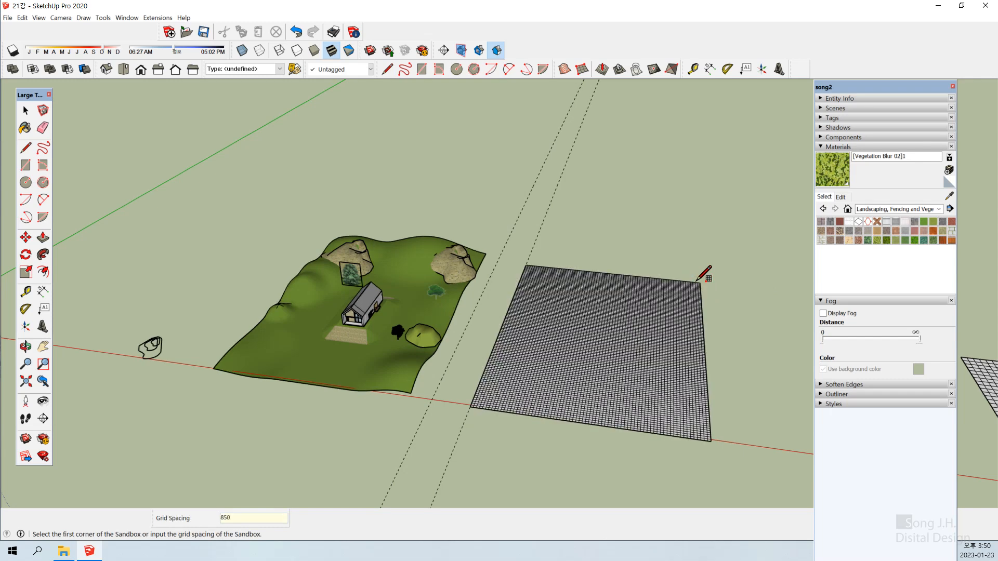
key(space)
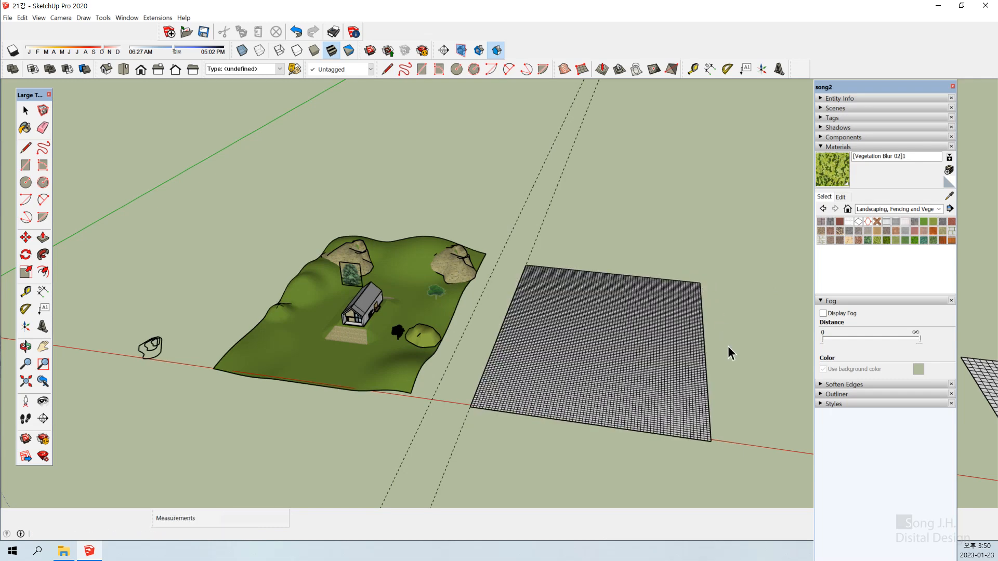
- Examine the new grid next to the finished terrain from several distances and angles, selecting it to check its extent and deselecting it
middle_drag(724, 345, 673, 403)
scroll(628, 339, up, 8)
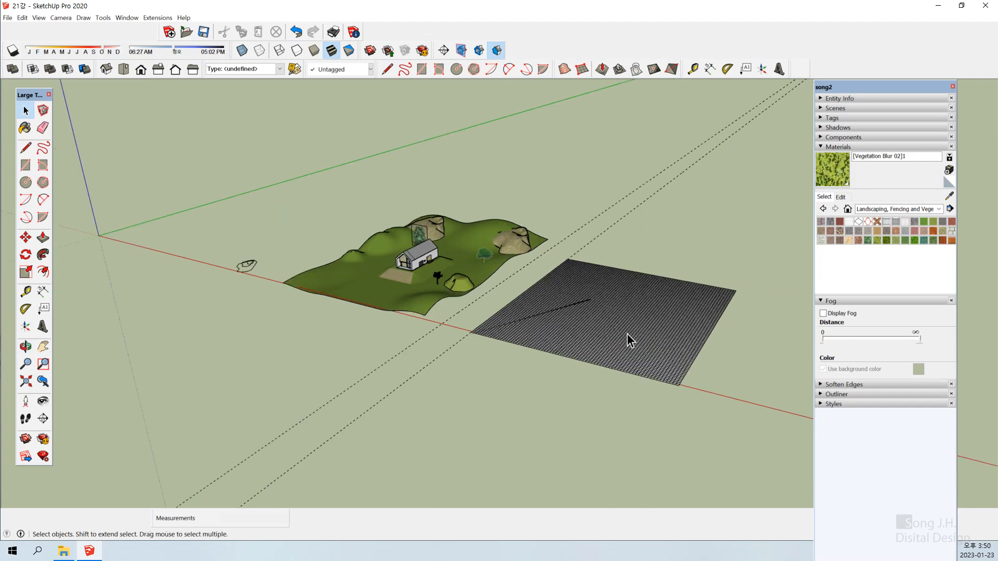
scroll(567, 325, up, 2)
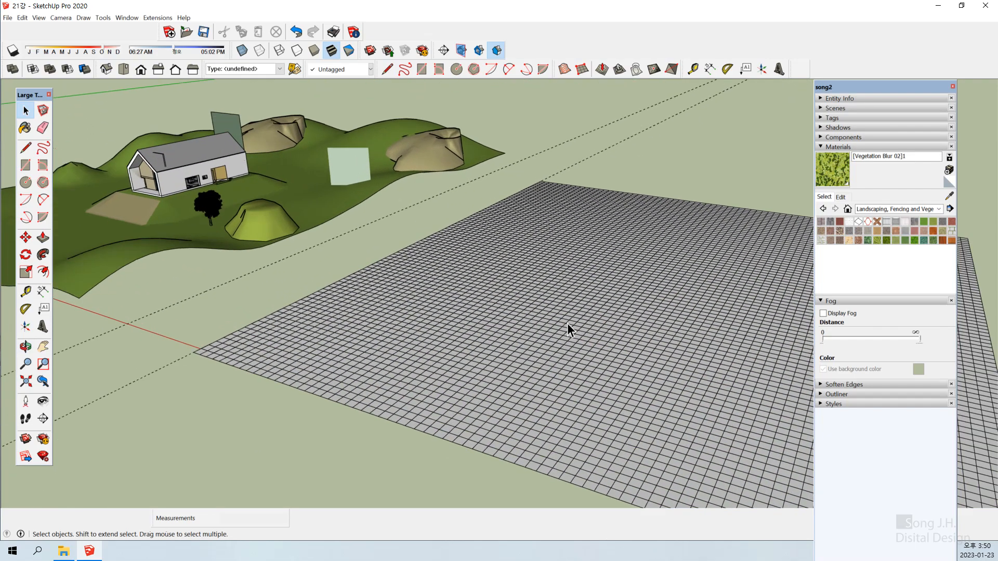
scroll(554, 314, down, 3)
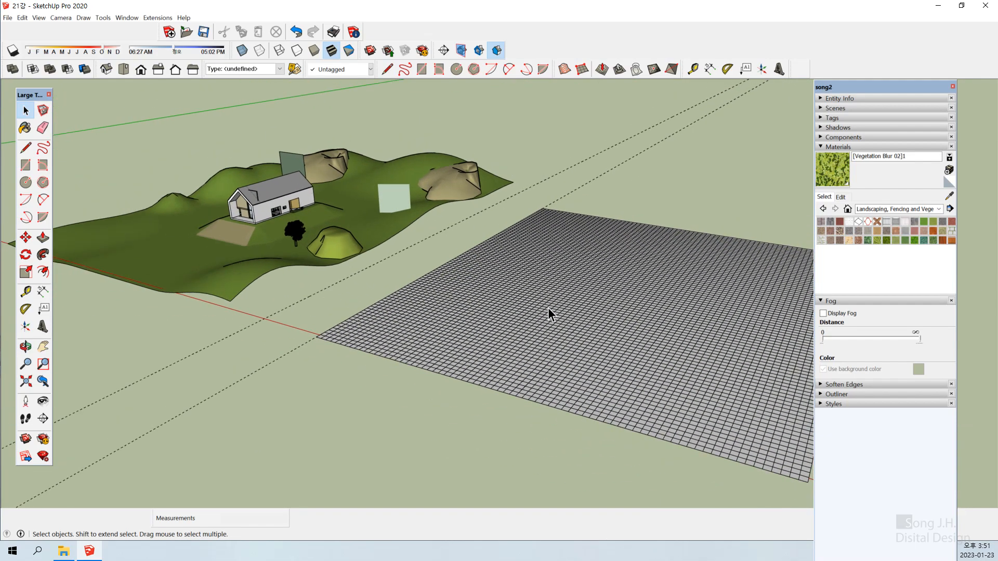
click(409, 367)
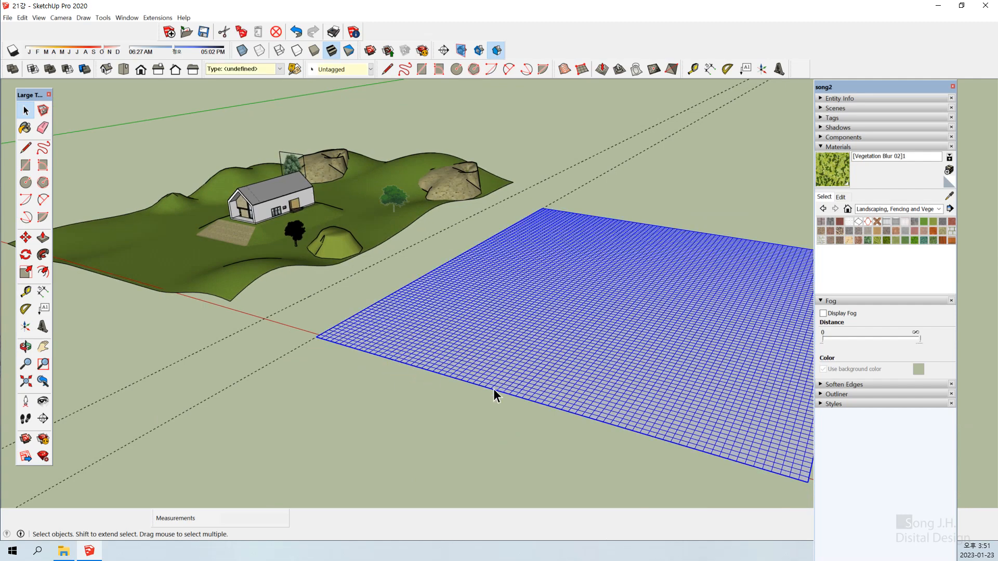
middle_drag(494, 389, 434, 410)
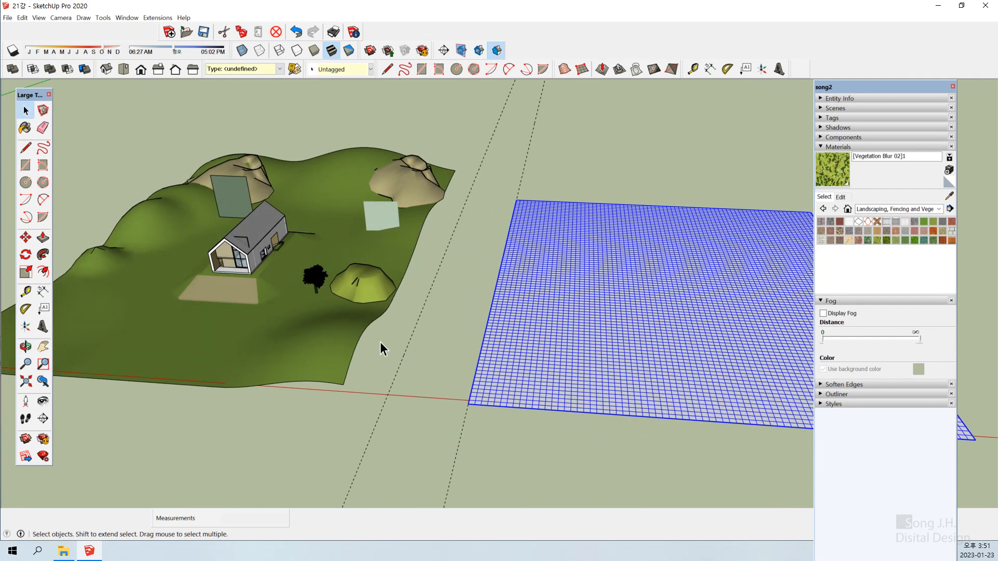
scroll(380, 342, down, 3)
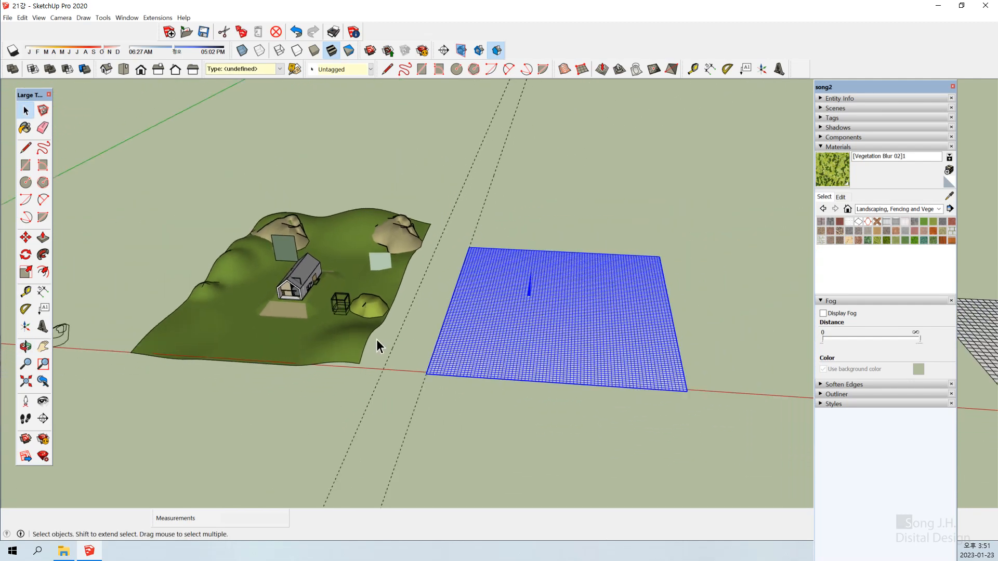
click(744, 341)
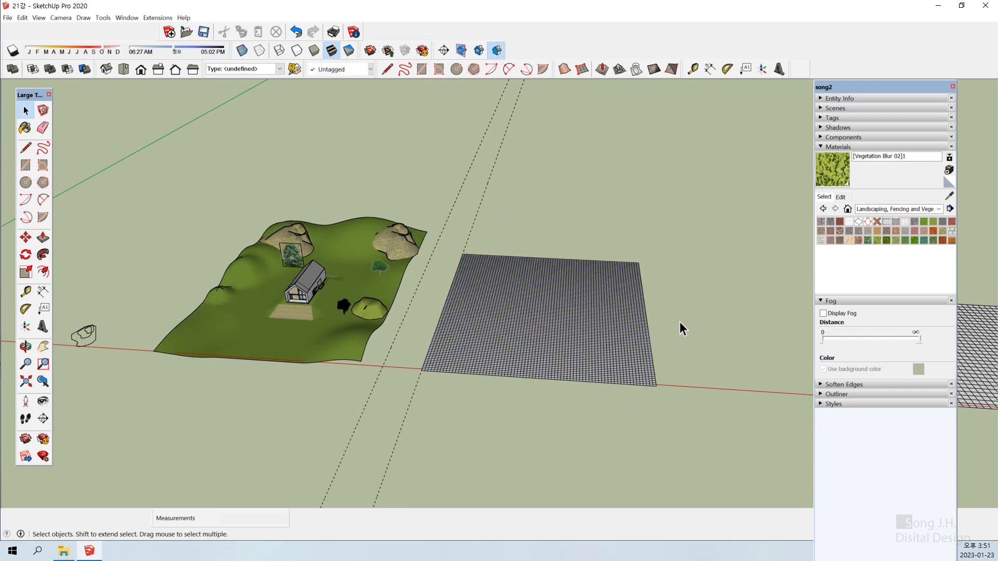
scroll(679, 322, up, 3)
scroll(679, 322, up, 1)
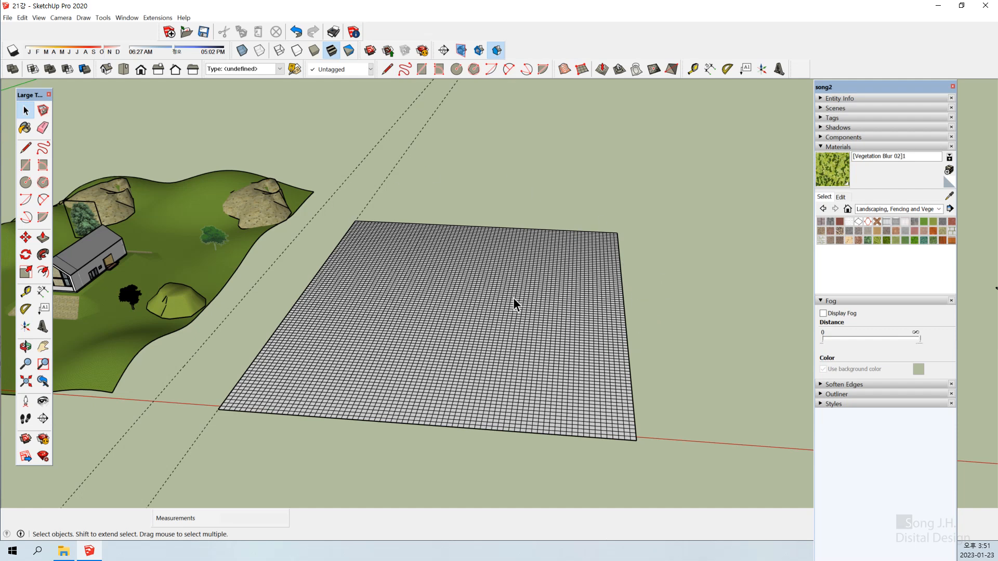
scroll(488, 278, down, 3)
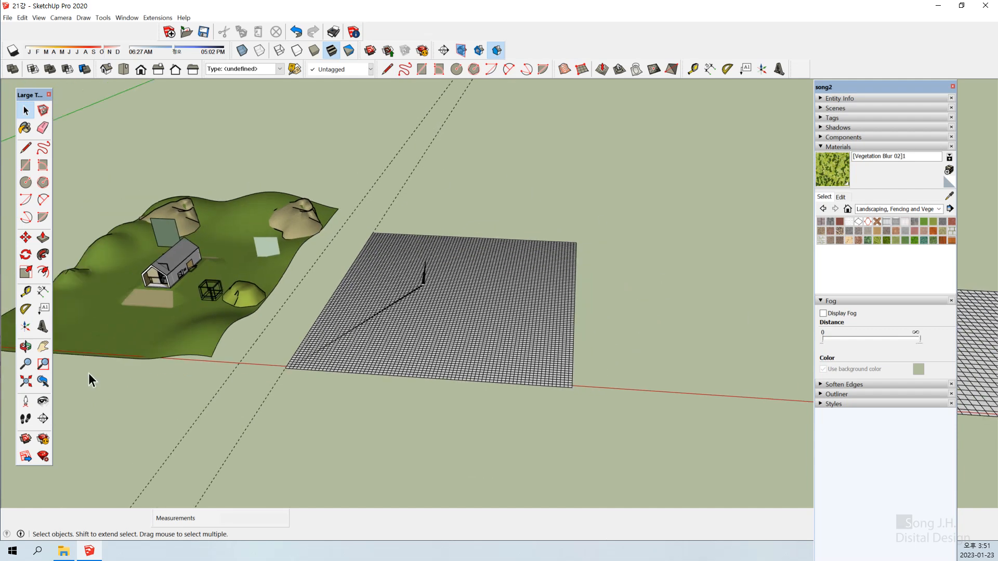
click(627, 339)
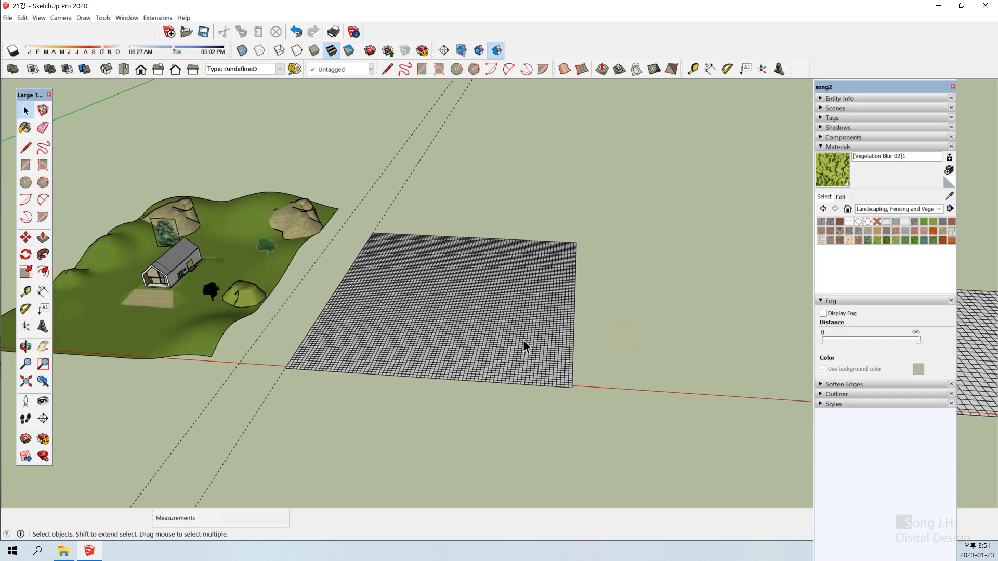
triple_click(453, 330)
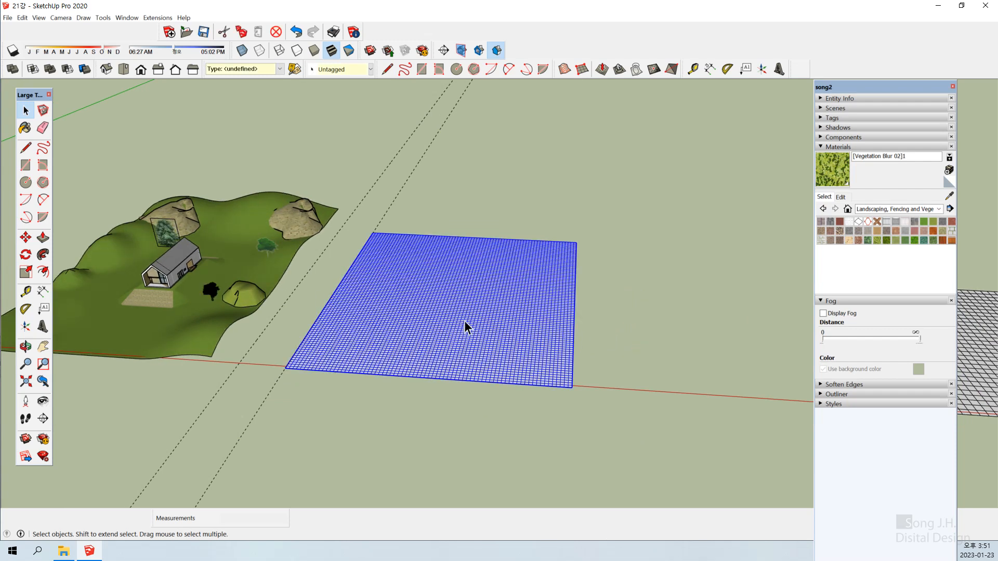
click(675, 251)
scroll(116, 285, up, 4)
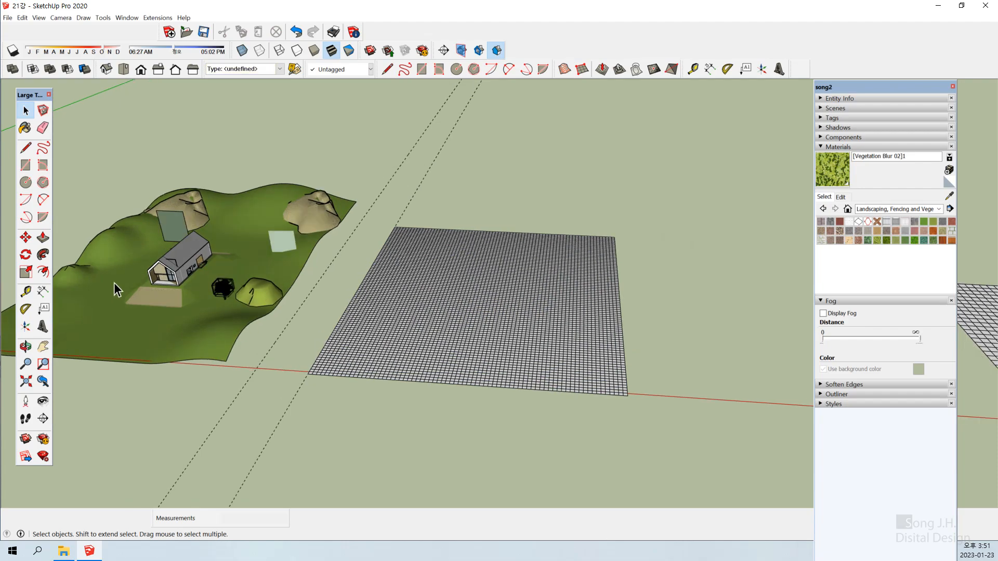
- Draw a rectangle about 20400 by 11600 over the leveled pad around the house, between corners of the side slopes
middle_drag(120, 285, 481, 293)
scroll(483, 442, up, 2)
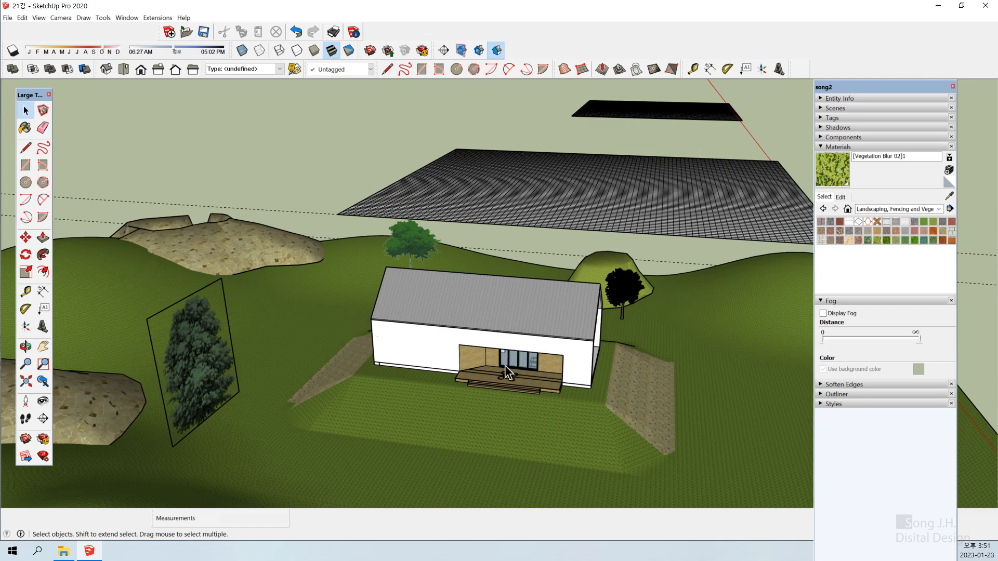
middle_drag(281, 319, 526, 339)
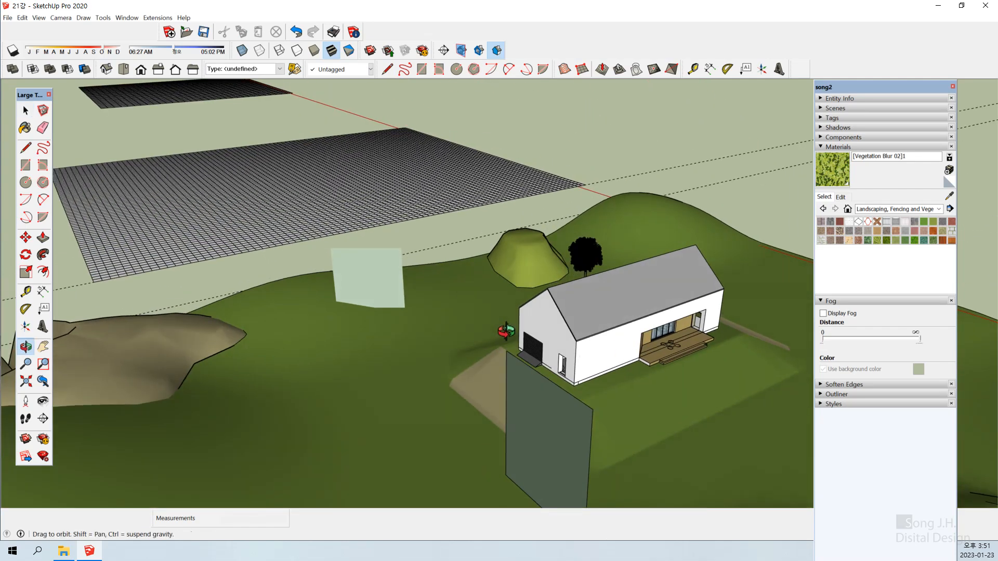
mouse_move(453, 338)
middle_down()
mouse_move(485, 341)
mouse_move(448, 334)
mouse_move(468, 344)
middle_up()
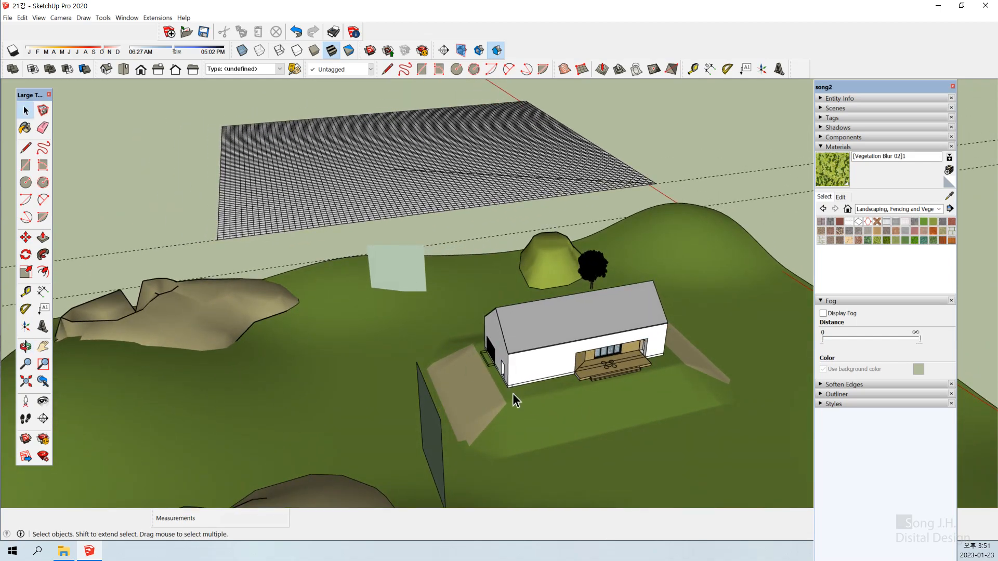
middle_drag(513, 394, 727, 474)
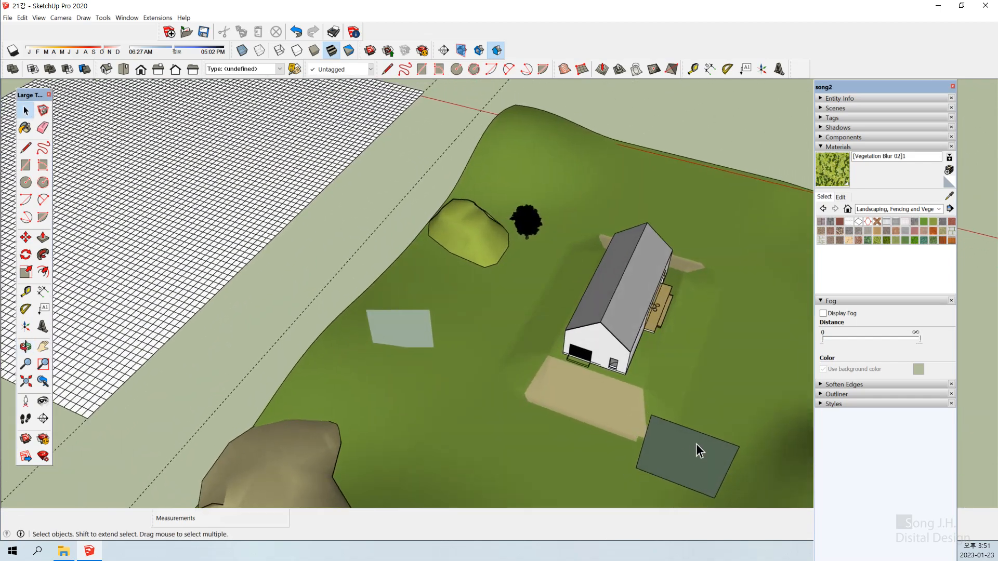
middle_drag(617, 414, 676, 443)
key(space)
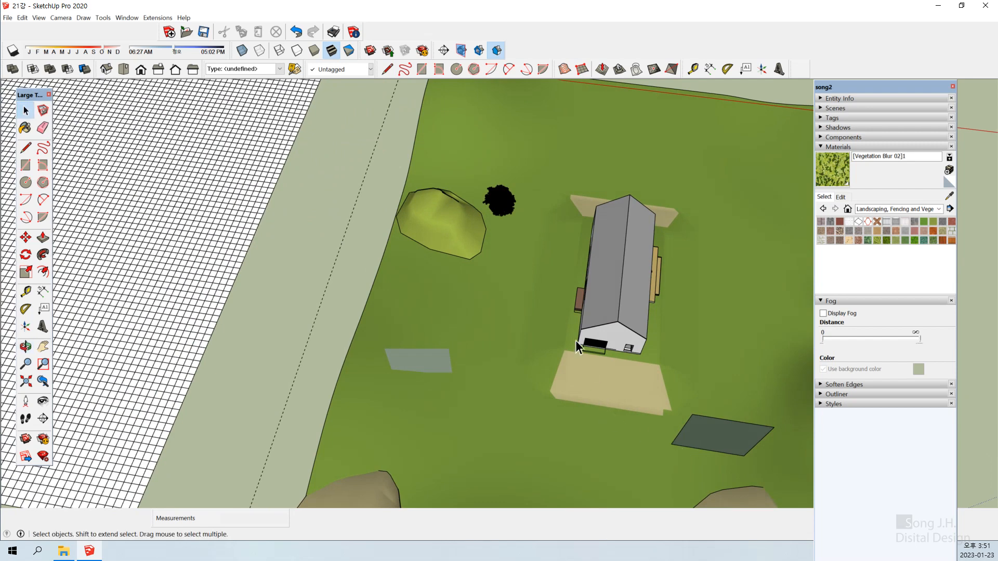
key(r)
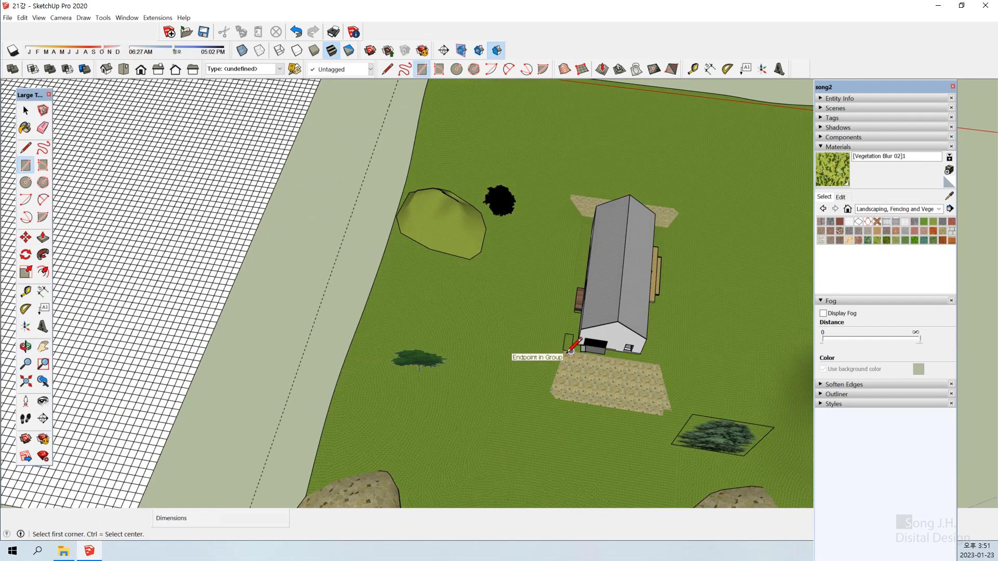
click(571, 351)
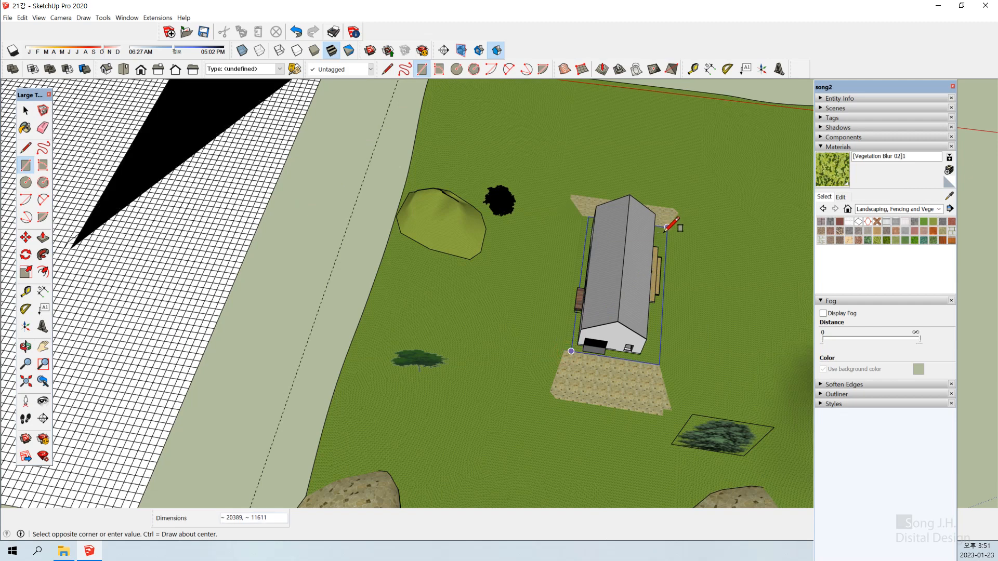
click(667, 228)
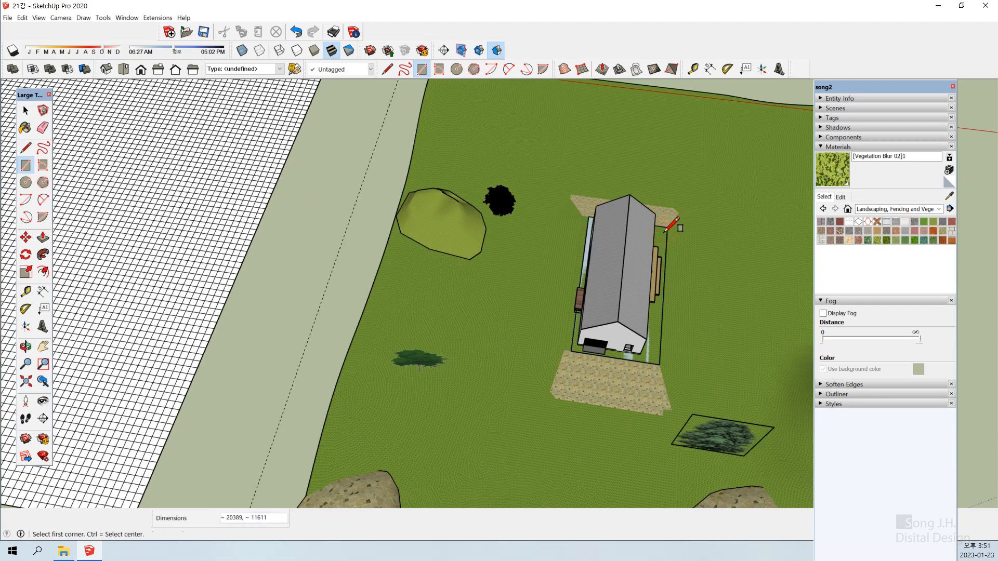
key(space)
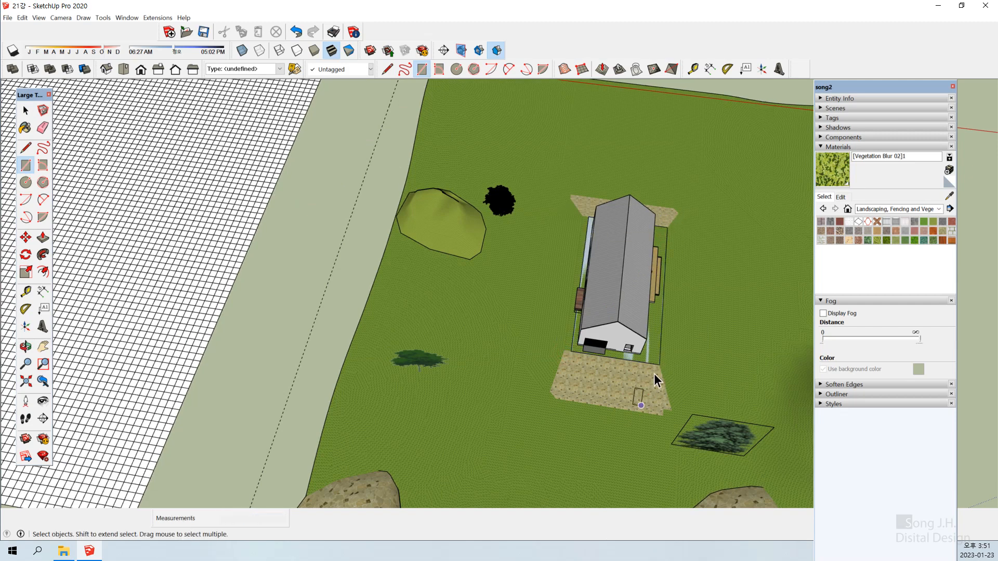
- Select the pad rectangle with its edges and move it straight up by about 2300
middle_drag(410, 353, 270, 299)
click(535, 420)
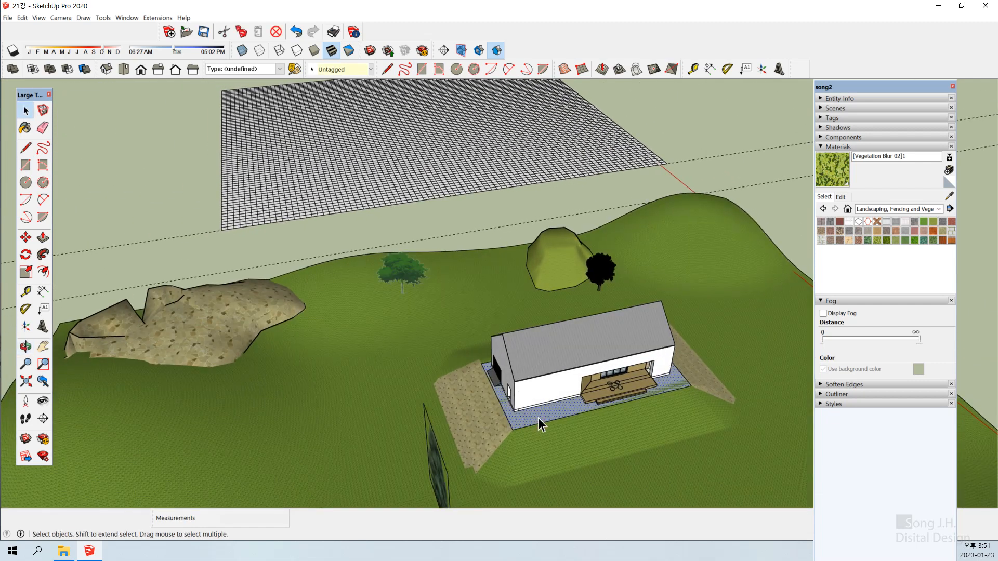
double_click(539, 419)
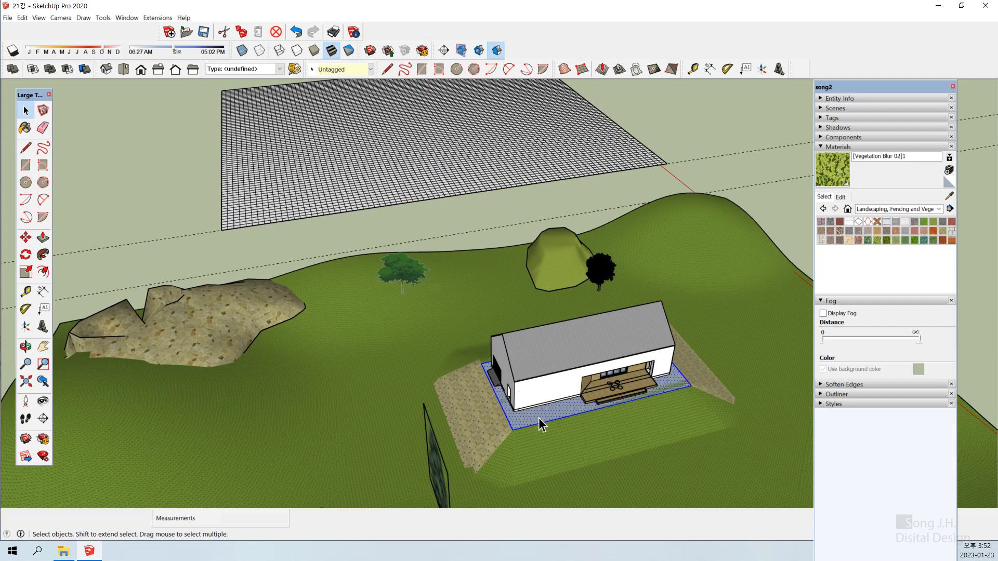
key(m)
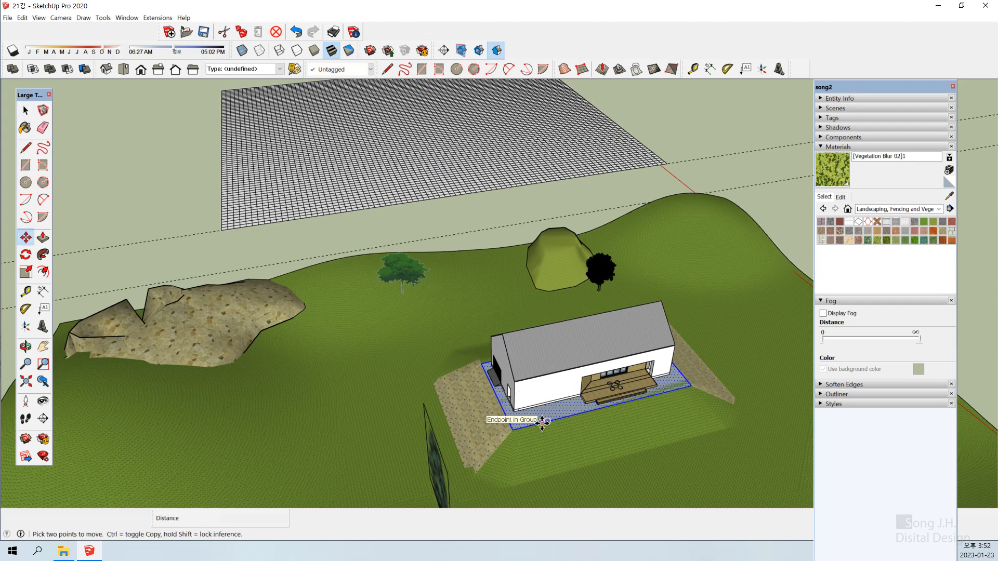
click(542, 422)
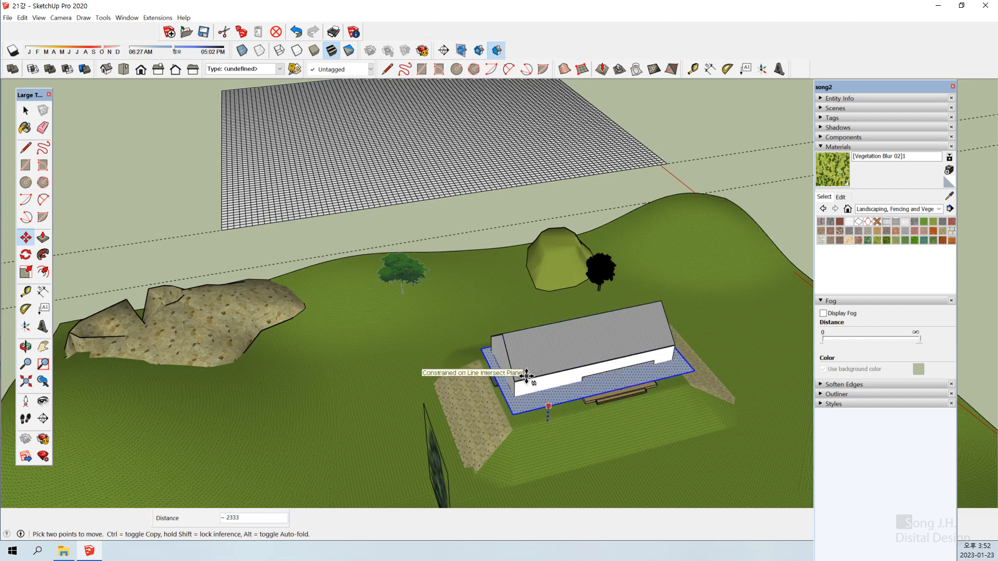
click(526, 376)
middle_drag(395, 394, 709, 379)
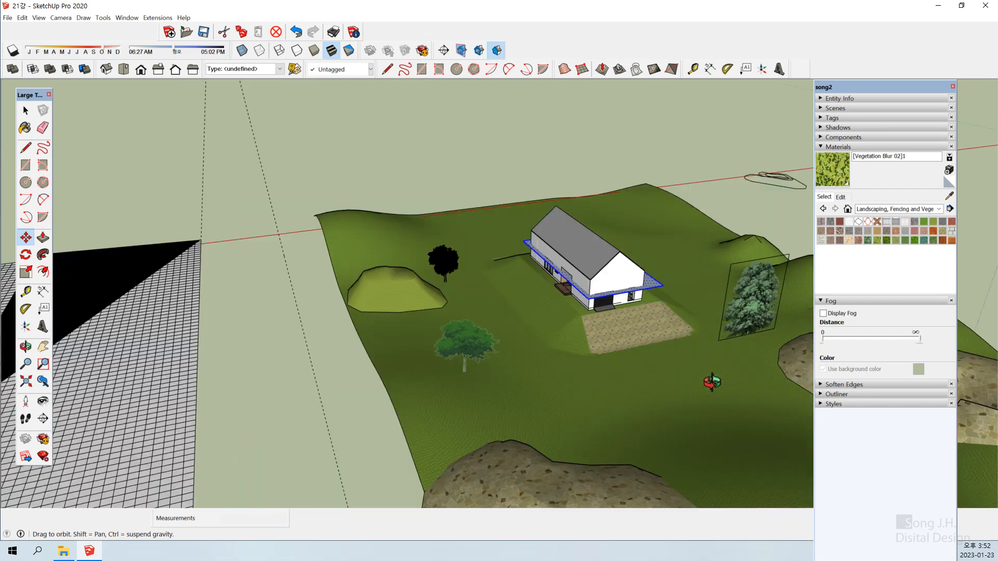
click(589, 298)
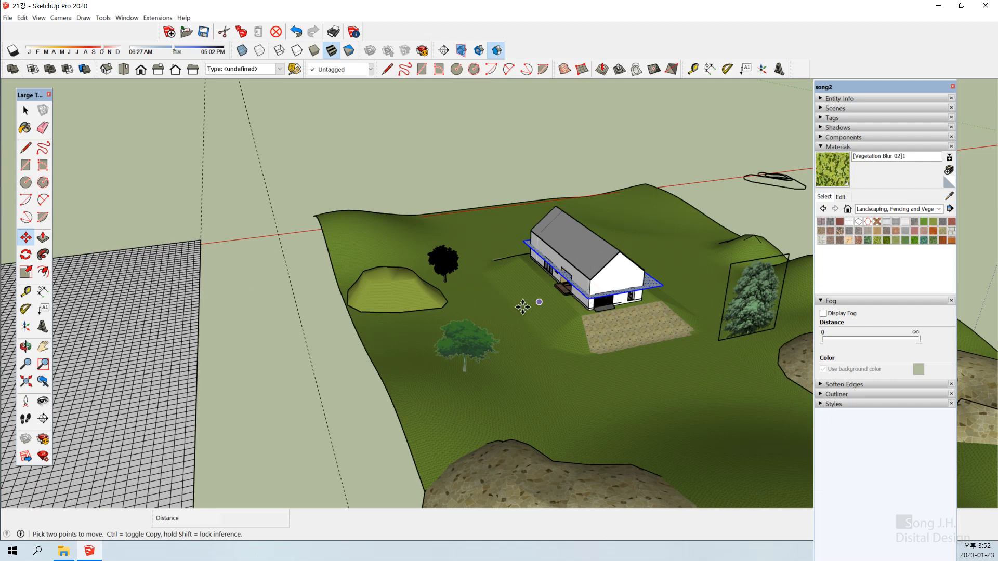
- Move the pad rectangle along the red axis onto the new grid by about 62000, and about 36000 more toward its middle
click(589, 298)
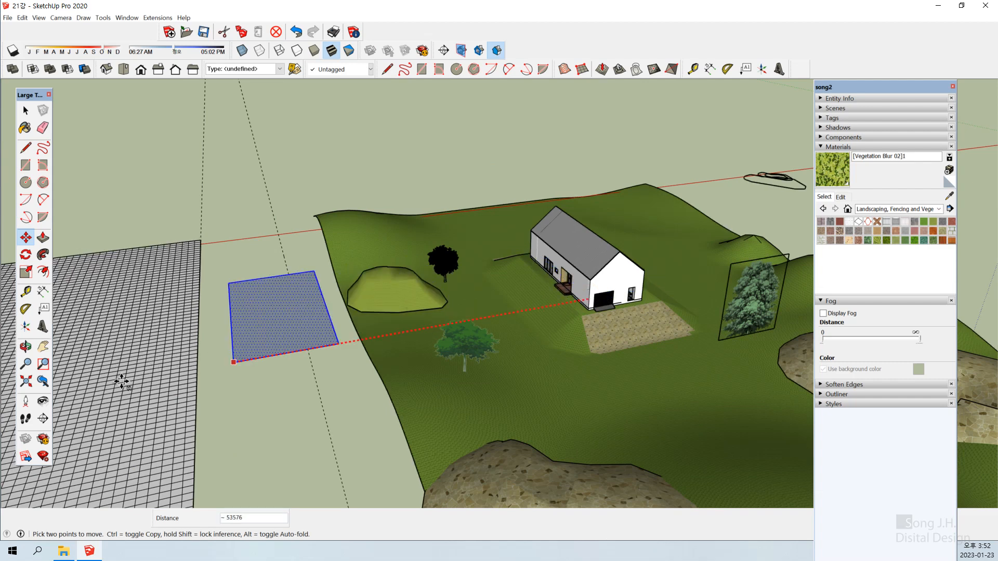
click(68, 385)
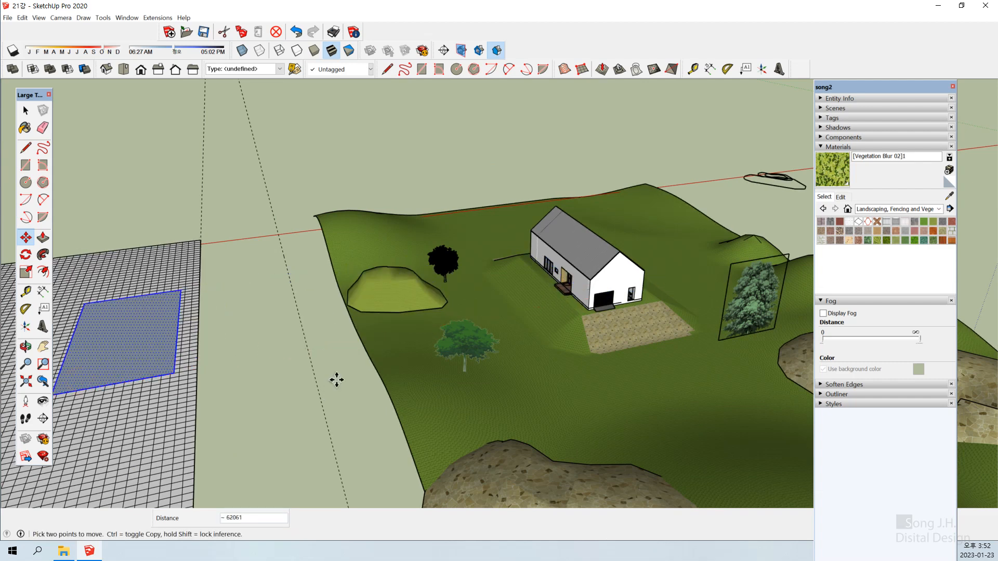
scroll(341, 379, down, 1)
scroll(373, 388, down, 4)
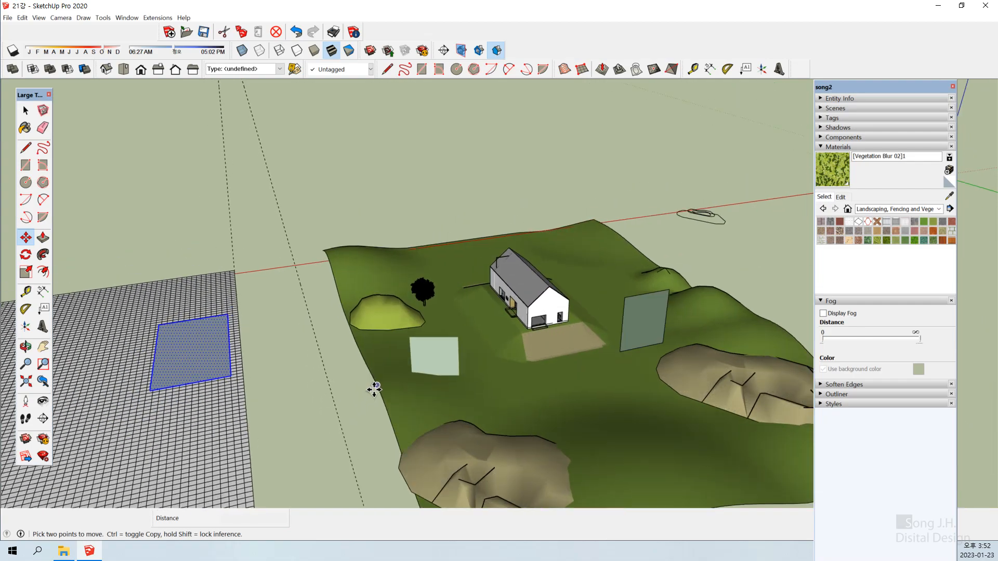
middle_drag(256, 409, 439, 384)
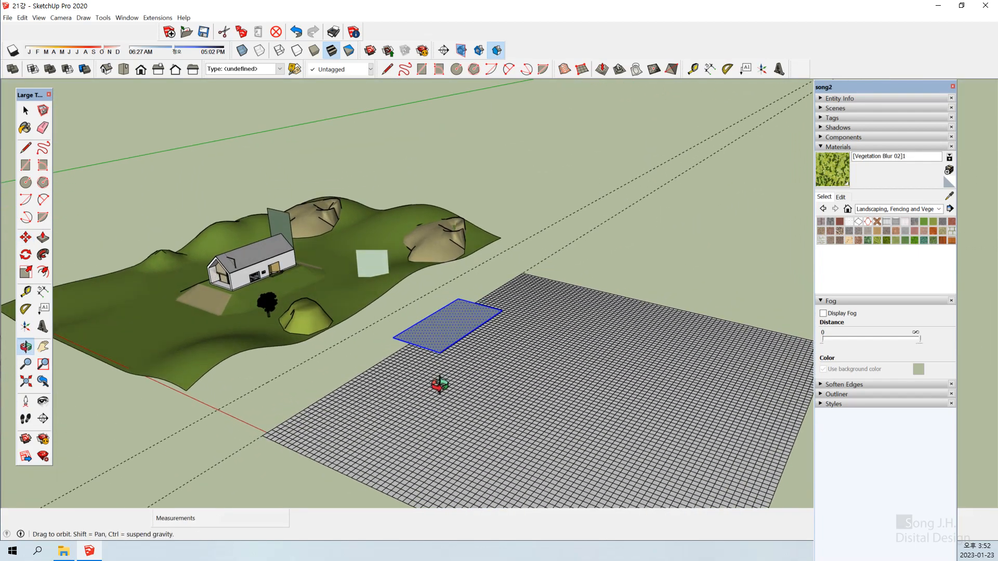
middle_drag(617, 392, 194, 350)
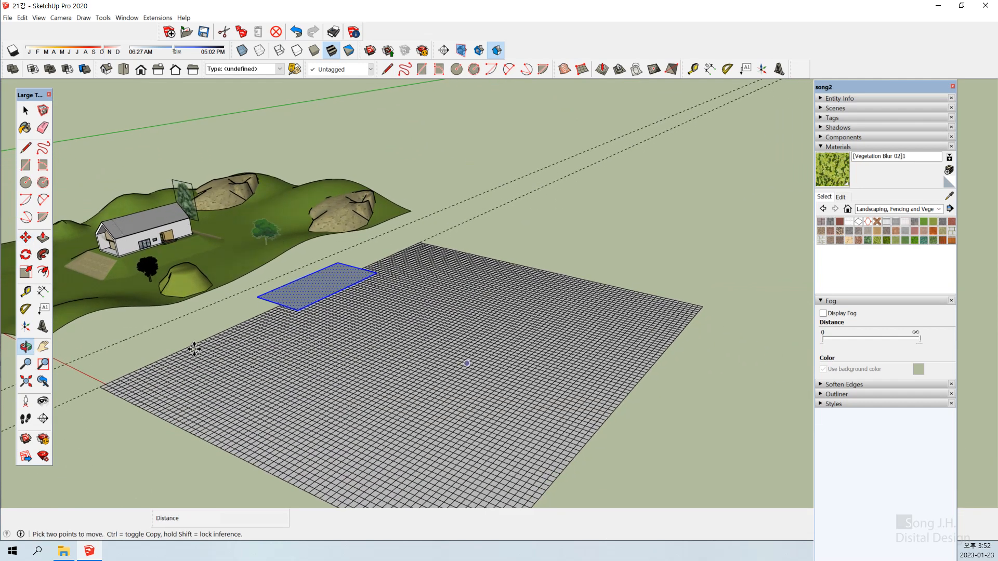
click(305, 308)
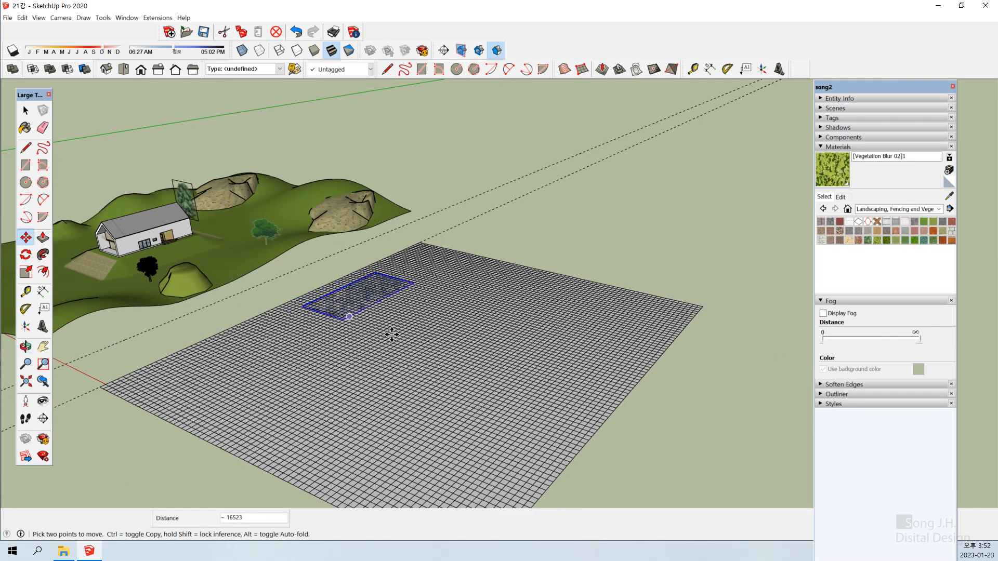
text(23000)
key(Return)
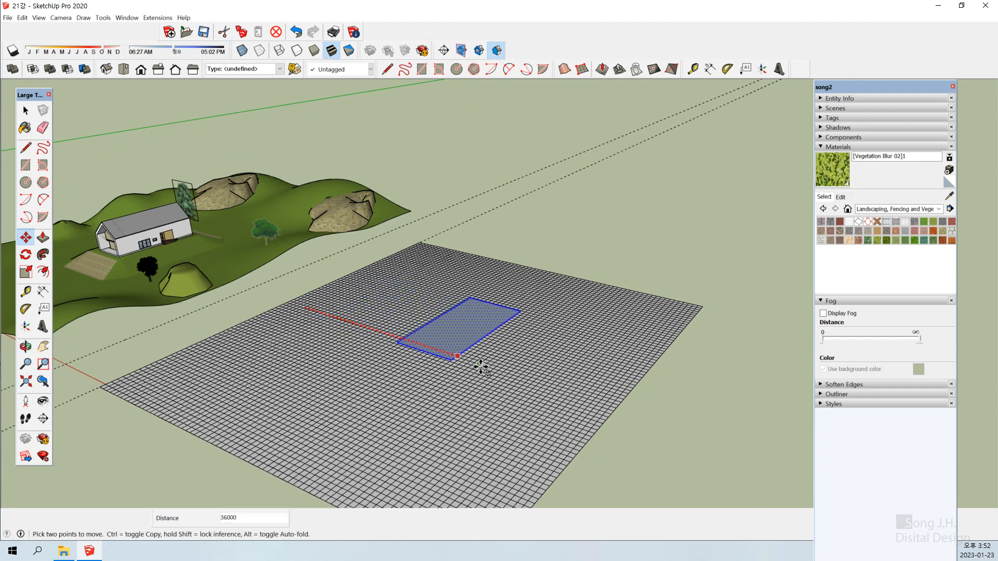
click(710, 441)
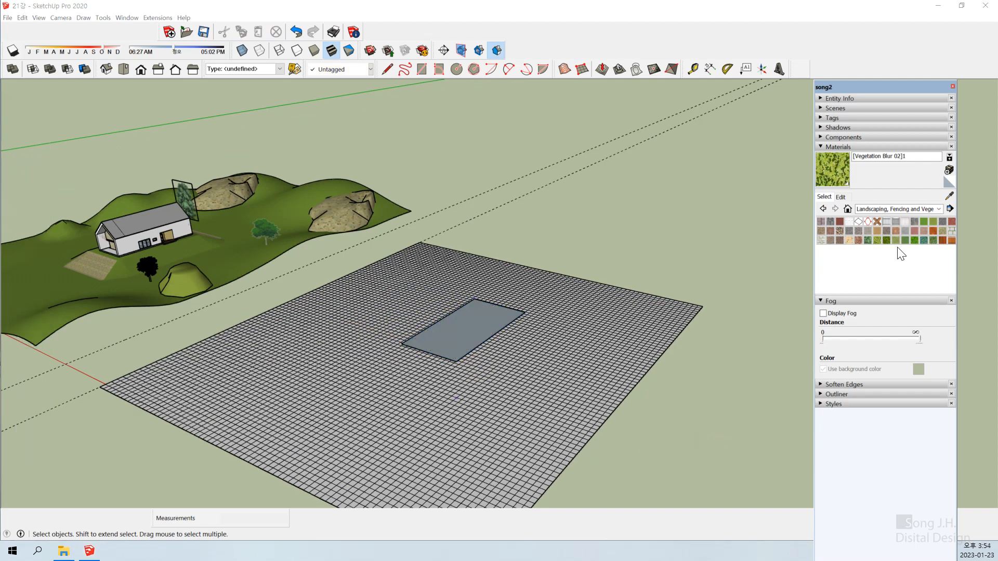
- Select the pad rectangle with its edges and move it straight up above the grid by about 3320
middle_drag(375, 410, 492, 302)
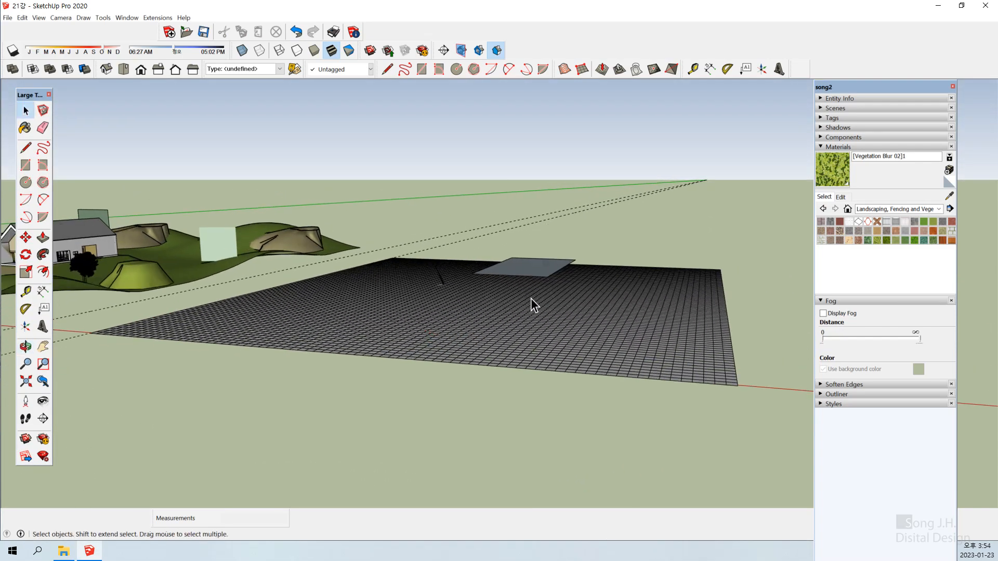
click(529, 266)
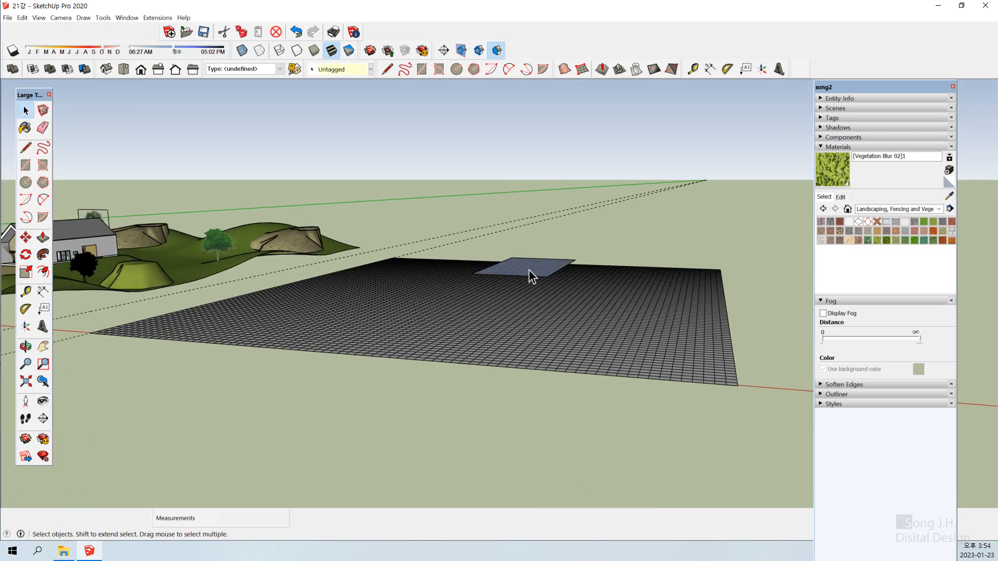
double_click(529, 271)
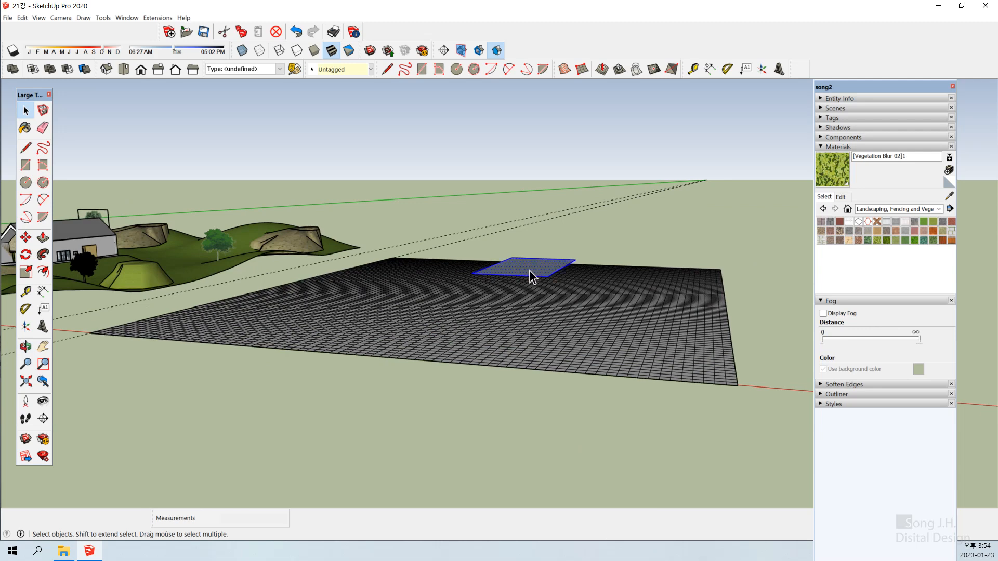
key(m)
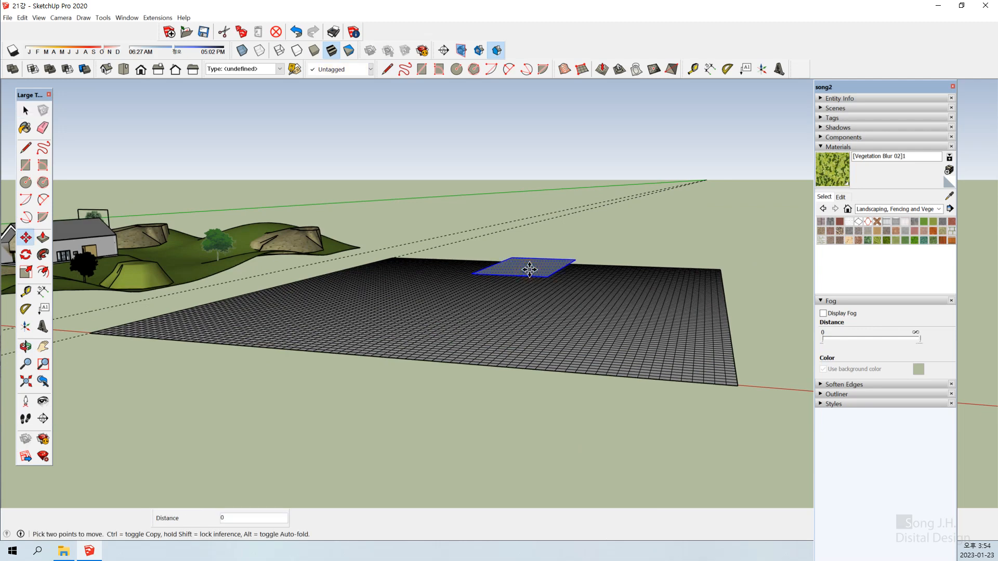
click(529, 269)
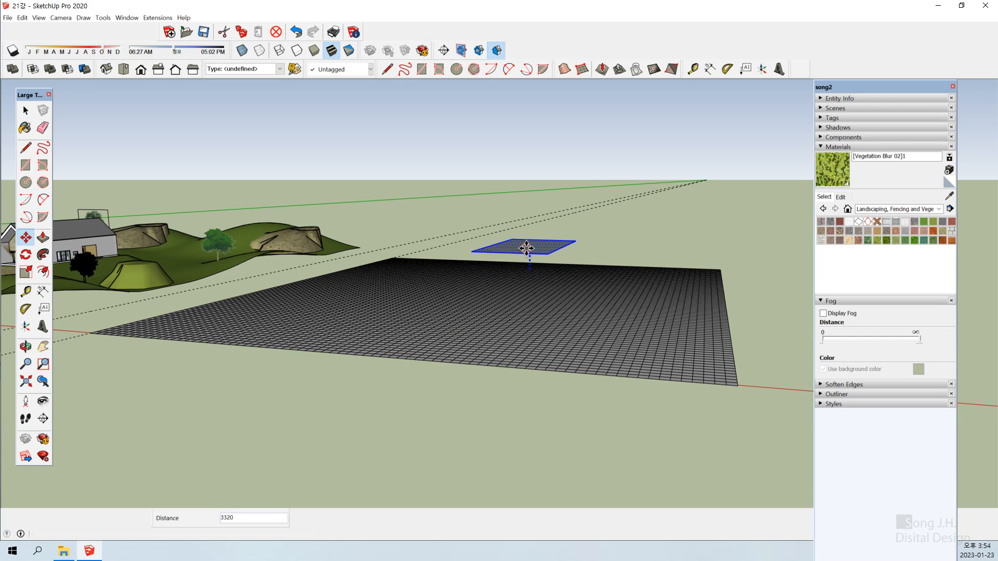
click(527, 249)
key(space)
click(762, 357)
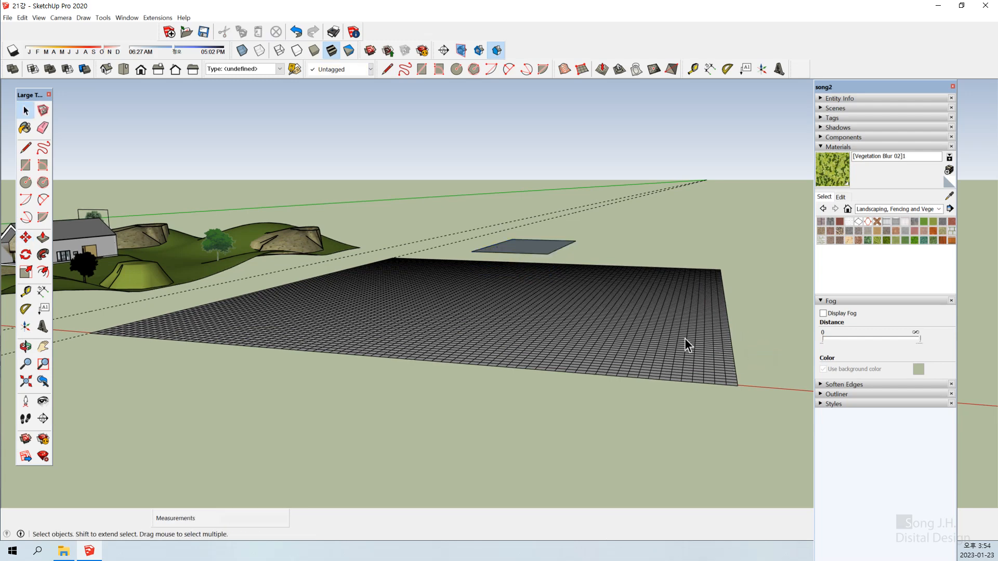
middle_drag(686, 344, 473, 172)
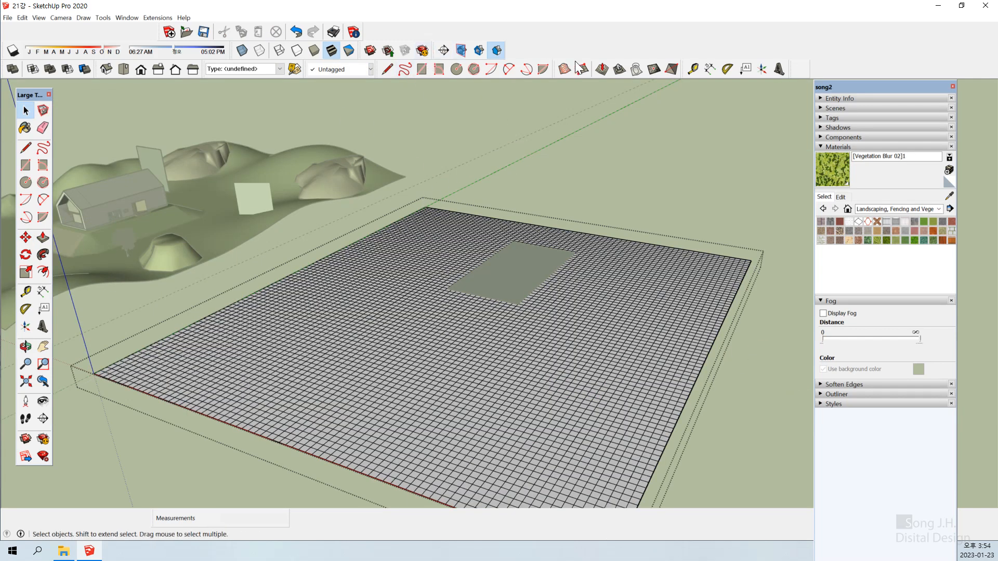
click(617, 70)
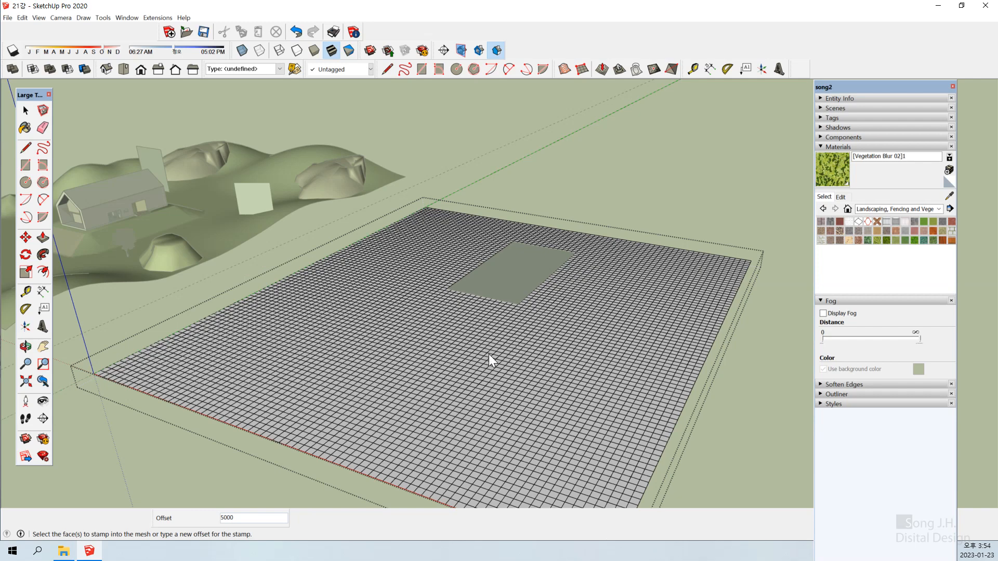
middle_drag(494, 347, 516, 278)
click(522, 260)
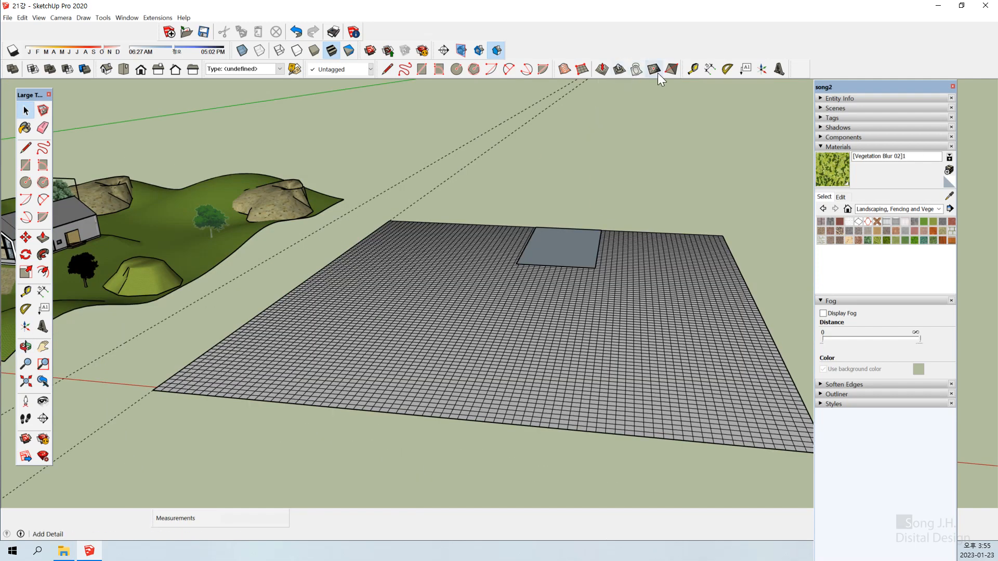
- Stamp the floating rectangle into the grid with an offset of 5000 and raise the stamped area into a sloped platform
click(617, 69)
click(570, 248)
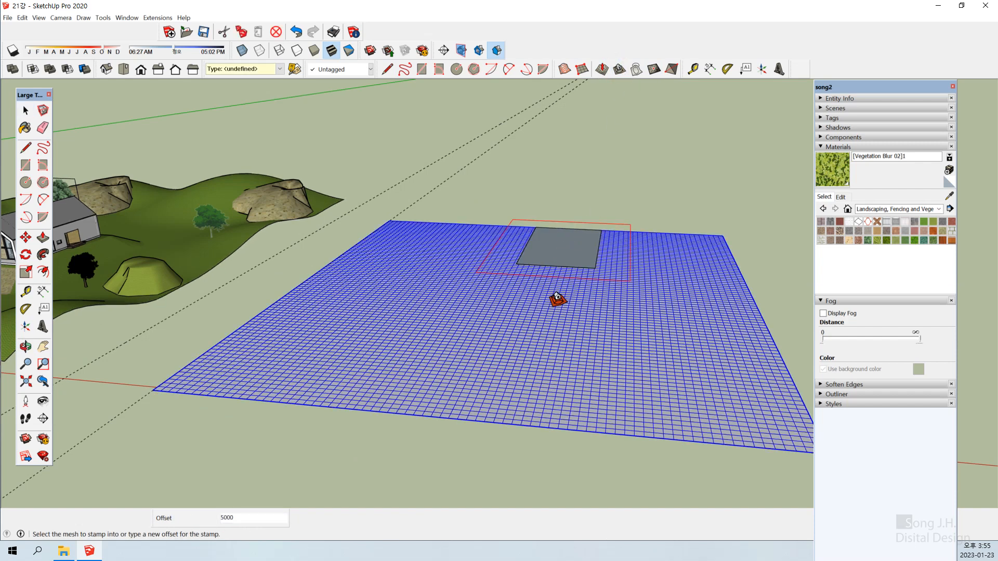
click(556, 296)
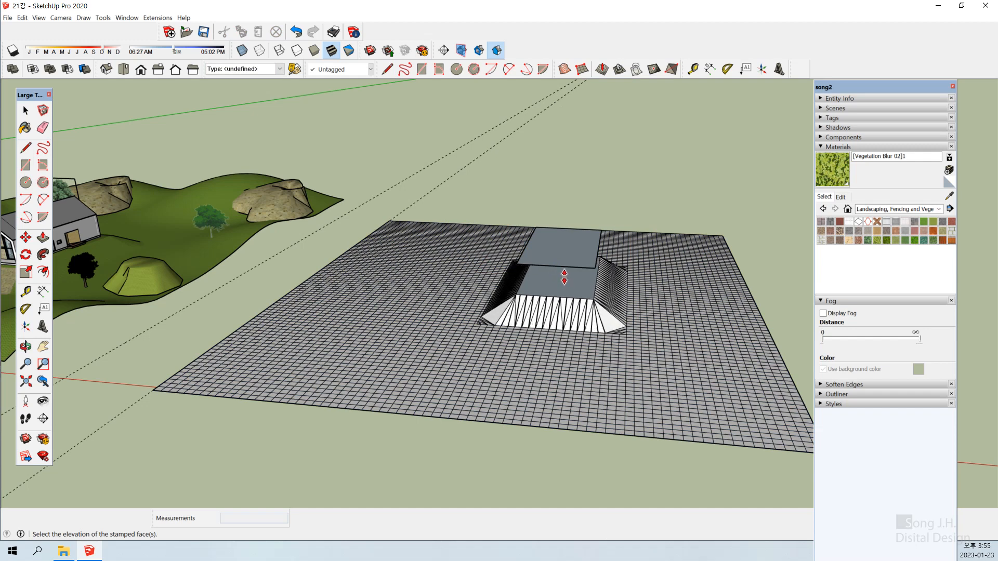
click(564, 277)
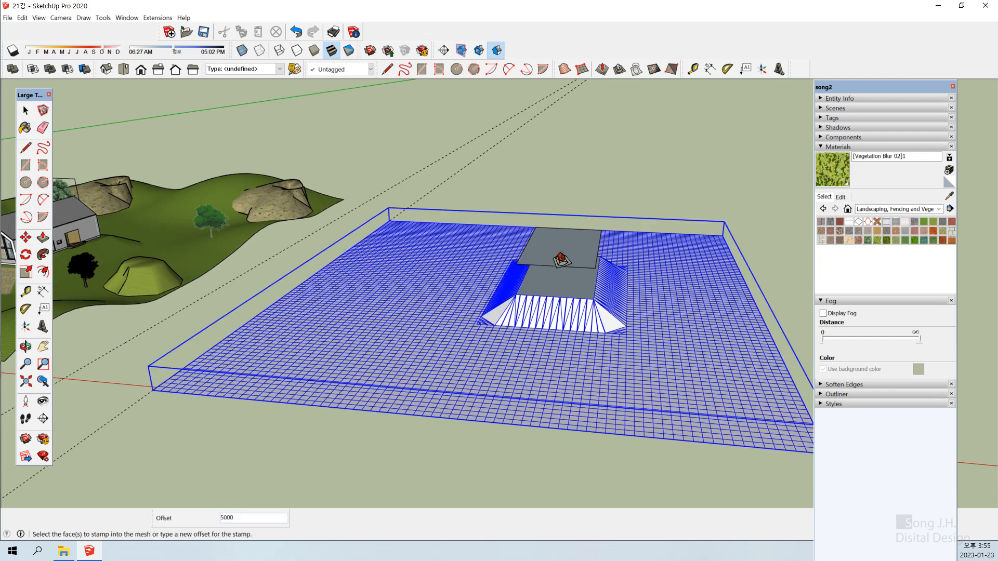
- Undo the stamp made with the 5000 offset
click(560, 258)
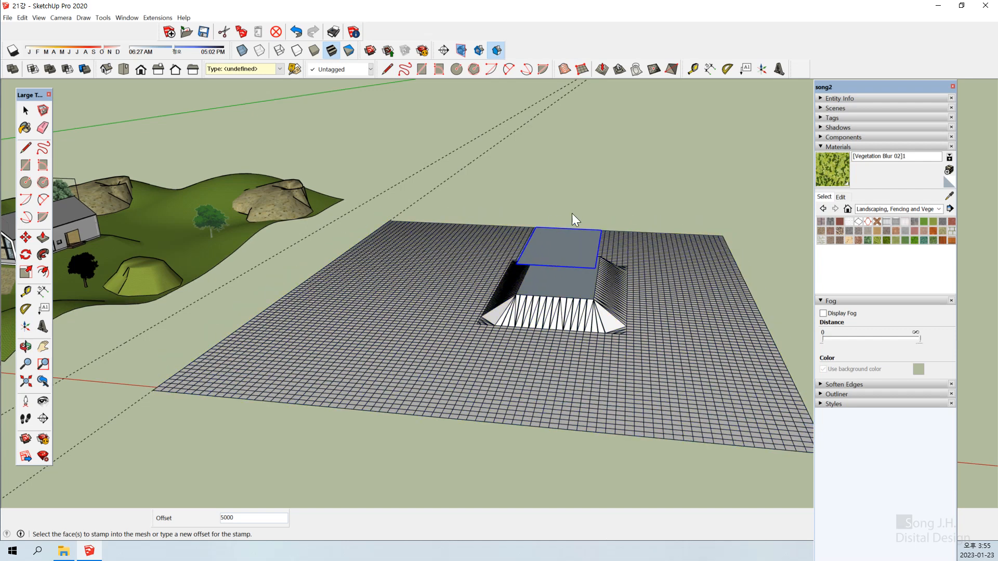
click(578, 239)
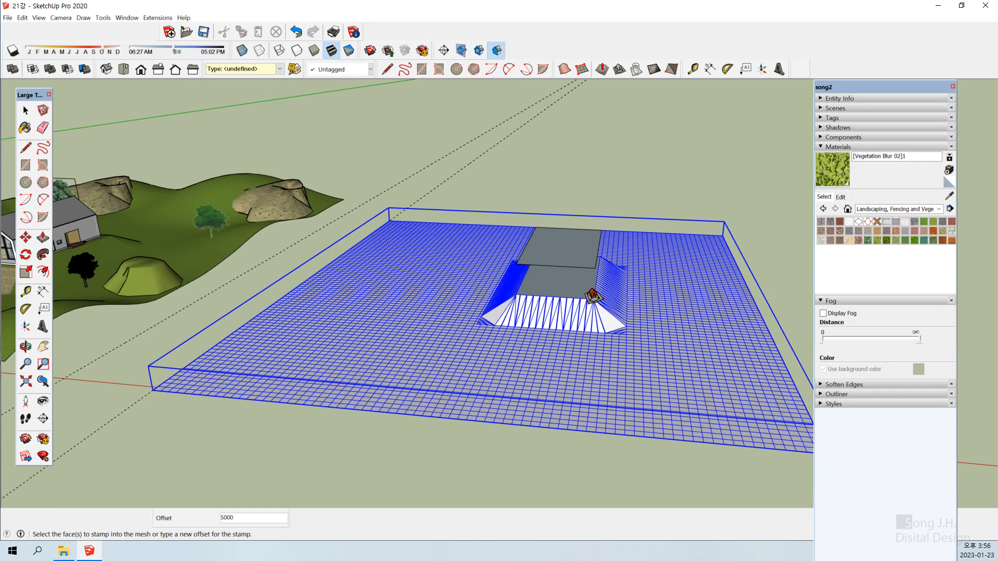
click(593, 295)
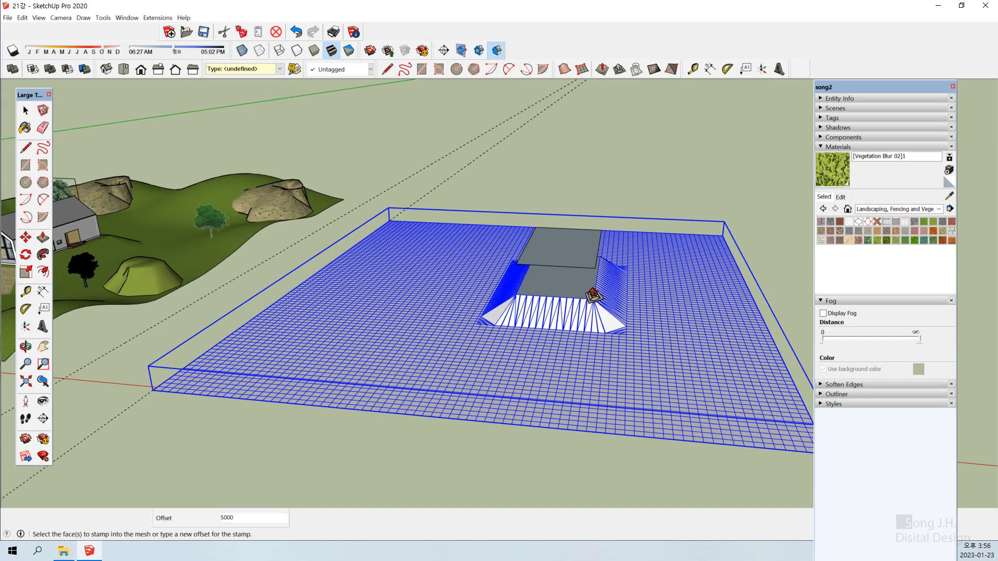
key(ctrl+z)
- Stamp the floating rectangle into the grid with an offset of 500 and raise the stamped area into a steep-sided platform
click(551, 243)
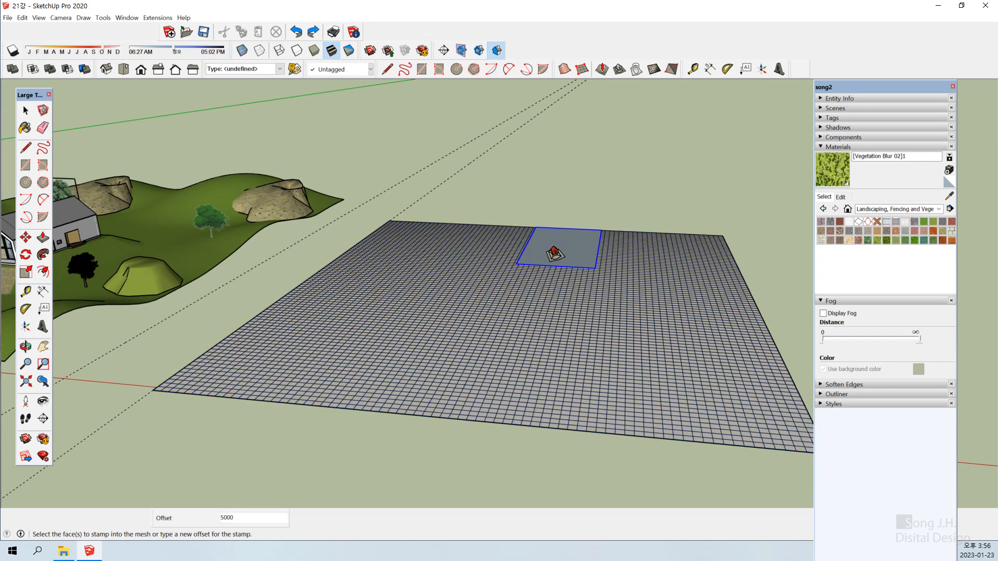
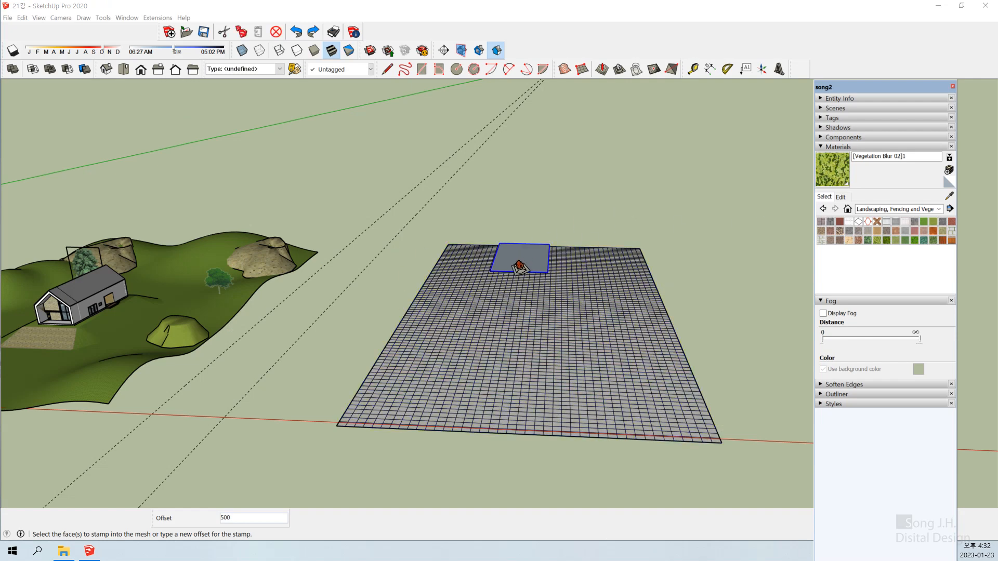
click(615, 74)
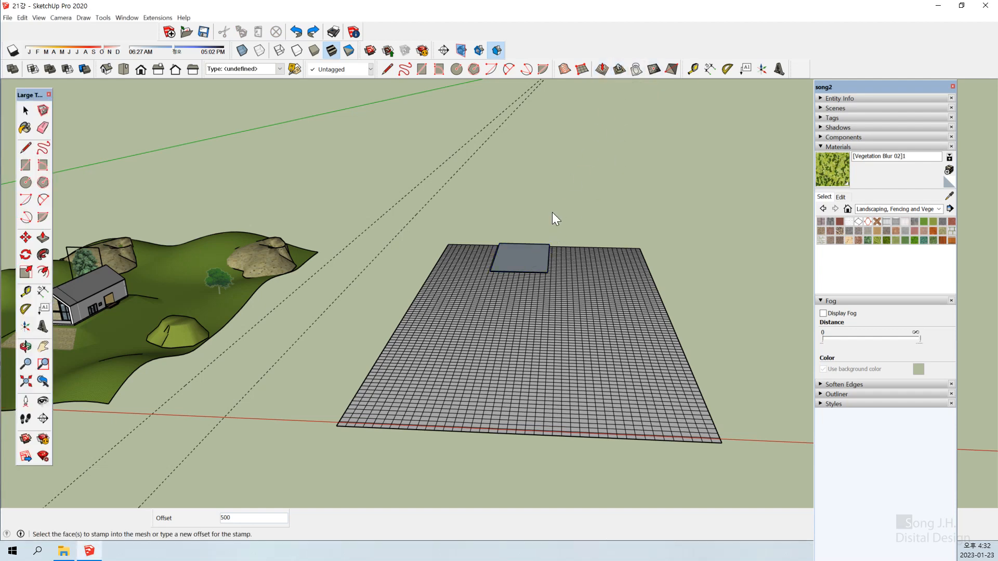
click(517, 257)
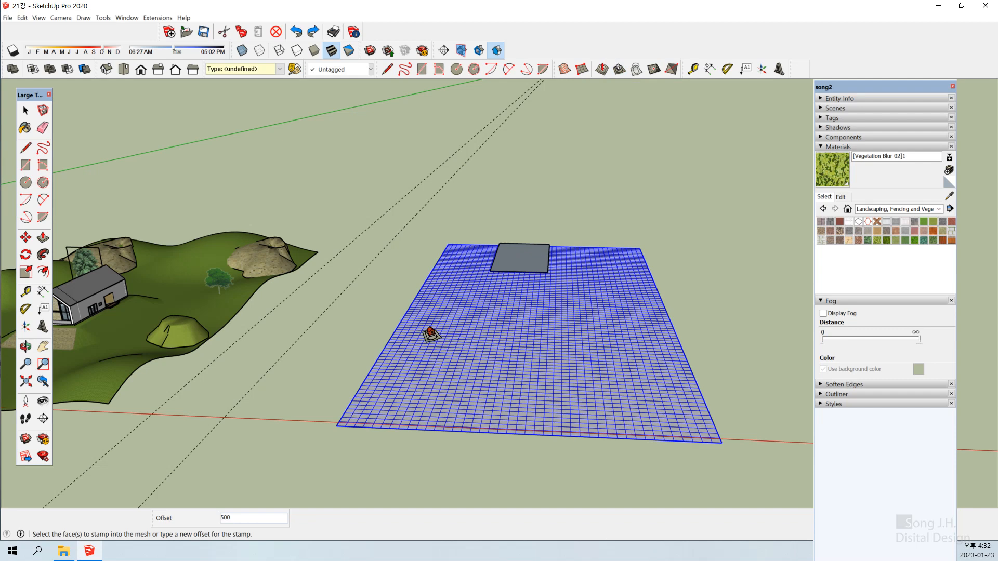
scroll(431, 334, up, 3)
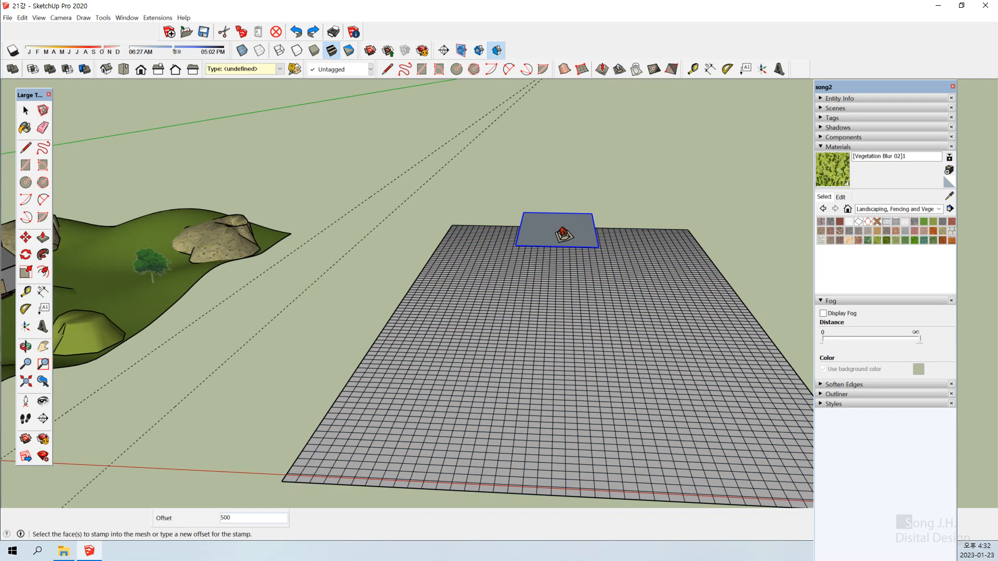
click(564, 232)
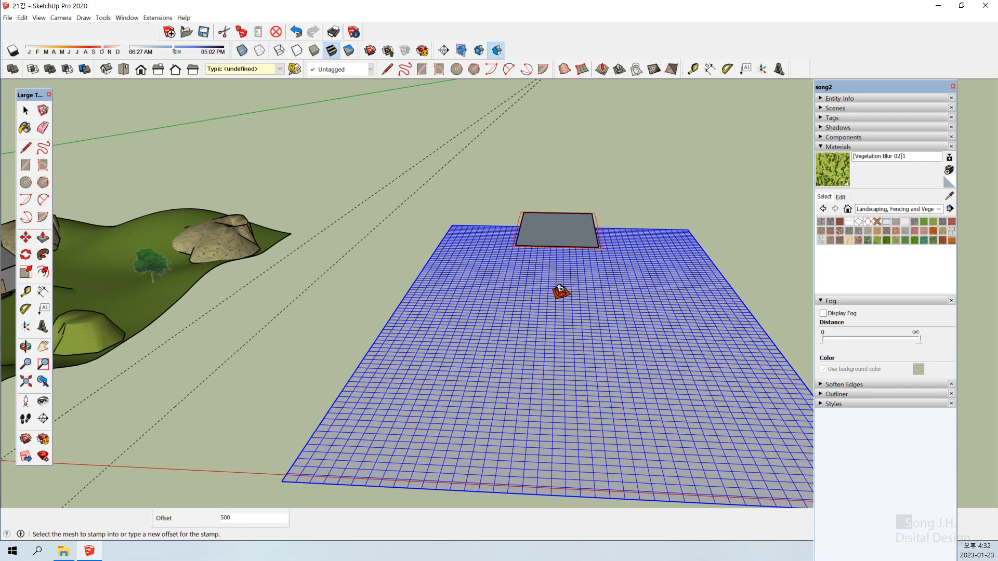
click(562, 295)
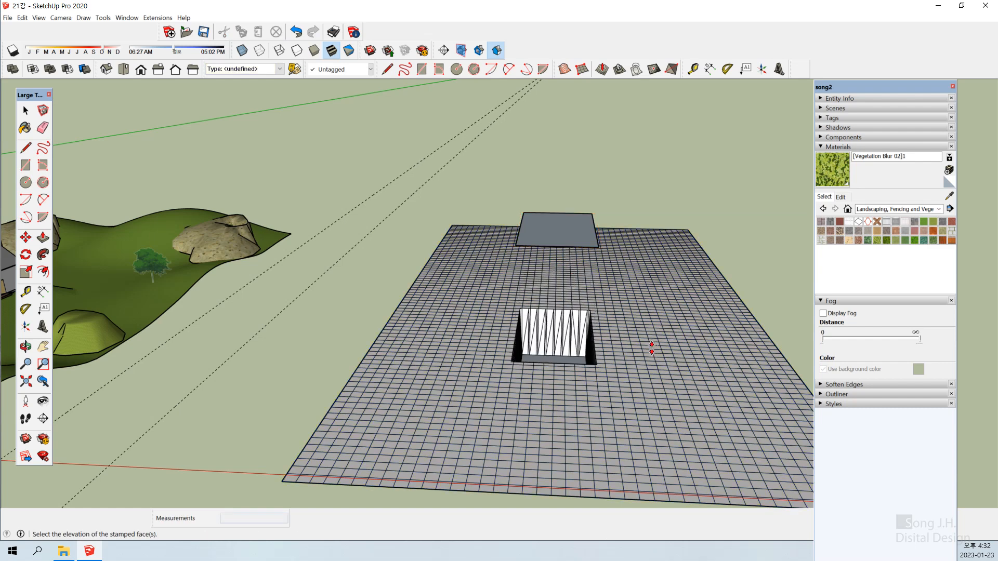
click(579, 272)
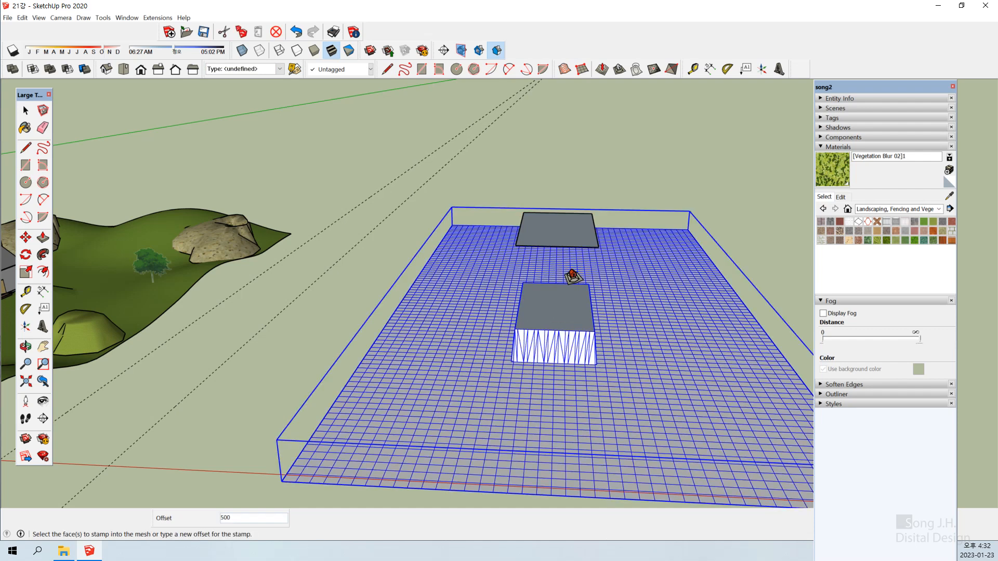
key(space)
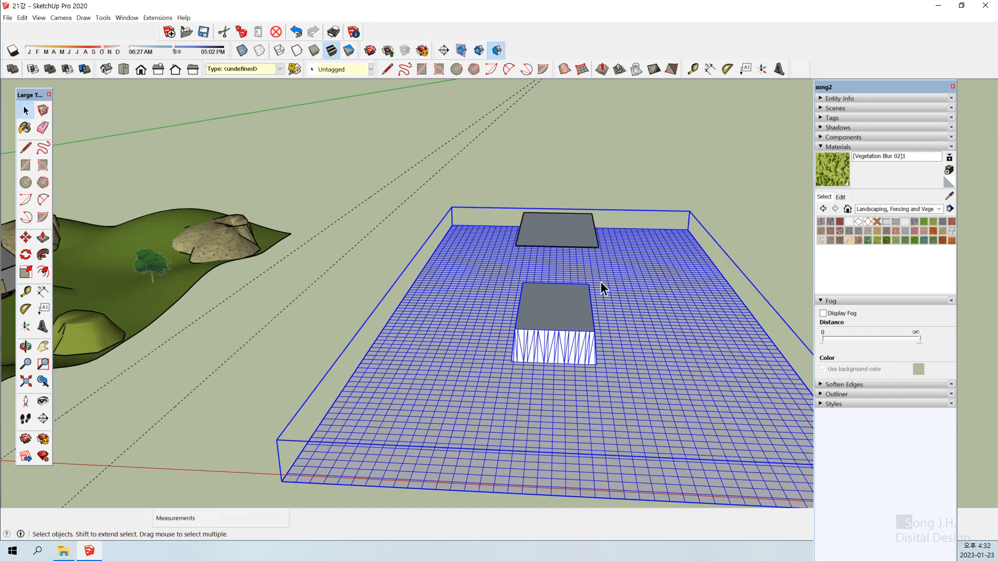
click(727, 201)
middle_drag(664, 241, 541, 319)
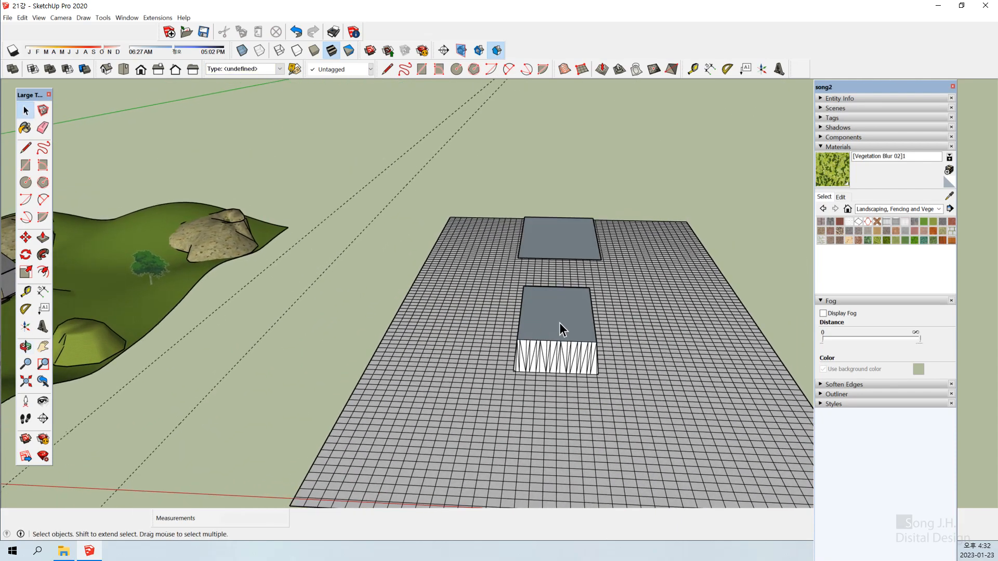
click(559, 323)
click(560, 321)
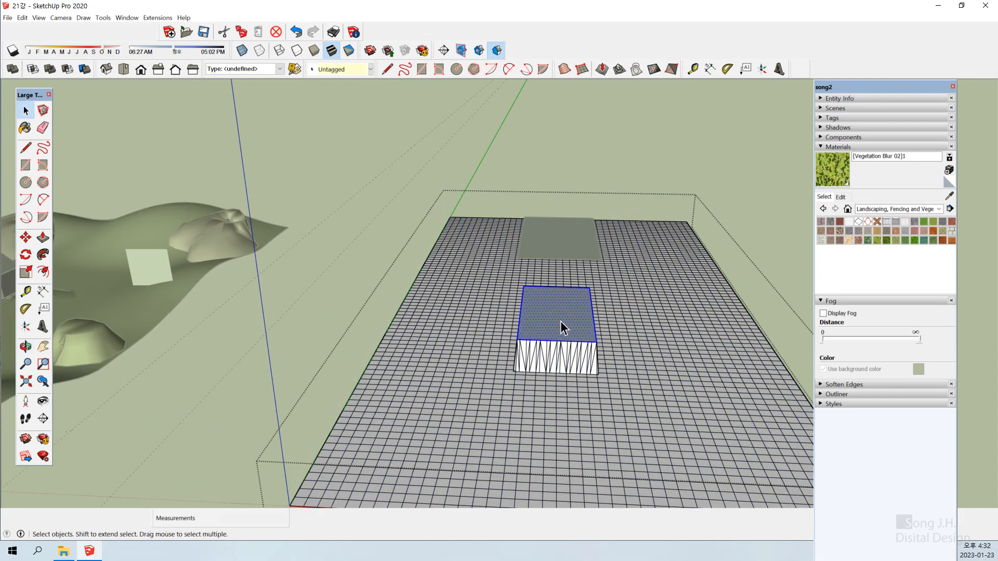
key(m)
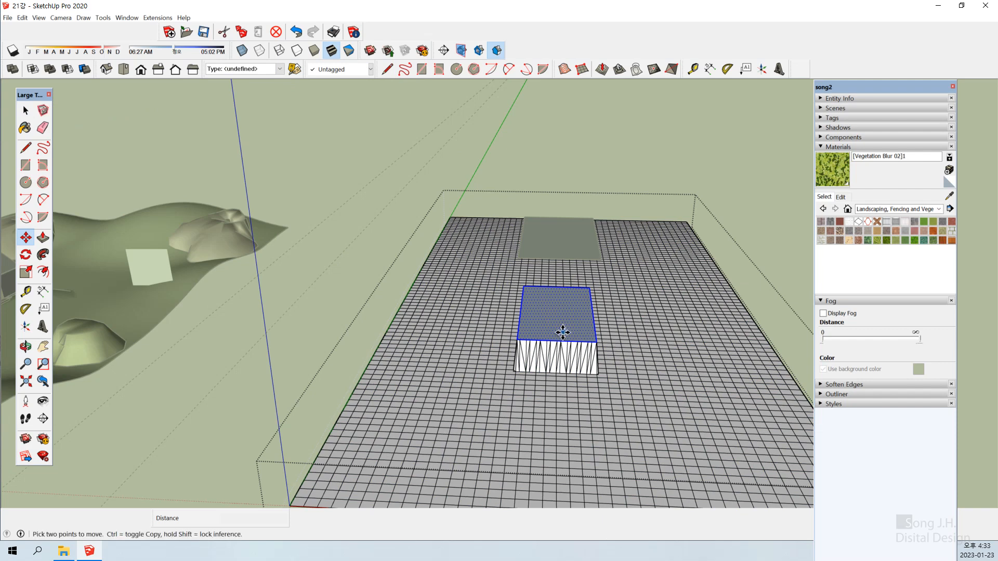
key(space)
click(641, 151)
middle_drag(642, 151, 735, 326)
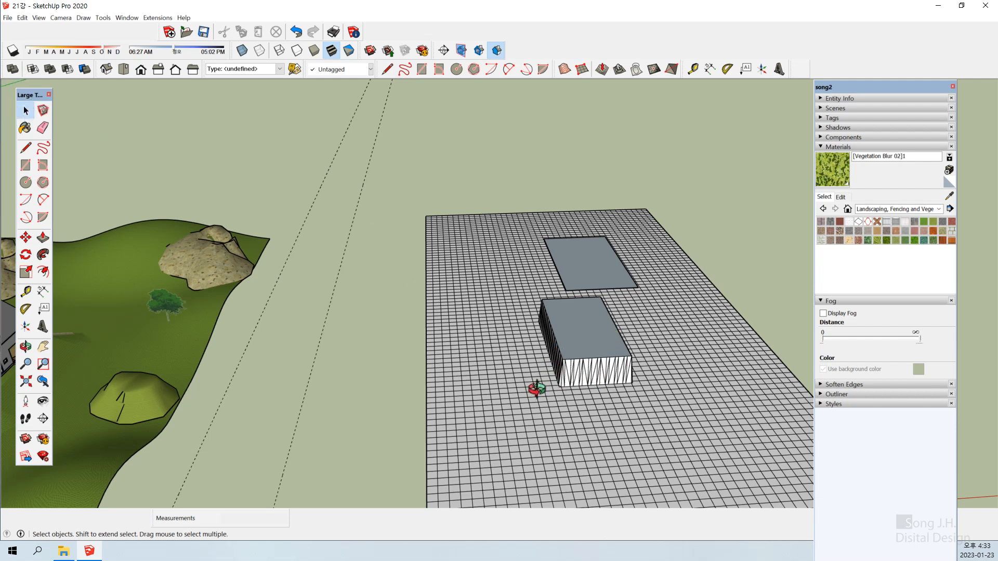
- Undo the straight-sided platform stamp so the grid terrain is flat beneath the floating rectangle
scroll(653, 320, down, 3)
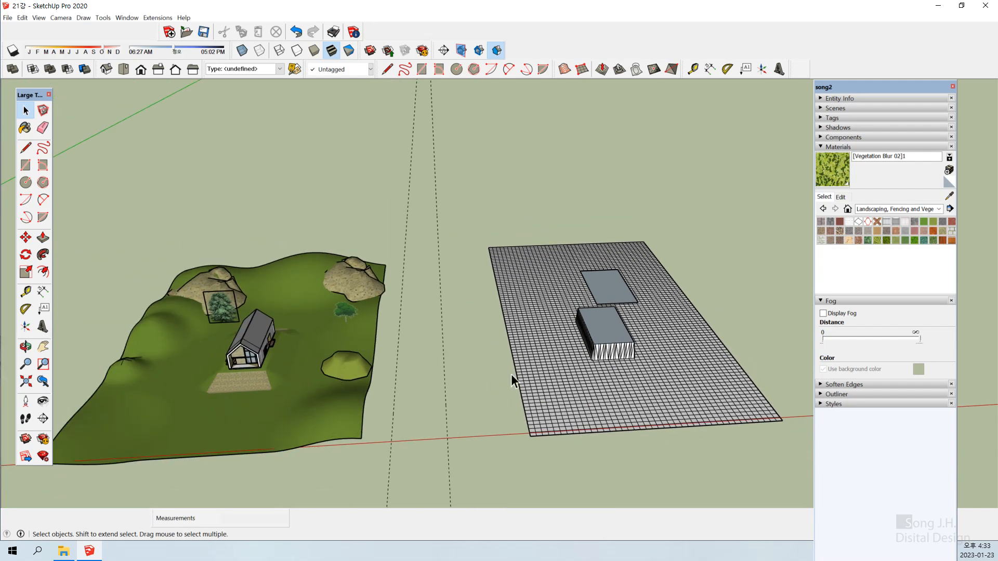
middle_drag(254, 387, 643, 311)
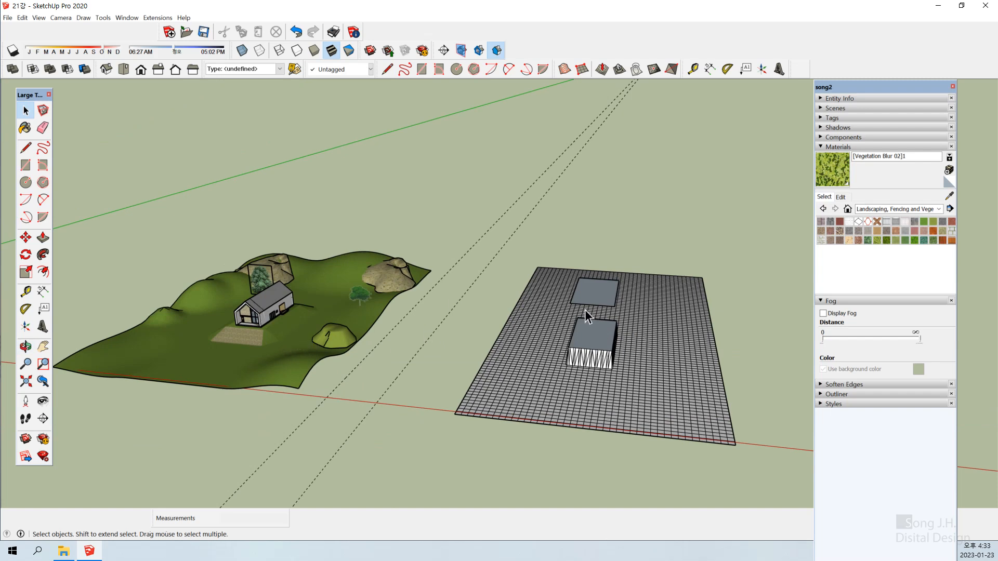
middle_drag(233, 346, 291, 376)
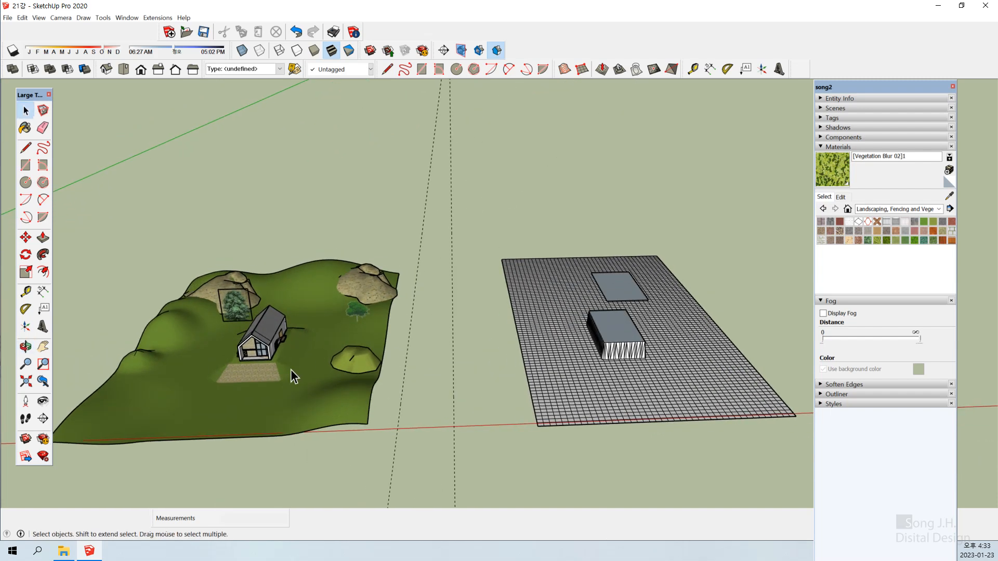
scroll(260, 370, up, 1)
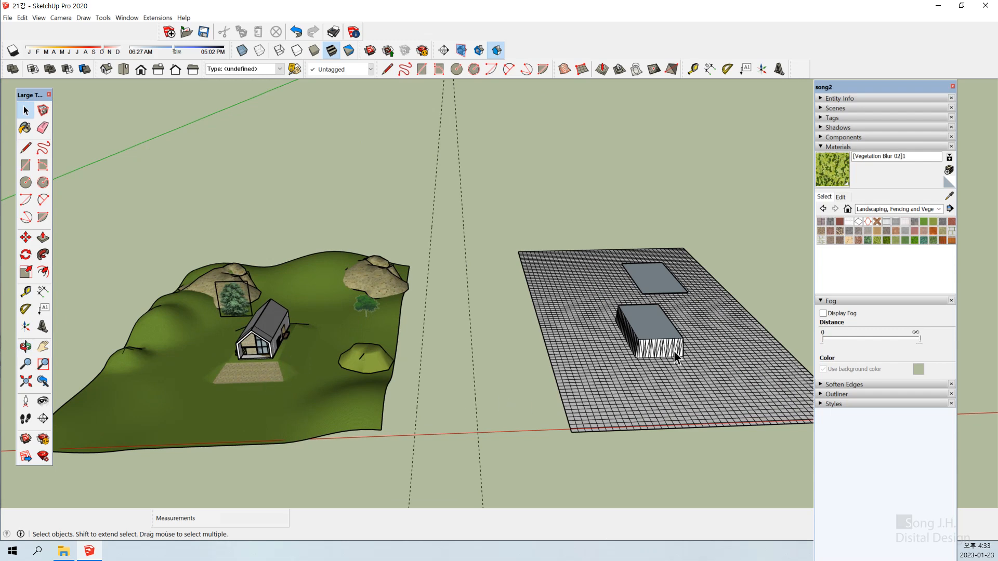
middle_drag(674, 351, 732, 383)
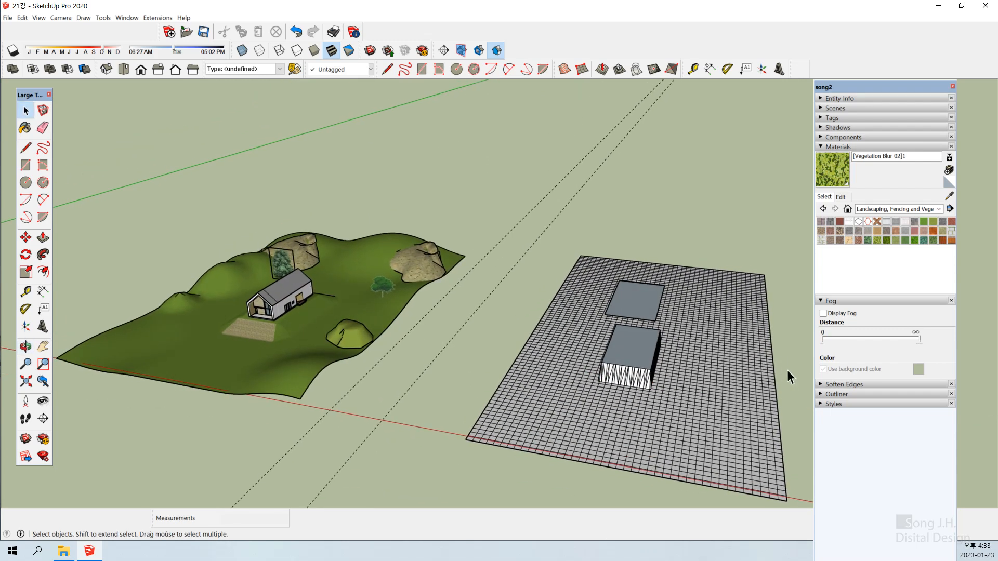
key(ctrl+z)
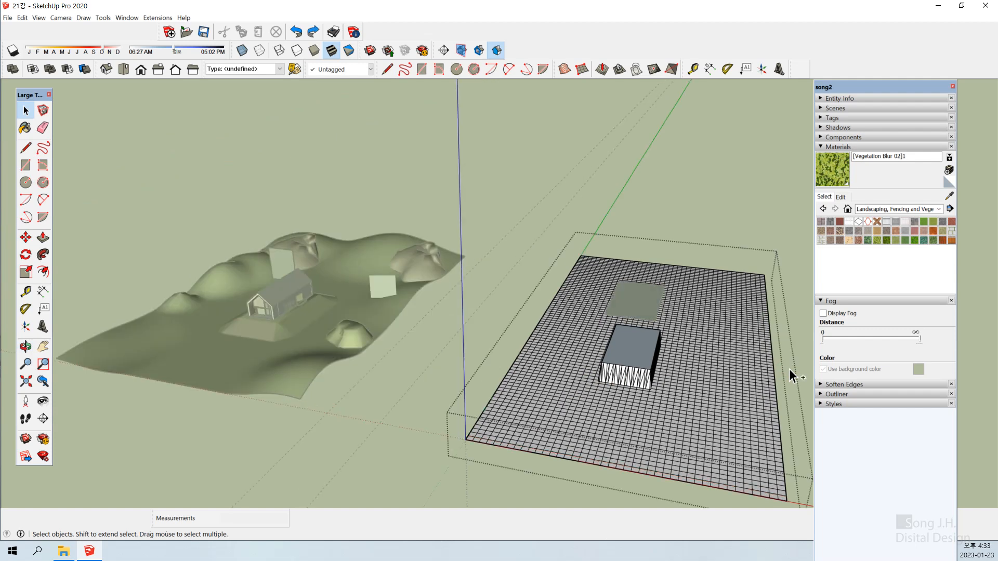
key(ctrl+z)
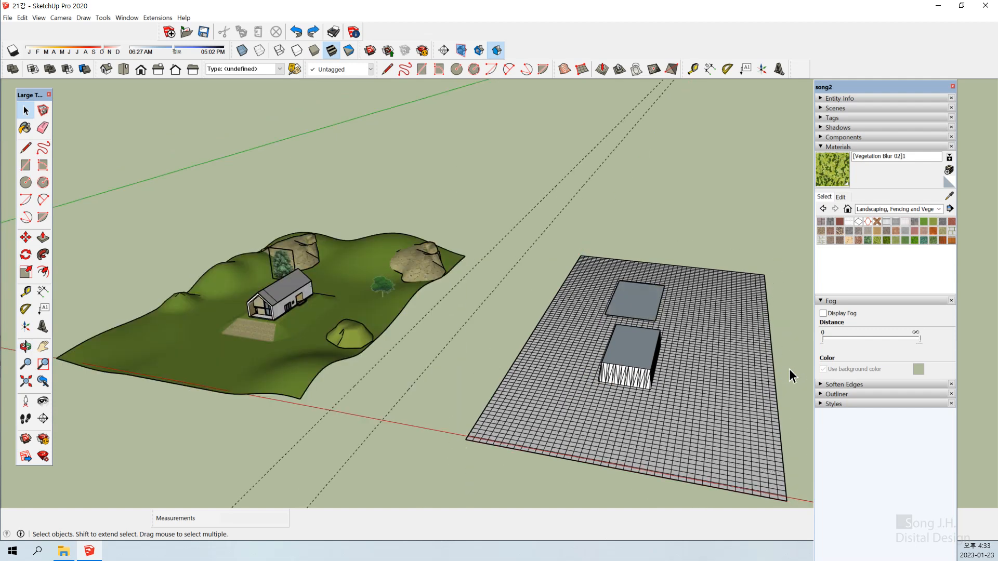
key(ctrl+z)
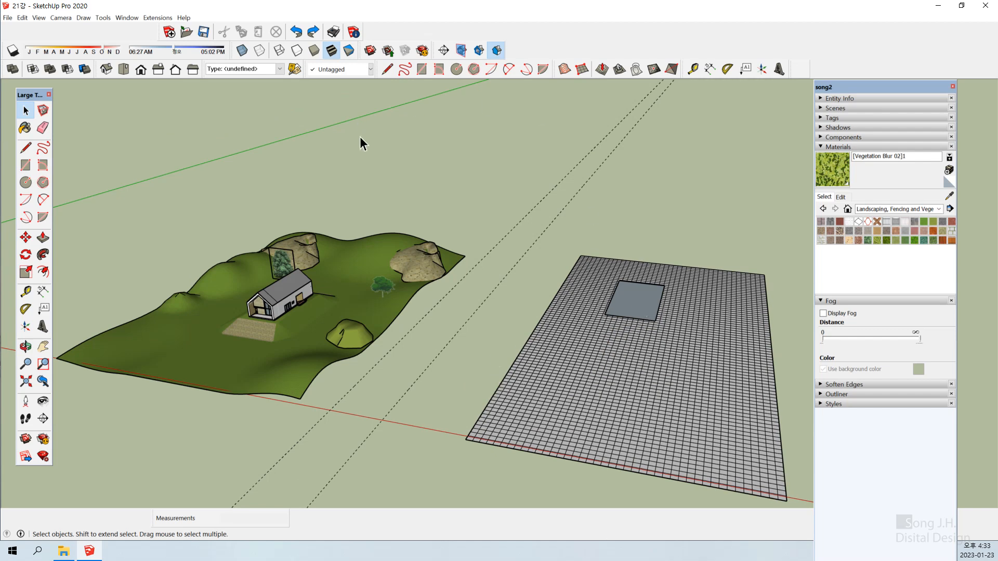
- Stamp the floating rectangle into the grid terrain with an offset of 2000, raising a platform with sloped sides
click(618, 68)
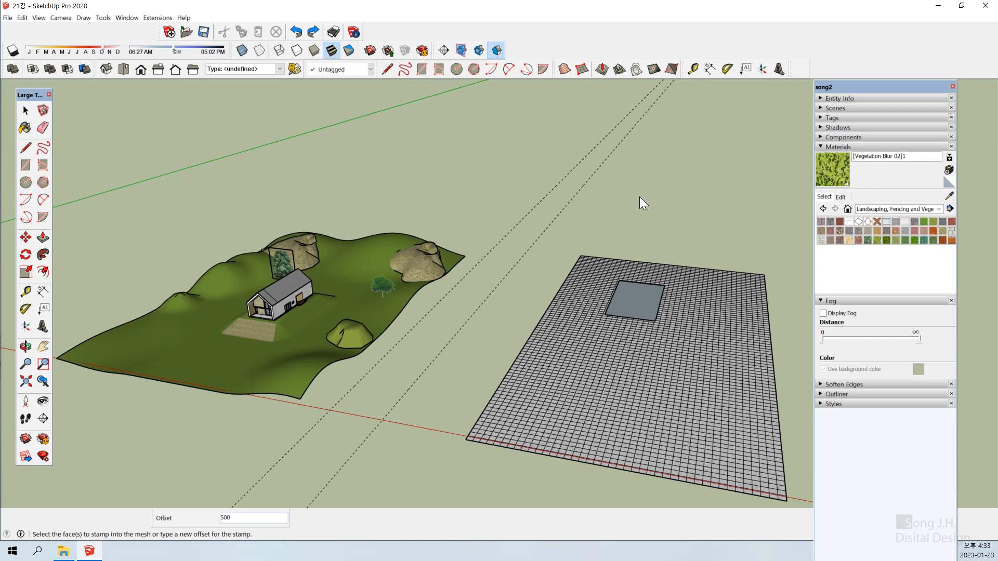
text(2000)
click(654, 295)
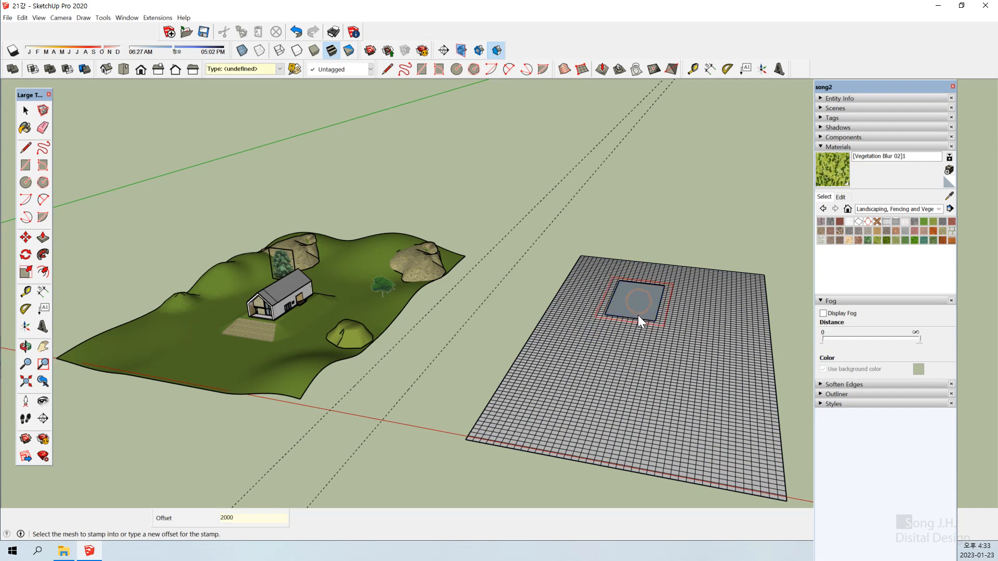
click(636, 344)
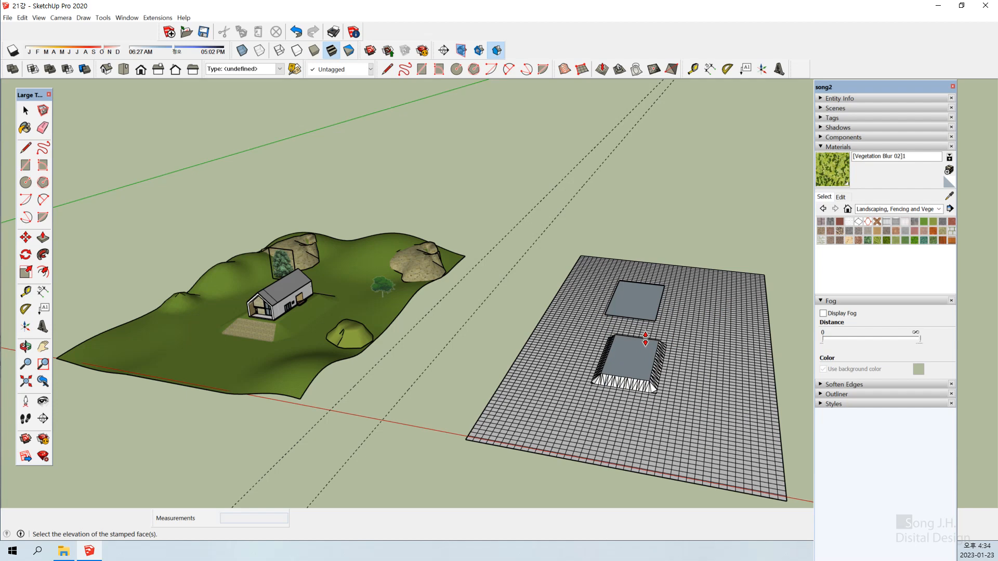
click(643, 339)
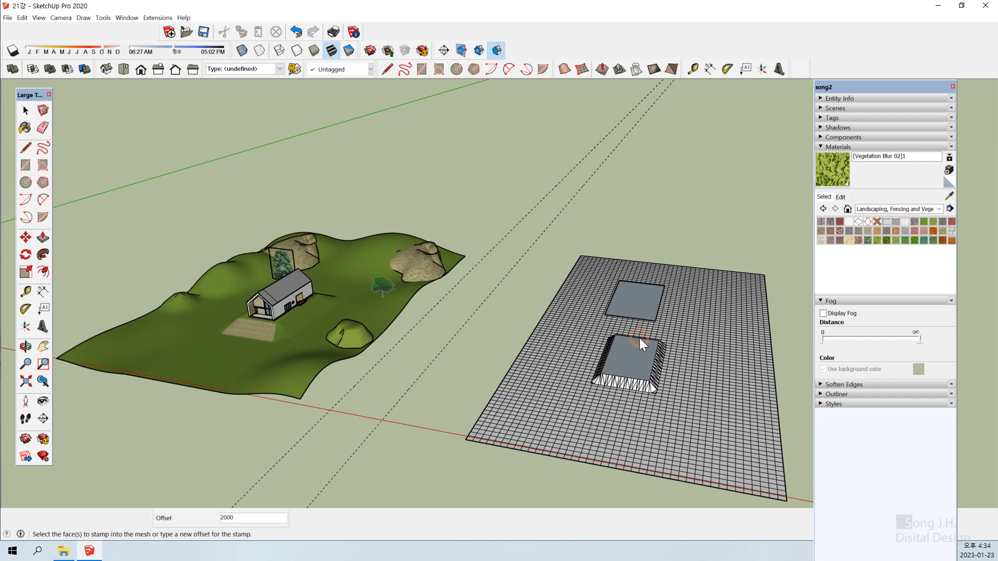
key(space)
- Undo the platform stamp made with the 2000 offset
middle_drag(626, 457, 561, 380)
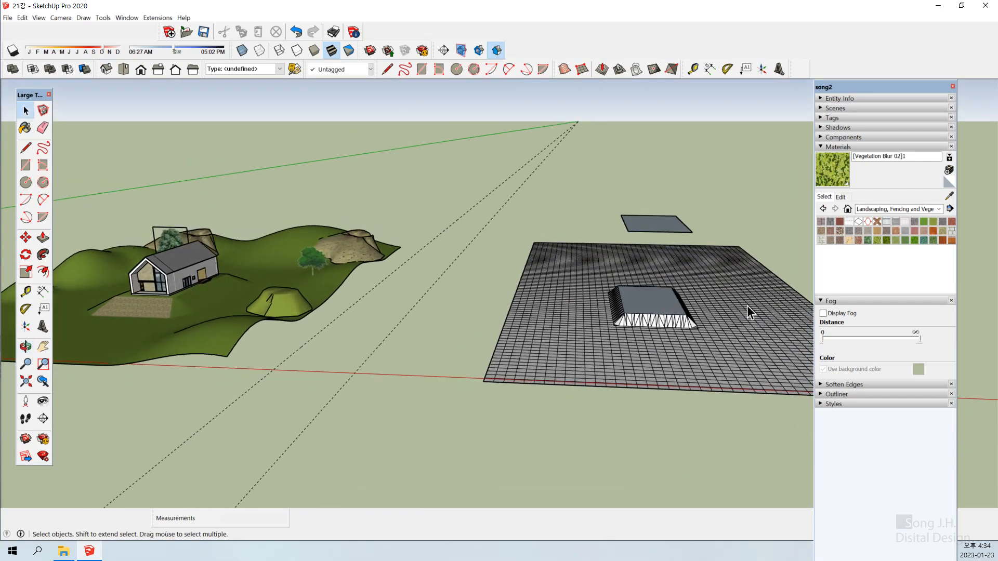
scroll(745, 309, up, 1)
scroll(733, 322, up, 2)
middle_drag(686, 327, 679, 379)
scroll(507, 326, down, 3)
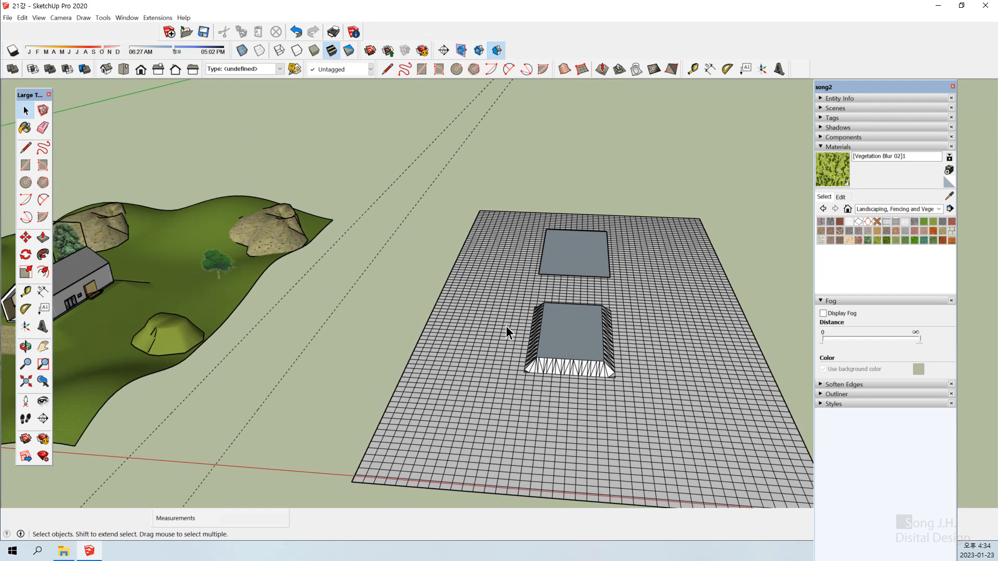
scroll(540, 327, down, 1)
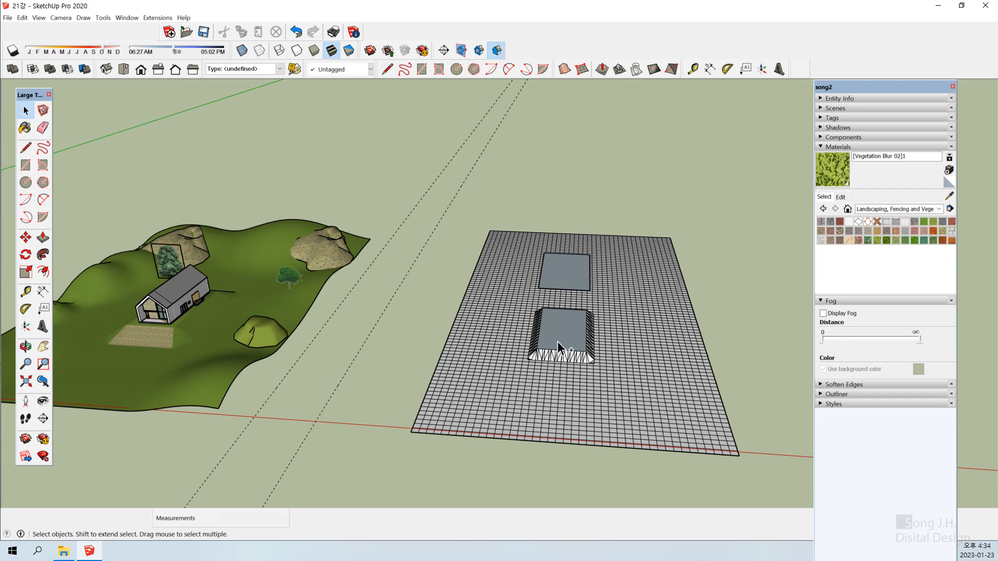
key(ctrl+z)
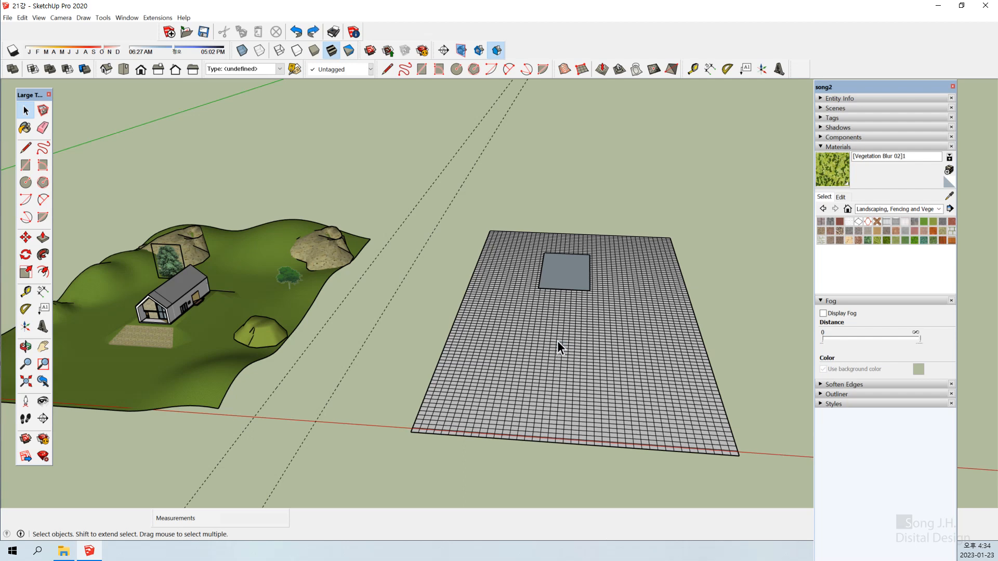
- Stamp the floating rectangle into the grid terrain with an offset of 3000 and raise the resulting platform above the mesh
click(616, 70)
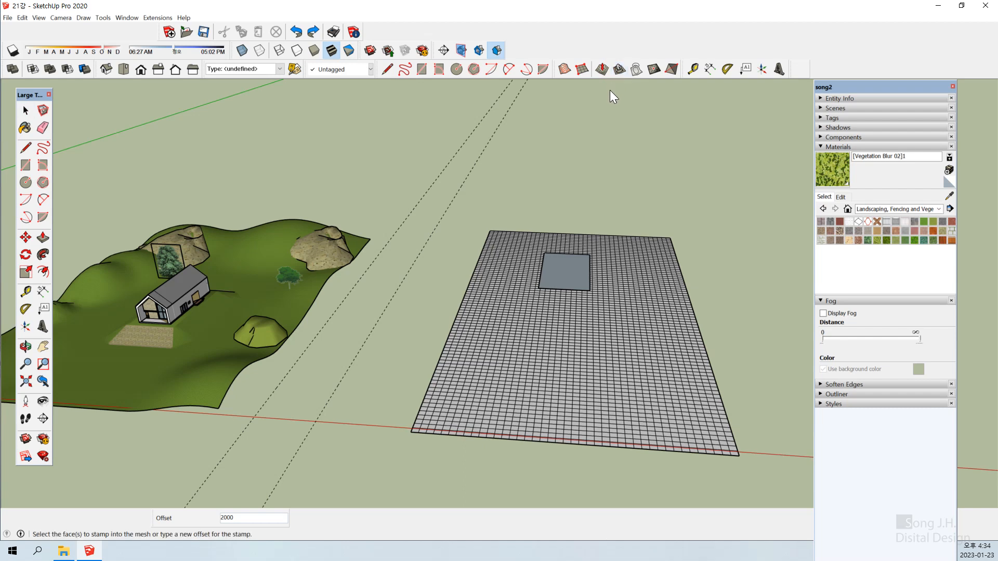
text(300)
click(564, 276)
click(564, 276)
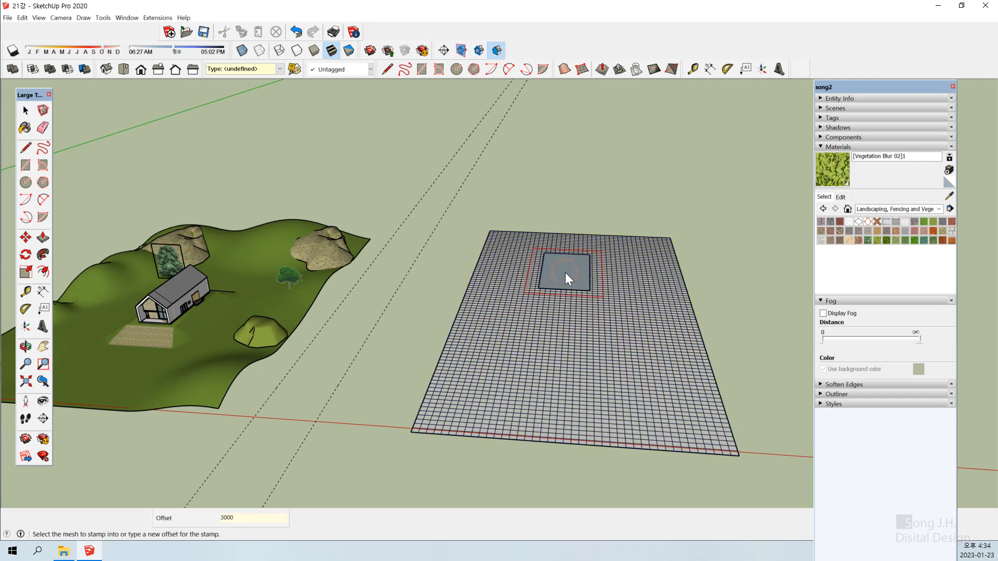
click(563, 301)
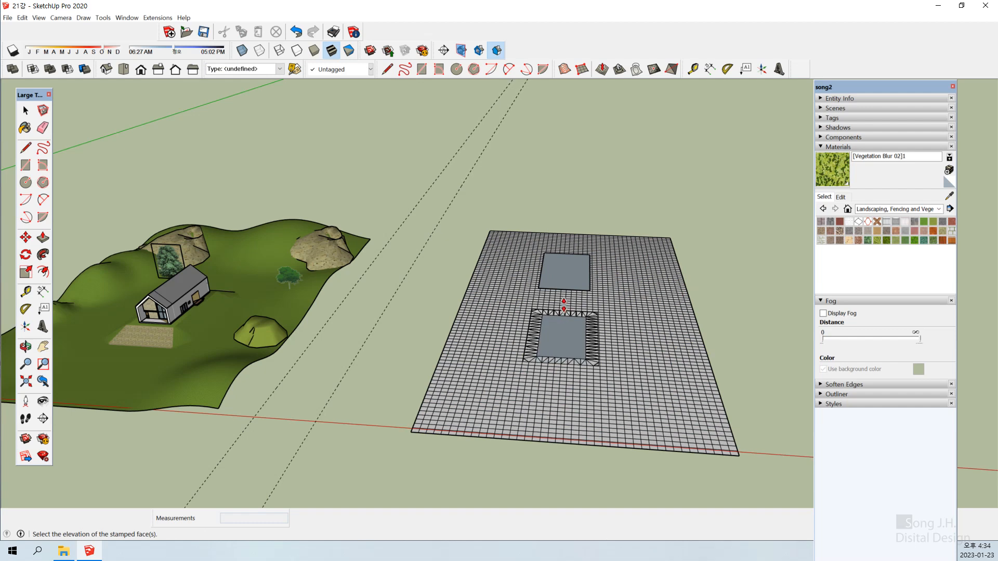
click(571, 311)
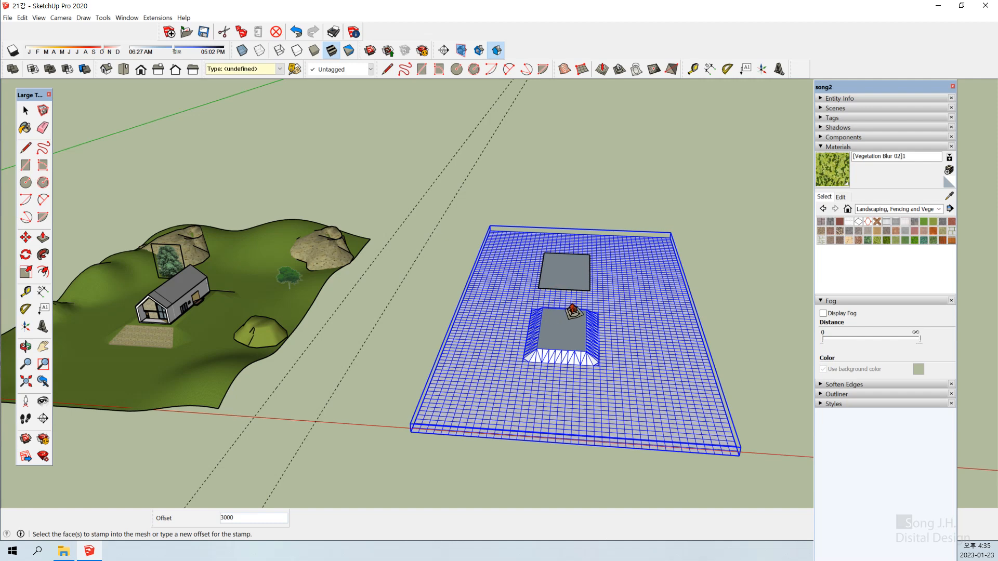
key(space)
click(738, 300)
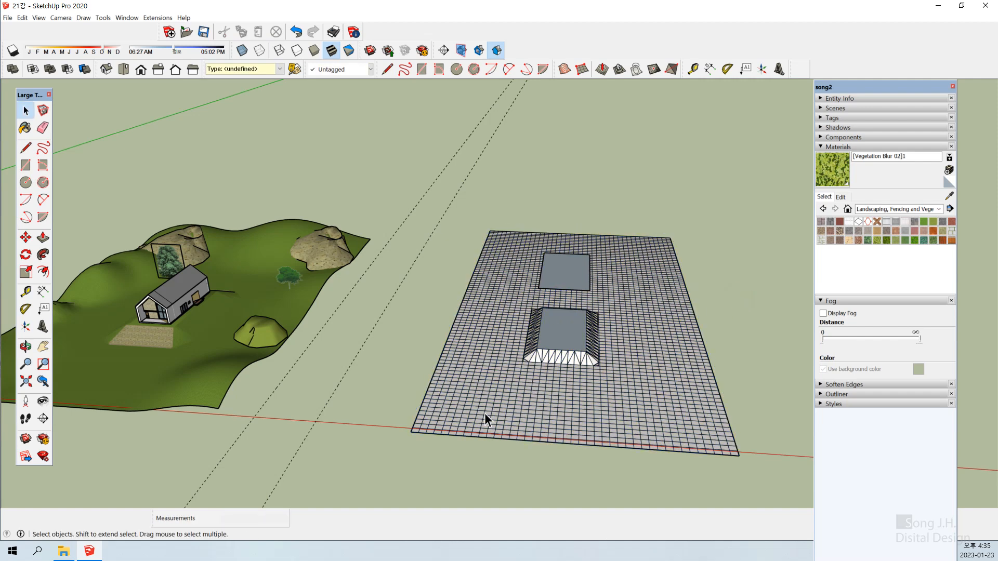
- Delete the floating rectangle above the grid terrain, keeping the stamped platform
scroll(510, 386, up, 3)
scroll(532, 356, down, 2)
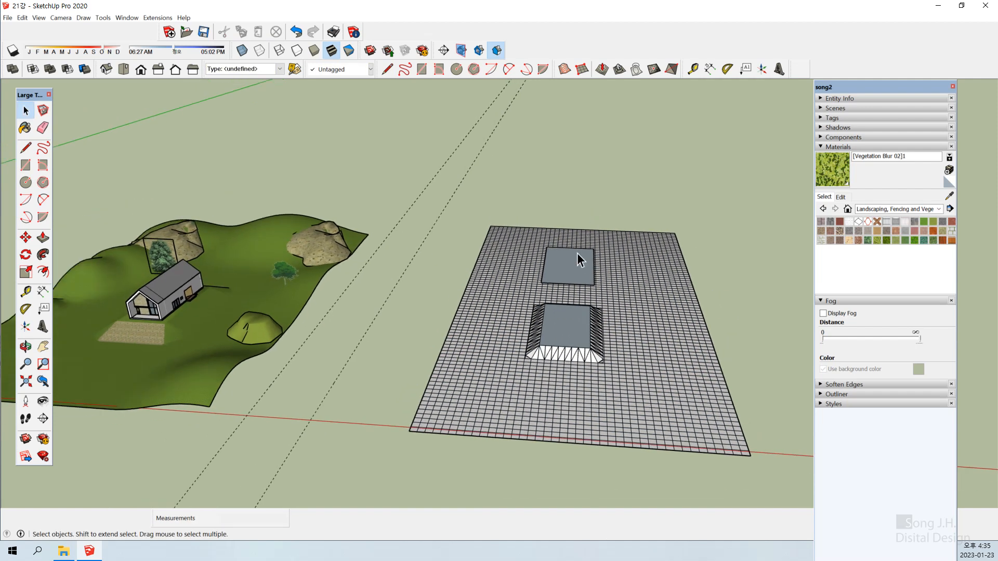
double_click(573, 266)
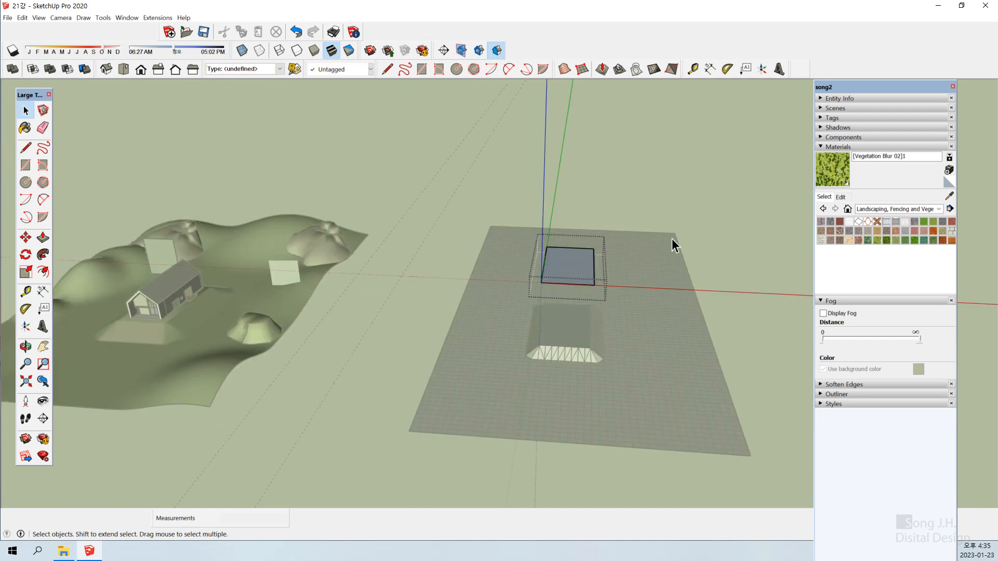
click(724, 199)
click(581, 254)
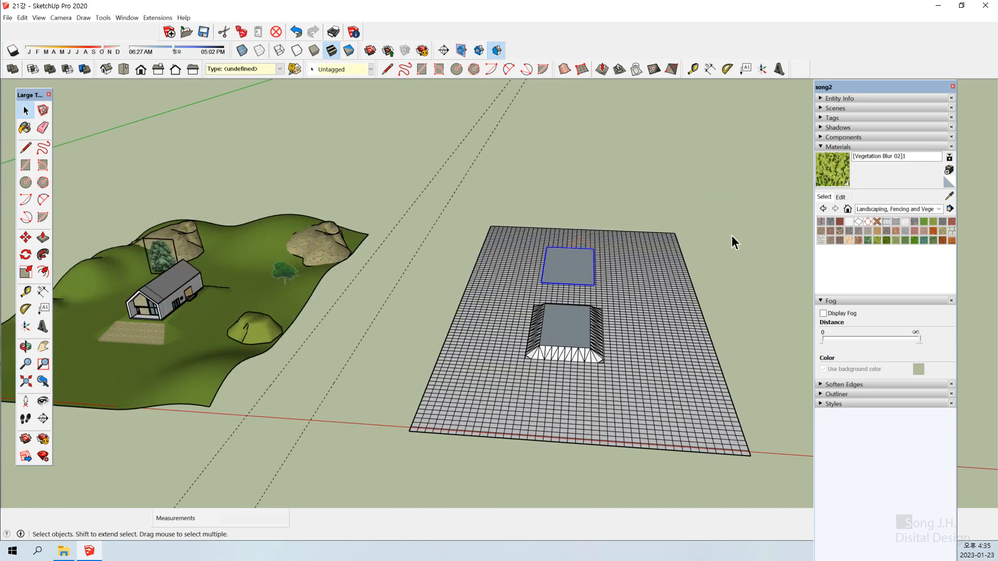
key(Delete)
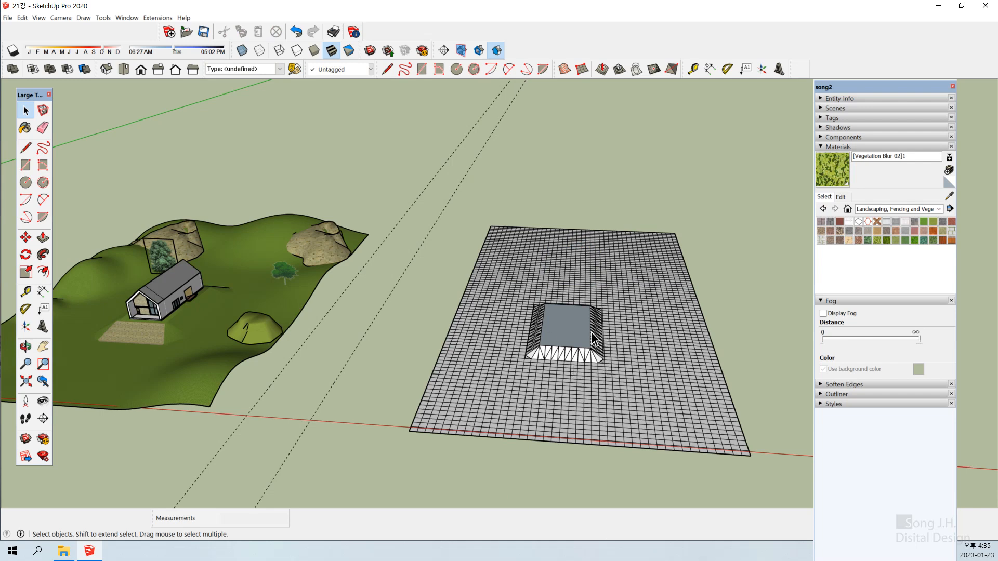
- Copy the house from the green terrain by its front bottom corner and place the copy on top of the stamped platform
click(162, 304)
middle_drag(488, 309, 398, 305)
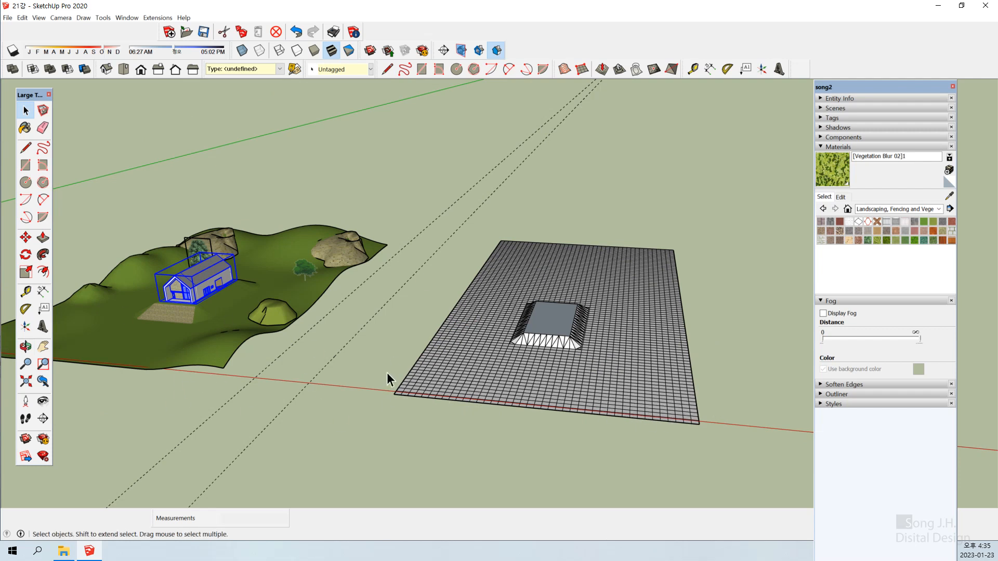
middle_drag(182, 310, 207, 332)
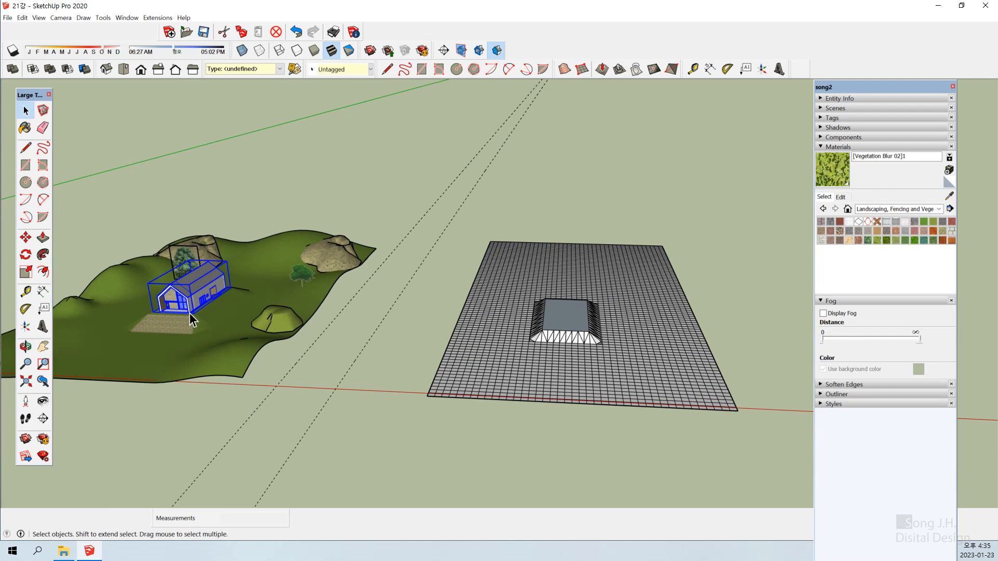
key(m)
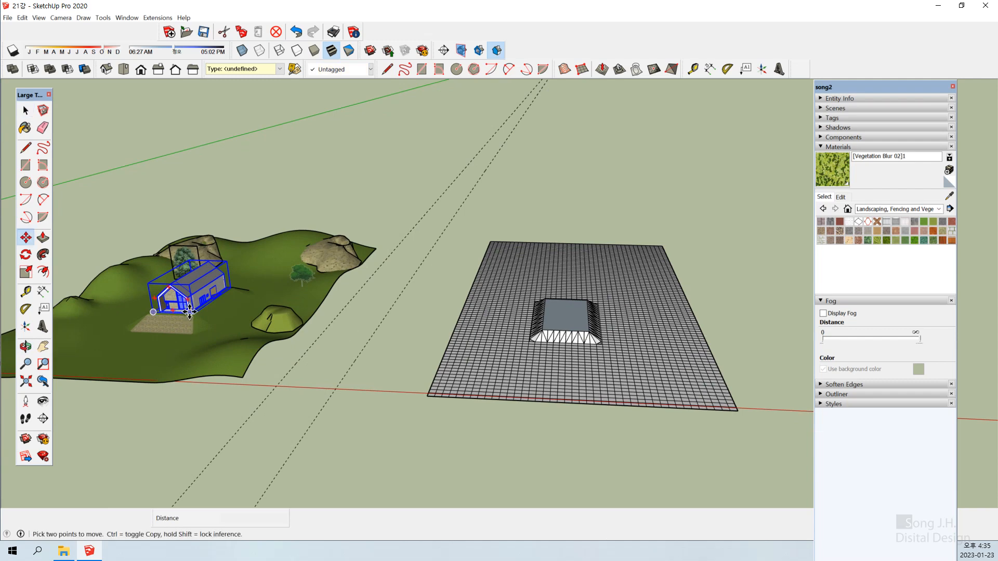
click(190, 313)
key(ctrl)
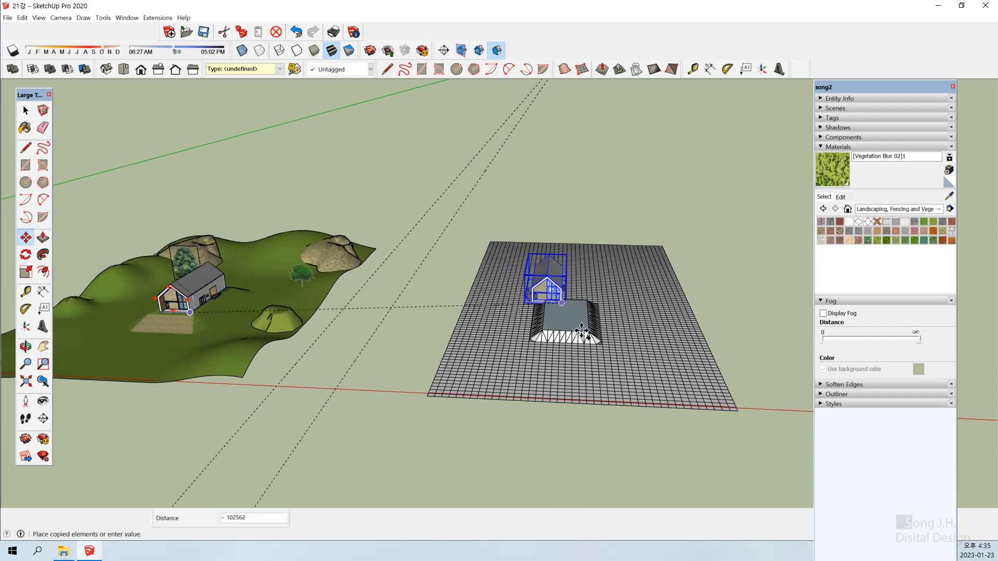
click(577, 328)
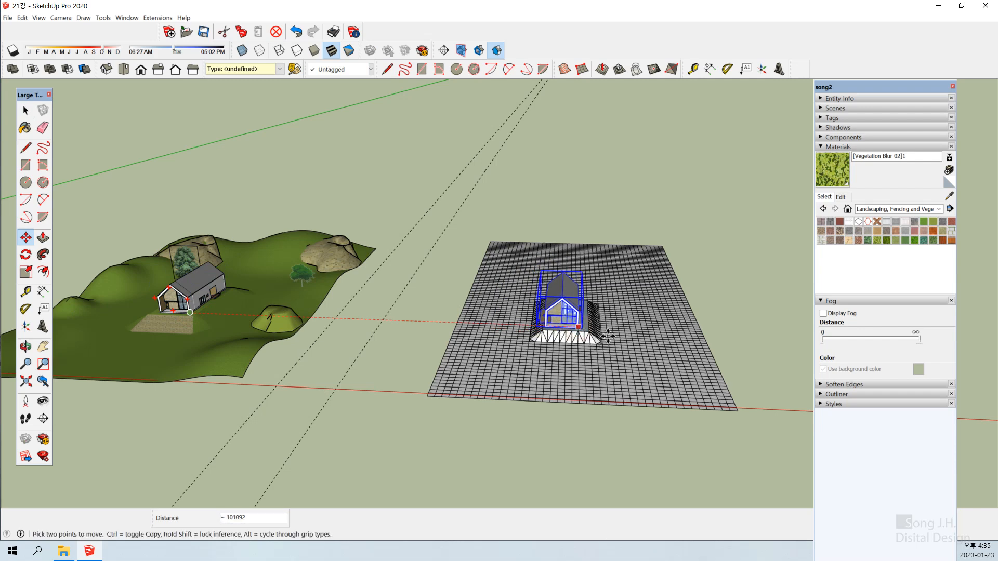
key(space)
click(669, 450)
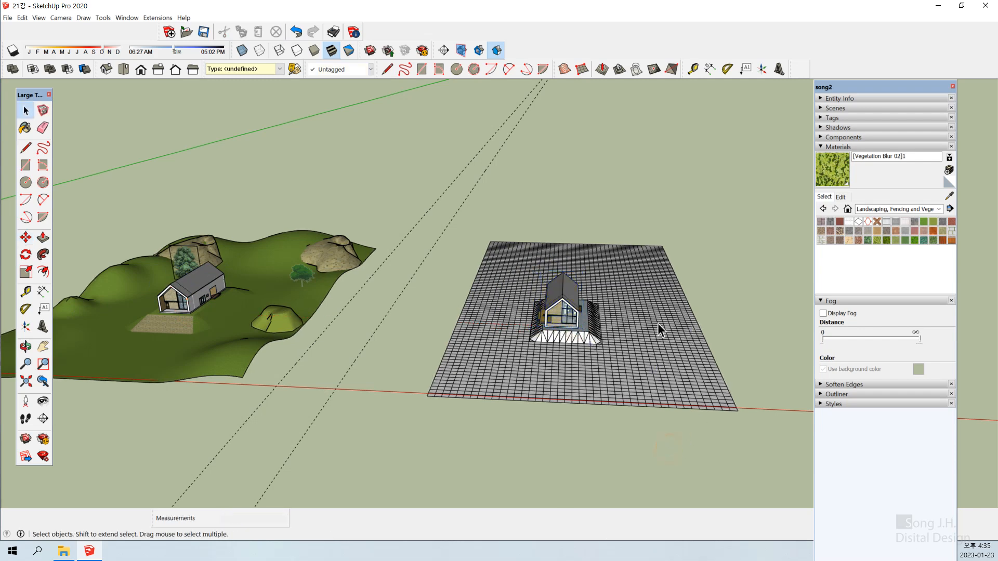
- Move the house on the stamped platform about 2231 along the red axis so it sits centred on the platform
scroll(613, 342, up, 5)
scroll(530, 361, up, 5)
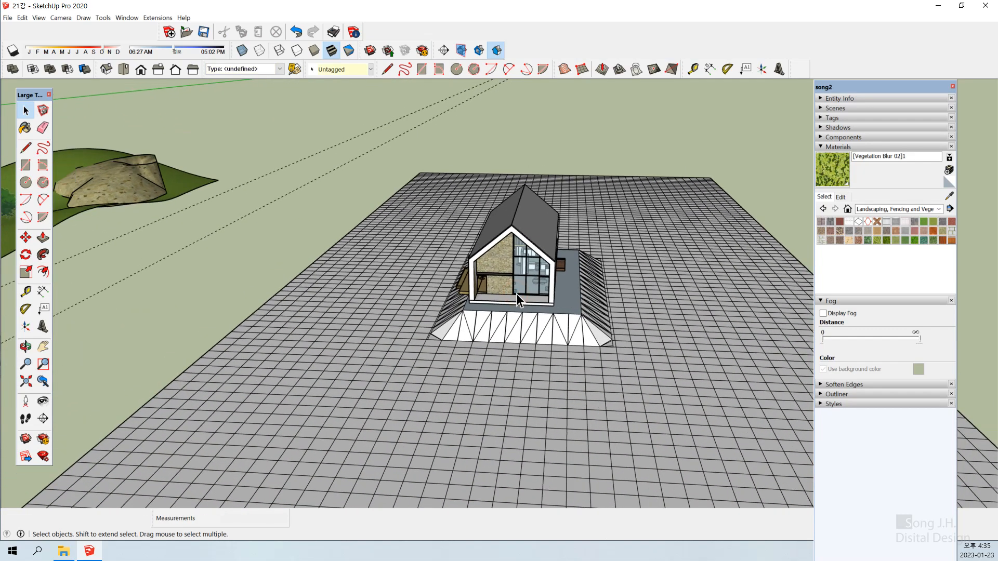
click(517, 294)
key(m)
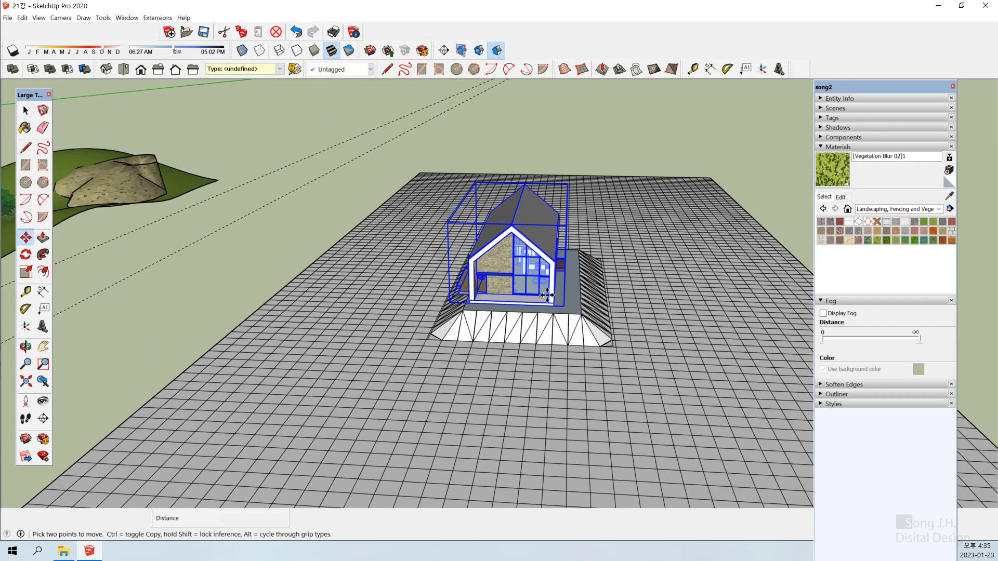
click(550, 302)
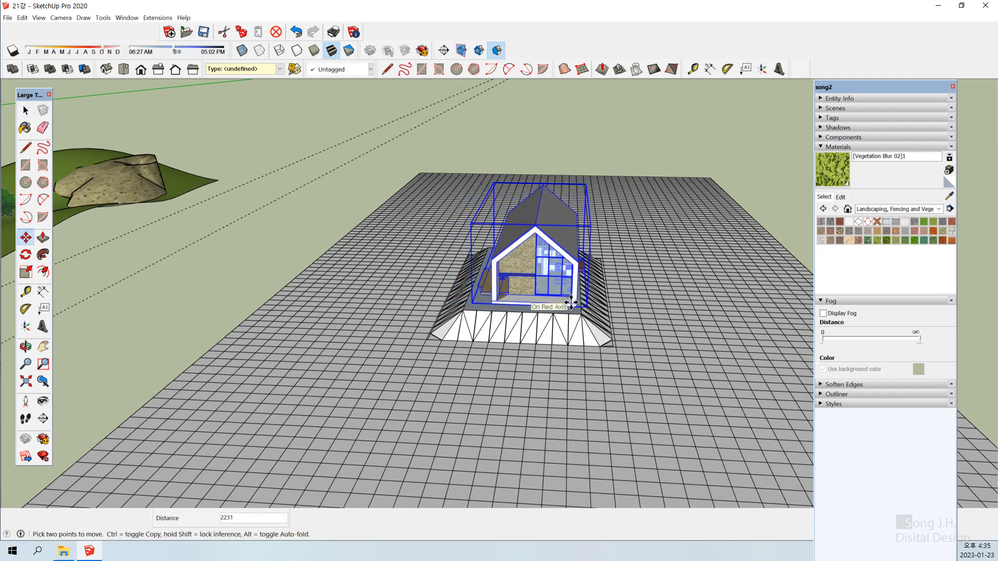
click(571, 302)
key(space)
click(426, 300)
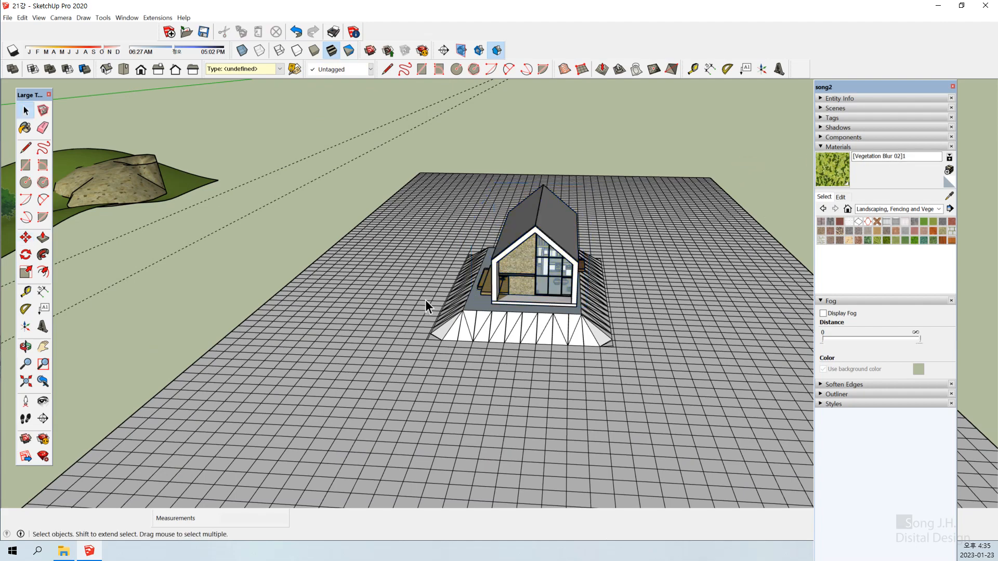
- Unhide the last hidden object, the white contour hill on the grid terrain
scroll(381, 309, down, 5)
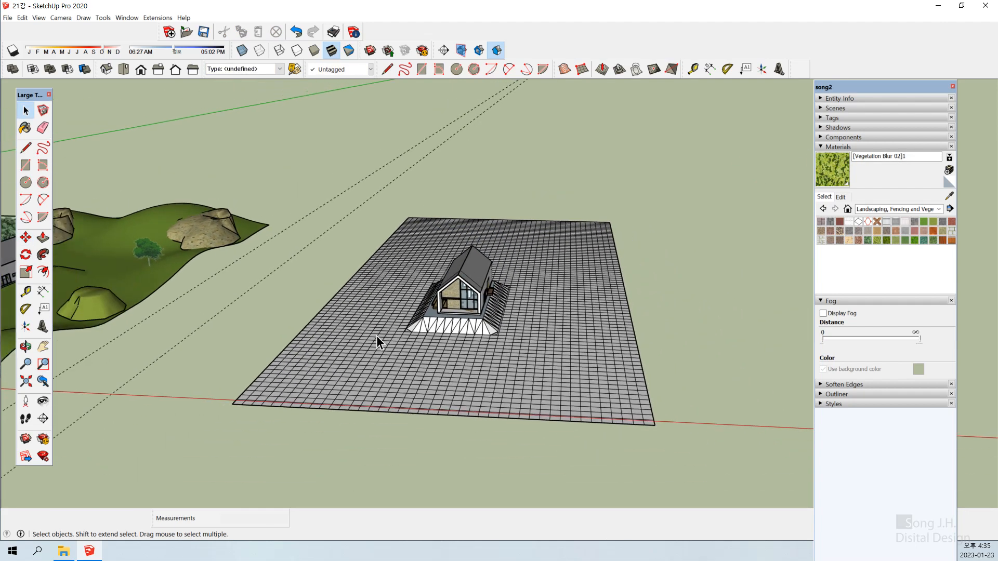
scroll(376, 336, down, 1)
middle_drag(526, 323, 588, 294)
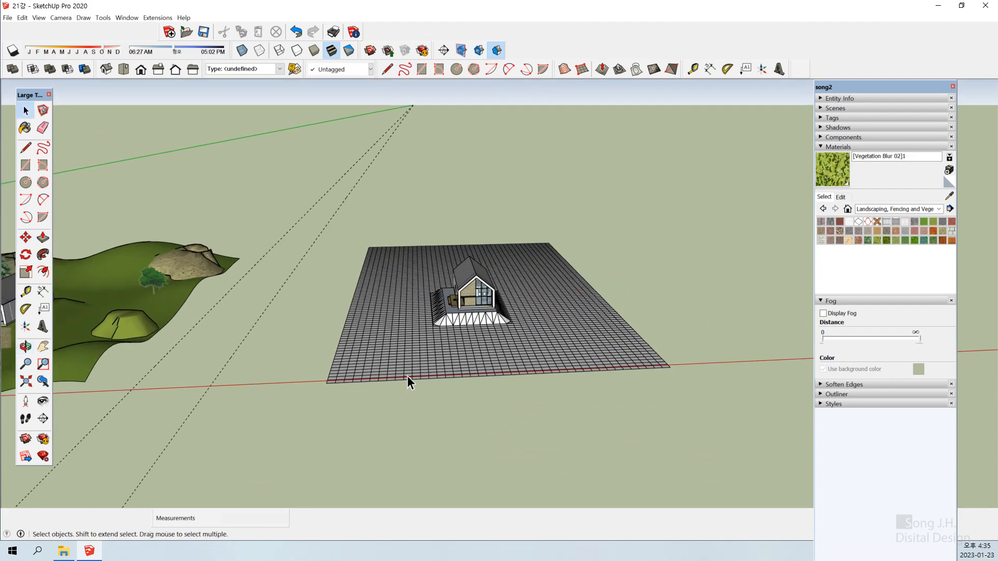
middle_drag(408, 377, 455, 387)
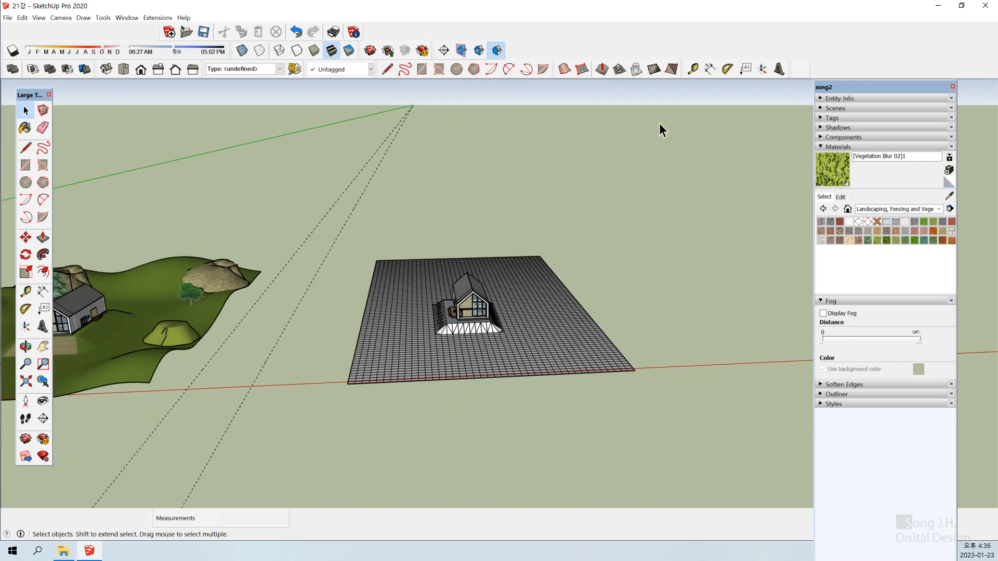
middle_drag(522, 311, 620, 264)
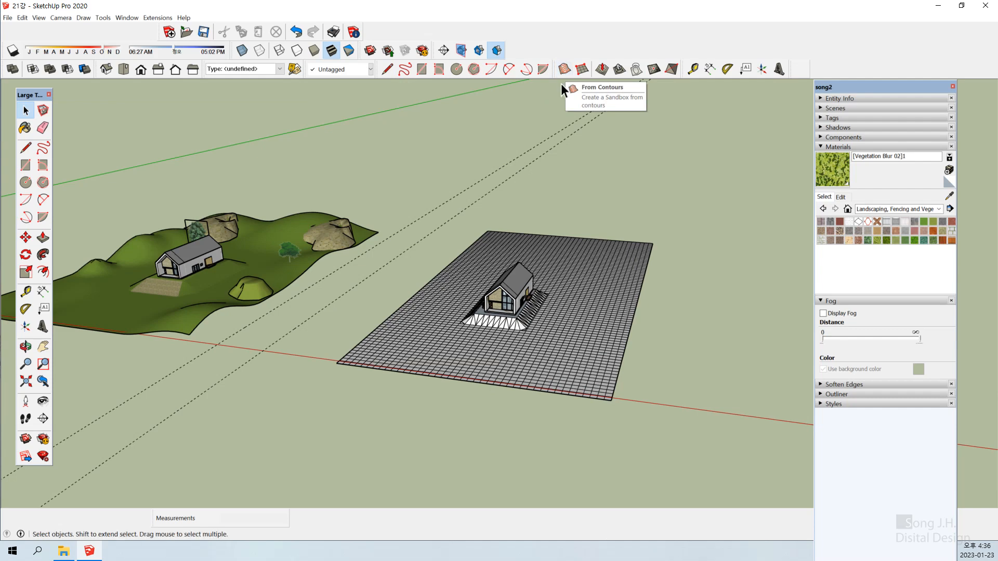
middle_drag(391, 398, 598, 411)
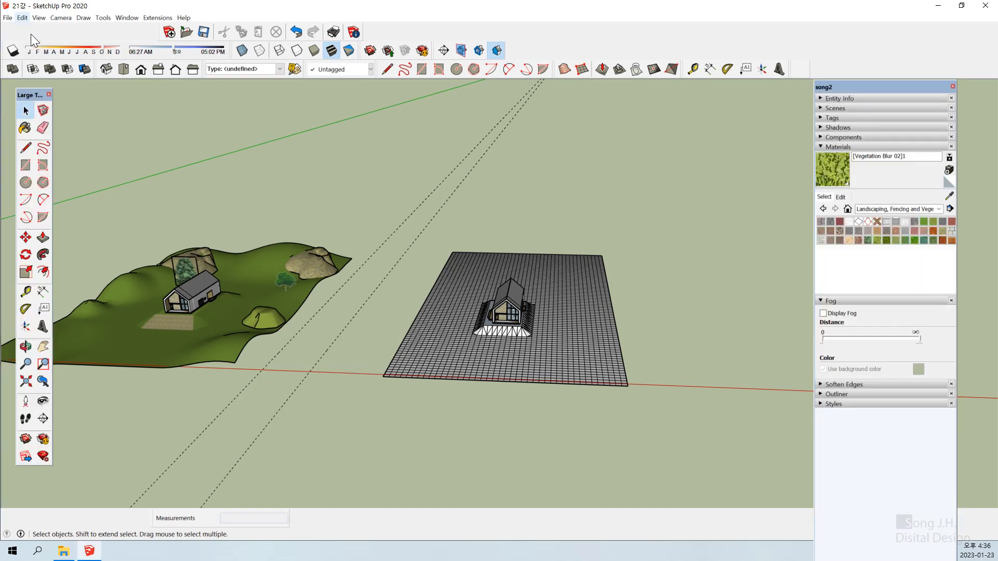
click(22, 18)
mouse_move(69, 164)
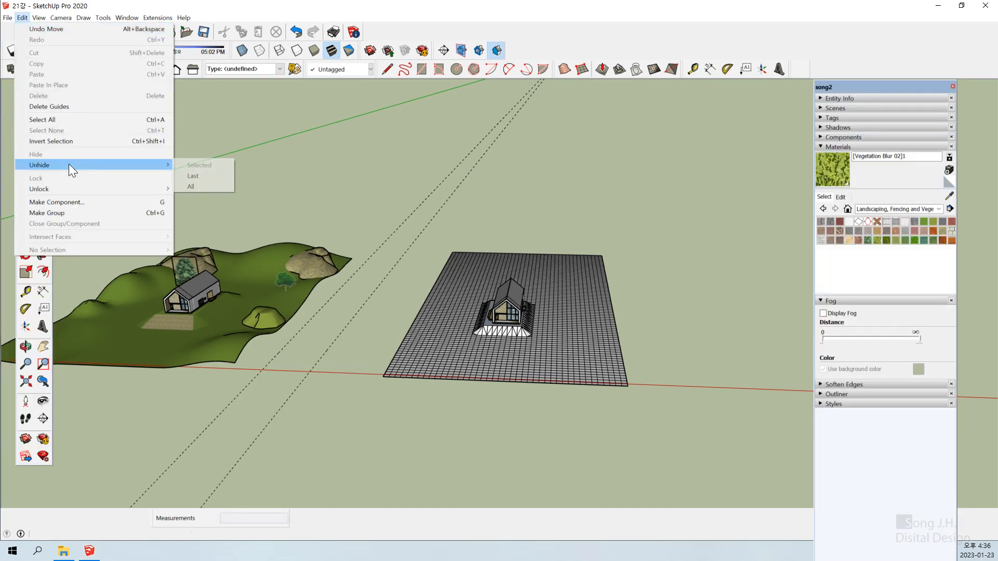
click(197, 176)
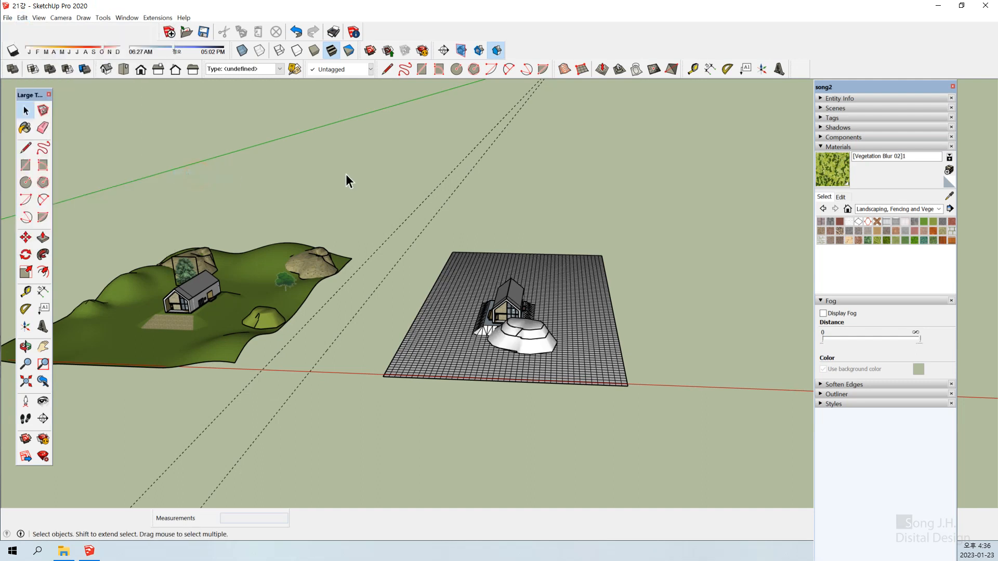
- Move the white contour hill about 76000 to the far right corner of the grid terrain
click(541, 344)
key(m)
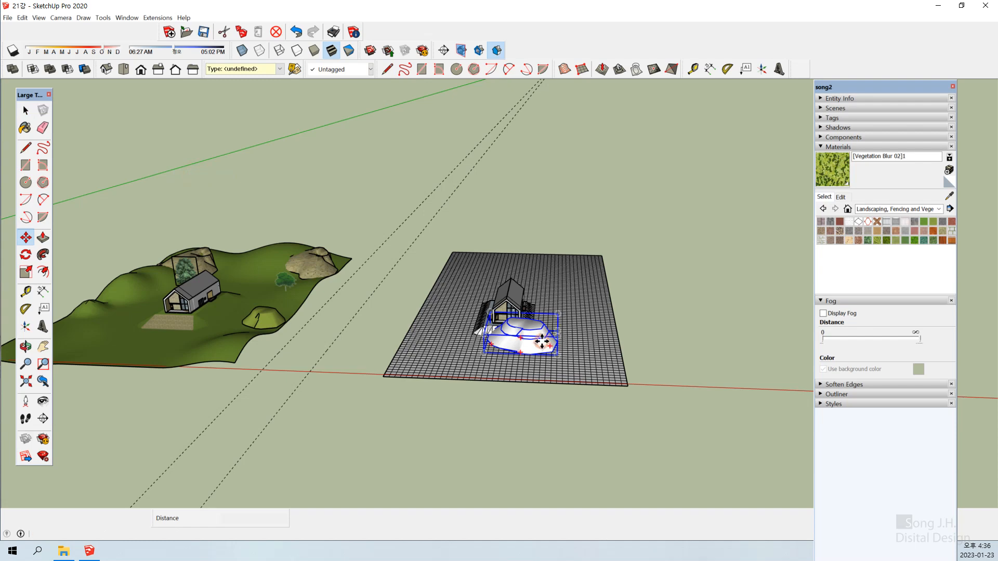
click(541, 342)
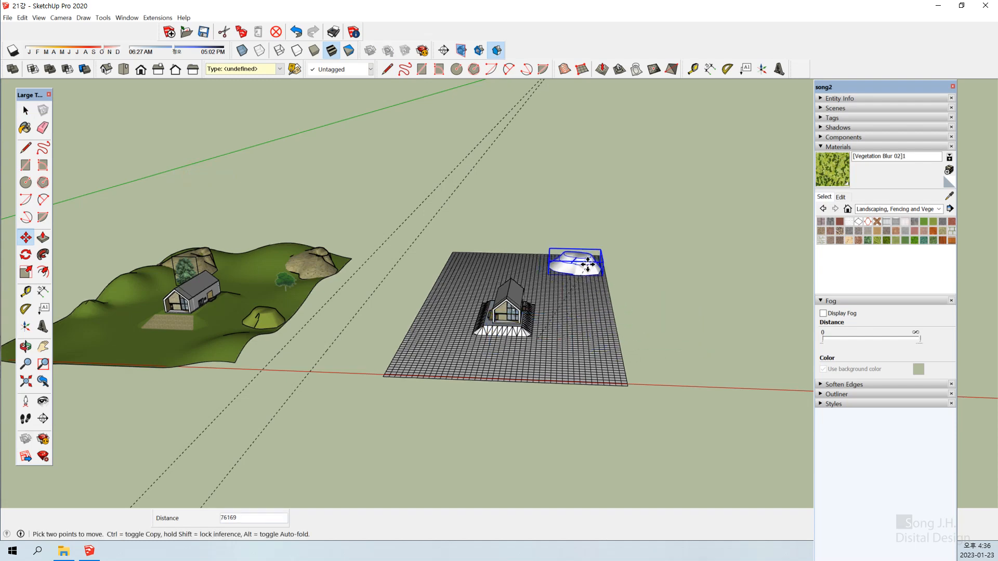
click(592, 264)
key(space)
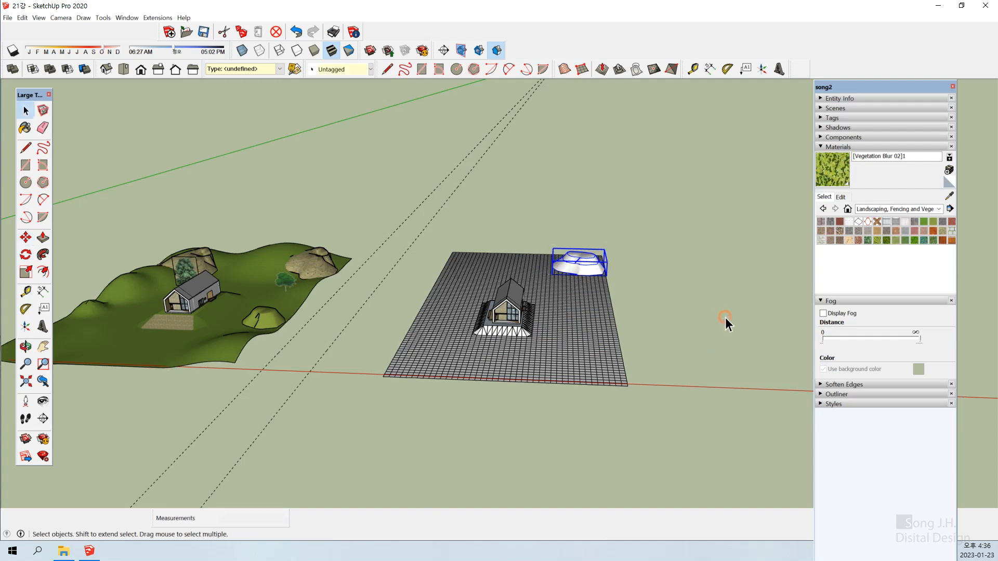
click(725, 317)
- Open the grid terrain group for editing
key(o)
drag(440, 345, 383, 367)
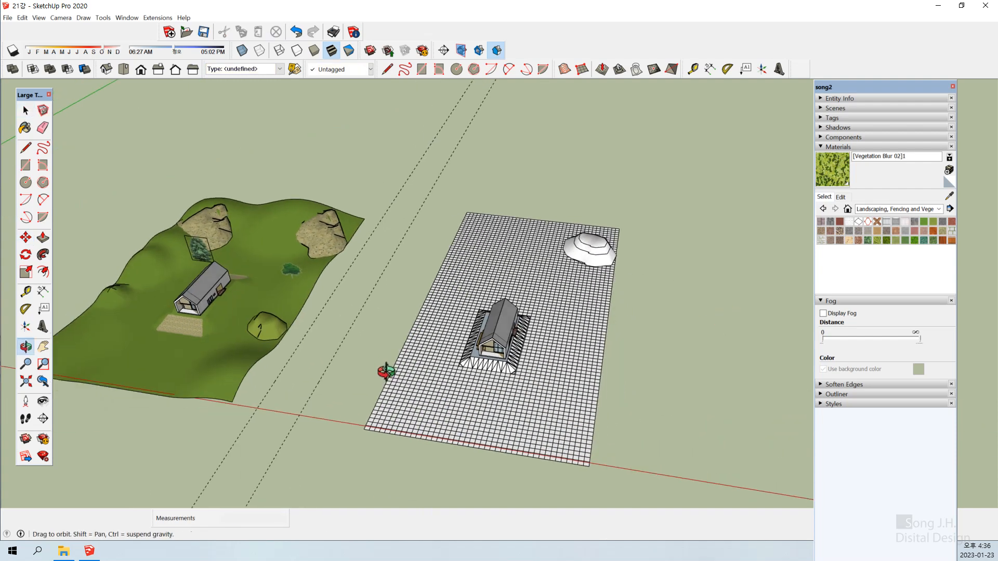
key(space)
click(563, 379)
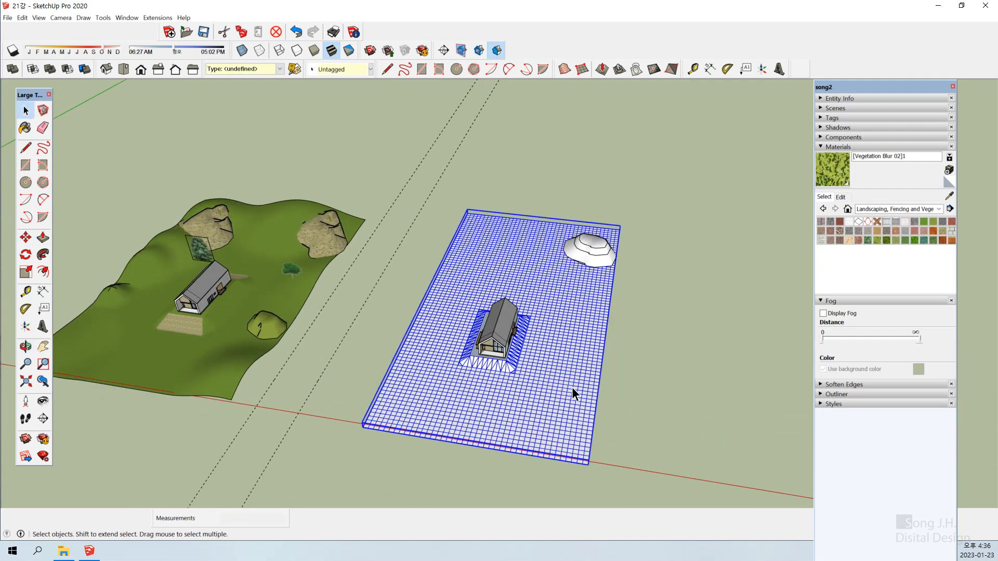
click(658, 357)
middle_drag(659, 357, 599, 317)
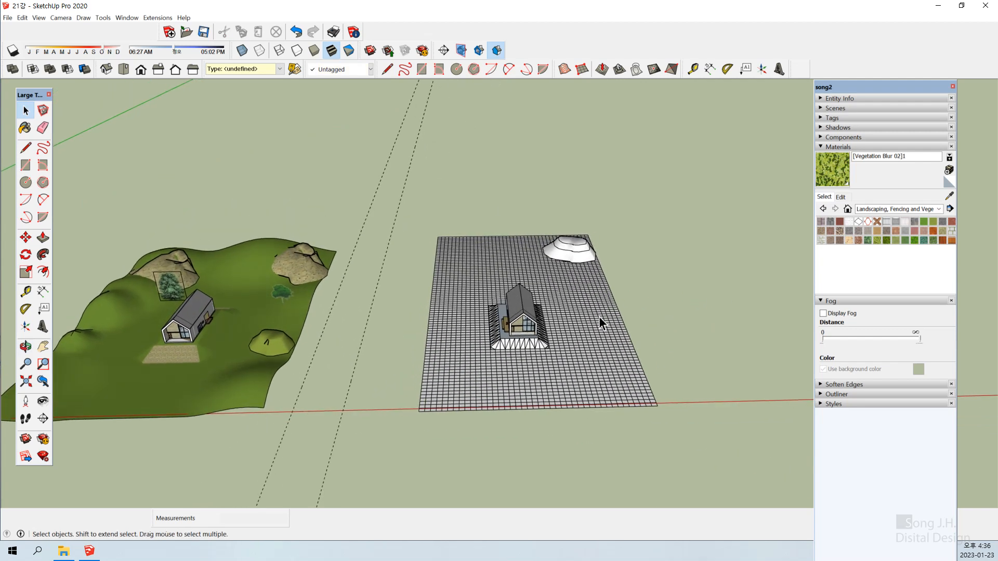
click(587, 327)
click(580, 248)
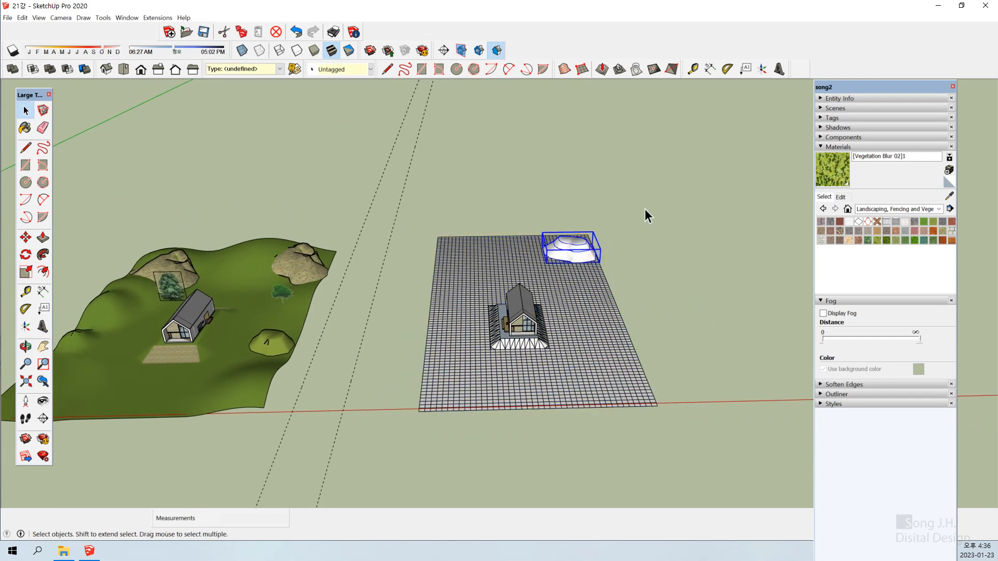
click(690, 286)
click(568, 341)
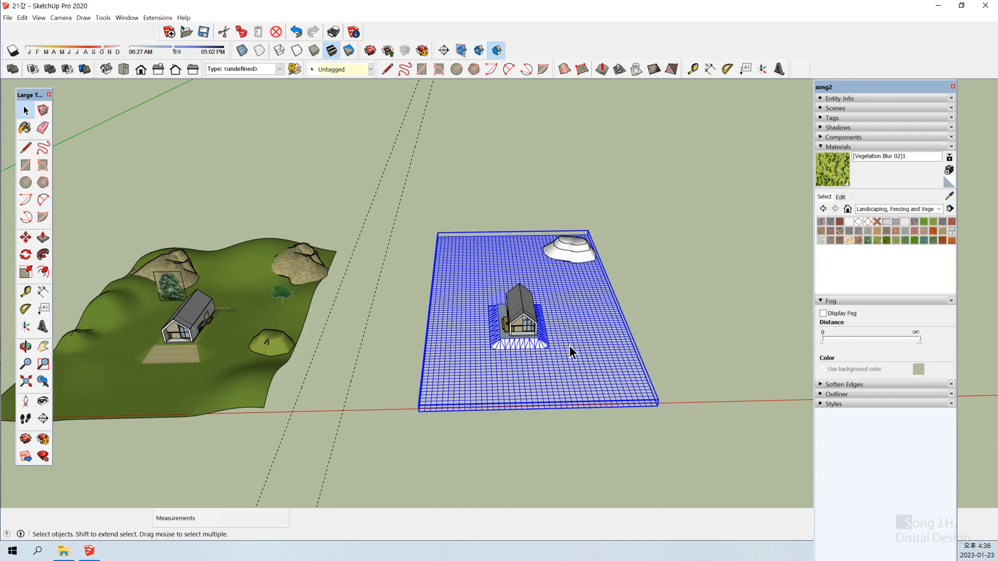
double_click(570, 344)
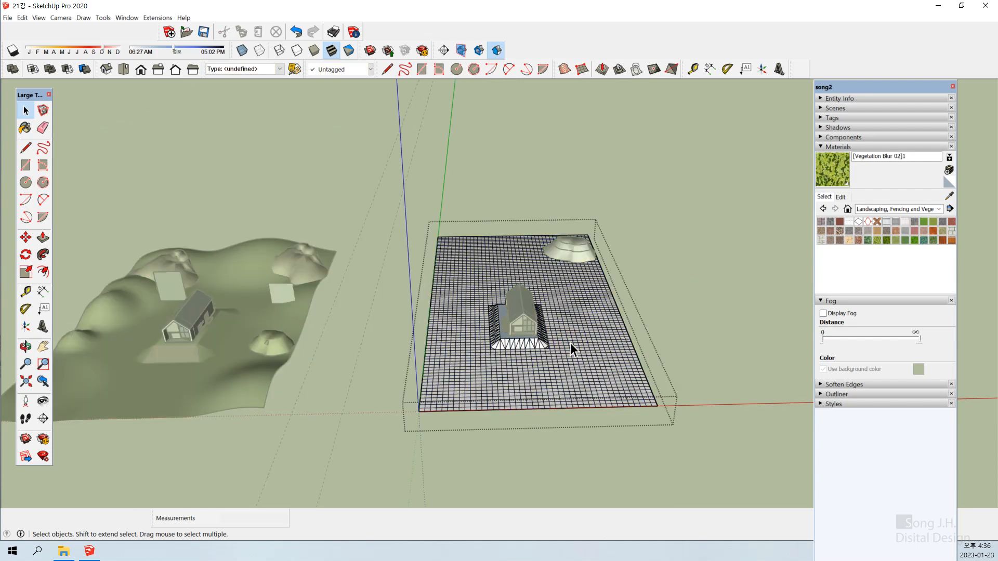
middle_drag(660, 328, 614, 281)
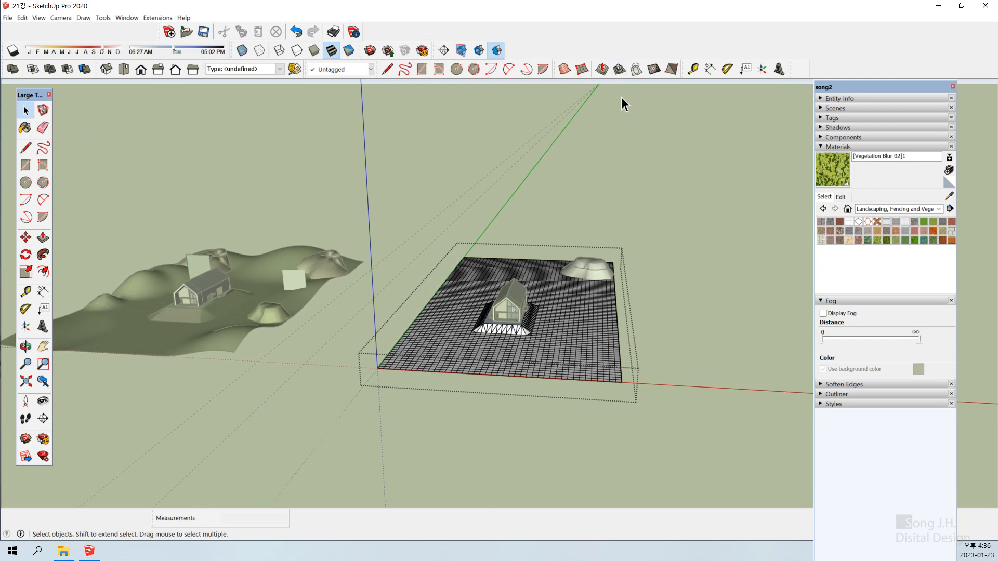
- Raise two neighbouring hills with Smoove at a radius of 20000, one at the terrain's far left corner and one along its left edge
click(602, 69)
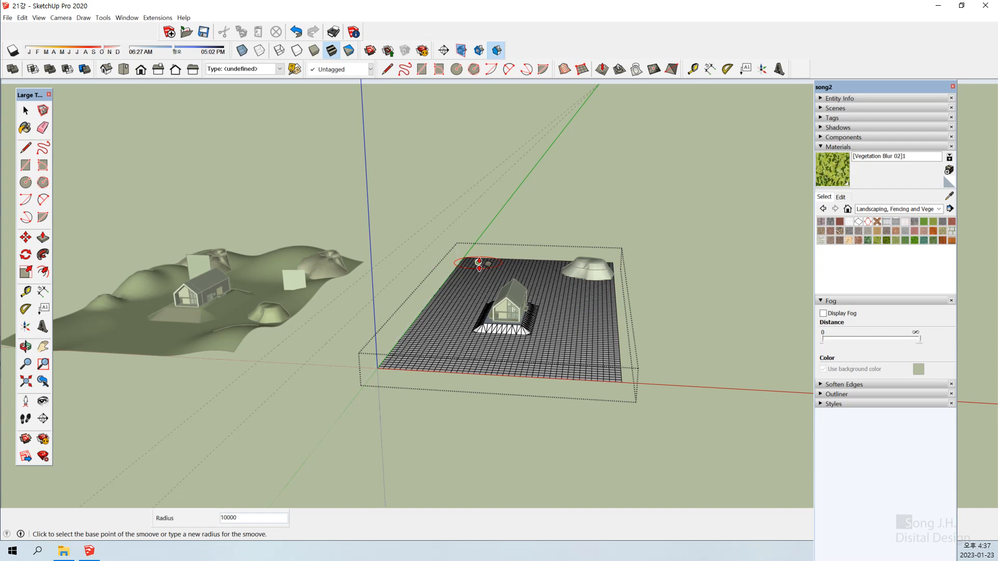
text(20)
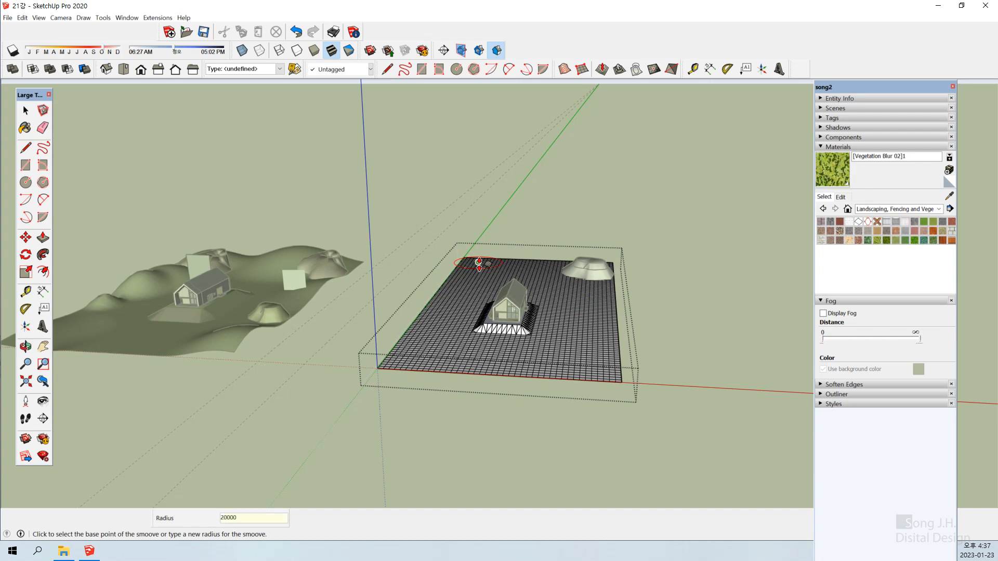
key(Return)
click(479, 263)
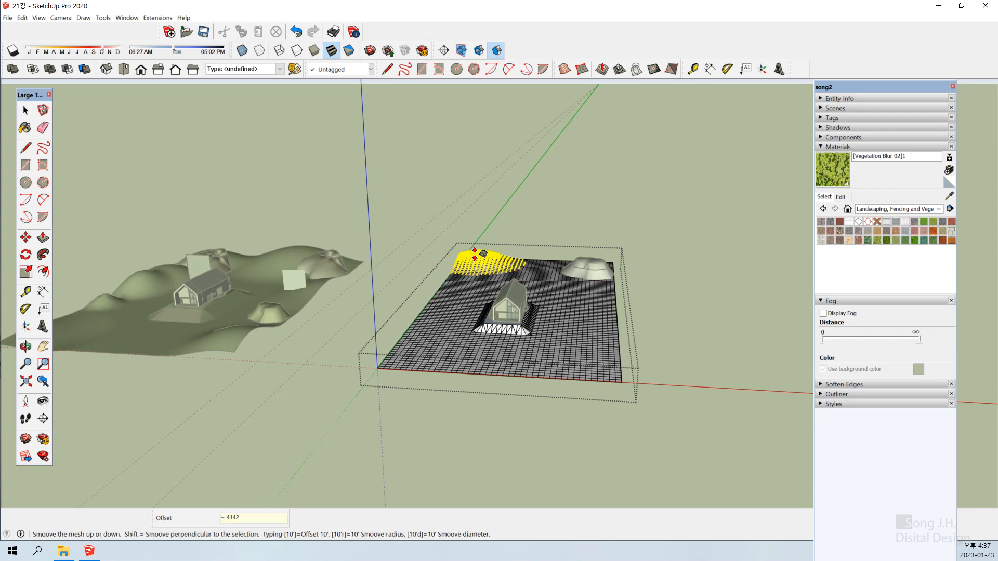
click(472, 257)
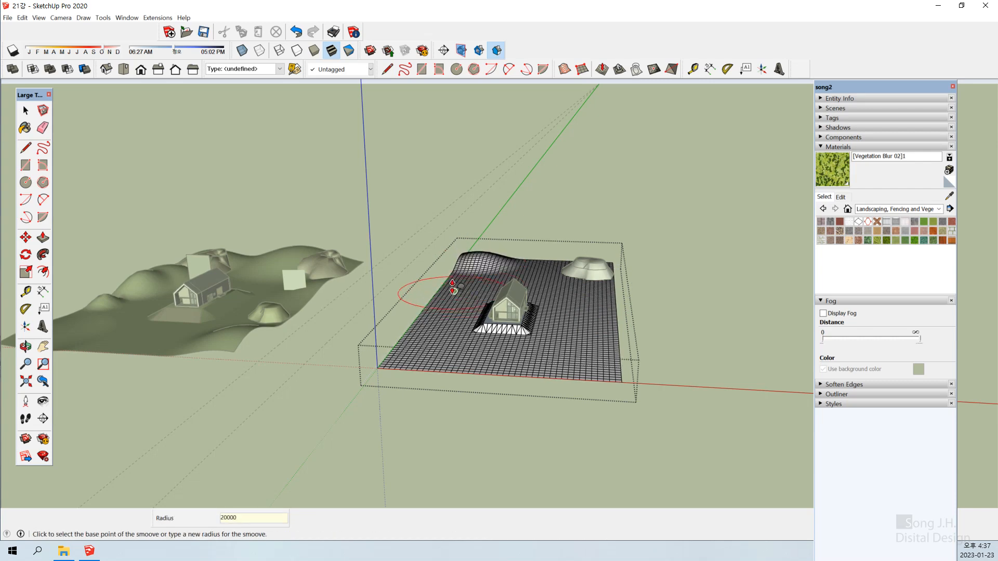
click(453, 285)
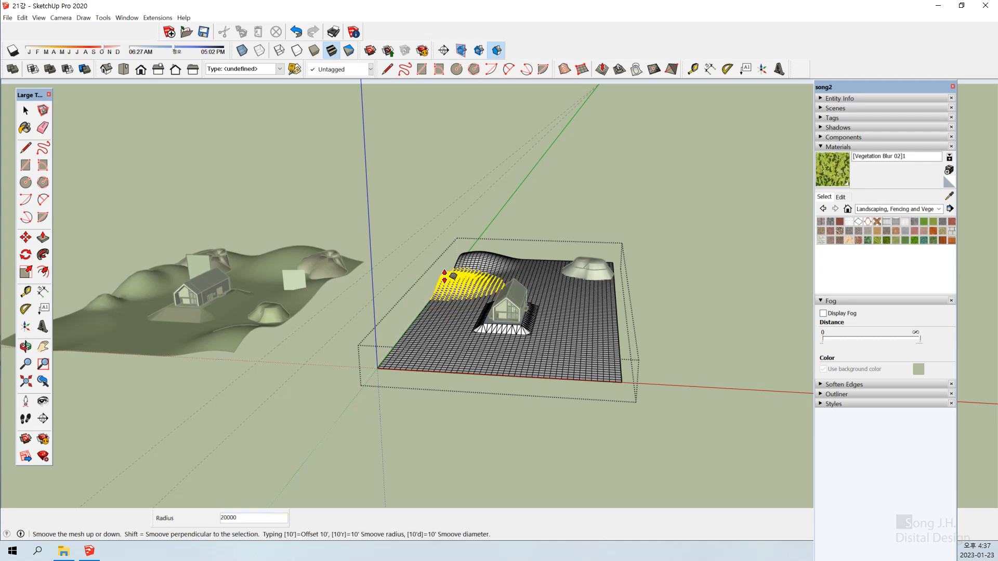
click(445, 268)
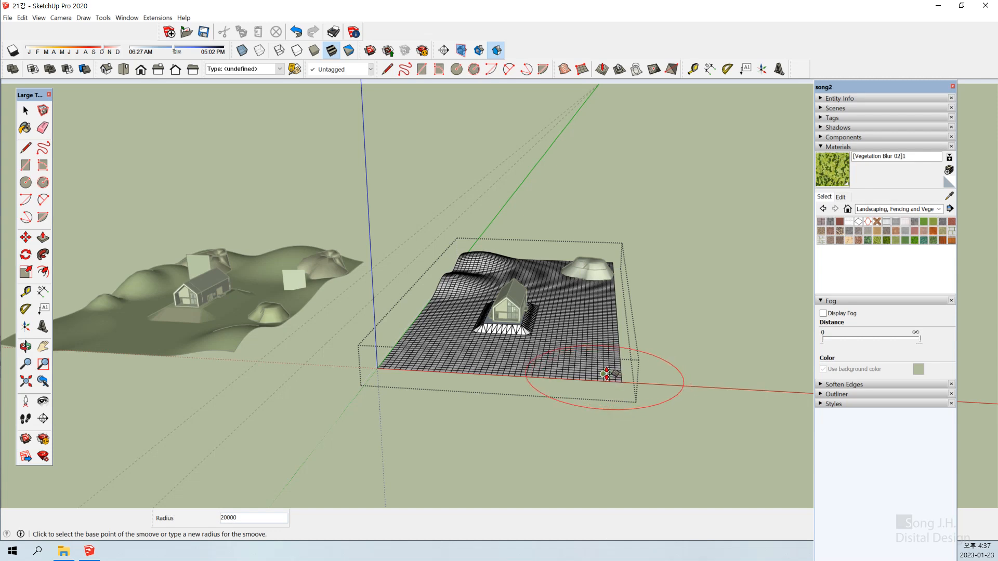
- Raise the terrain's front right corner with a Smoove radius of 30000 and its front left corner with a radius of 25000
text(3000)
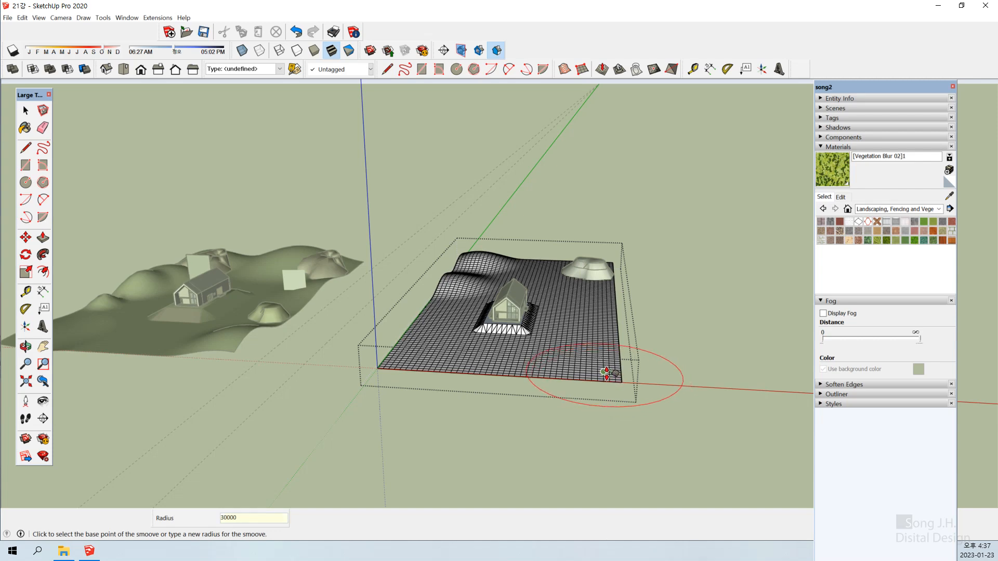
click(607, 372)
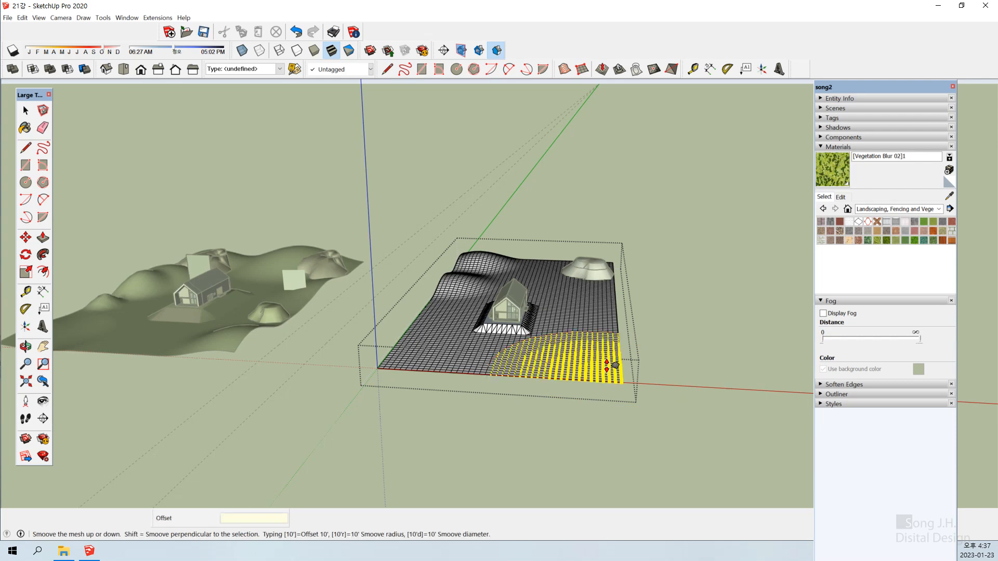
click(607, 357)
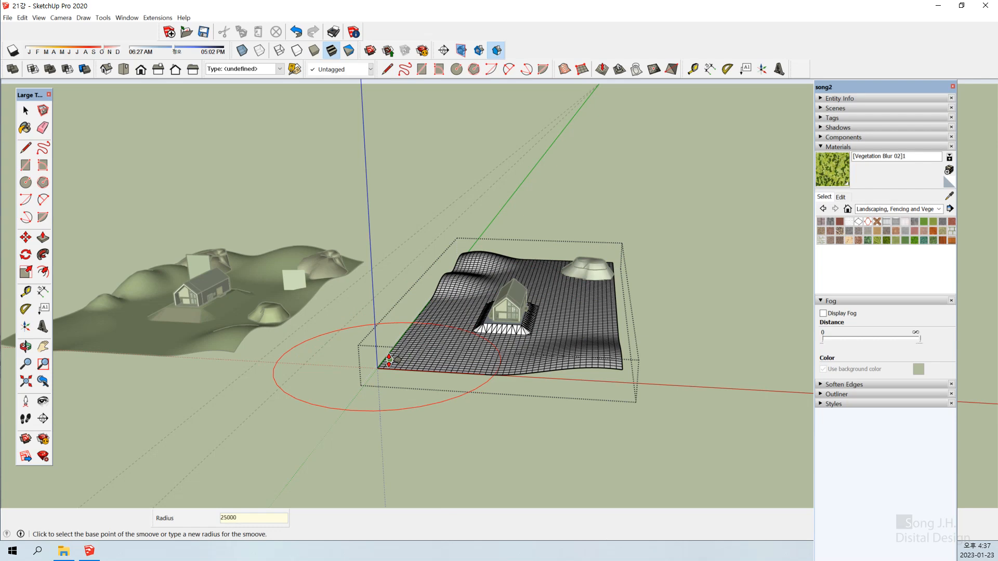
click(389, 359)
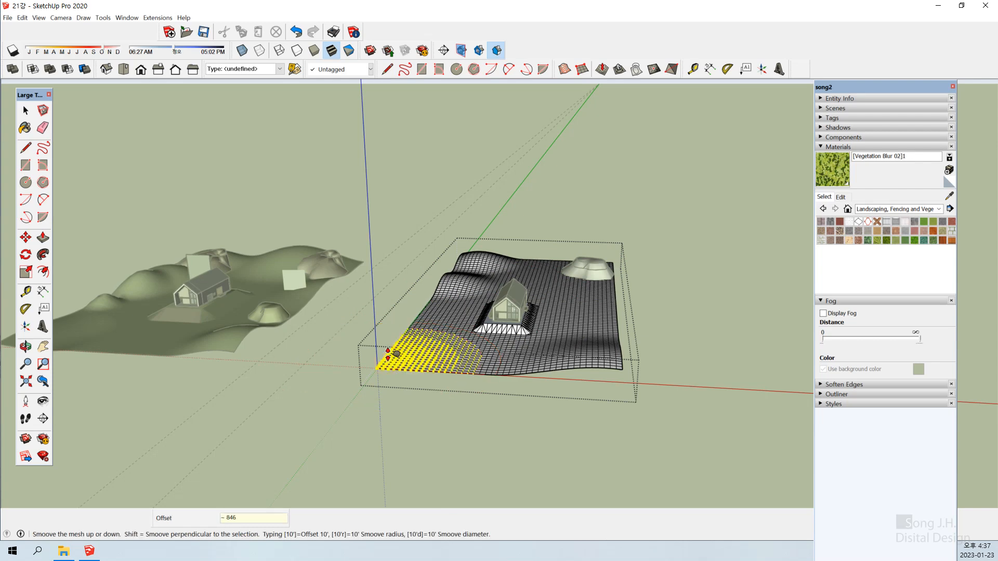
click(390, 345)
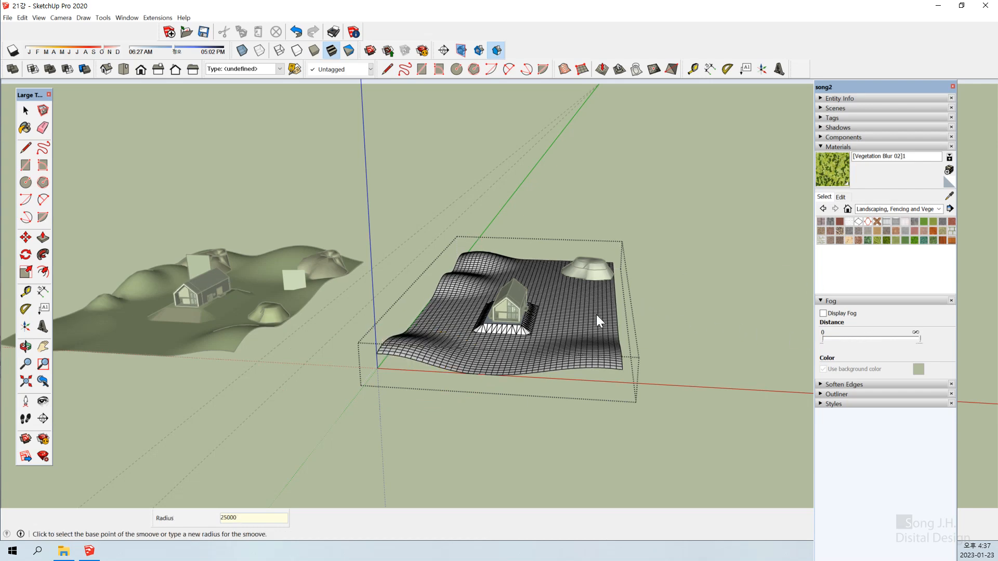
- Smoove the mesh slightly in front of the white contour hill and leave the terrain group
click(607, 290)
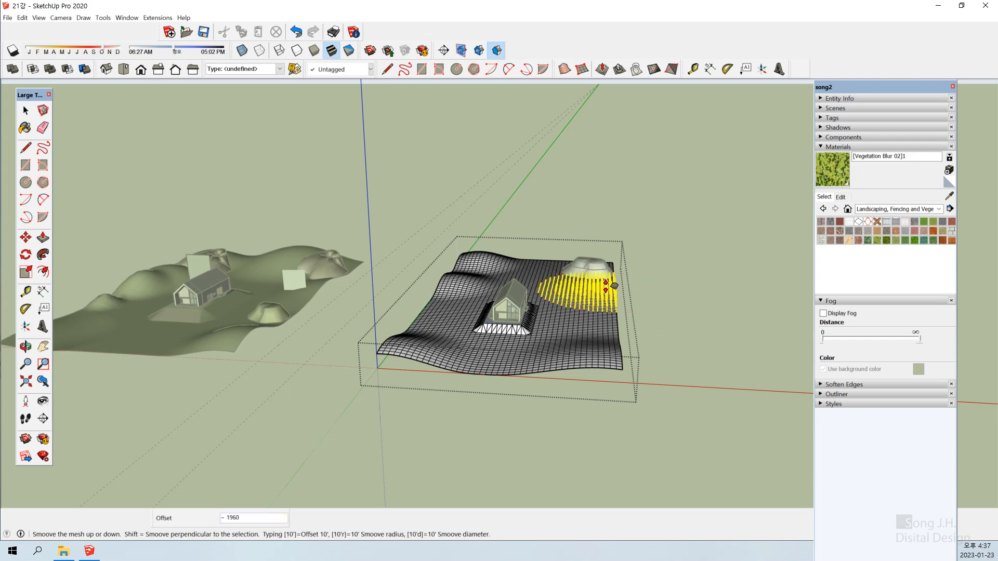
click(608, 289)
key(space)
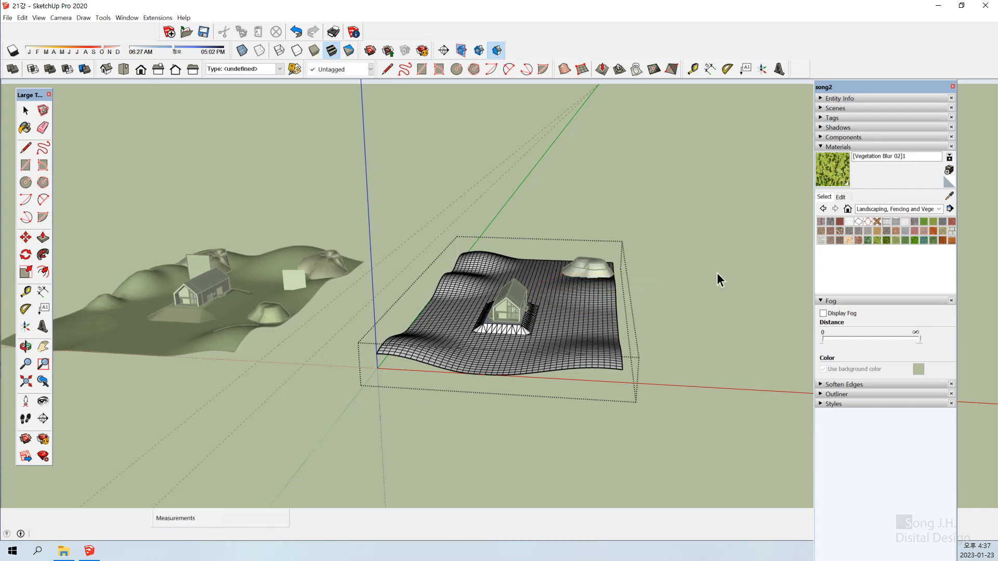
click(706, 296)
scroll(437, 301, up, 2)
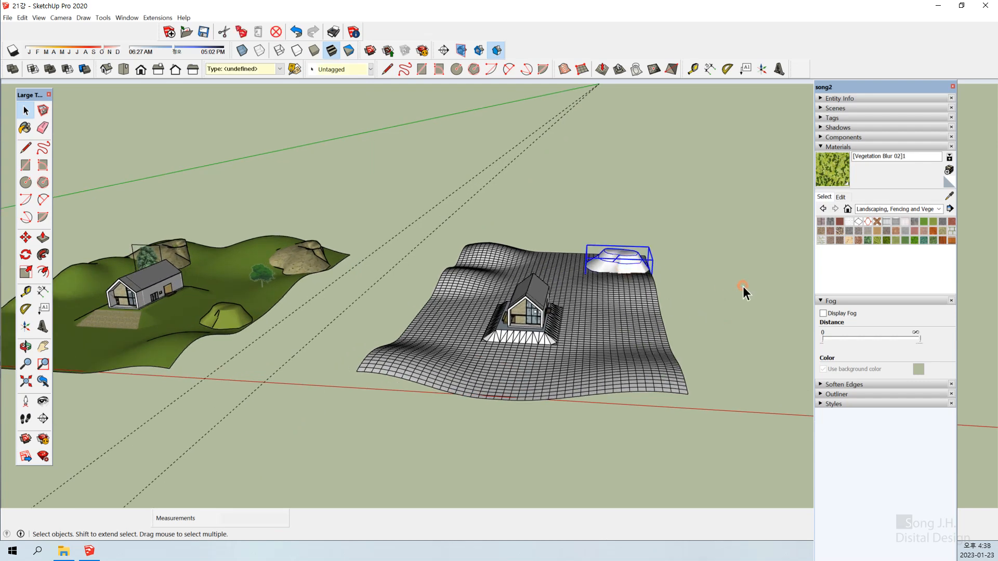
- Scale the white contour hill at the terrain's far right corner up uniformly by a factor of about 1.31
scroll(471, 243, up, 1)
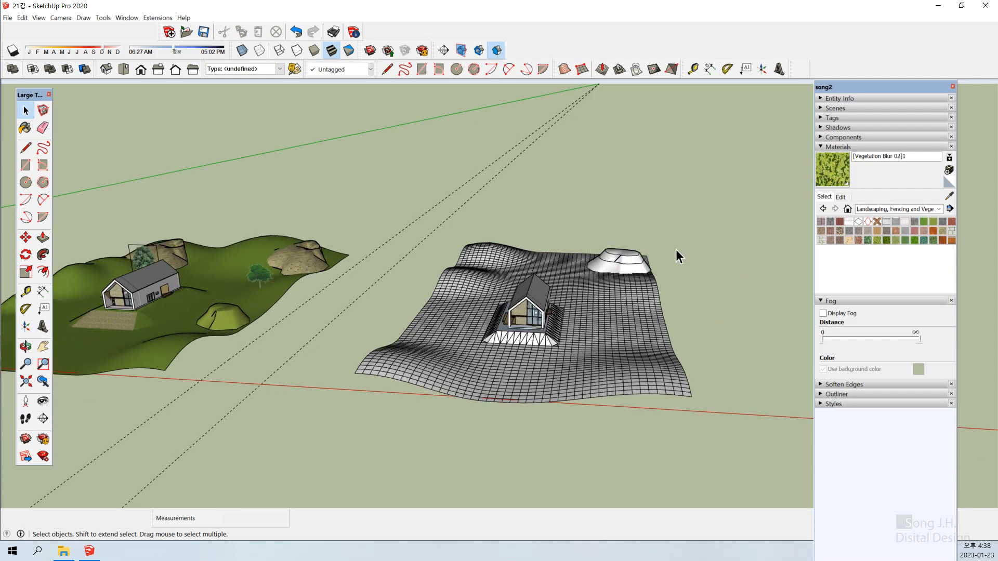
click(615, 270)
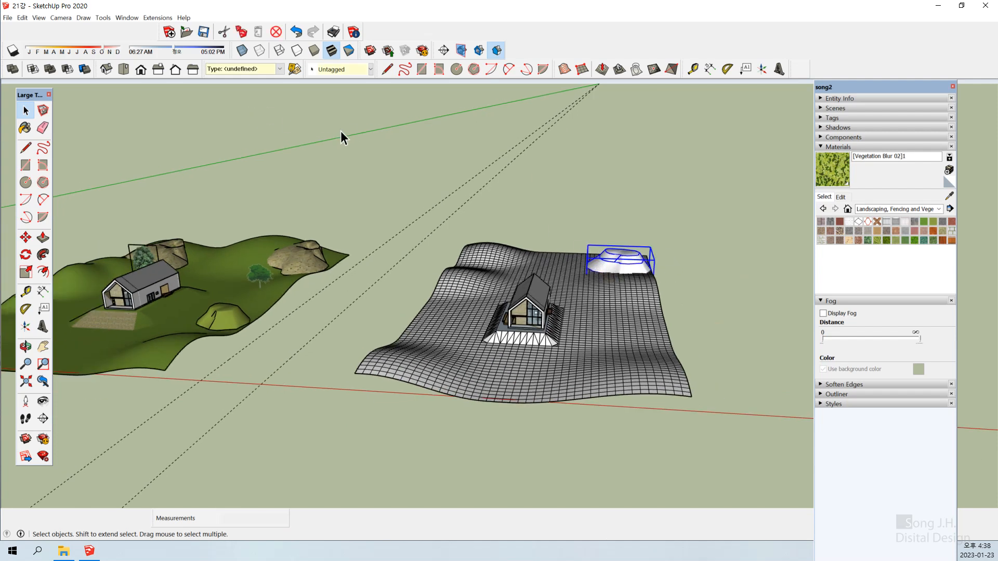
key(s)
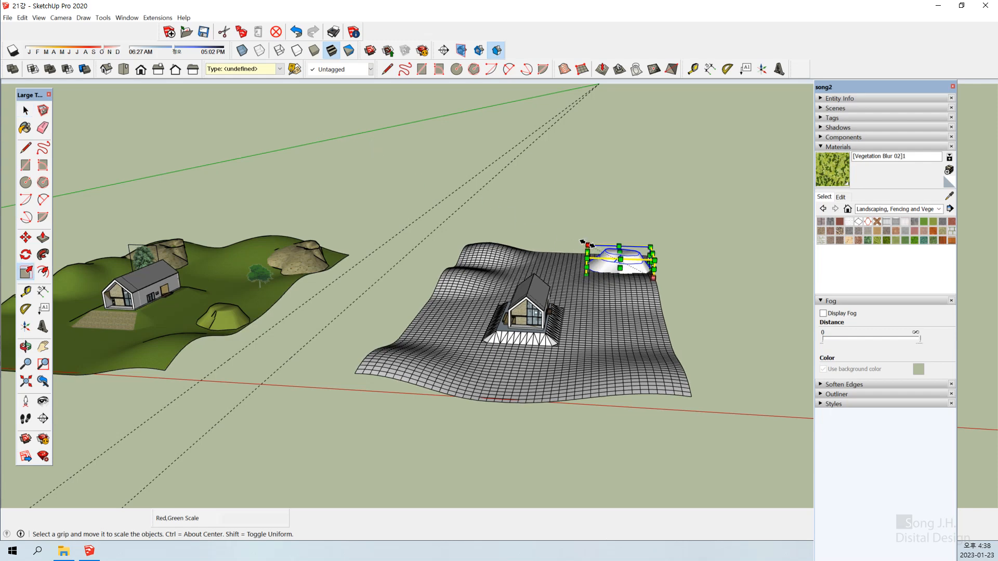
drag(588, 252, 571, 235)
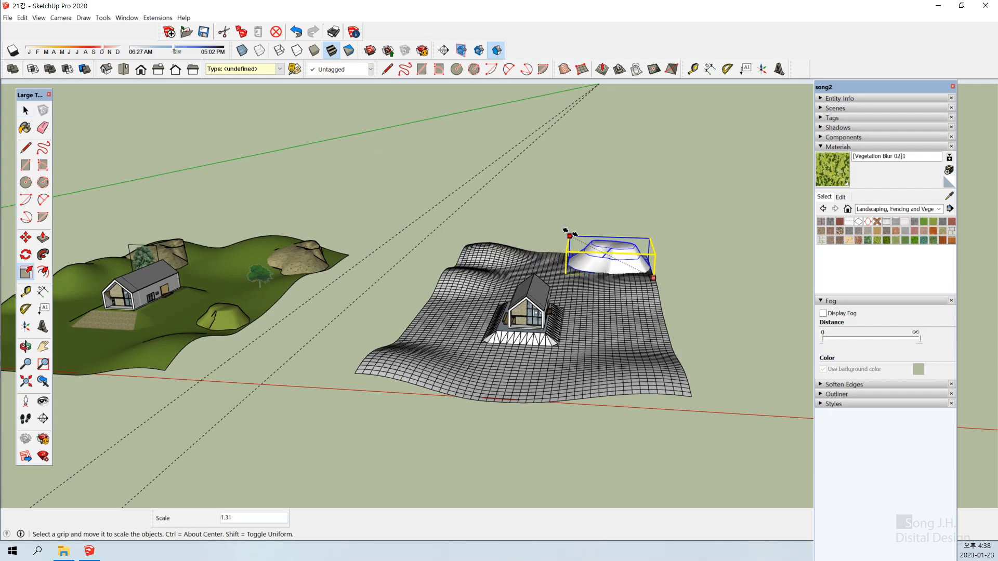
key(space)
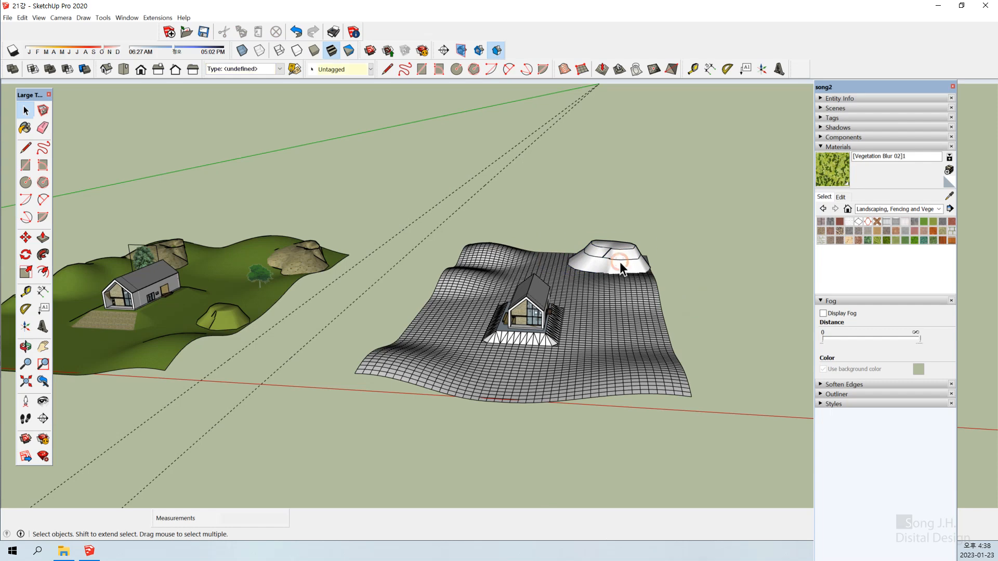
- Move the enlarged contour hill about 9122 towards the front of the terrain and deselect it
key(m)
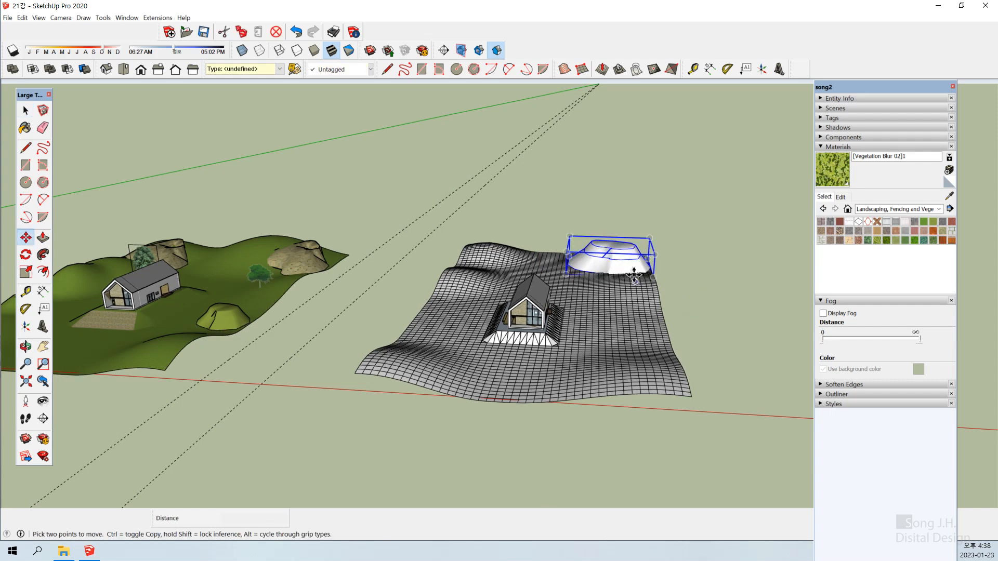
click(635, 273)
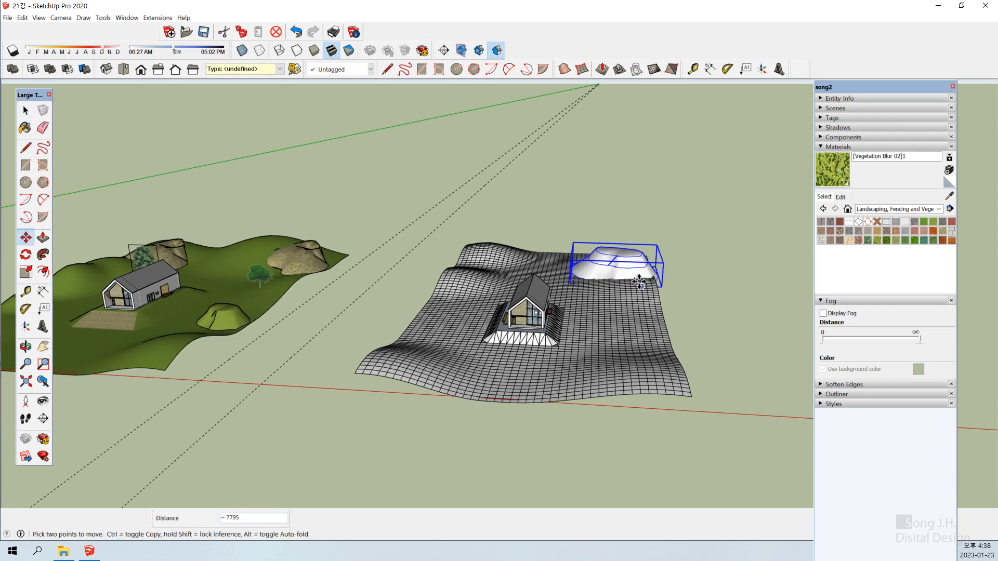
click(636, 282)
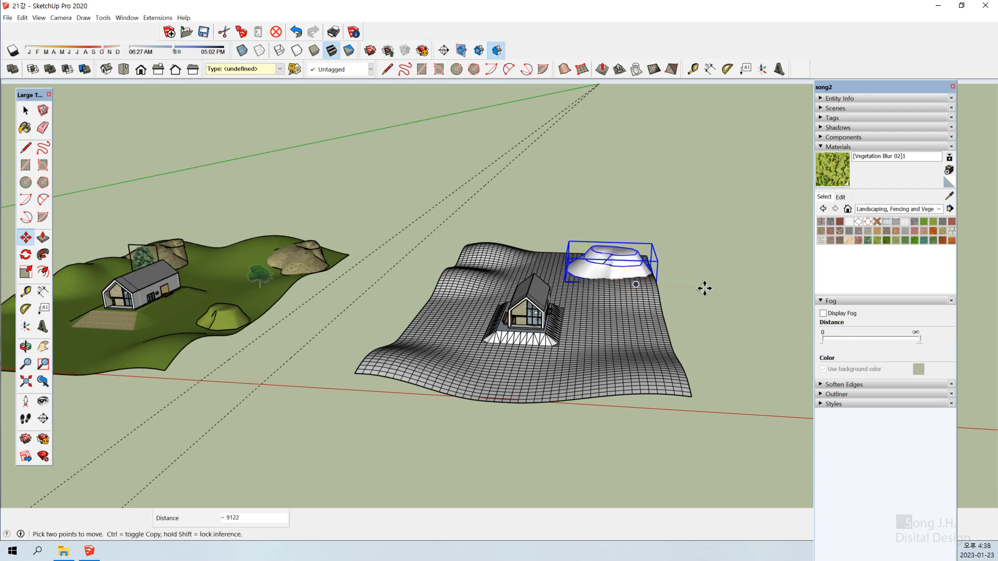
key(space)
click(515, 443)
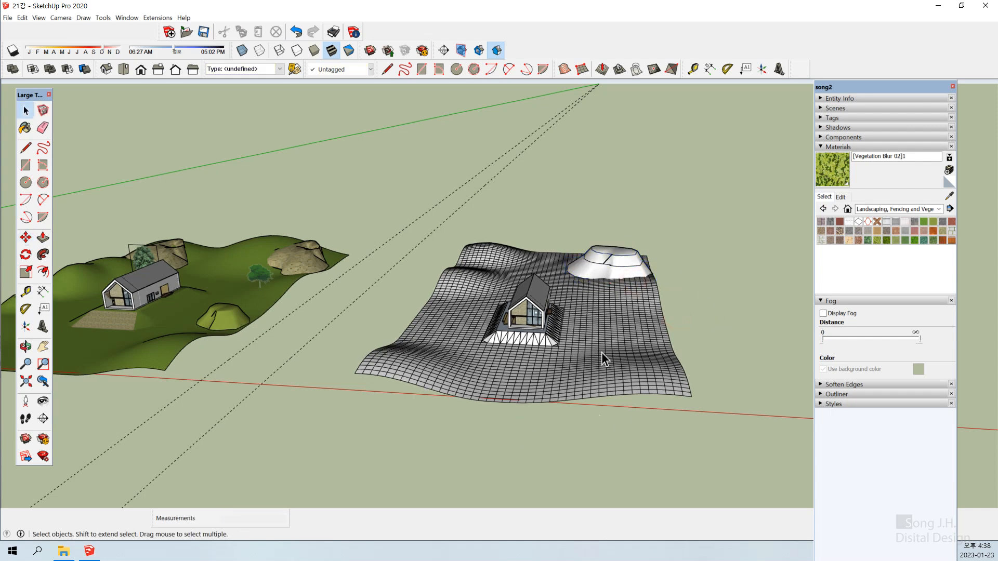
- Move the contour hill back towards the terrain's far right corner so that it sits along the edge
click(618, 263)
middle_drag(677, 272, 634, 286)
key(m)
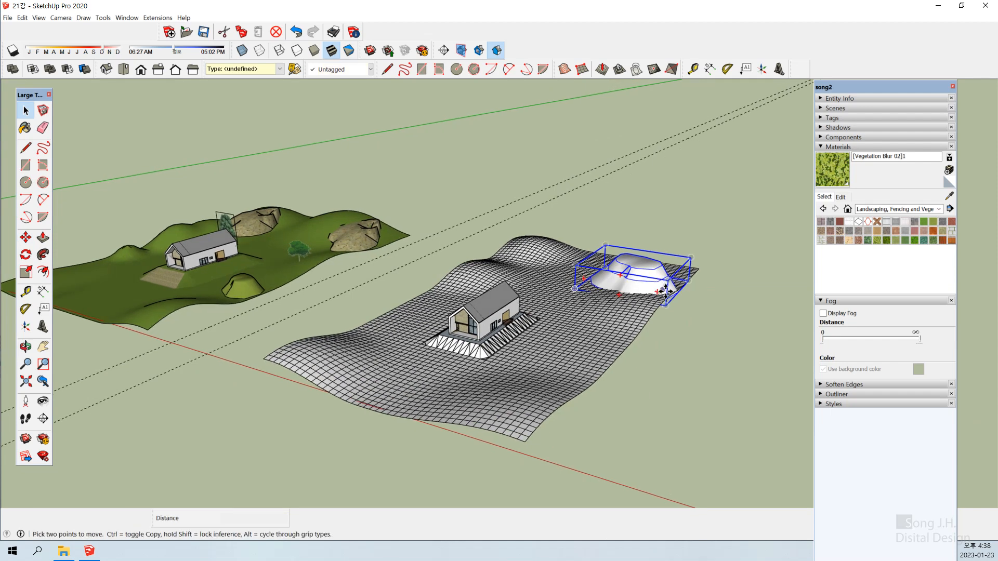
click(665, 295)
click(690, 280)
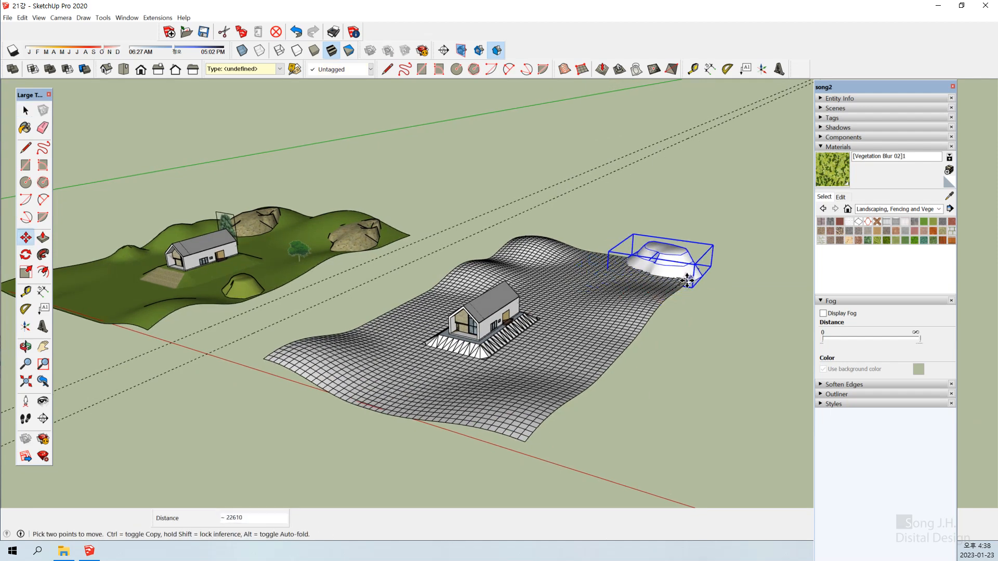
key(space)
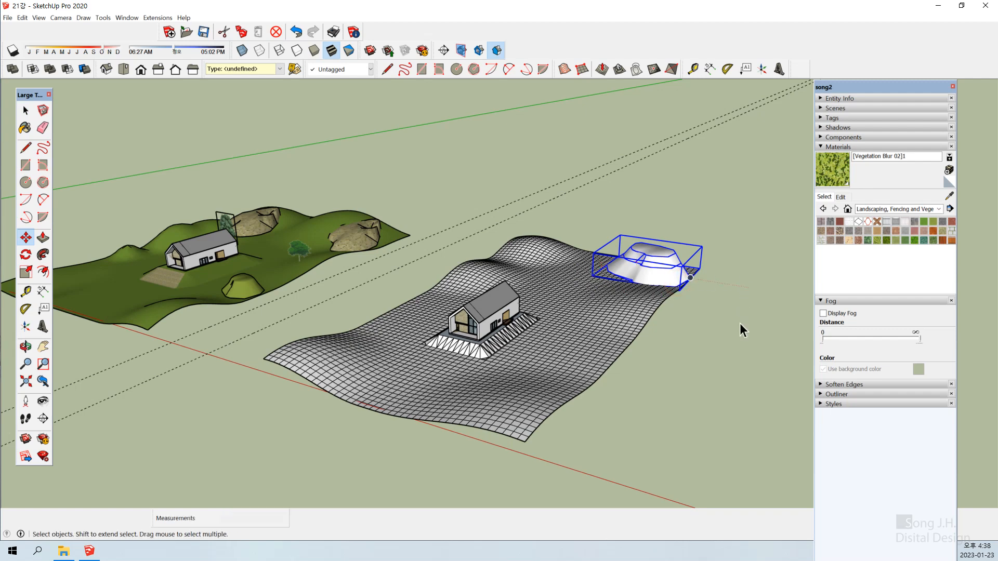
click(739, 354)
- Copy the contour hill onto the raised ground near the terrain's far left corner and reselect the original hill
middle_drag(506, 359, 671, 375)
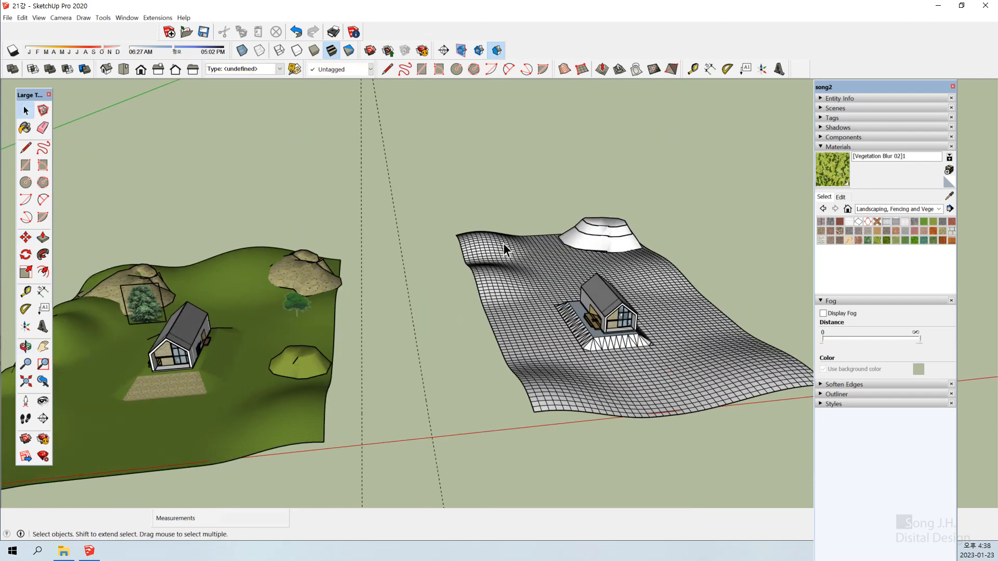
click(608, 238)
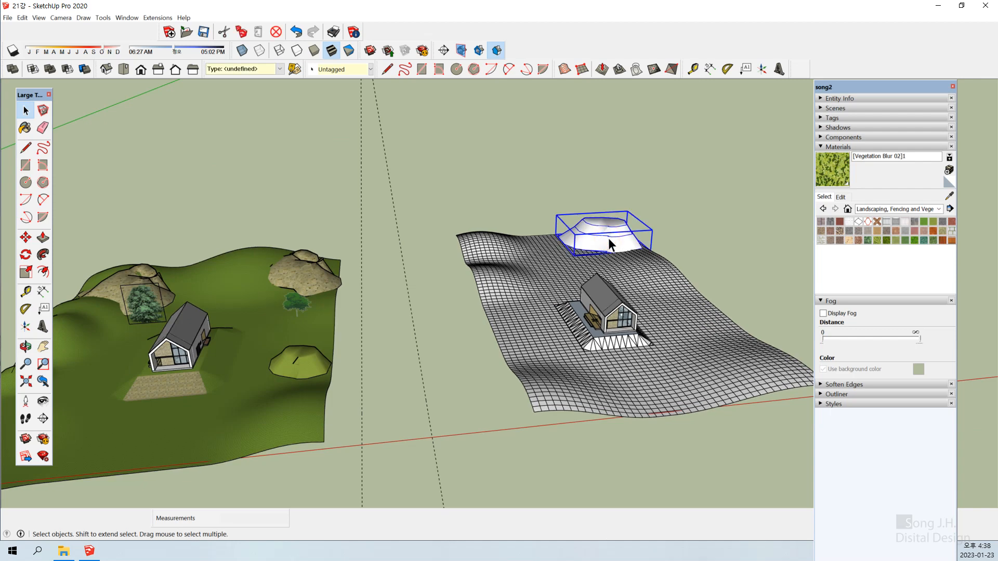
key(m)
click(608, 239)
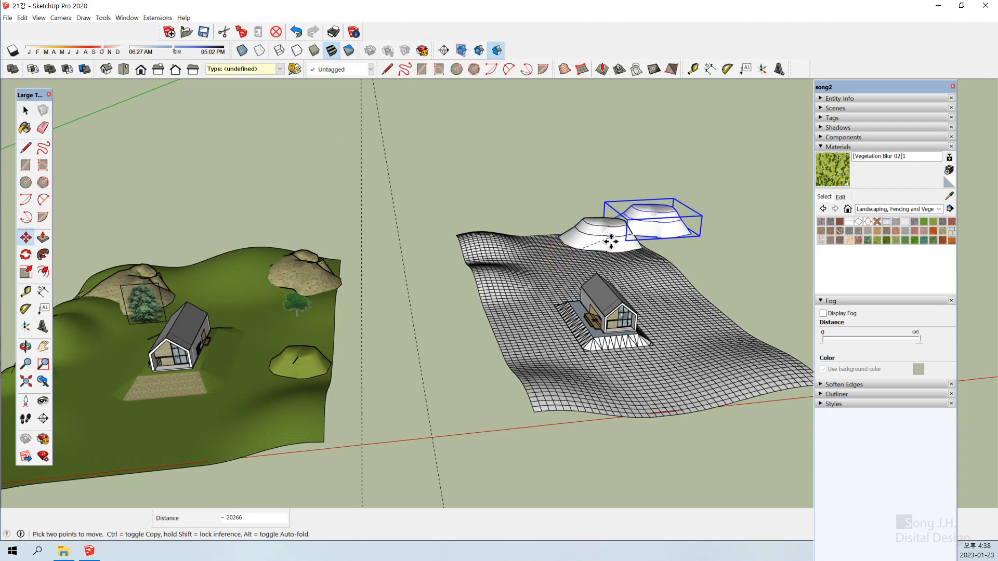
click(459, 282)
key(space)
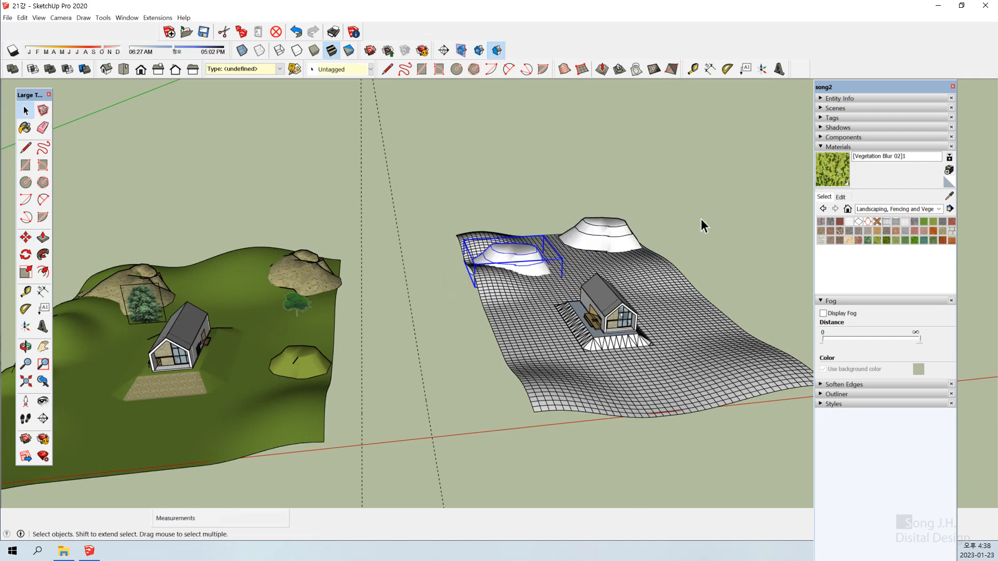
click(701, 219)
middle_drag(639, 251, 499, 247)
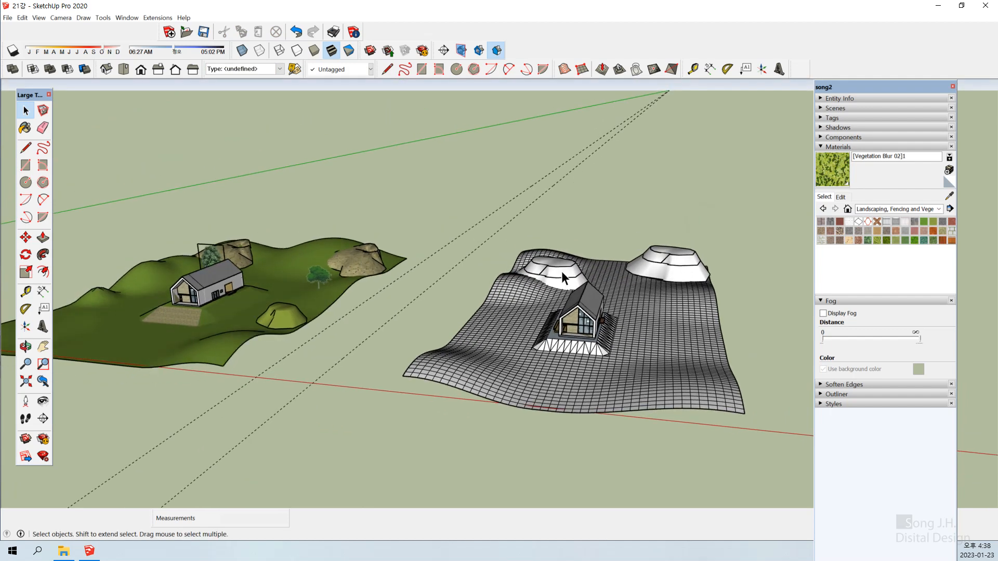
click(682, 270)
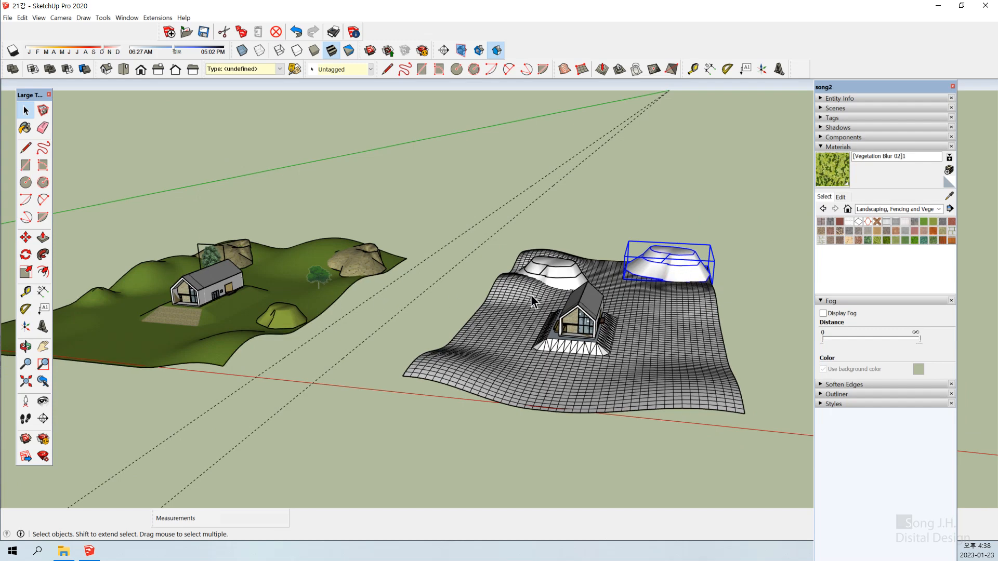
key(q)
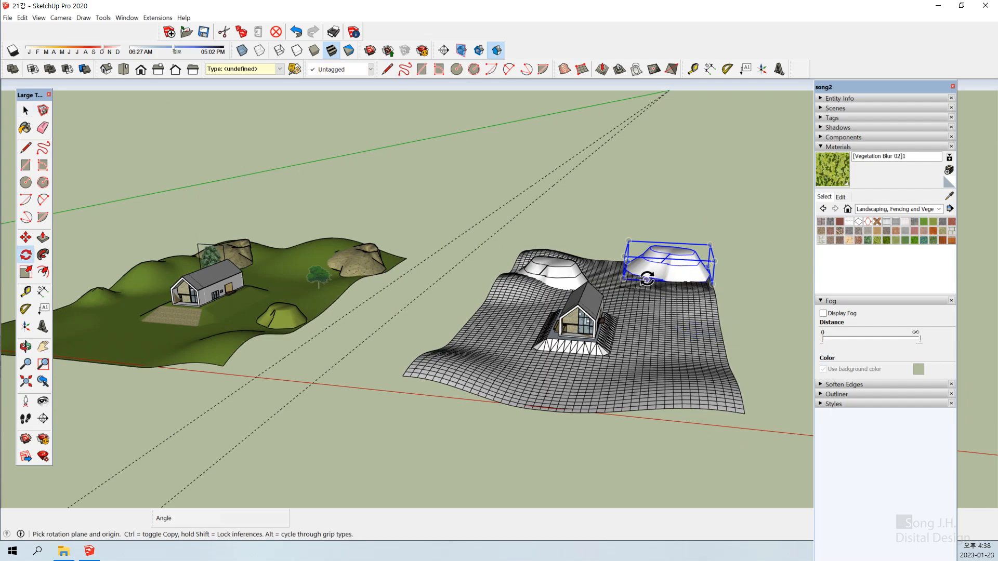
click(697, 285)
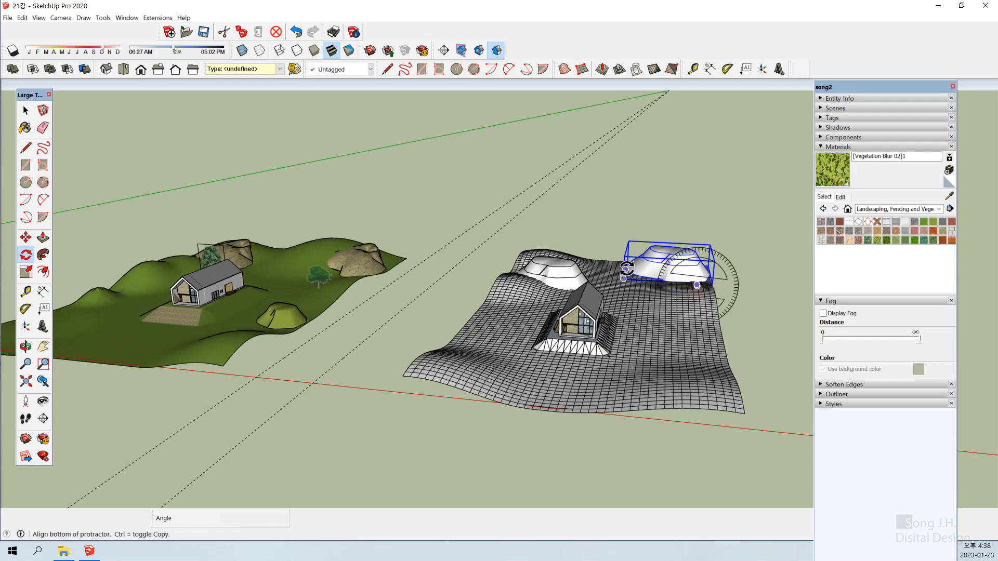
key(Up)
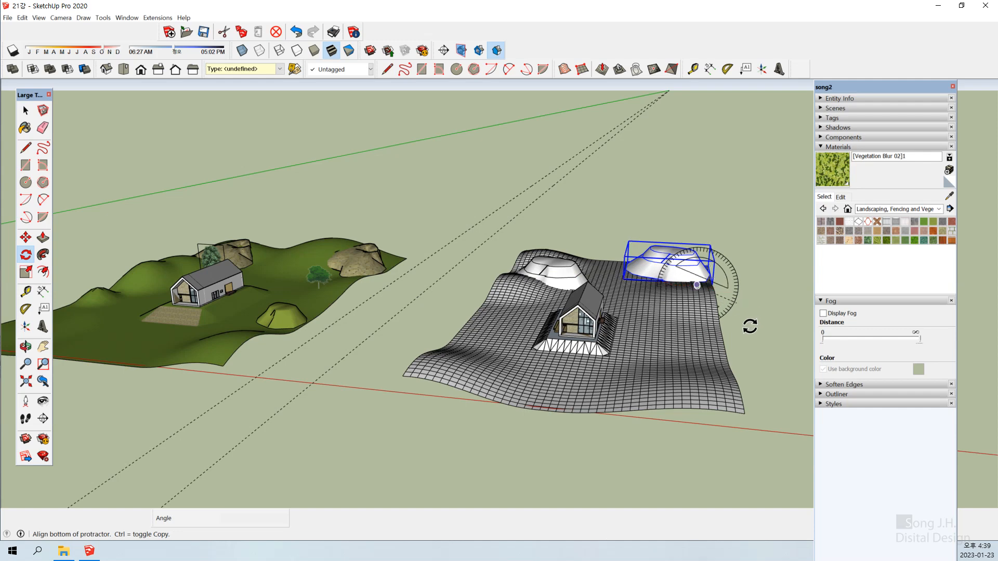
key(space)
- Rotate the original contour hill at the far right 90 degrees on the horizontal plane
middle_drag(620, 321, 624, 278)
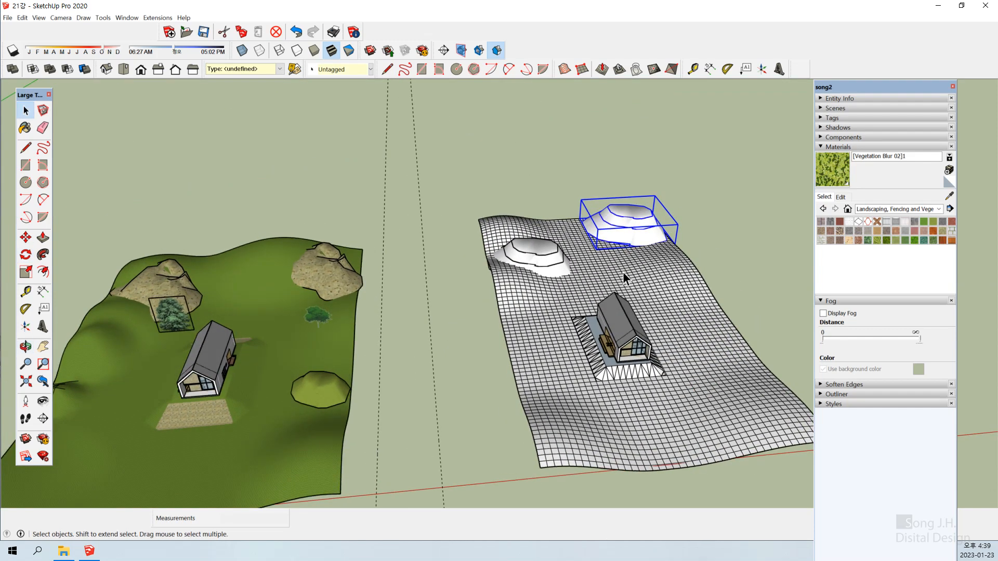
key(q)
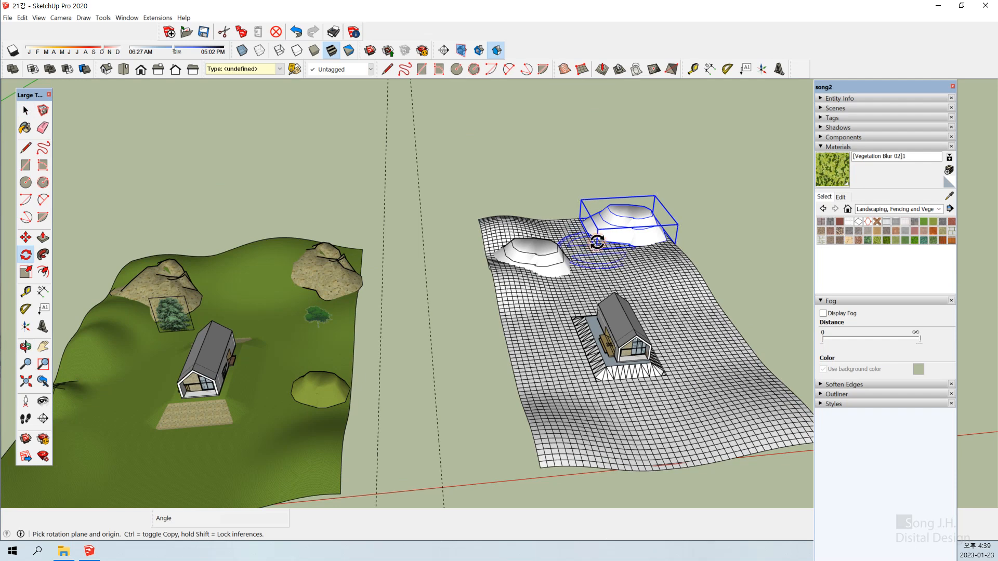
click(660, 240)
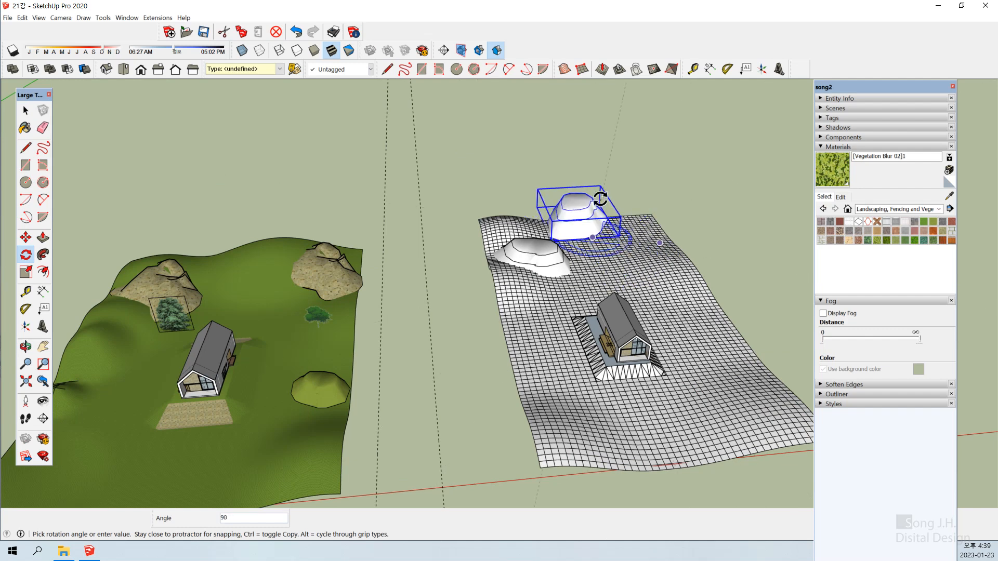
click(601, 198)
key(space)
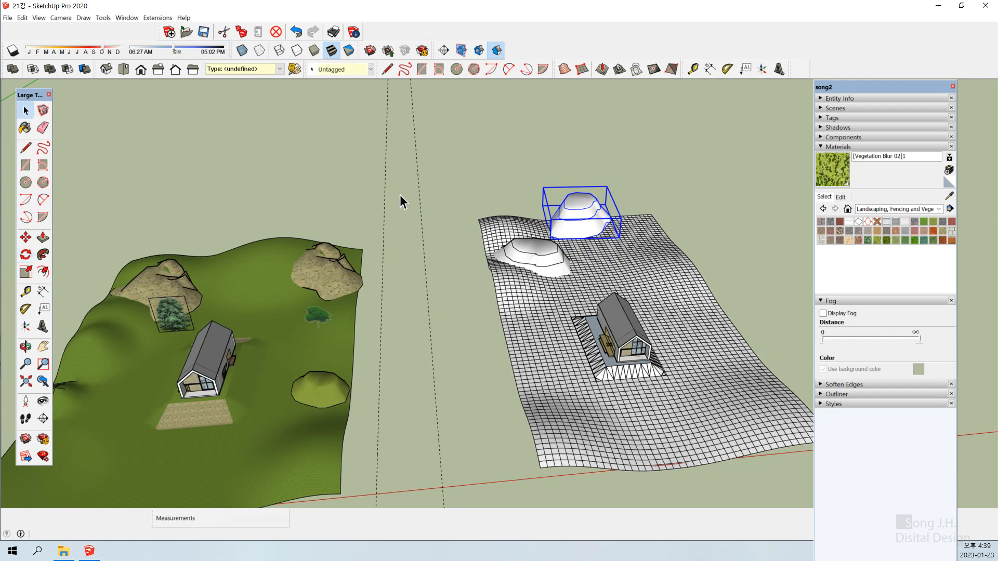
- Move the rotated hill about 24900 back to the terrain's far right corner and scale it up slightly
key(m)
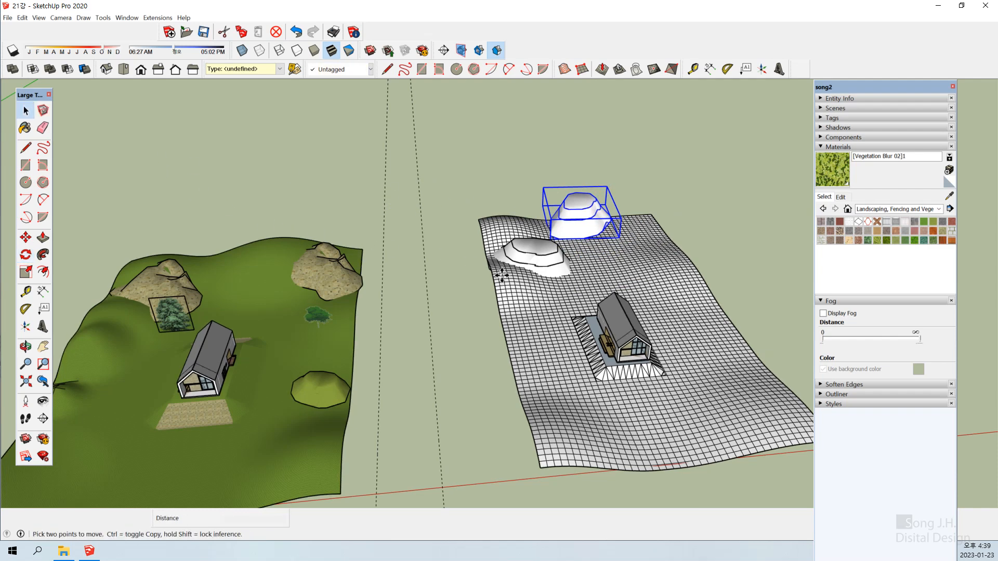
click(597, 230)
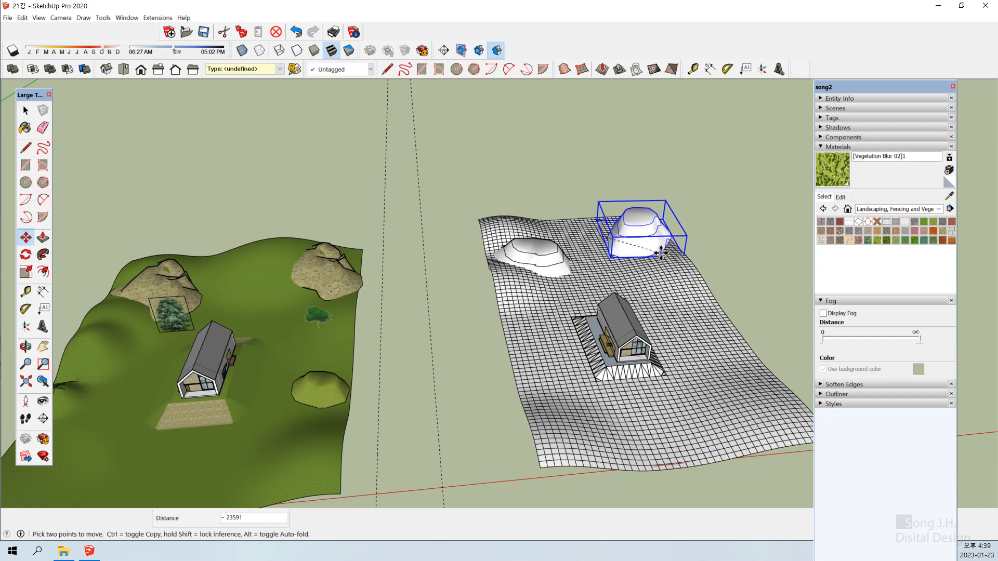
click(667, 250)
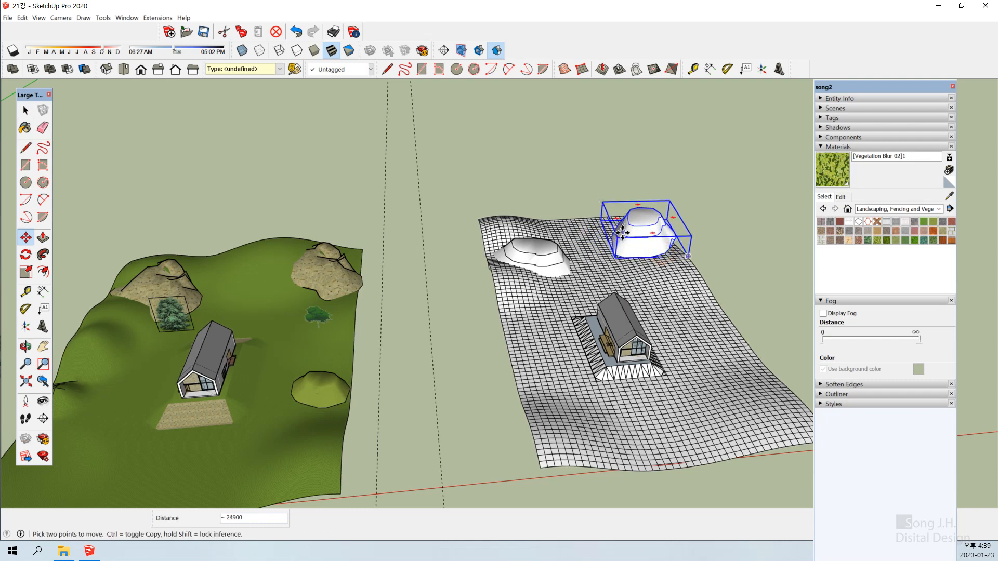
key(s)
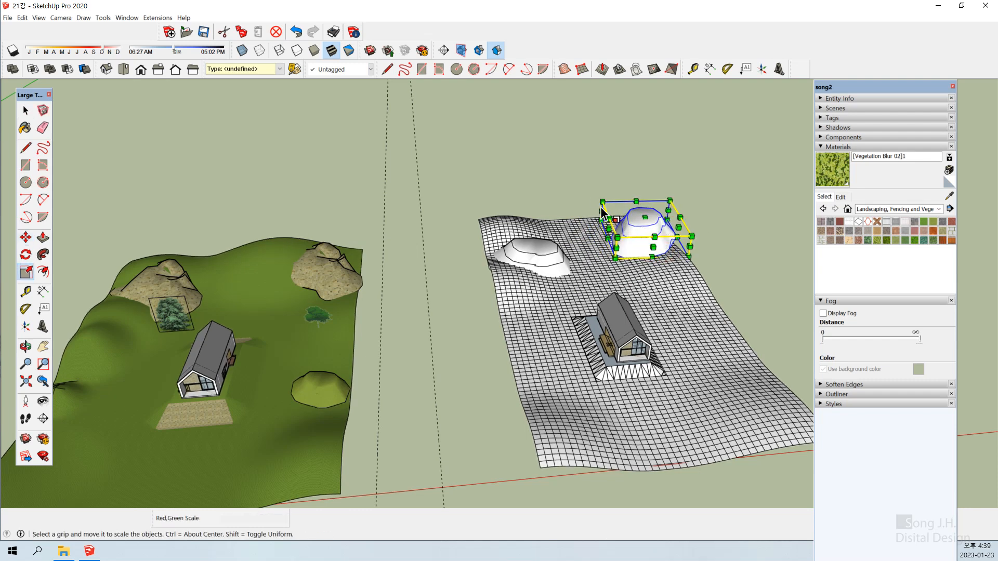
drag(583, 190, 621, 203)
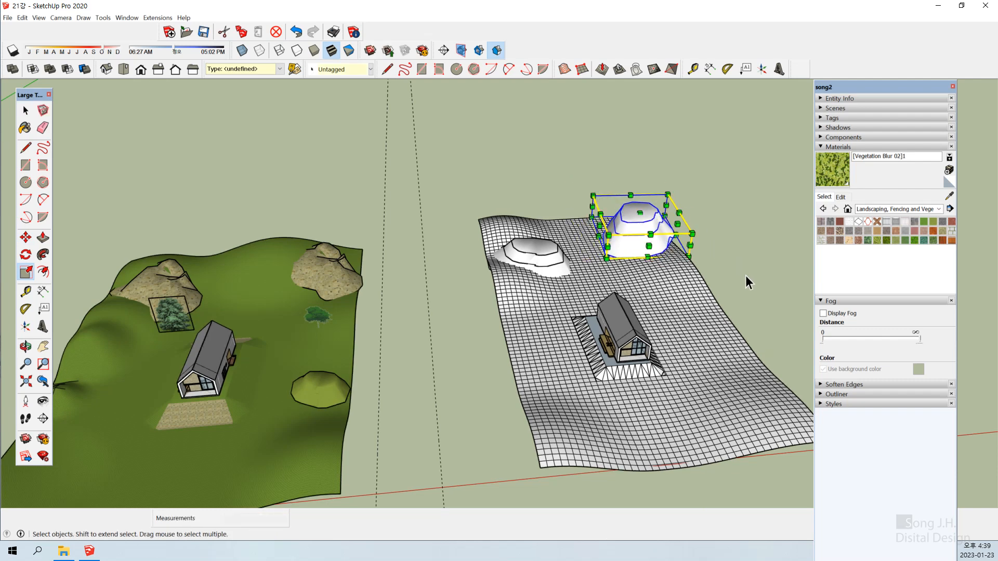
key(space)
click(746, 276)
- Lower the rotated hill at the far right corner into the terrain mesh by about 611
click(631, 245)
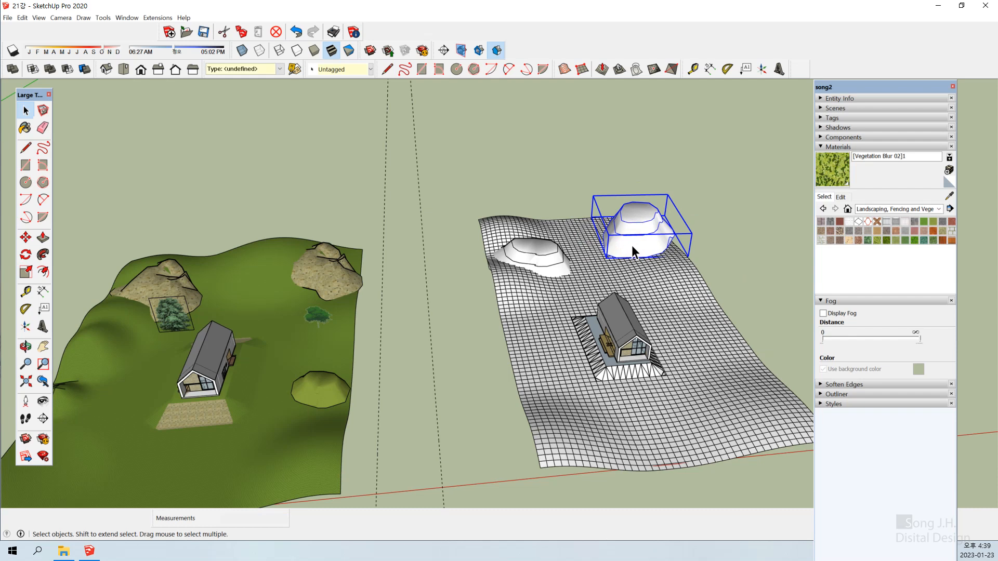
key(m)
click(633, 245)
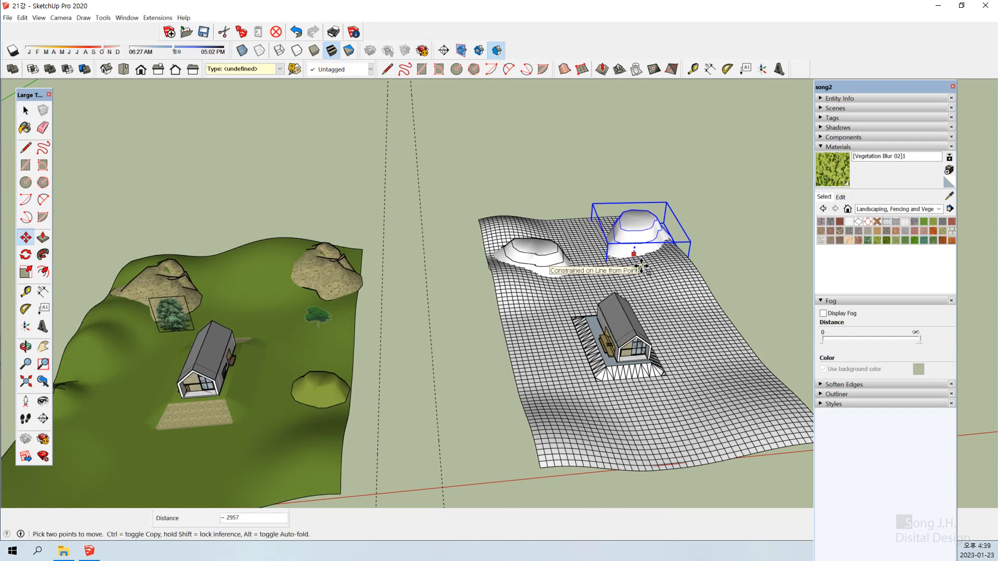
key(Escape)
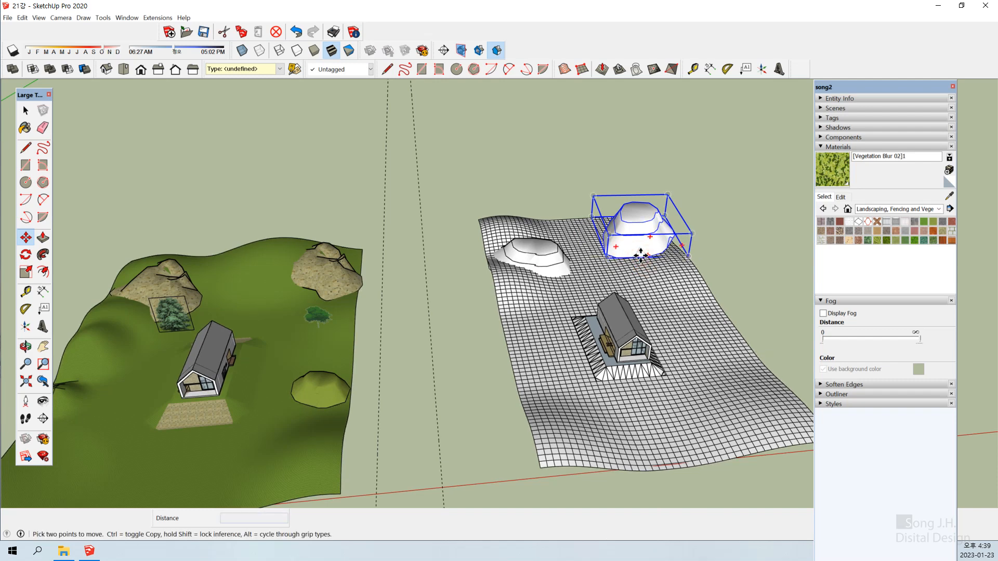
click(640, 254)
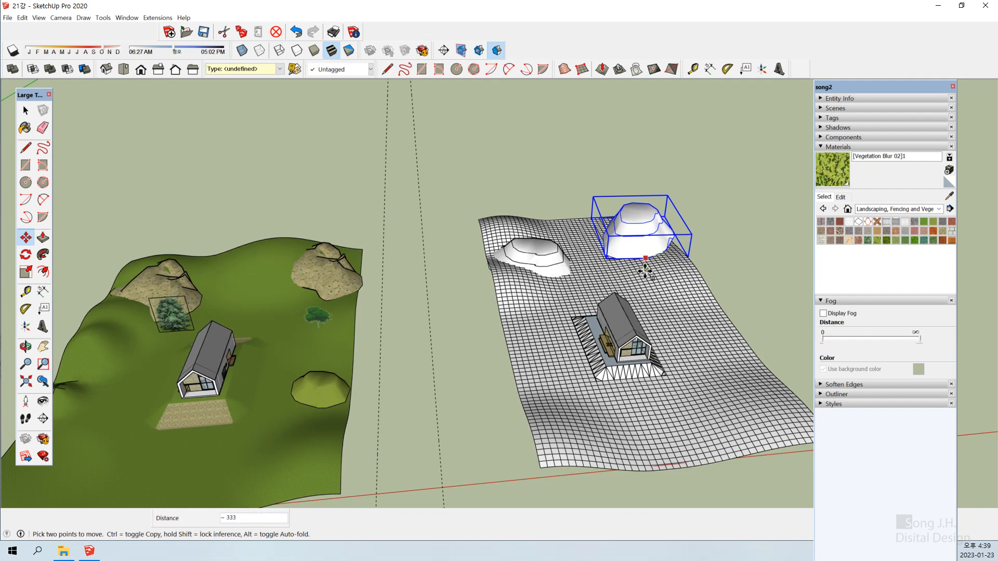
click(646, 276)
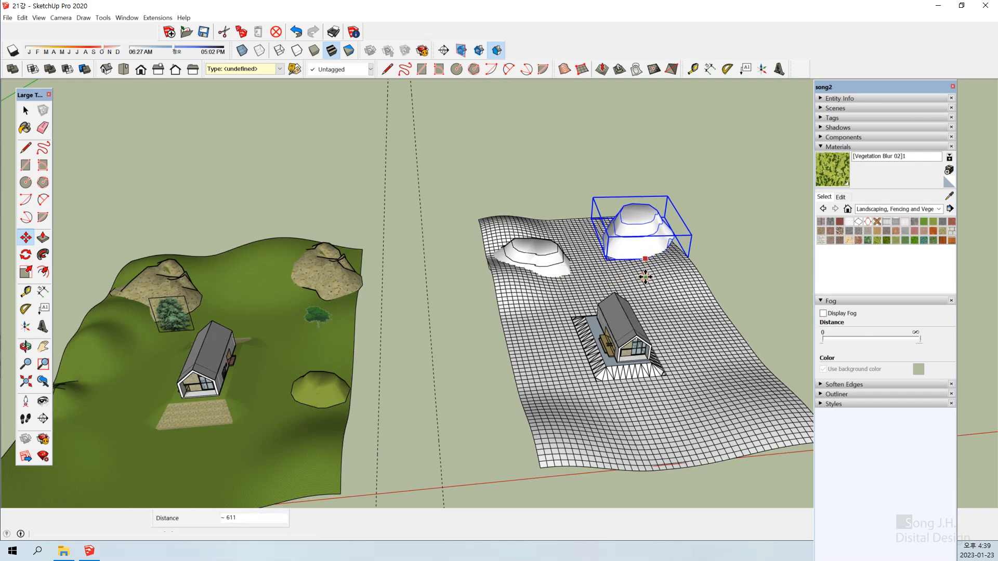
- Lower the hill at the terrain's far right corner further into the mesh by about 3579
key(space)
click(754, 281)
middle_drag(753, 281, 677, 269)
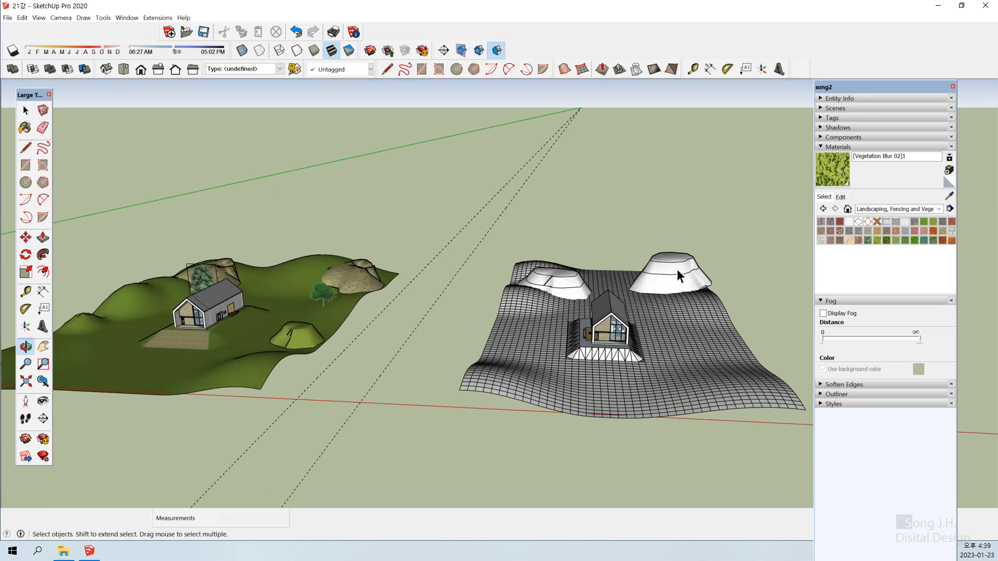
click(680, 278)
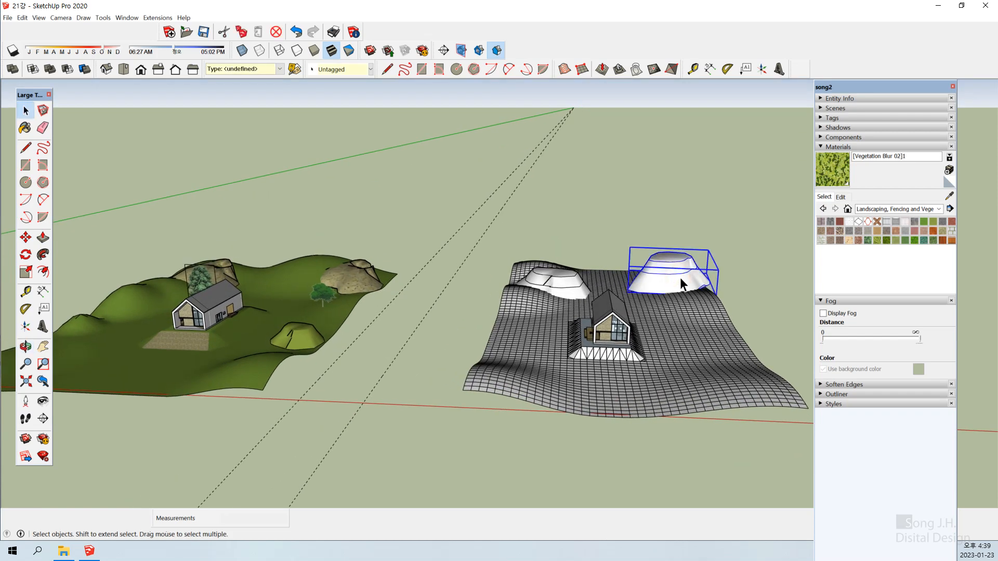
key(m)
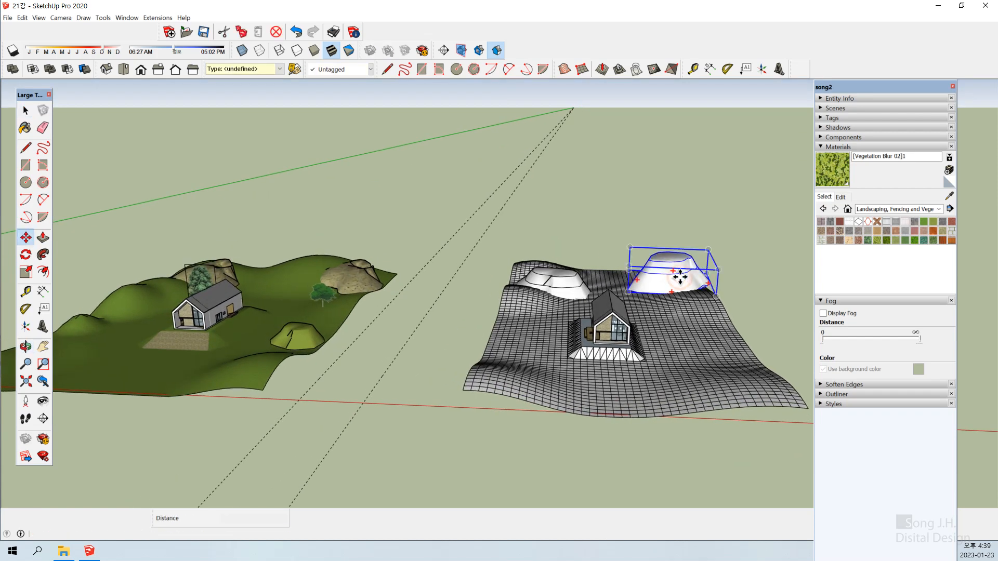
click(680, 277)
click(684, 283)
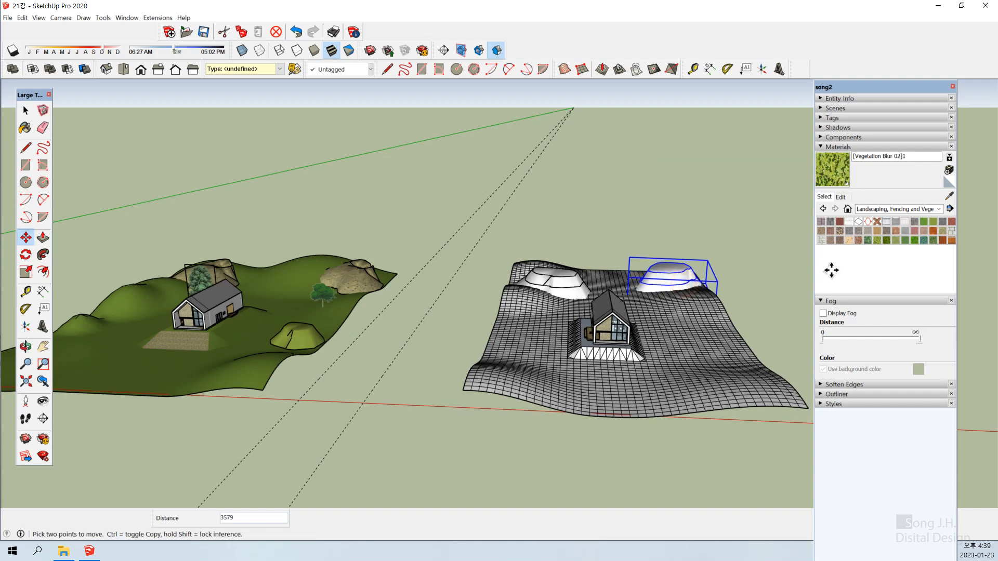
key(space)
click(765, 315)
- Try the Vegetation Blur 02 landscaping material on the whole terrain mesh
middle_drag(693, 336, 659, 359)
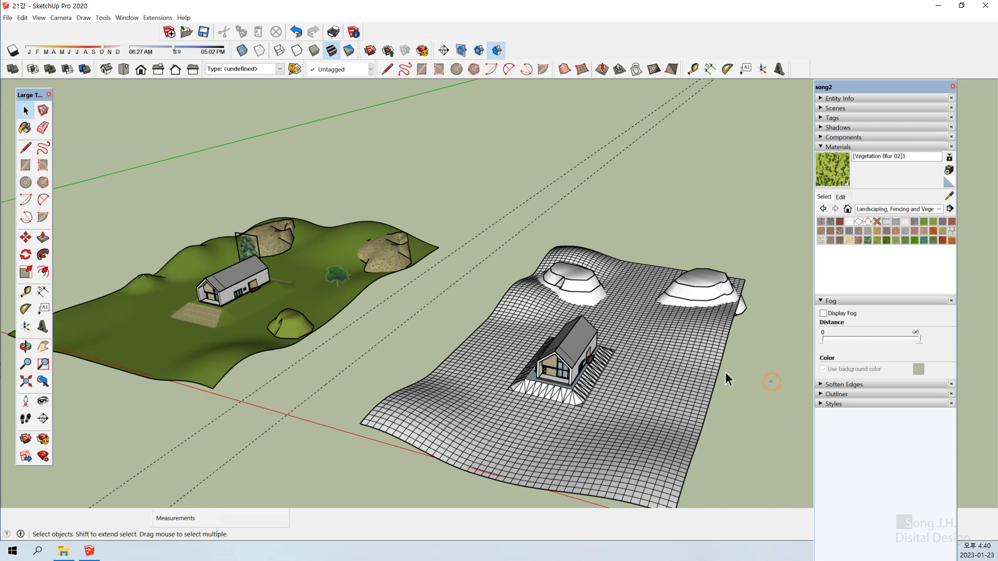
middle_drag(707, 351, 651, 338)
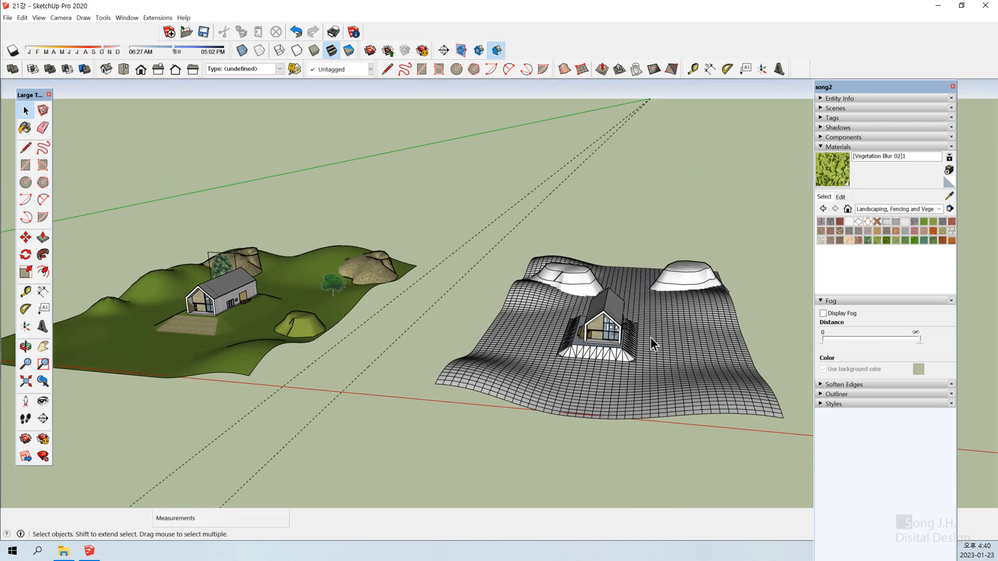
click(702, 350)
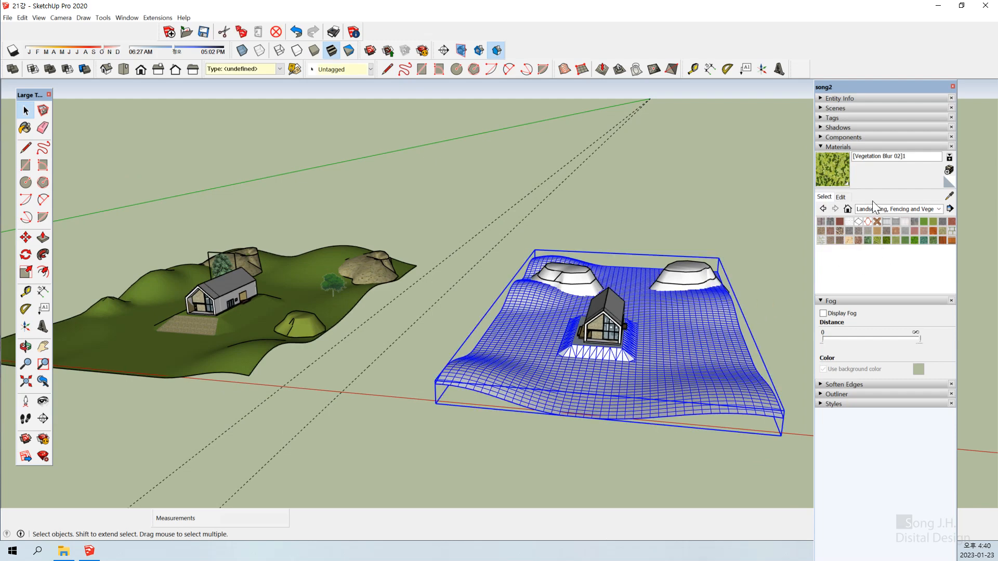
click(874, 240)
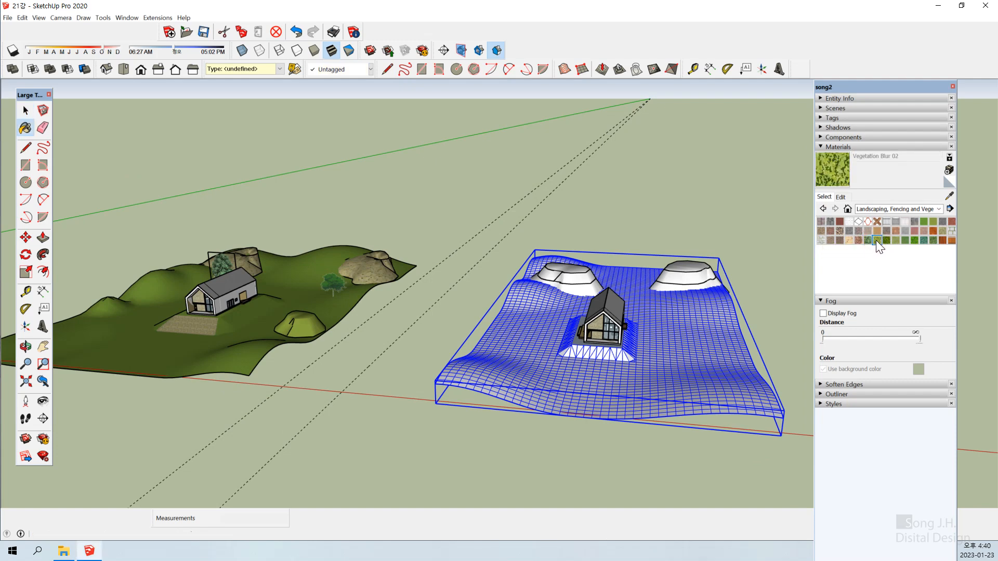
click(713, 349)
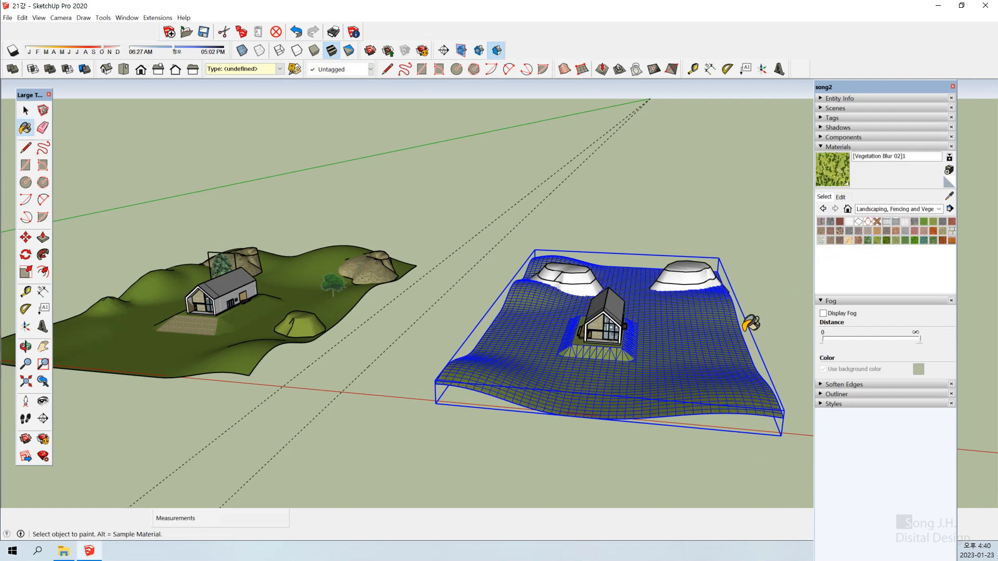
key(space)
click(767, 332)
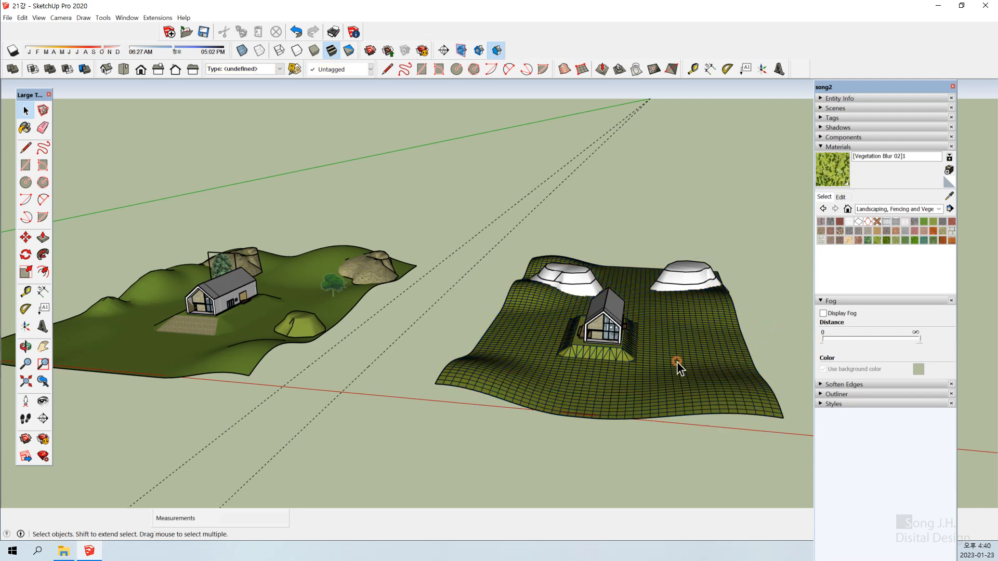
- Paint the terrain mesh with the Vegetation Blur 01 material
click(677, 362)
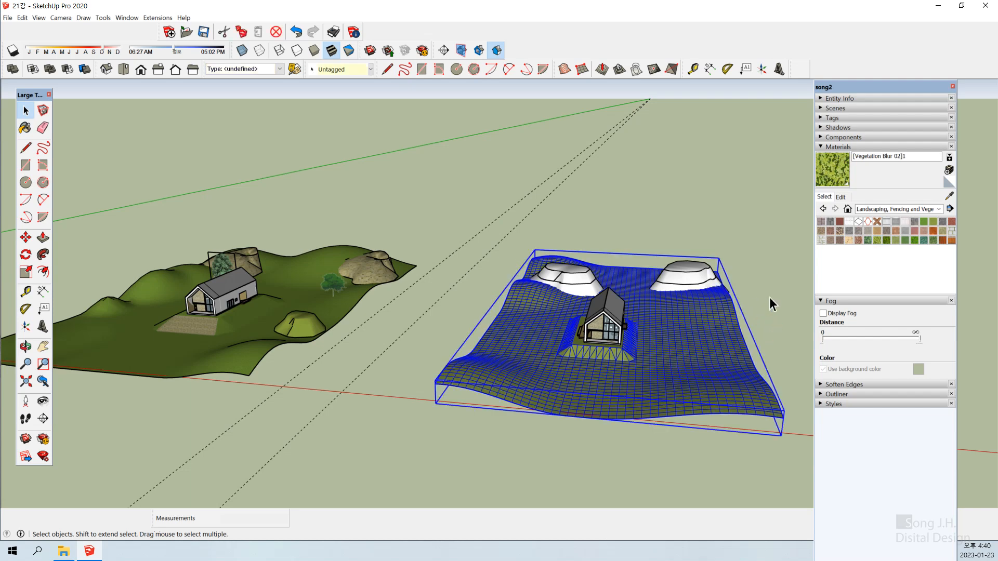
click(865, 240)
click(705, 364)
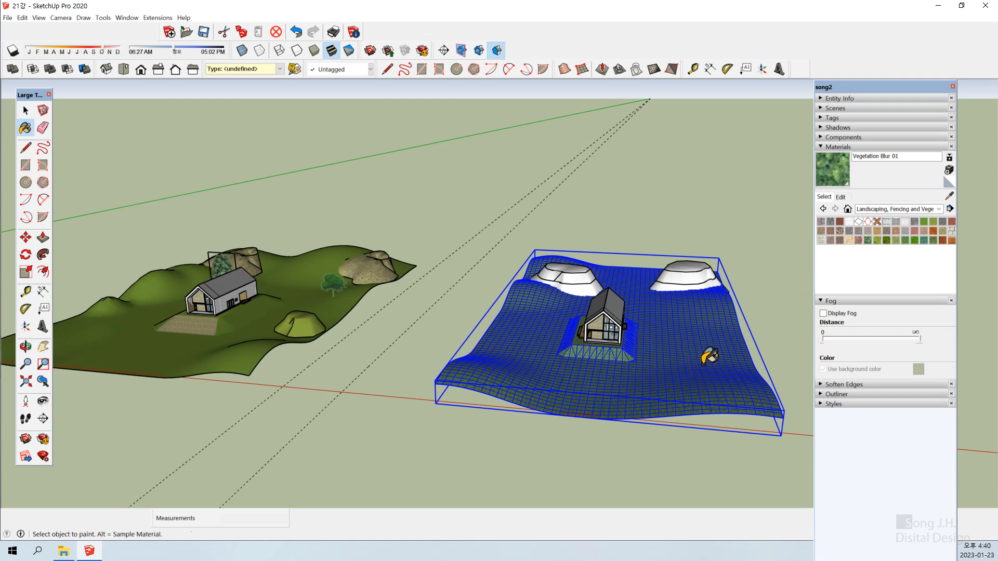
key(space)
click(775, 333)
middle_drag(613, 417, 685, 376)
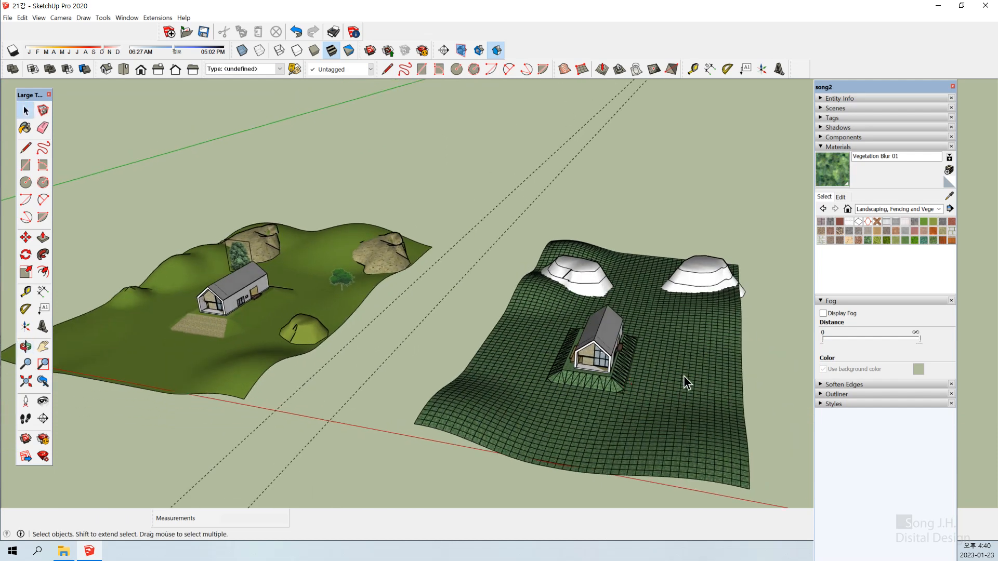
- Set the terrain's Vegetation Blur 01 material to saturation 43 and lightness 50 using the HLS colour values
click(671, 383)
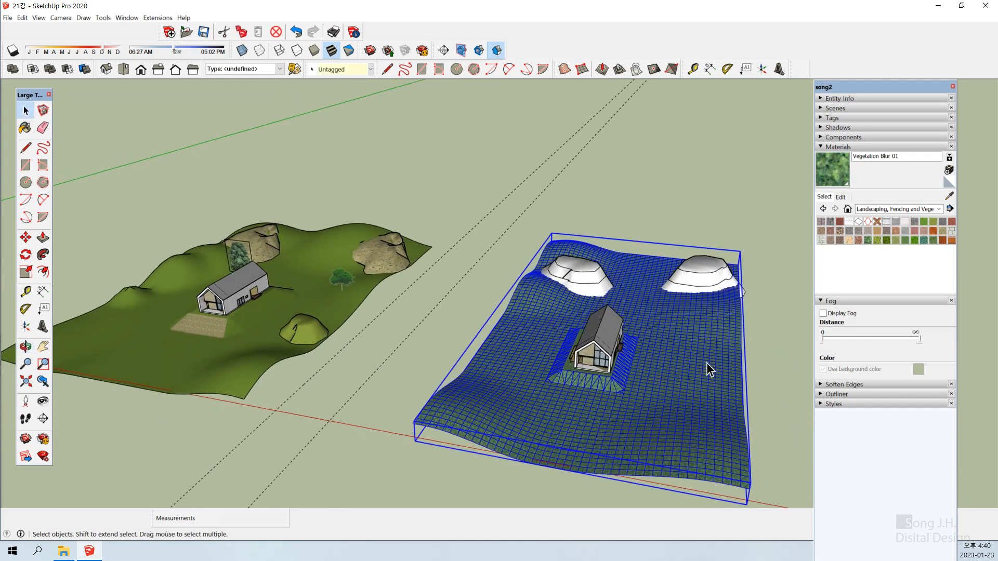
click(842, 196)
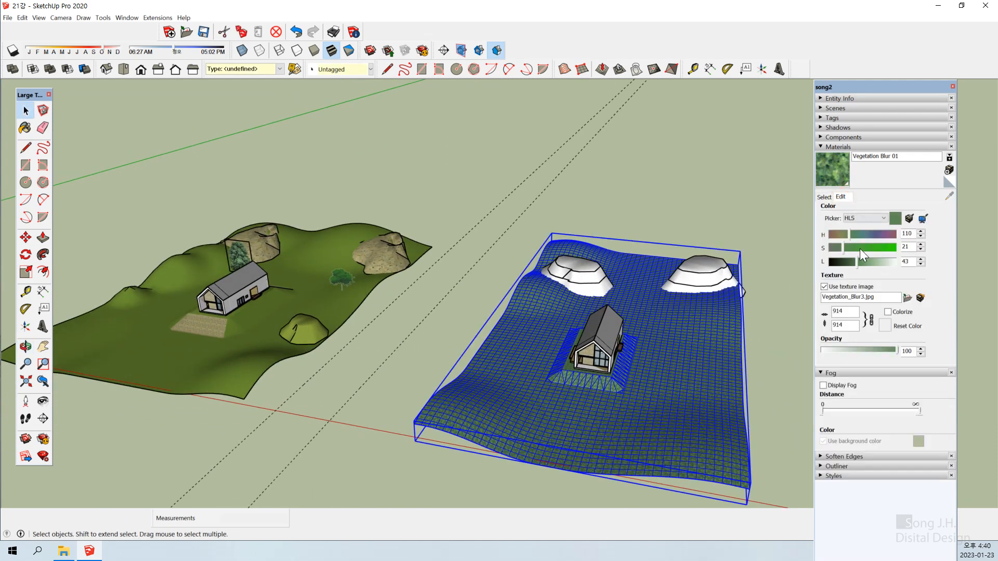
drag(844, 247, 850, 248)
click(759, 422)
middle_drag(757, 423, 757, 423)
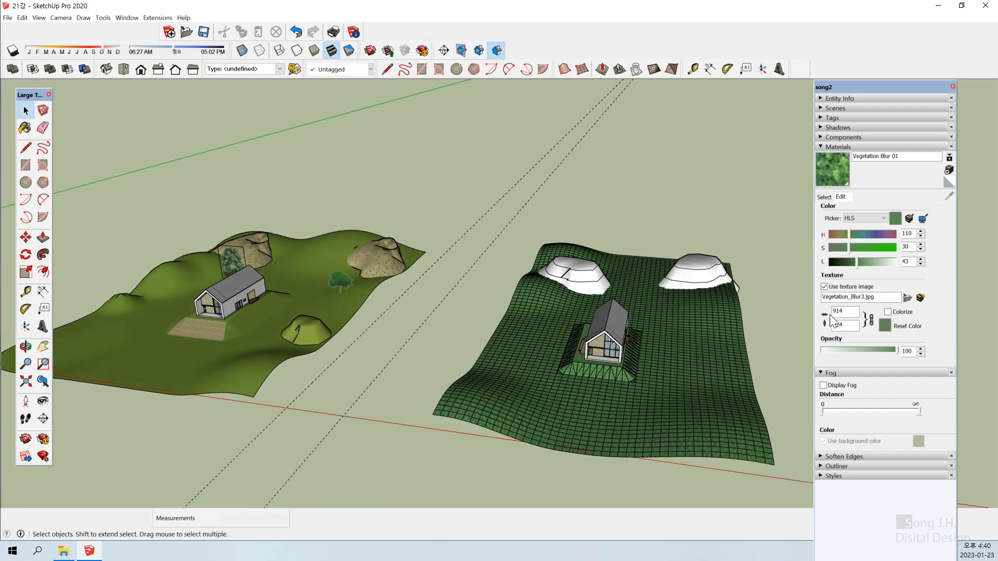
click(695, 357)
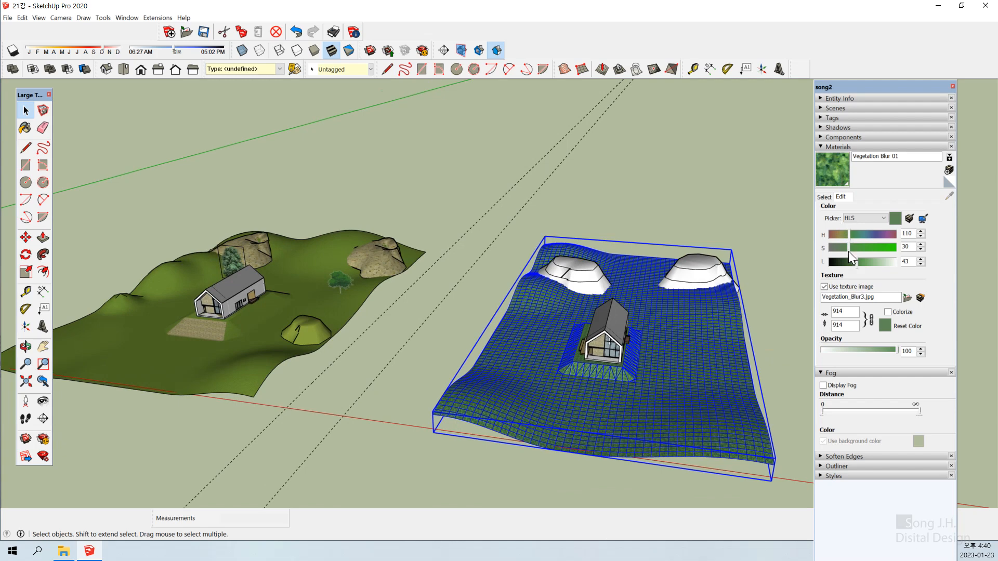
drag(851, 246, 866, 263)
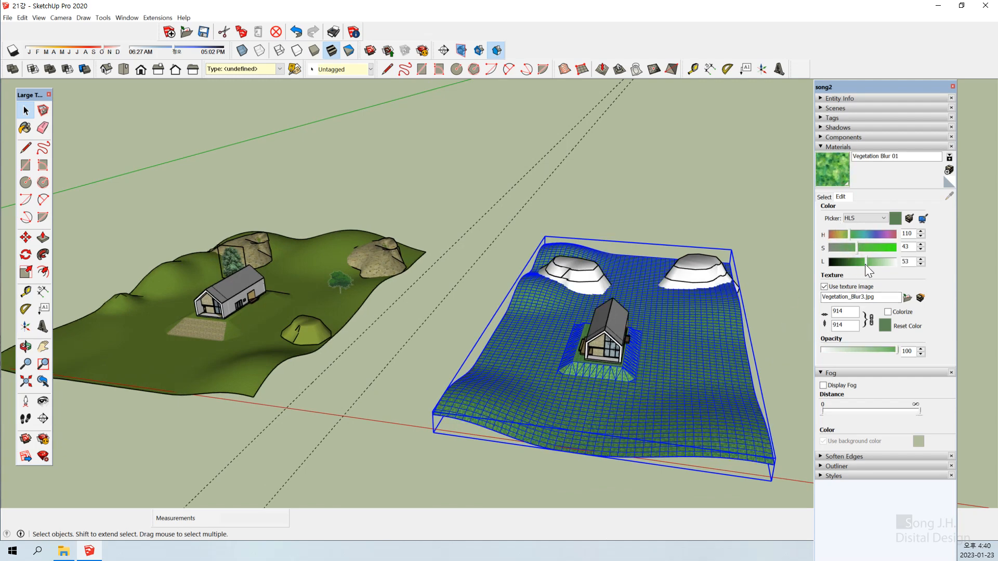
click(761, 296)
middle_drag(610, 406, 647, 416)
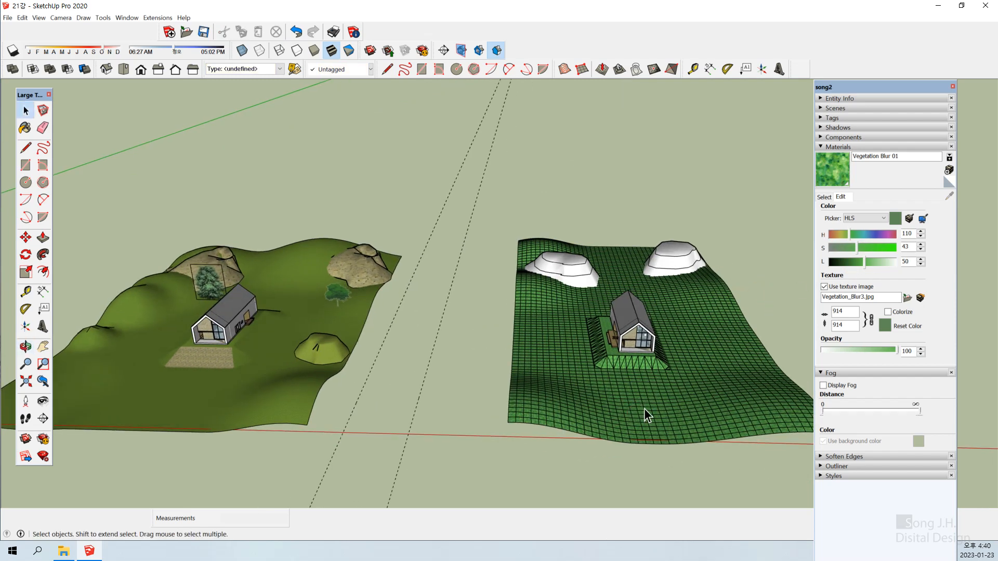
- Switch the Vegetation Blur 01 colour picker to RGB and raise the red value to 115
click(883, 218)
click(857, 242)
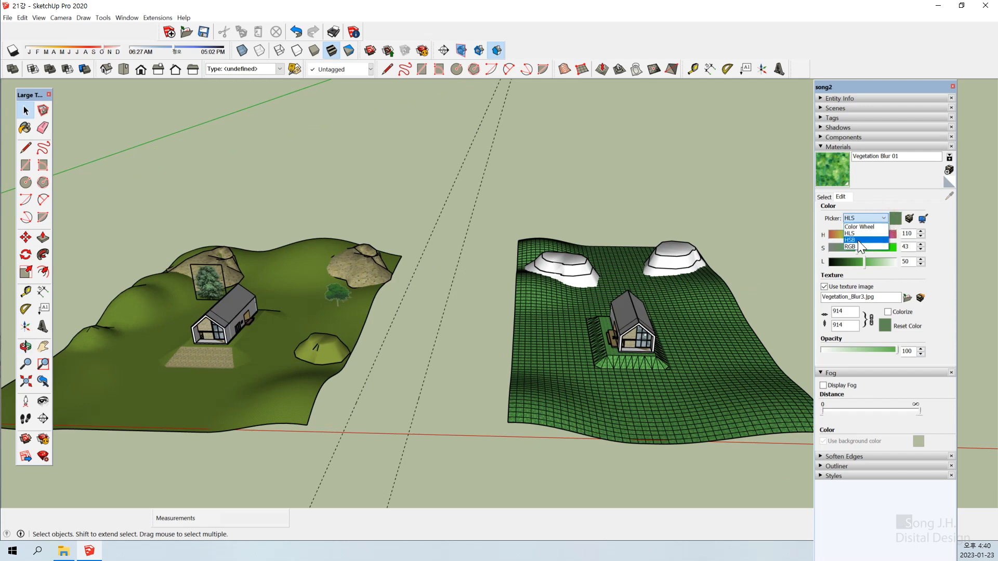
drag(855, 234, 860, 234)
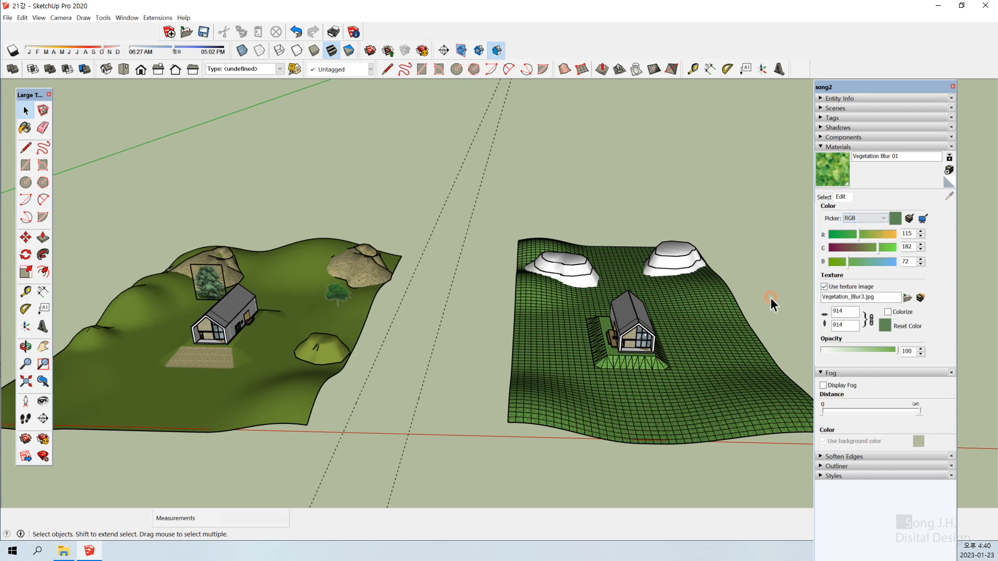
middle_drag(738, 319, 590, 305)
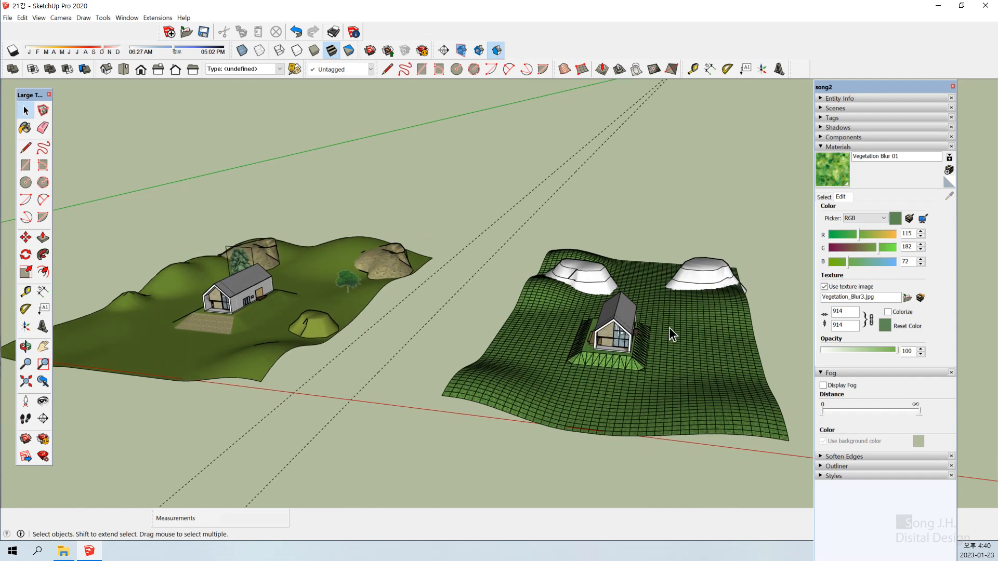
- Paint both contour hills at the terrain's far corners with the Vegetation Blur 02 material
click(702, 283)
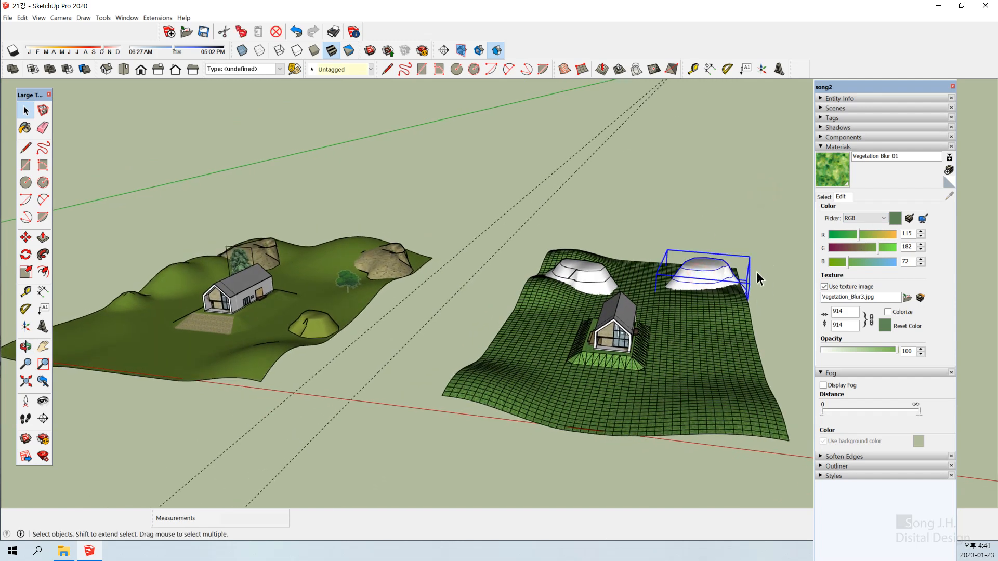
scroll(762, 263, up, 1)
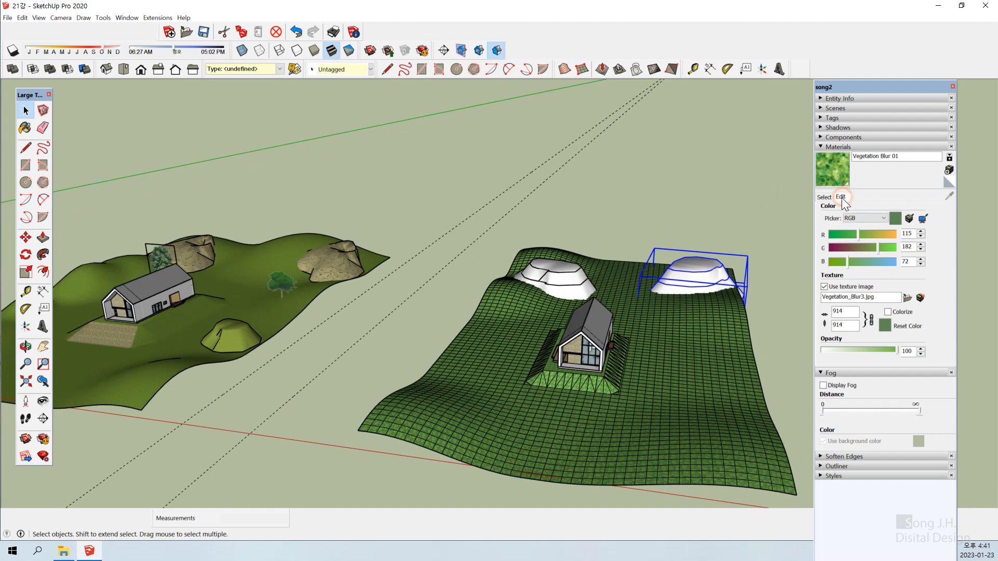
click(825, 197)
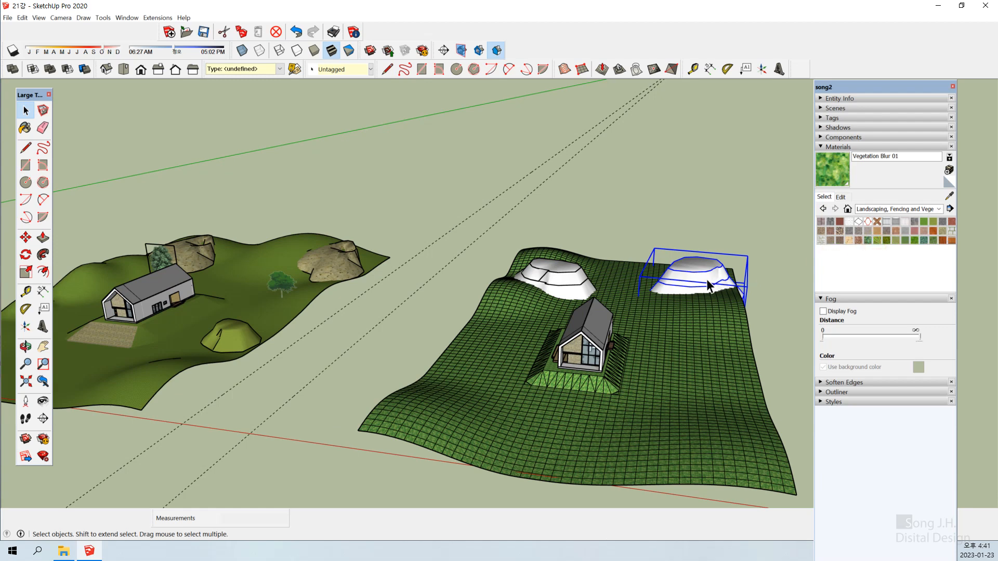
click(877, 240)
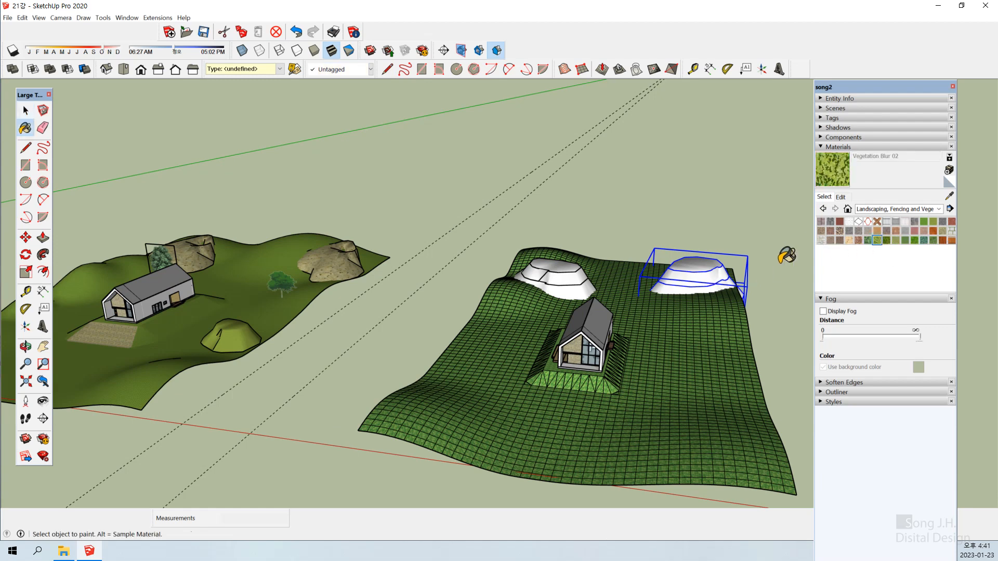
click(708, 279)
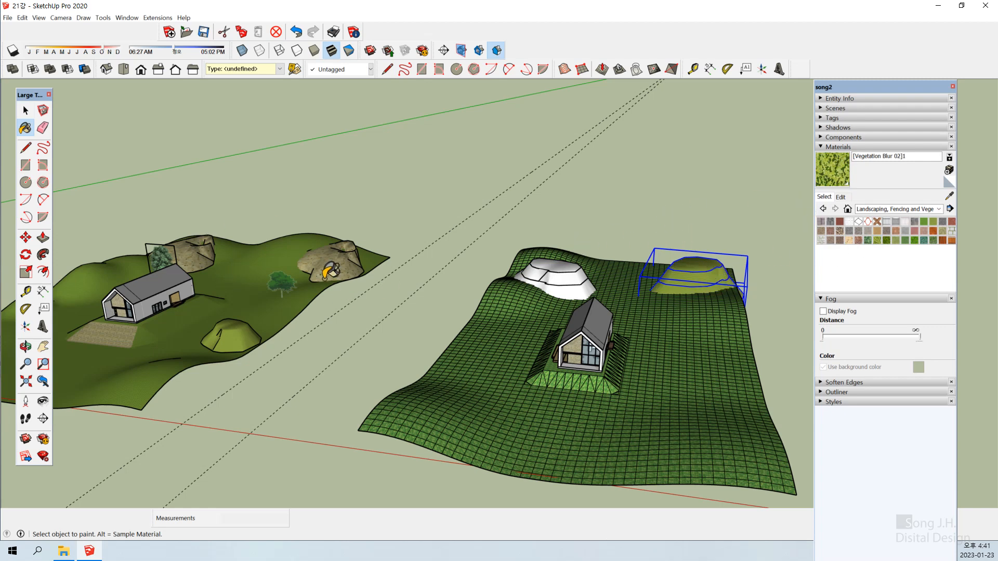
click(560, 293)
key(space)
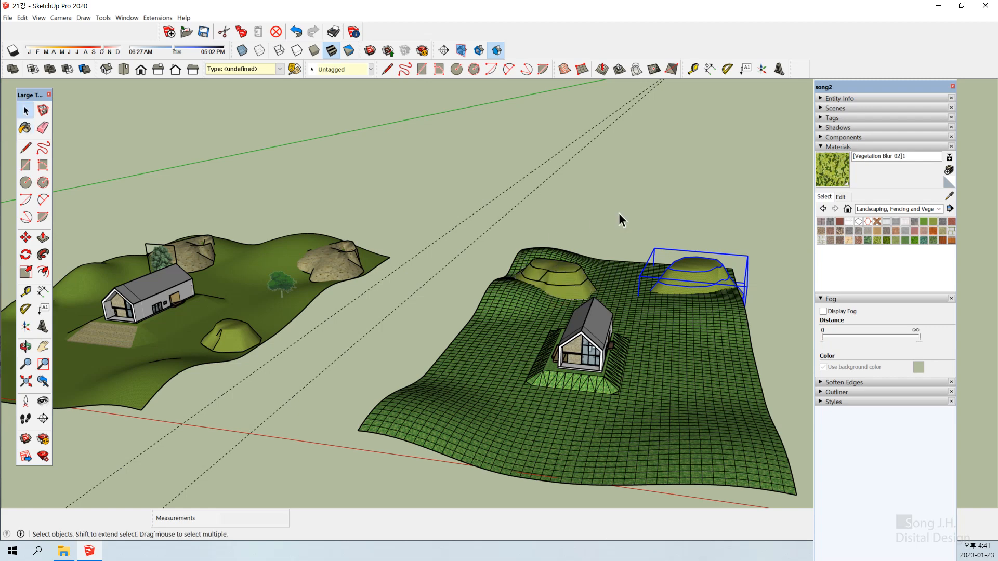
click(653, 211)
- Delete both contour lines inside the group of the hill at the terrain's far right corner
scroll(572, 302, up, 3)
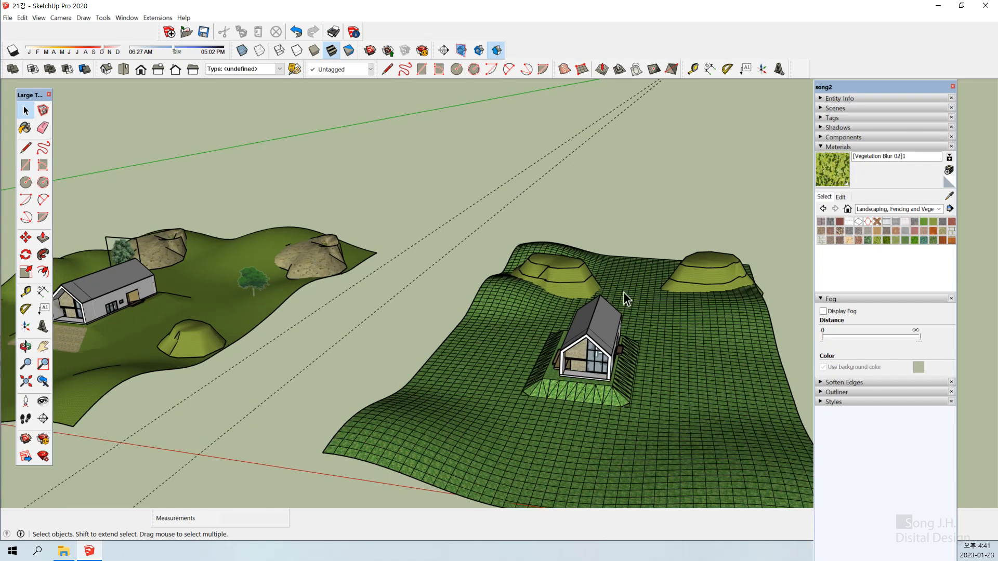
click(731, 279)
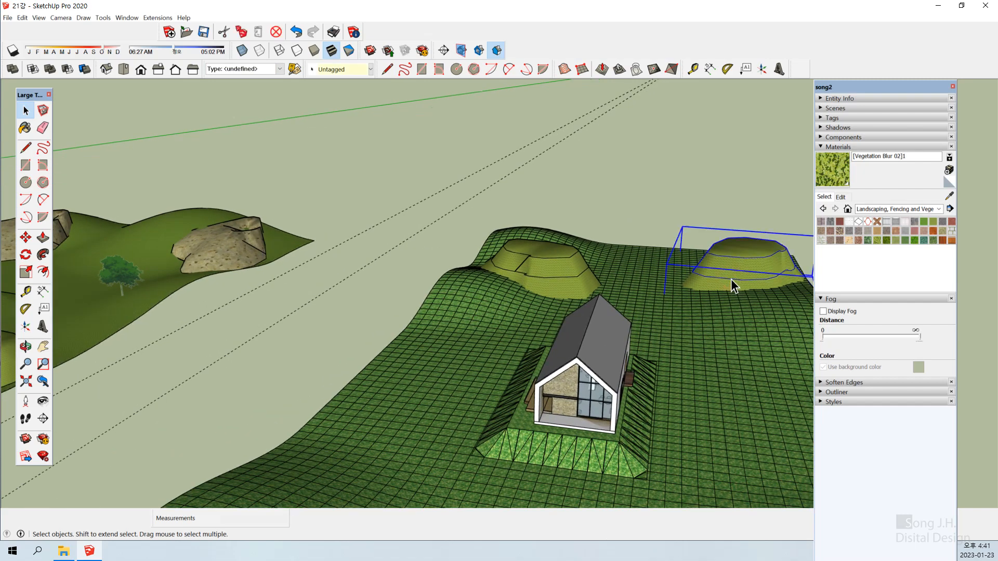
double_click(731, 282)
click(735, 280)
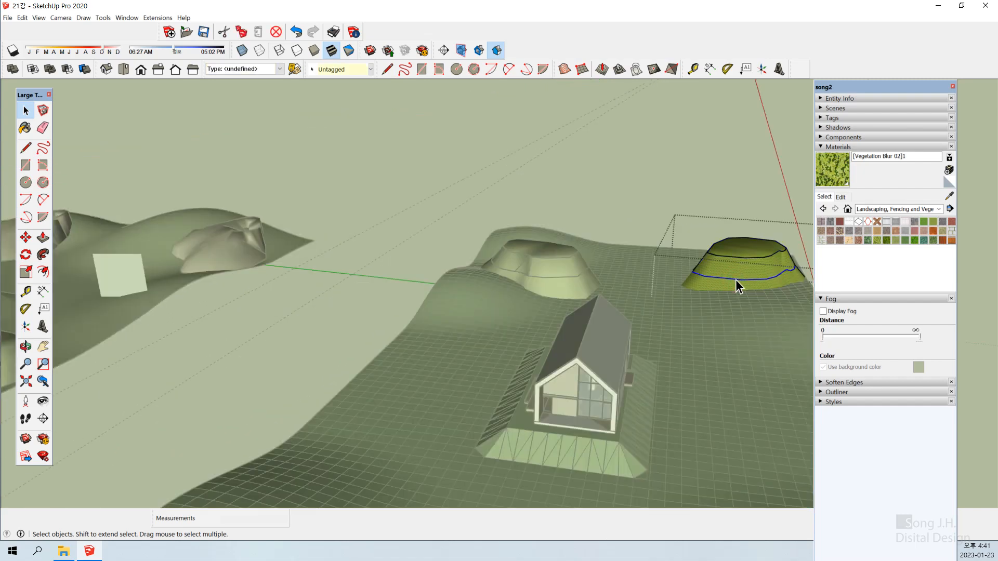
key(Delete)
click(735, 258)
key(Delete)
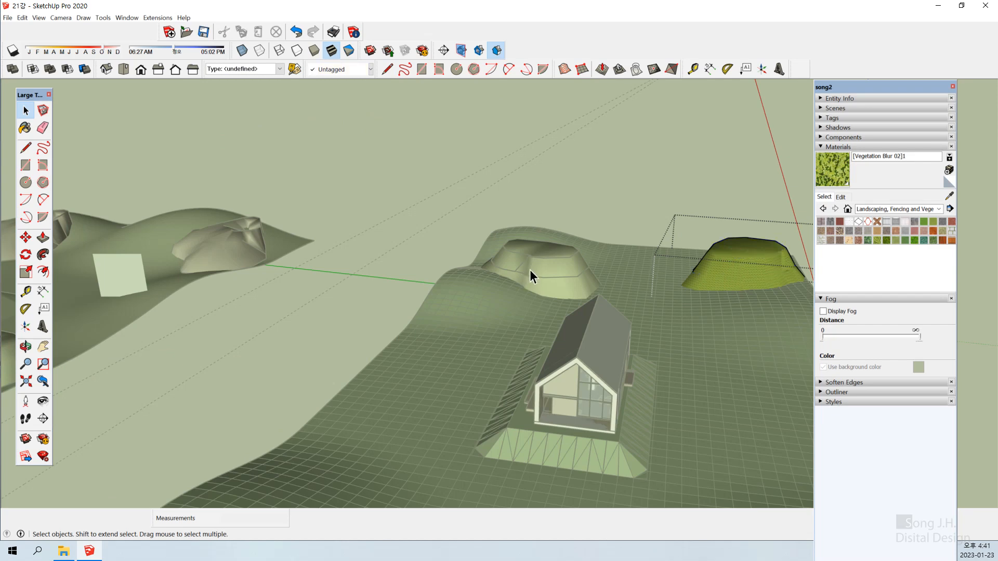
- Delete the contour lines inside the group of the hill at the terrain's far left corner
click(530, 275)
click(535, 276)
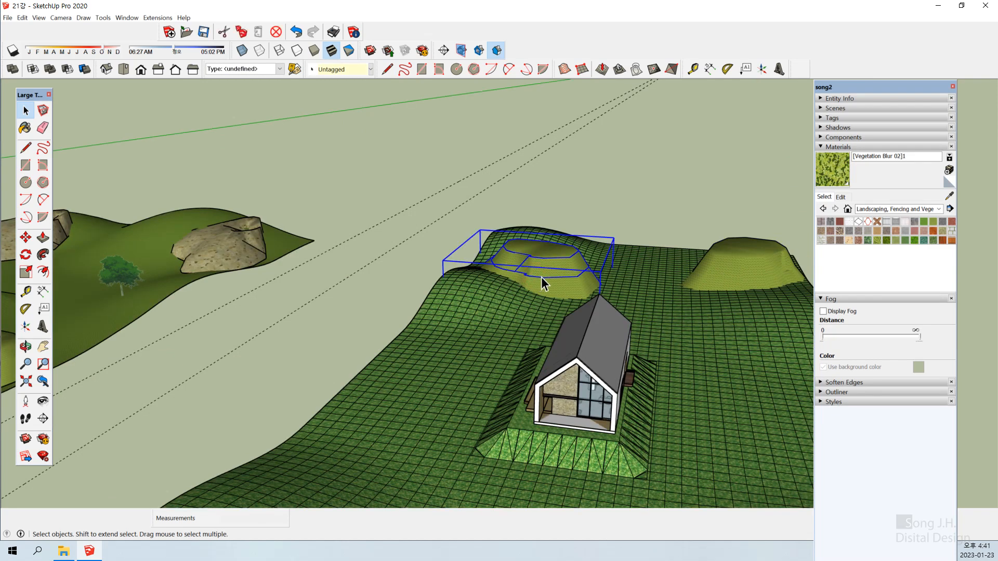
double_click(541, 278)
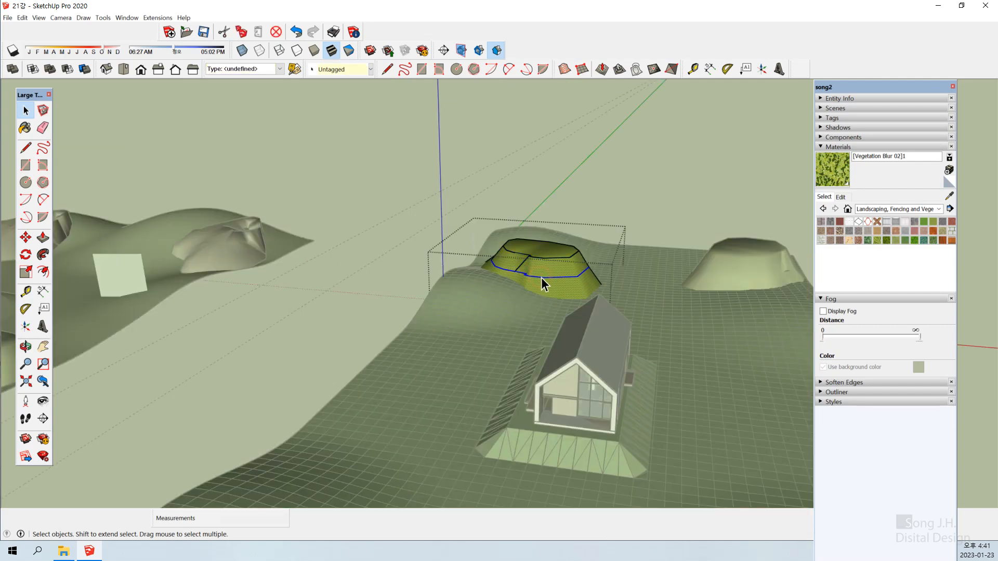
click(525, 263)
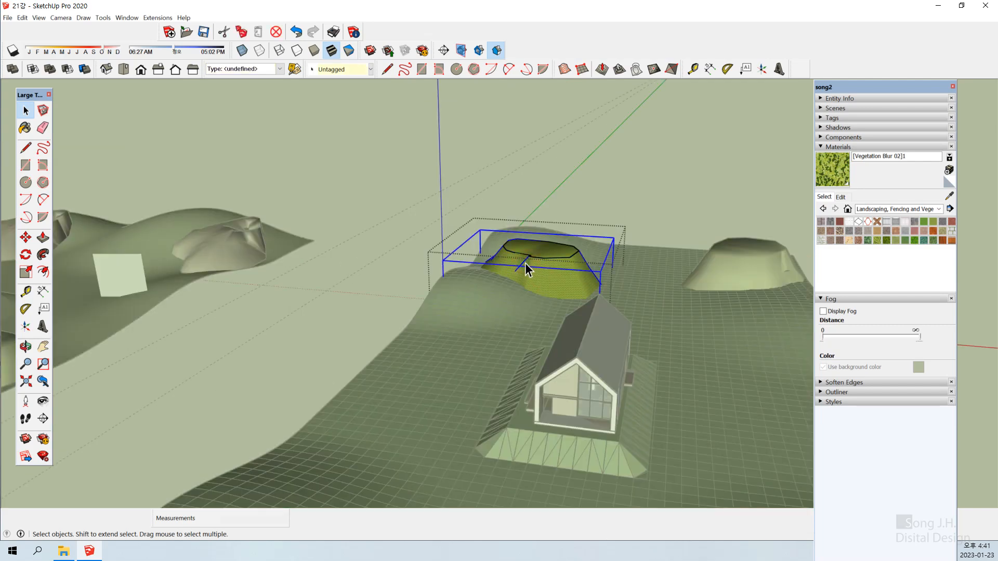
double_click(525, 262)
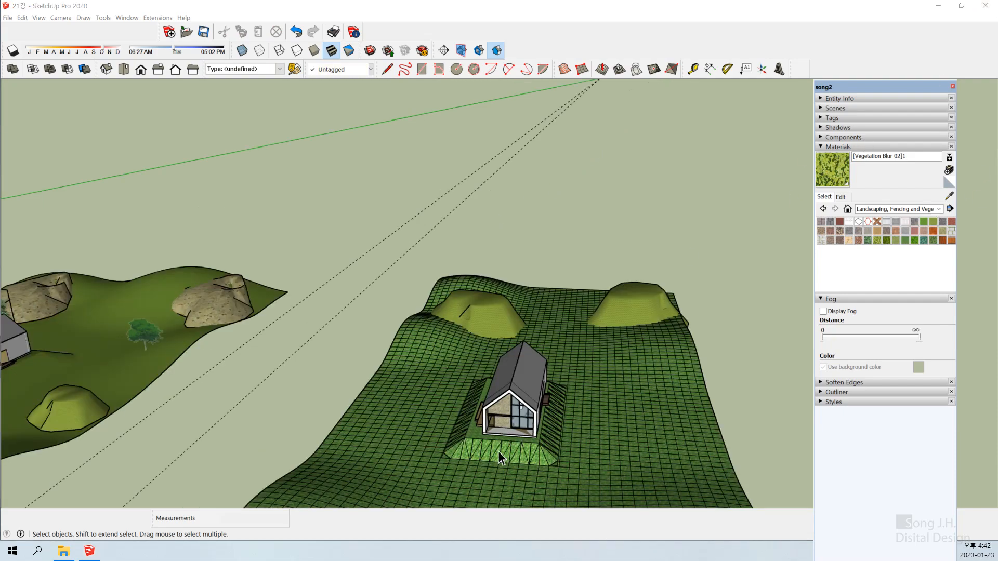
- Open the edge softening settings for the grid terrain group and turn off Smooth normals
middle_drag(612, 378, 481, 456)
middle_drag(589, 418, 615, 418)
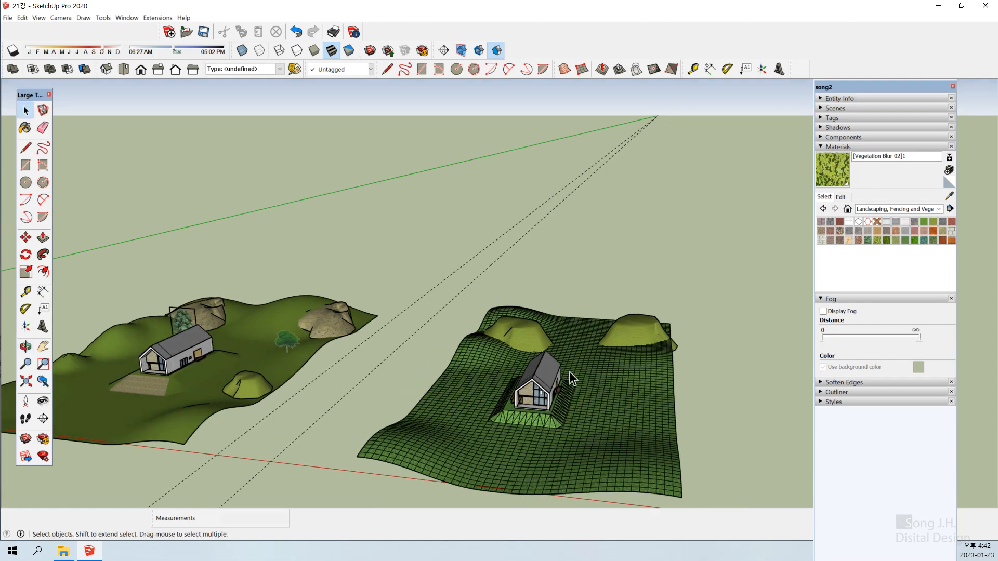
middle_drag(653, 451, 631, 410)
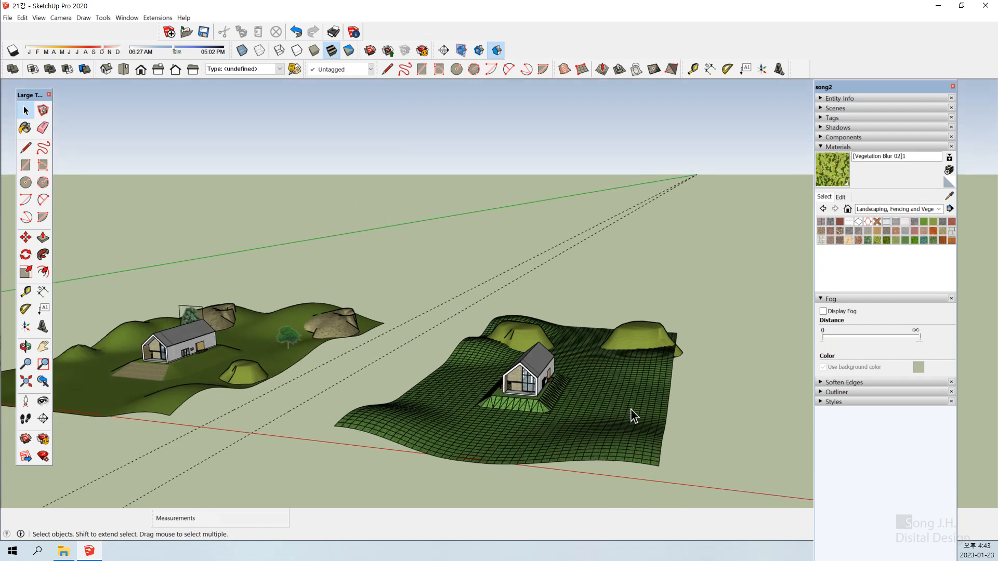
right_click(622, 404)
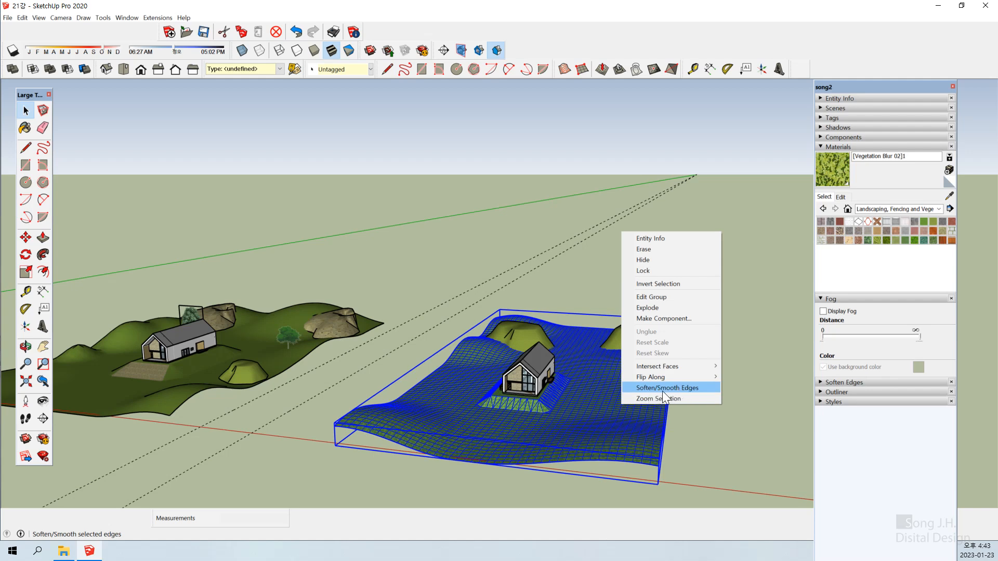
click(821, 383)
click(821, 383)
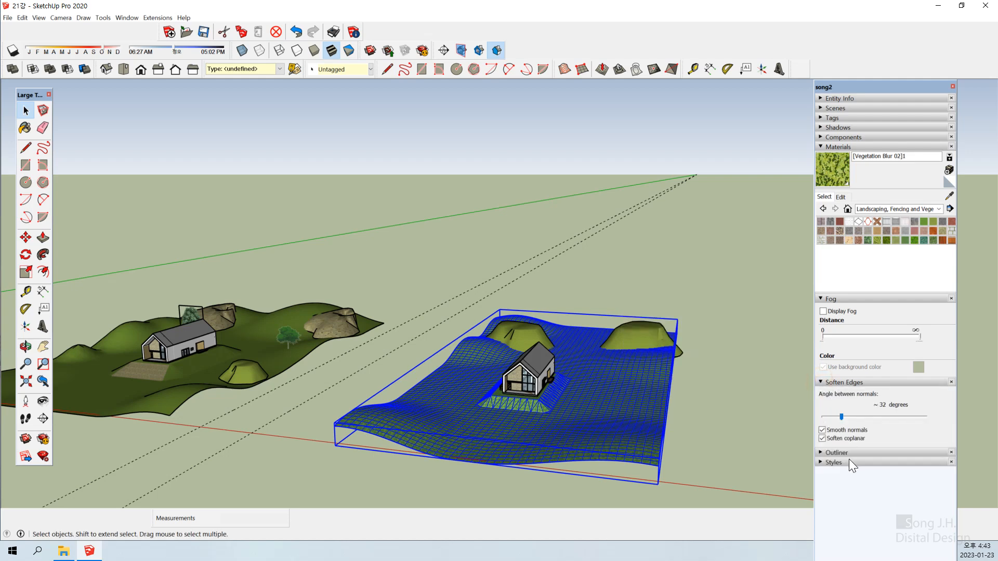
click(821, 431)
click(822, 438)
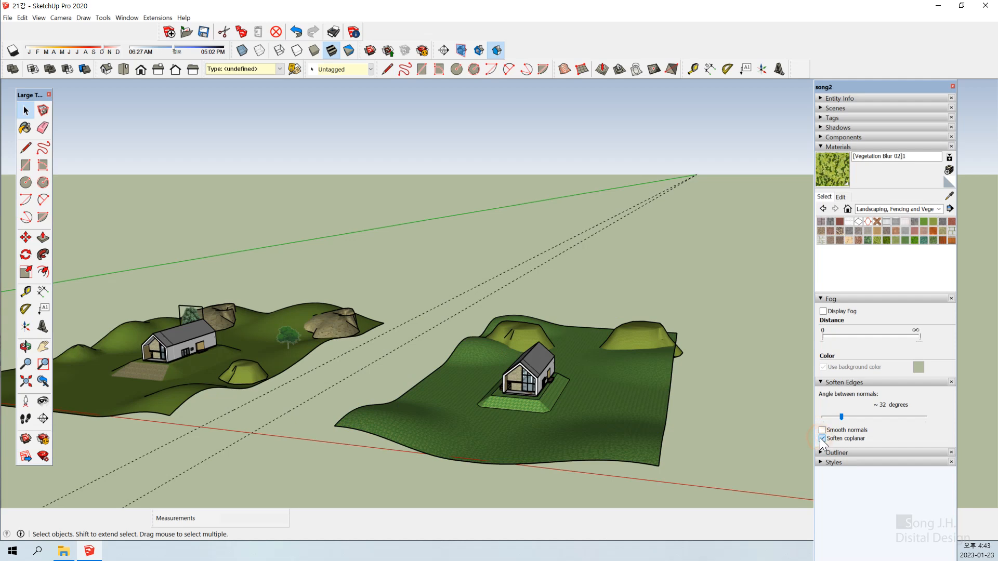
- Compare the terrain with Soften coplanar off and on, and leave it softened at about 68 degrees with Smooth normals and Soften coplanar on
click(820, 438)
click(822, 439)
click(822, 438)
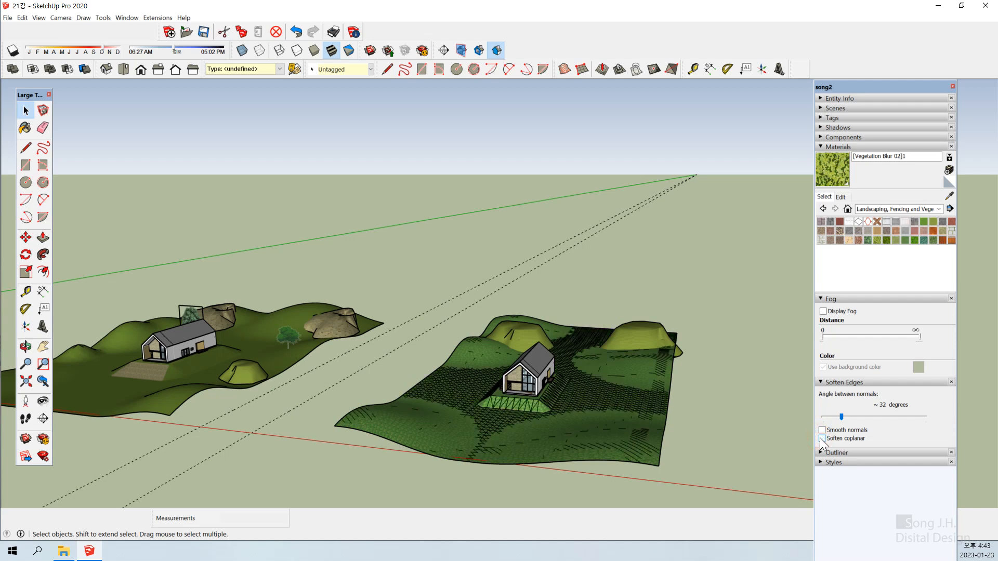
click(822, 439)
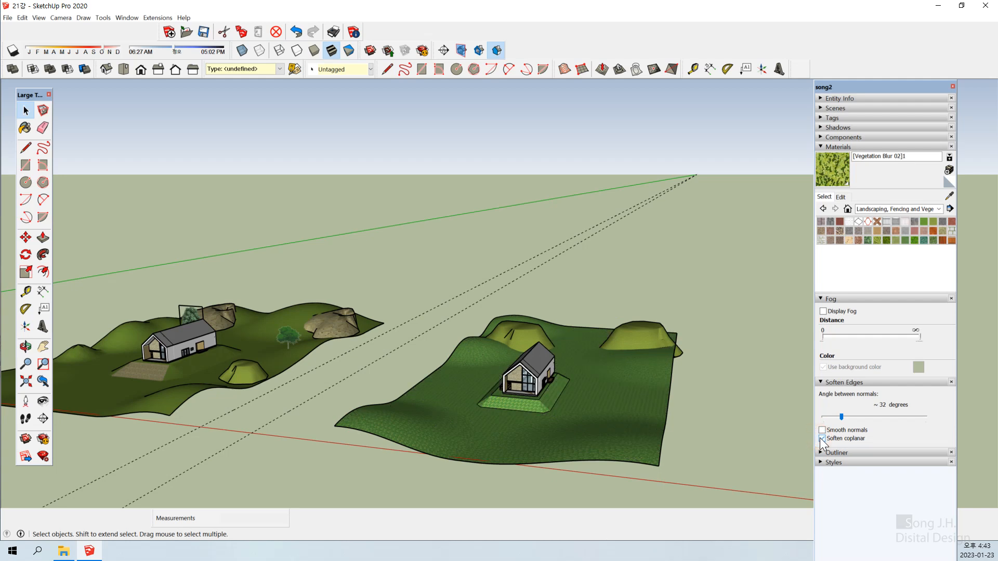
click(822, 438)
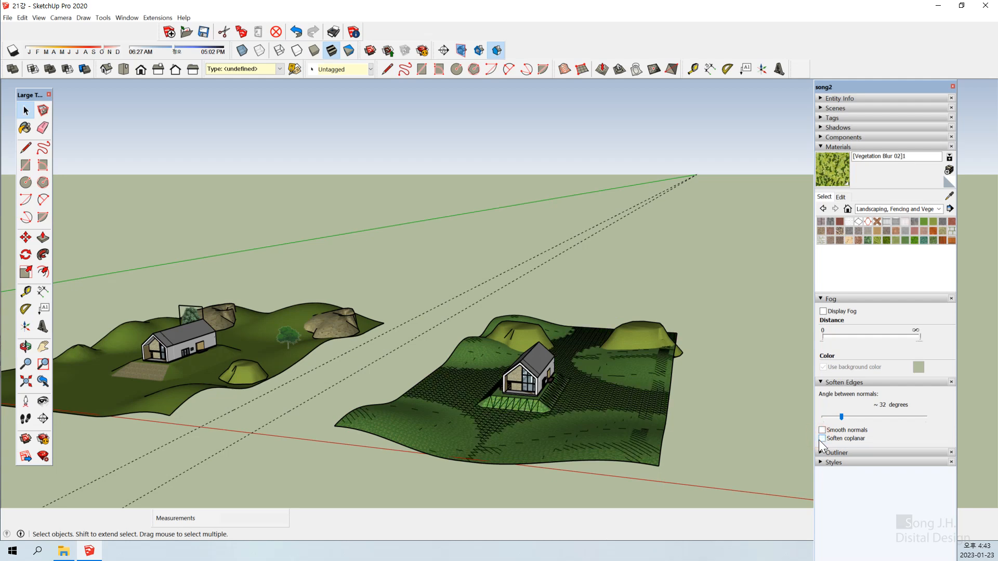
click(822, 439)
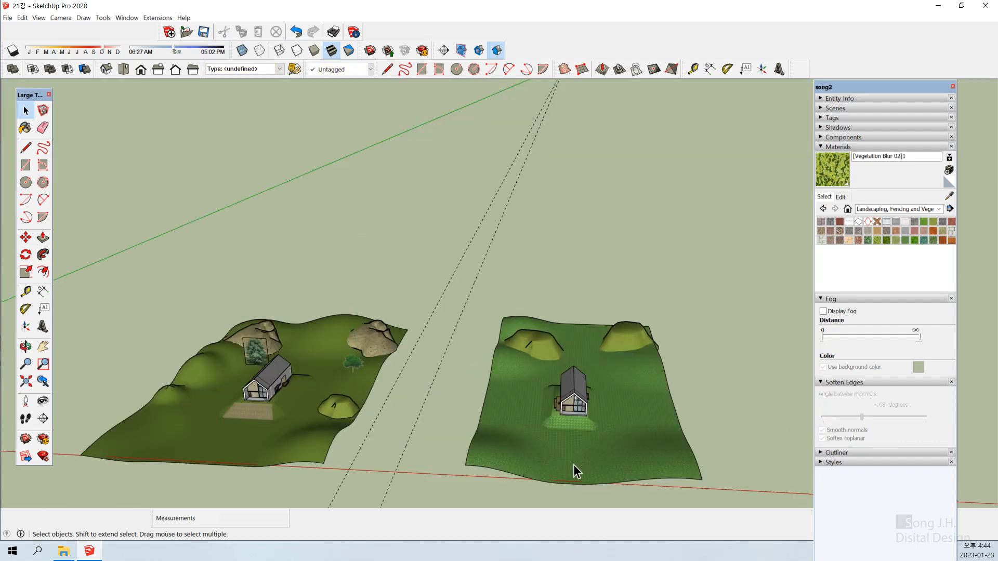
- Try to select only the slope in front of the house's glazed gable inside the terrain group
scroll(573, 465, up, 3)
scroll(573, 465, up, 2)
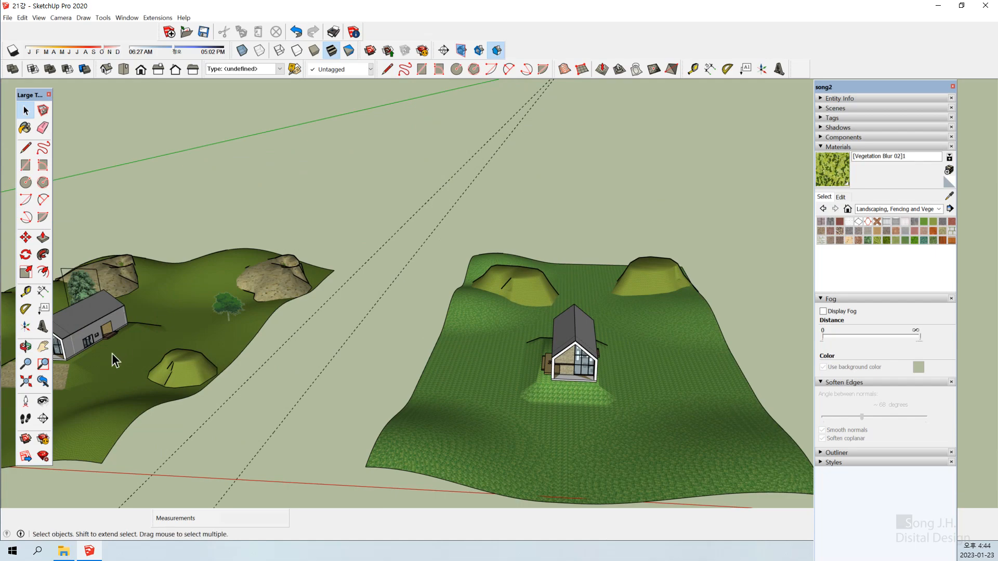
scroll(586, 395, up, 2)
click(585, 393)
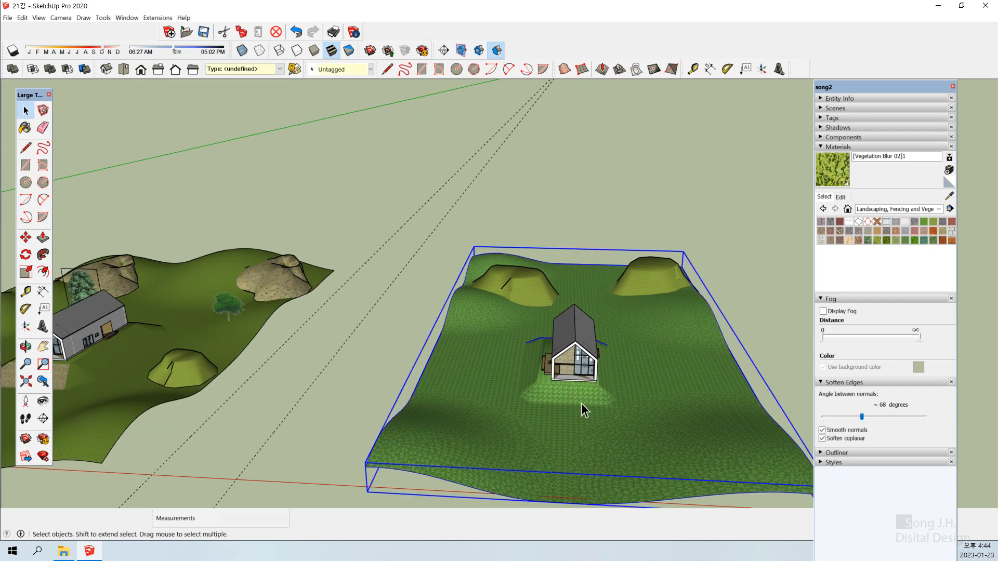
scroll(580, 403, up, 3)
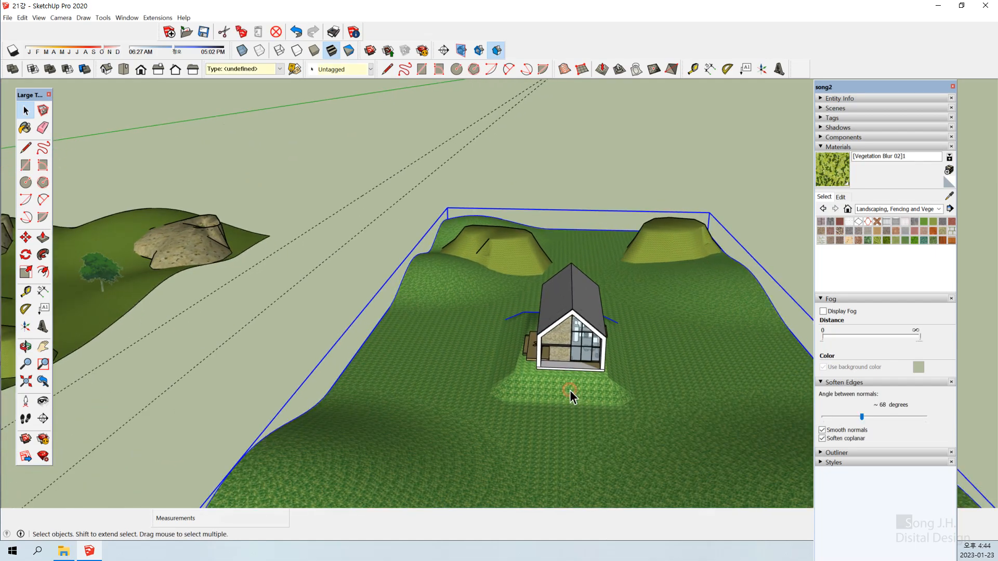
double_click(570, 393)
triple_click(558, 392)
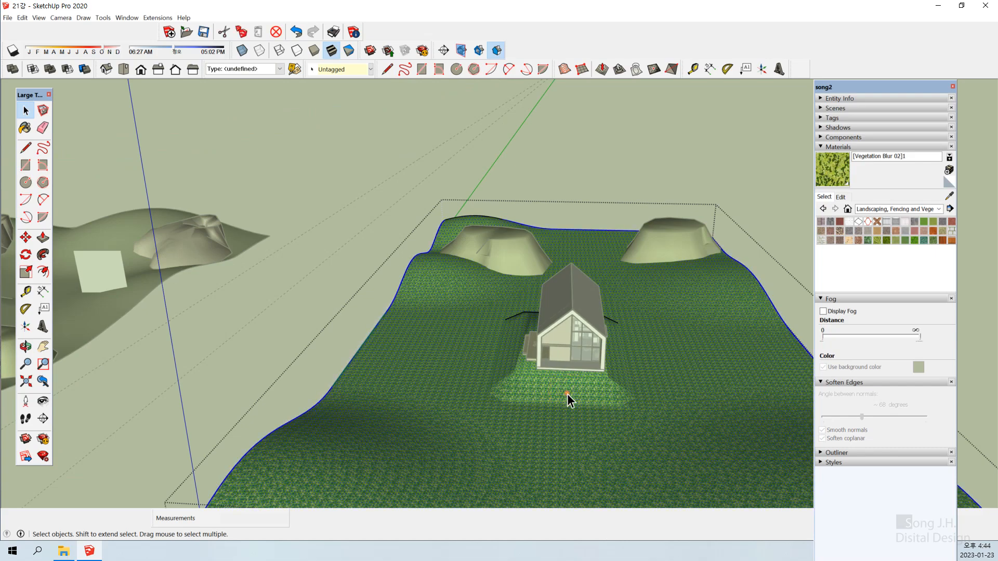
click(567, 393)
click(371, 233)
middle_drag(371, 233, 590, 326)
scroll(591, 327, down, 4)
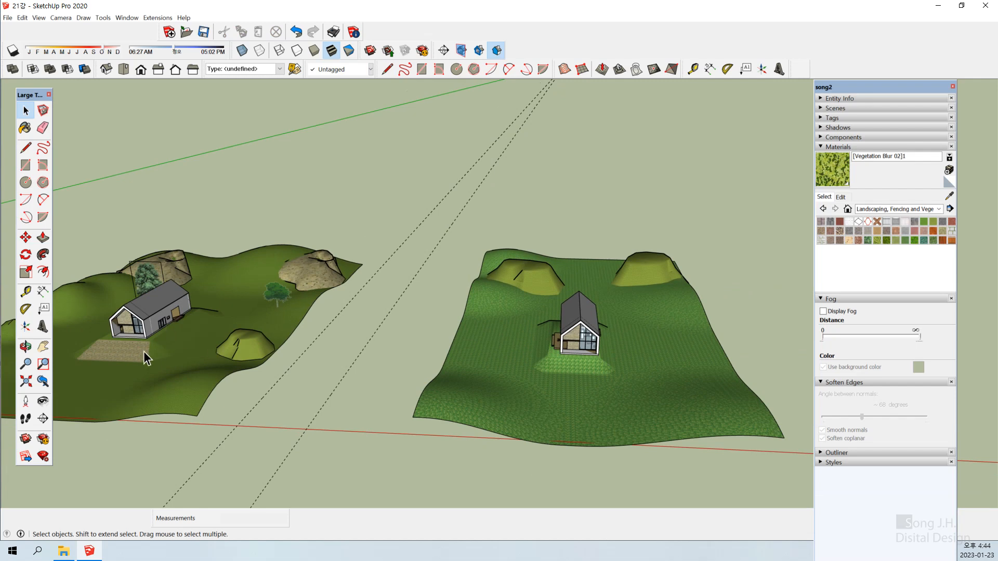
- Show the model's hidden geometry to expose the individual facets of the terrain and the house platform
click(540, 198)
click(39, 19)
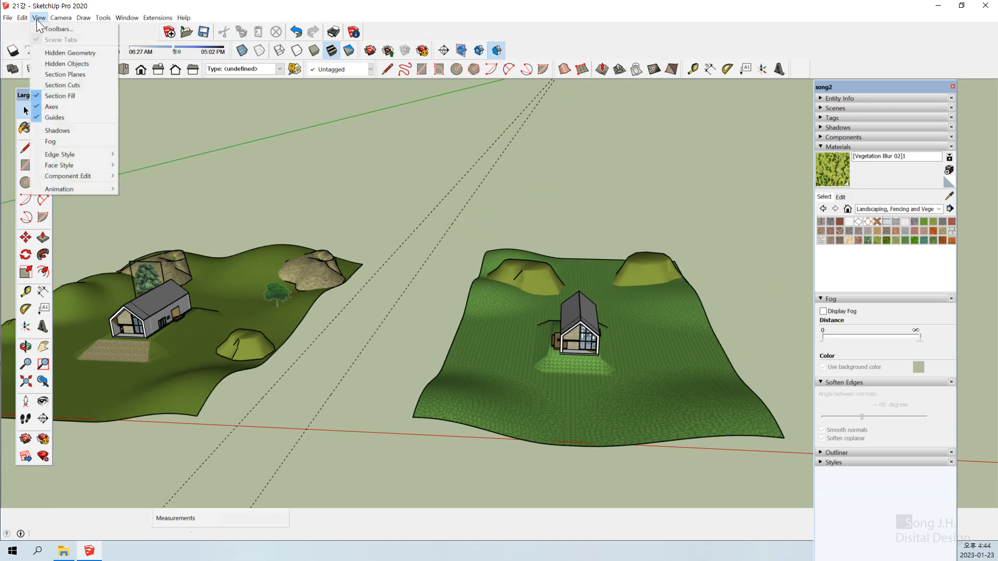
click(73, 54)
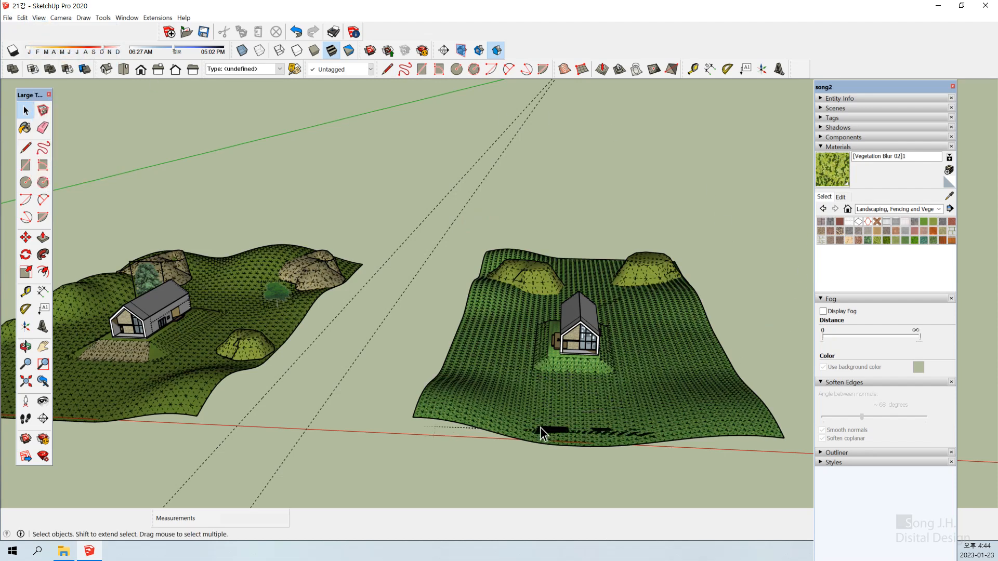
scroll(653, 363, up, 1)
scroll(538, 389, up, 5)
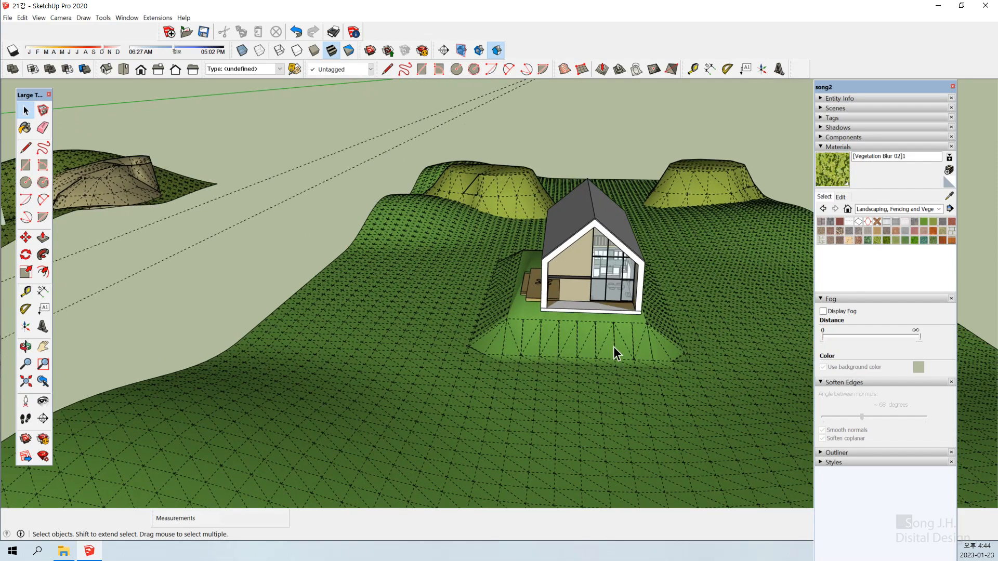
scroll(614, 348, up, 3)
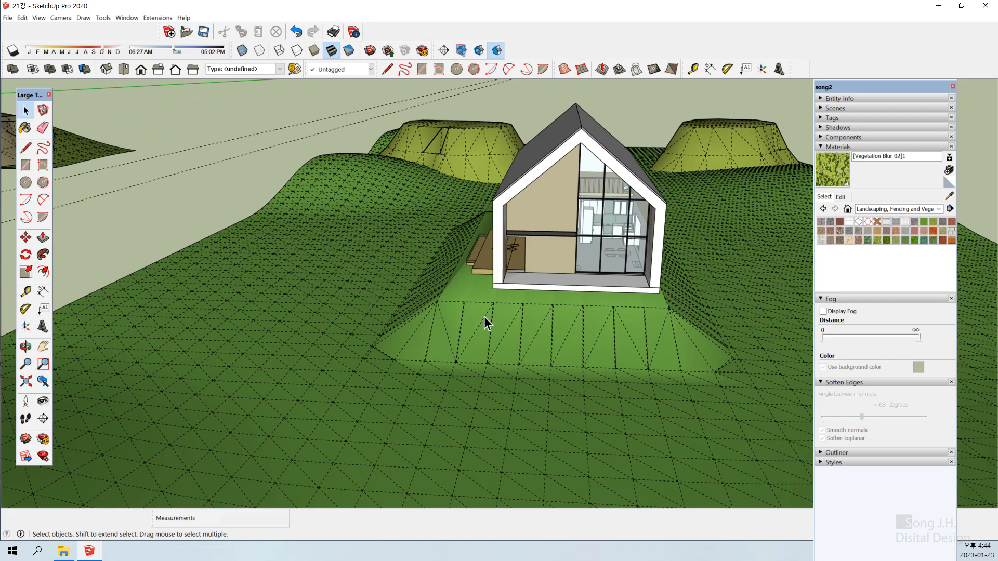
- Select the platform slope facets in front of the glazed gable inside the terrain group and paint them with Pavers Stone Walk
triple_click(436, 307)
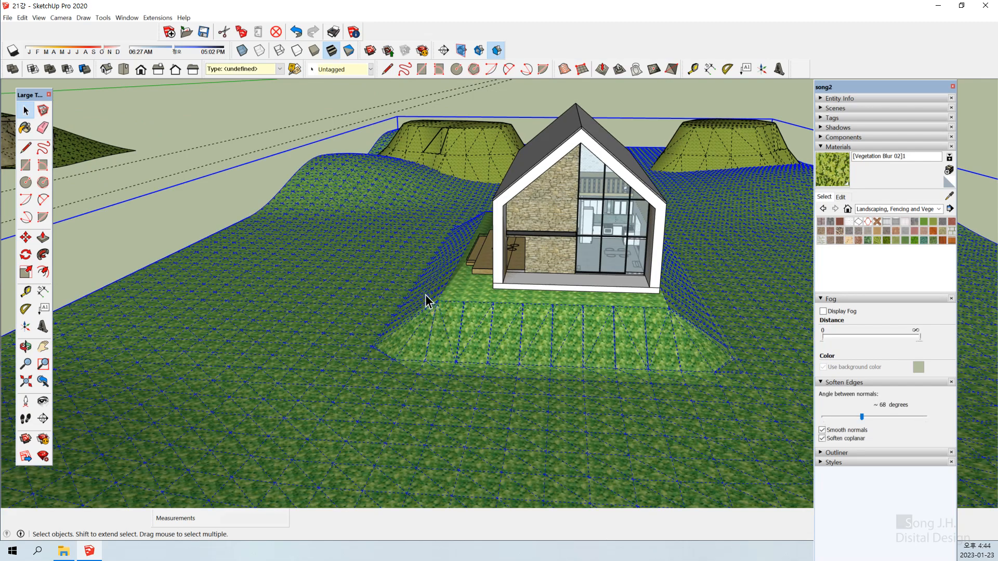
click(244, 124)
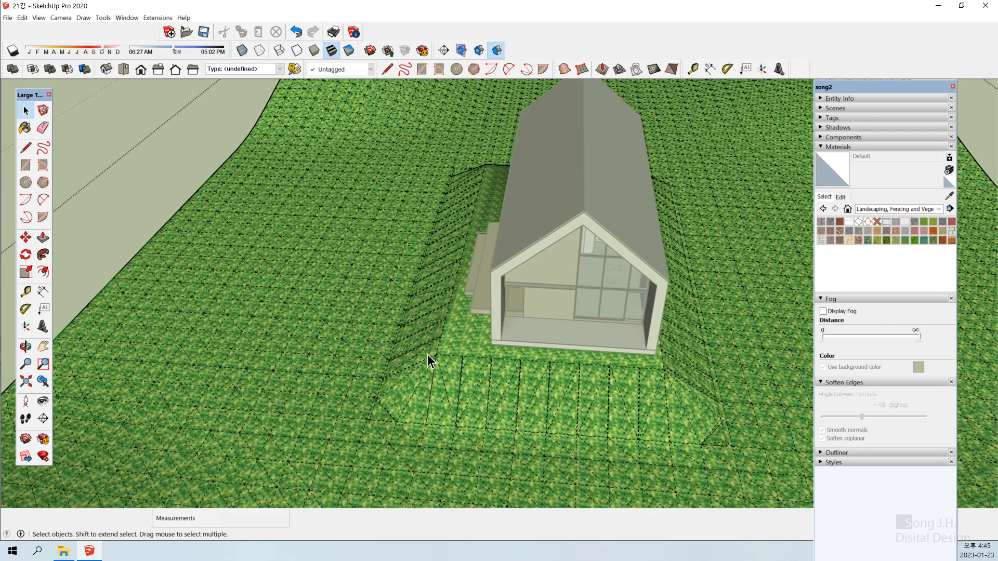
click(426, 353)
drag(426, 353, 675, 452)
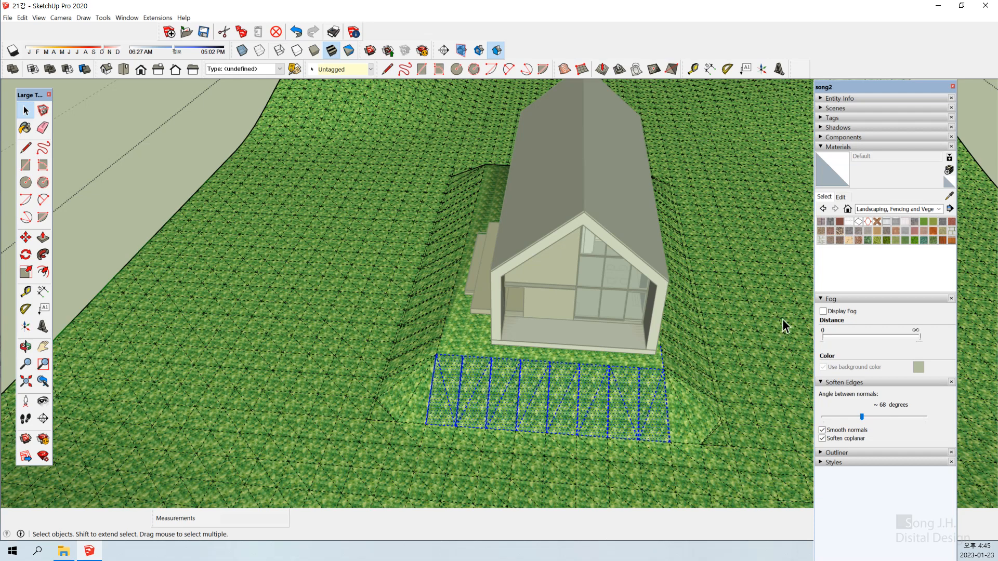
click(829, 240)
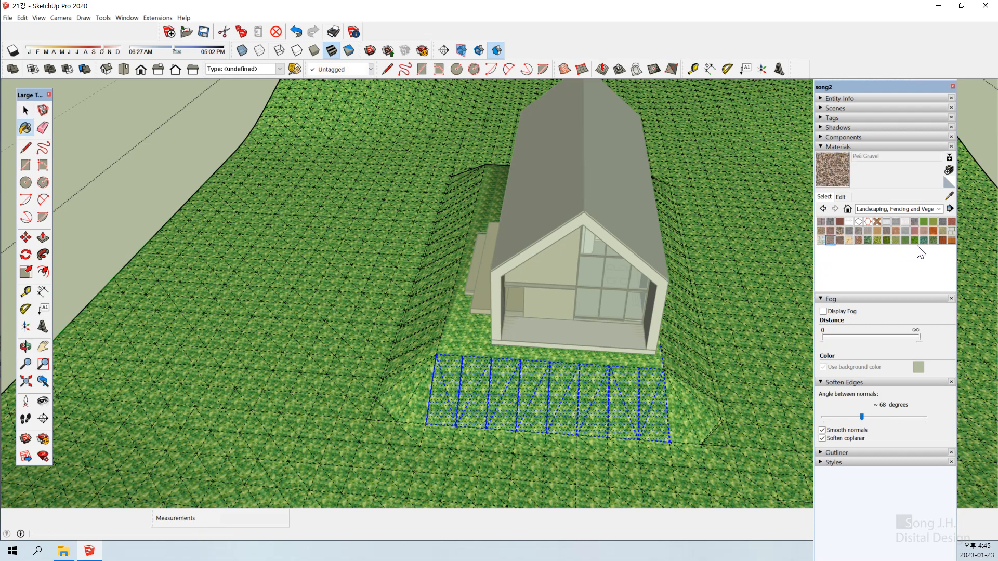
click(941, 232)
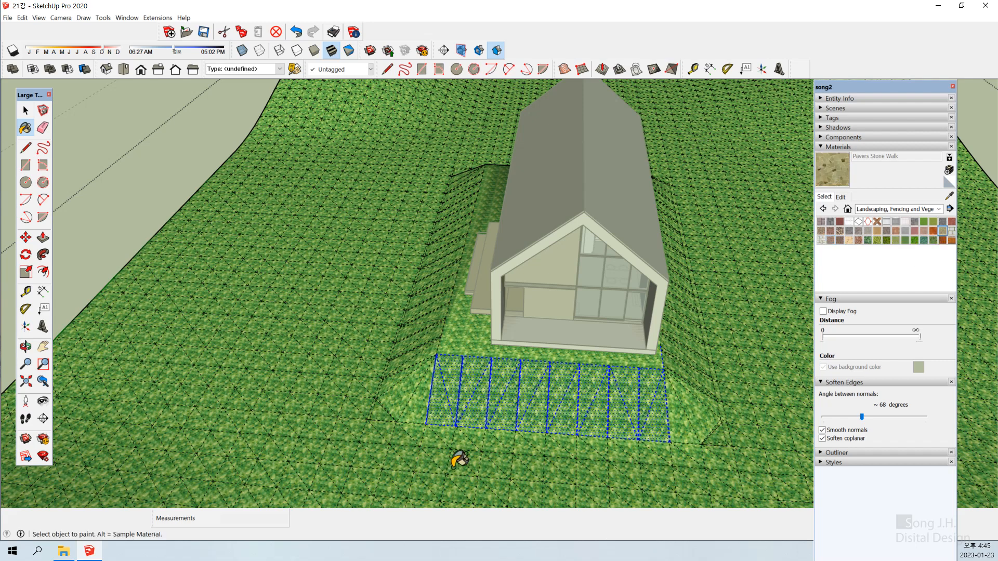
click(528, 395)
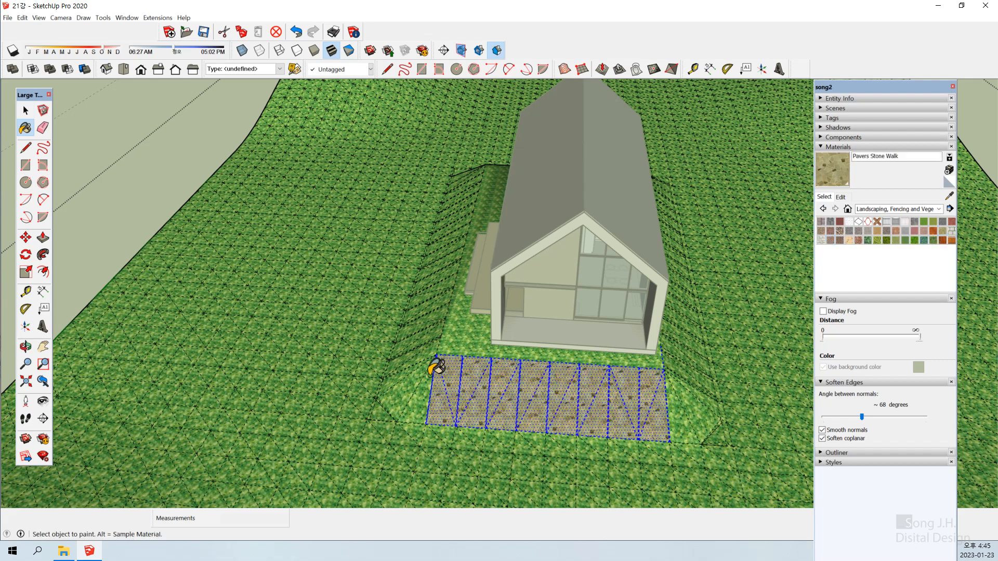
key(space)
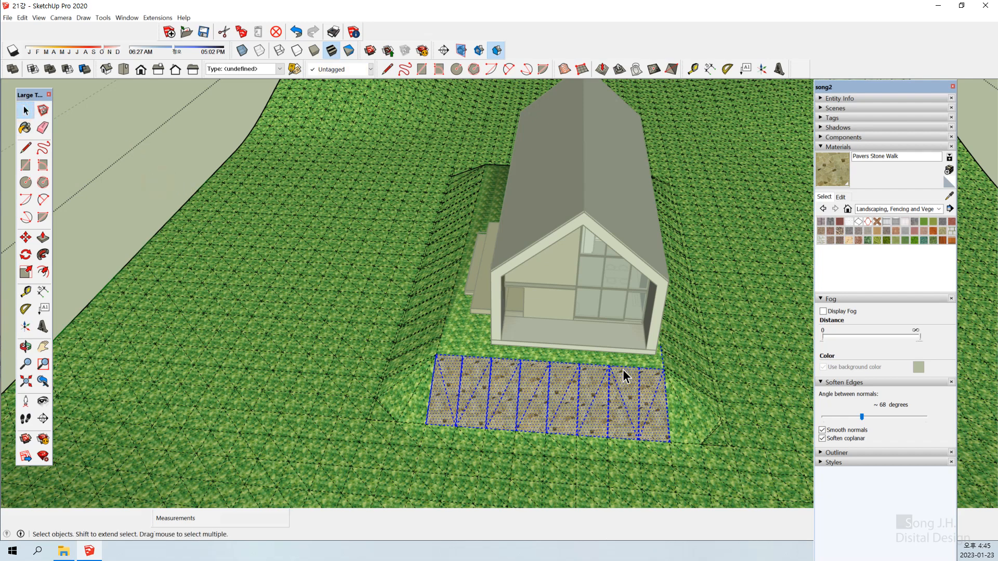
- Select the platform slope facets in front of the garage-door gable inside the terrain group and paint them with Pavers Stone Walk
key(ctrl+t)
key(o)
drag(506, 432, 230, 430)
key(space)
scroll(599, 354, up, 6)
scroll(468, 357, down, 5)
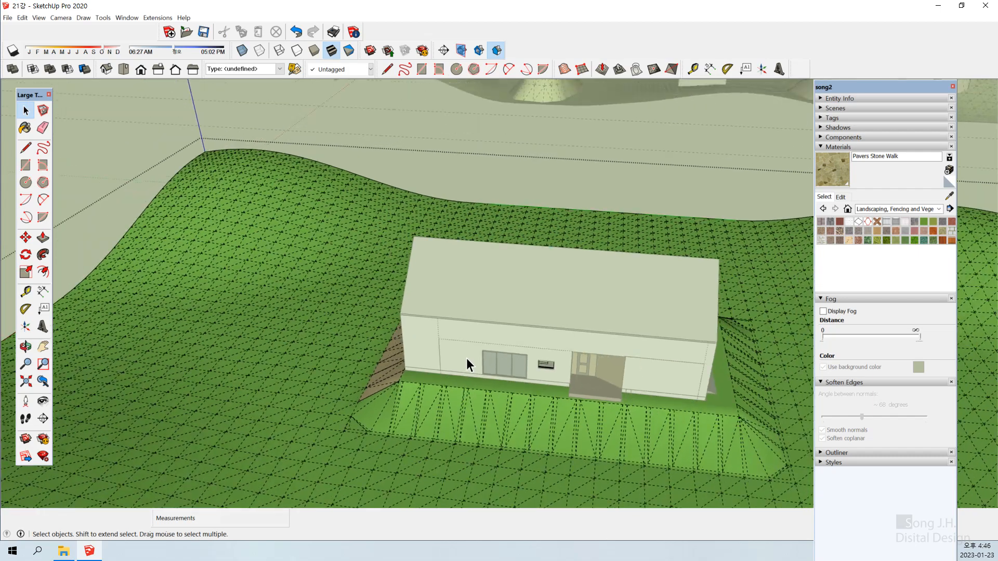
key(o)
drag(691, 383, 381, 435)
key(space)
scroll(396, 426, up, 5)
middle_drag(442, 422, 490, 419)
scroll(375, 311, up, 3)
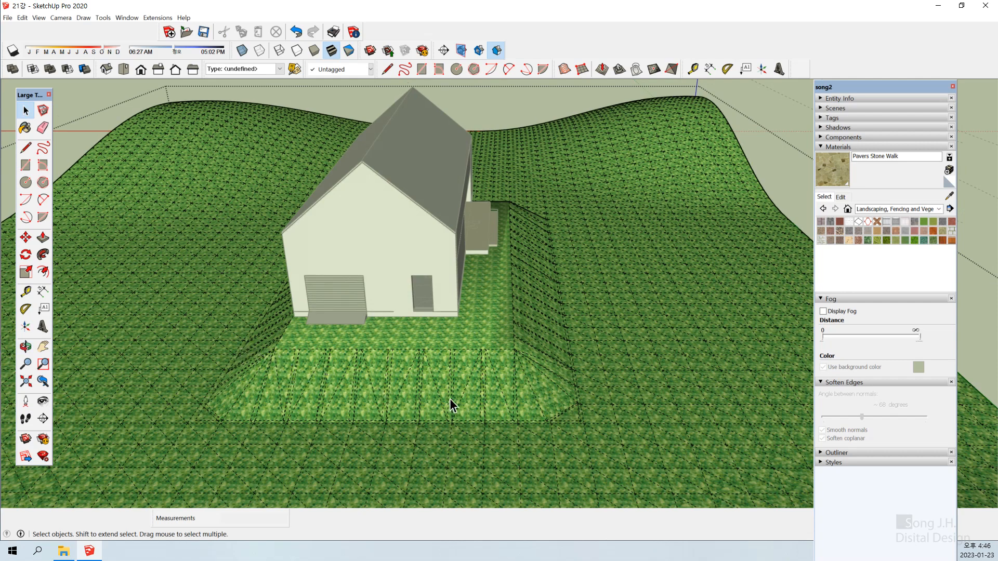
middle_drag(453, 404, 536, 348)
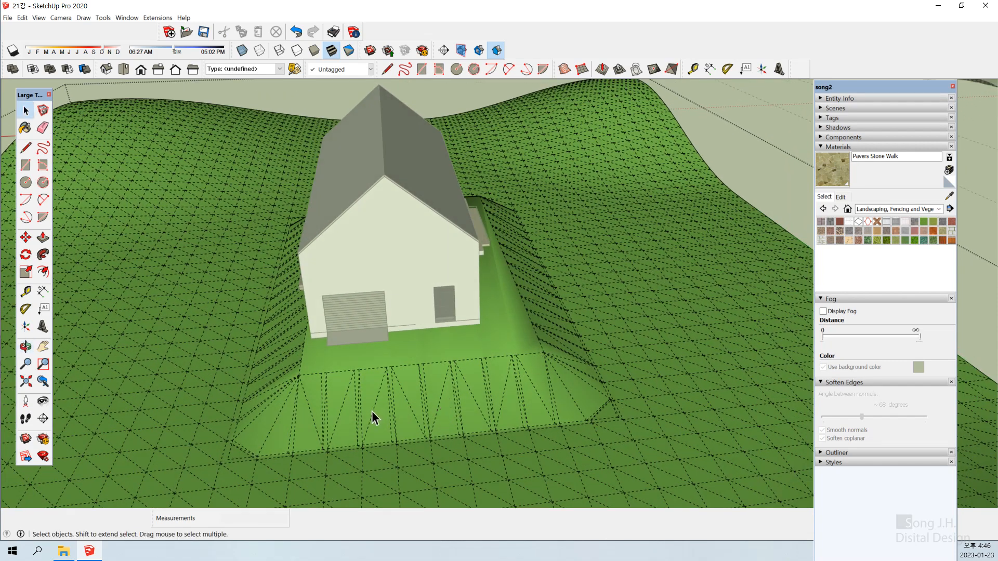
middle_drag(379, 457, 453, 388)
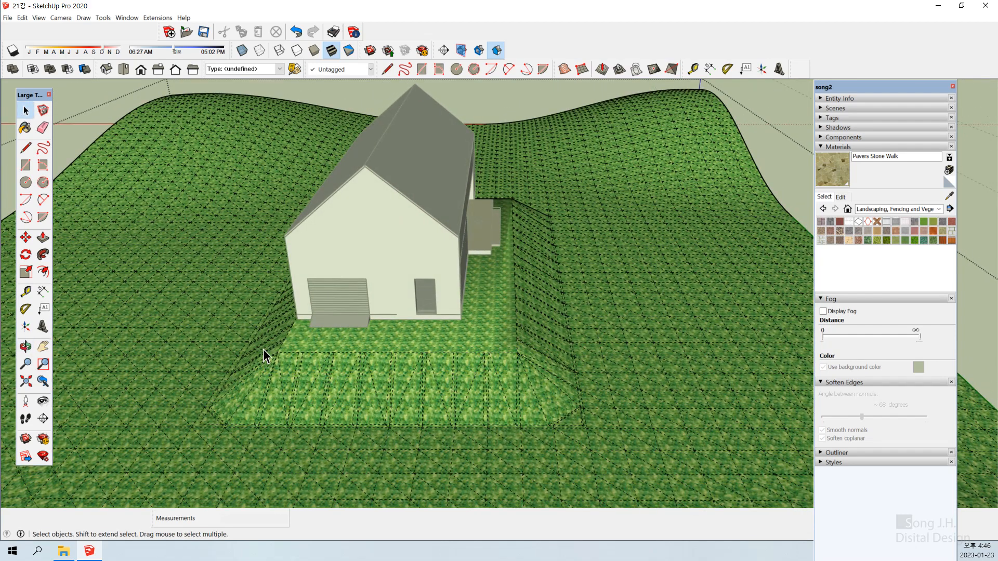
drag(264, 347, 525, 433)
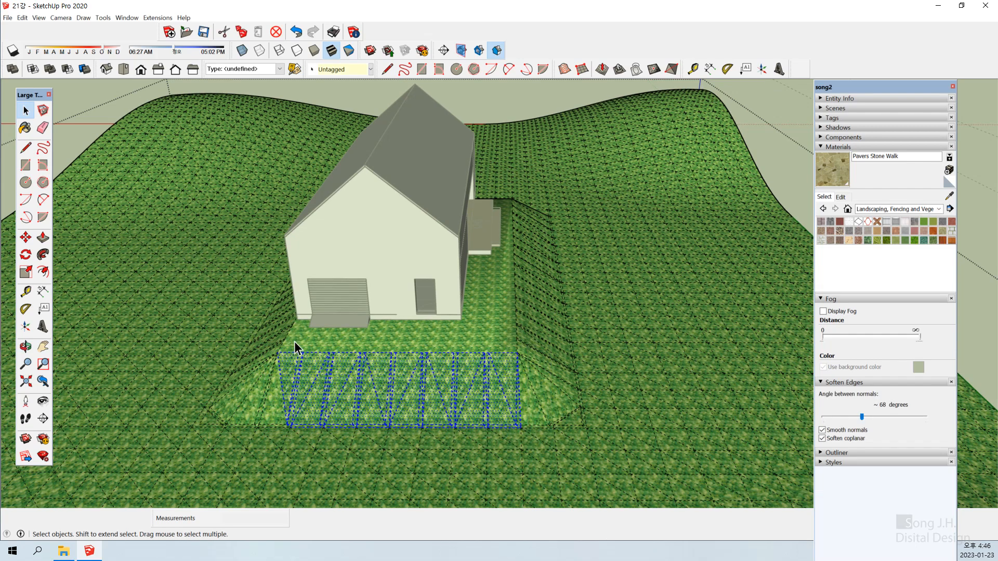
click(24, 127)
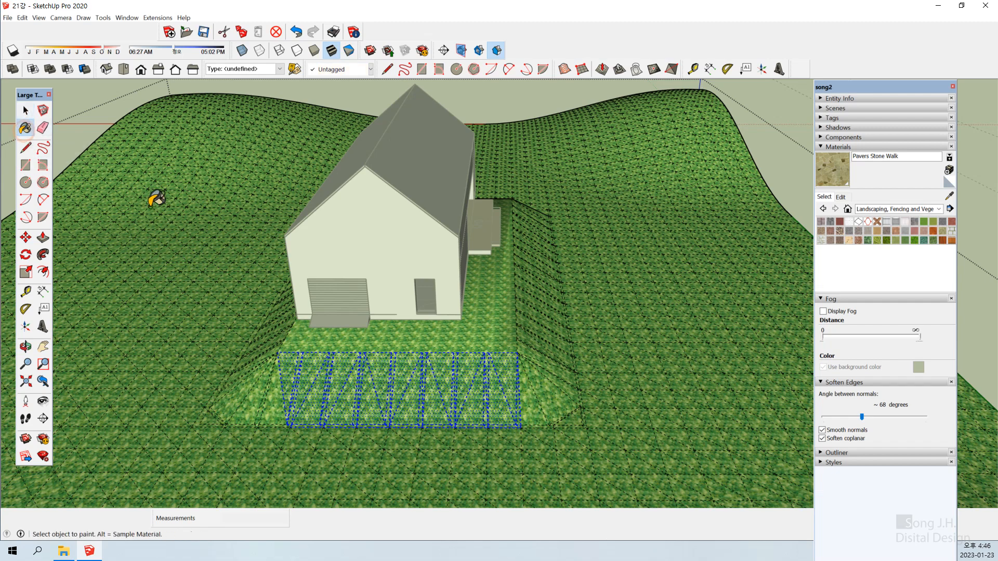
click(321, 368)
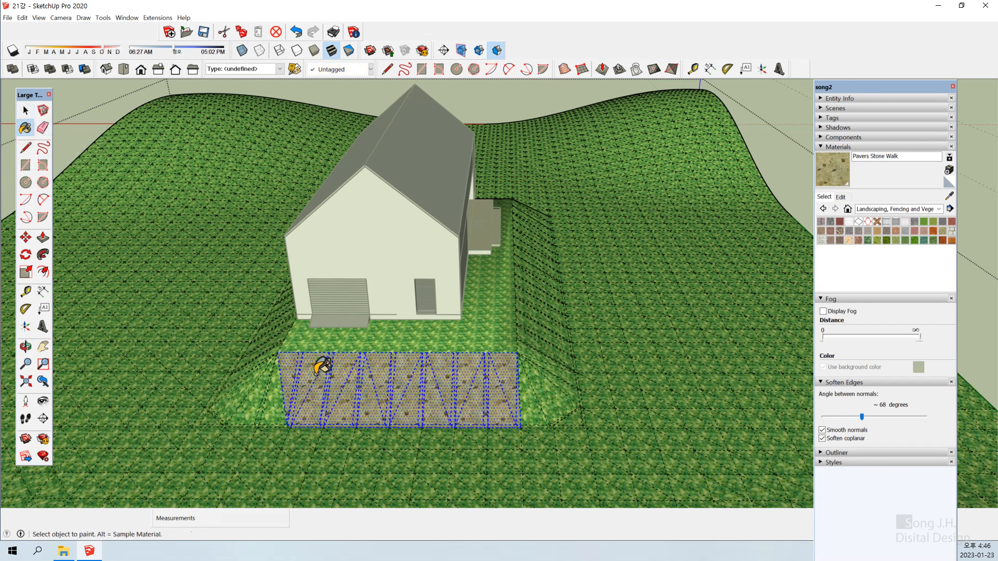
key(space)
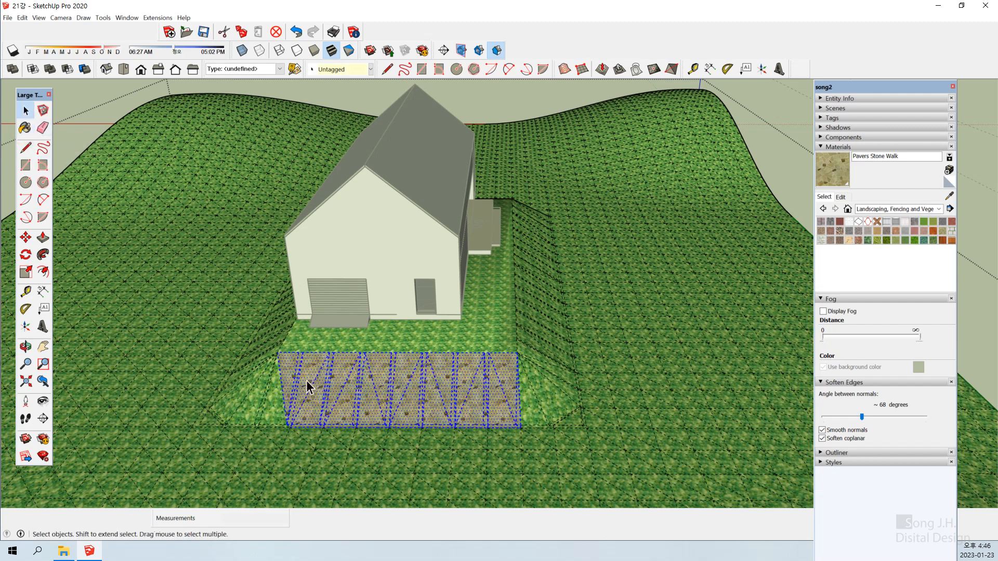
- Paint the adjoining corner facet at the garage-door end of that rear slope with Pavers Stone Walk
click(279, 403)
key(b)
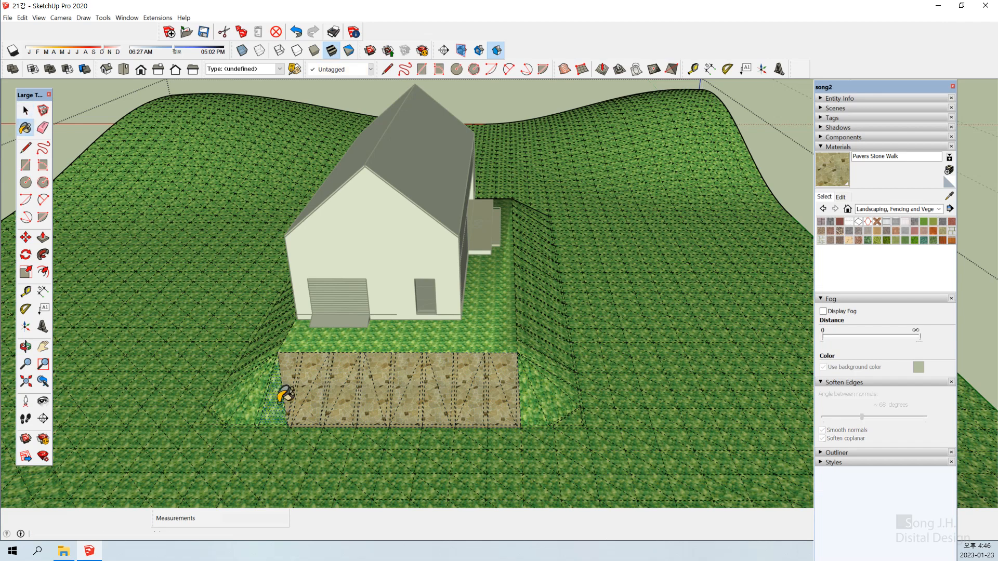
click(279, 402)
key(space)
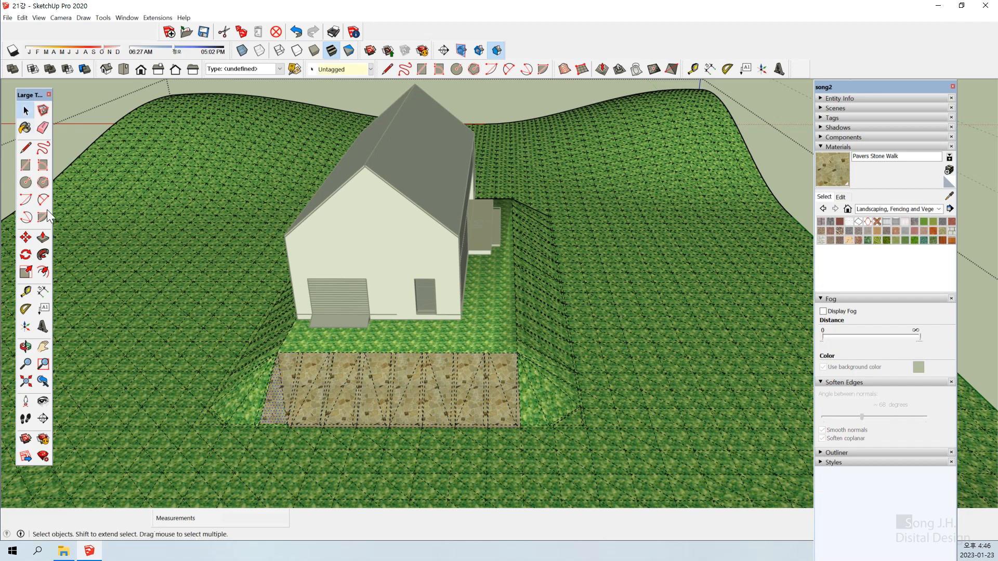
- Reopen the terrain group and paint the front slope's corner facets on the small entrance-step side with Pavers Stone Walk
mouse_move(436, 340)
middle_down()
mouse_move(531, 347)
mouse_move(674, 284)
middle_up()
middle_drag(356, 367, 606, 334)
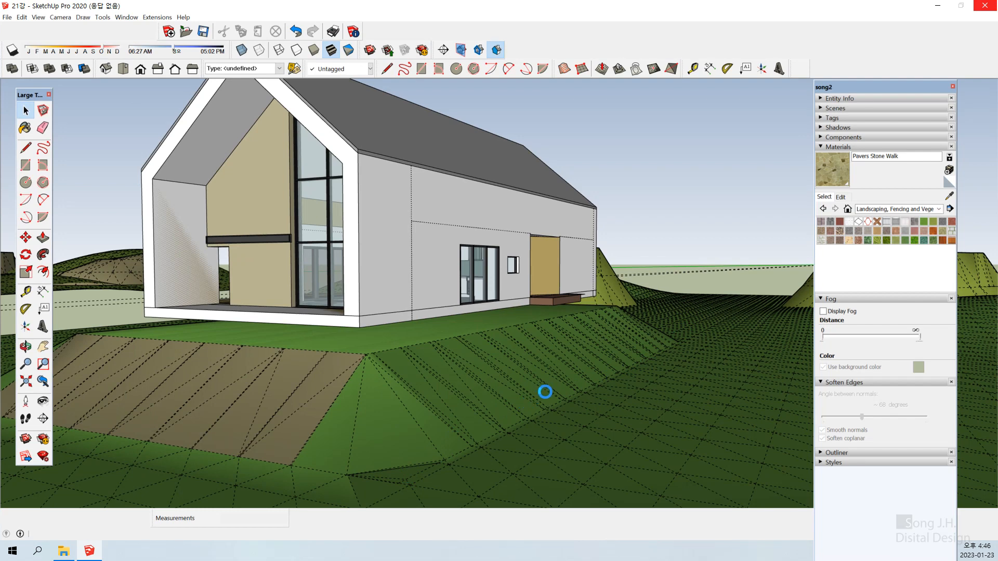
middle_drag(545, 392, 512, 391)
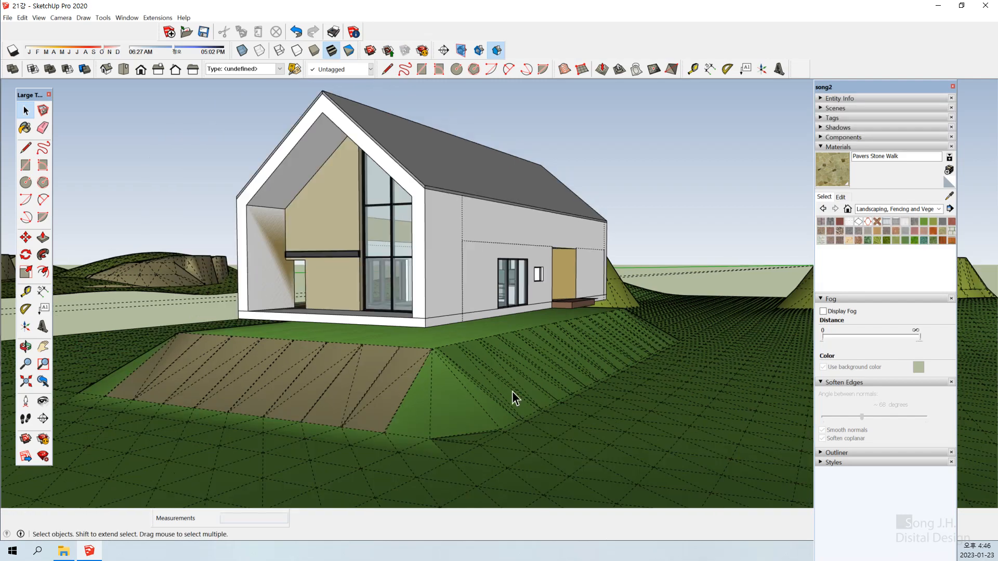
scroll(473, 416, down, 6)
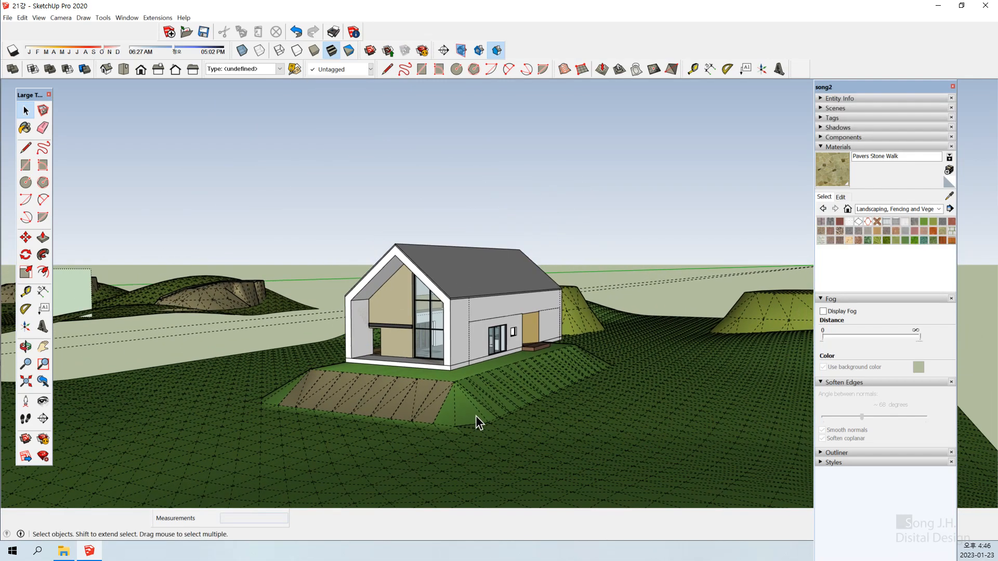
triple_click(451, 416)
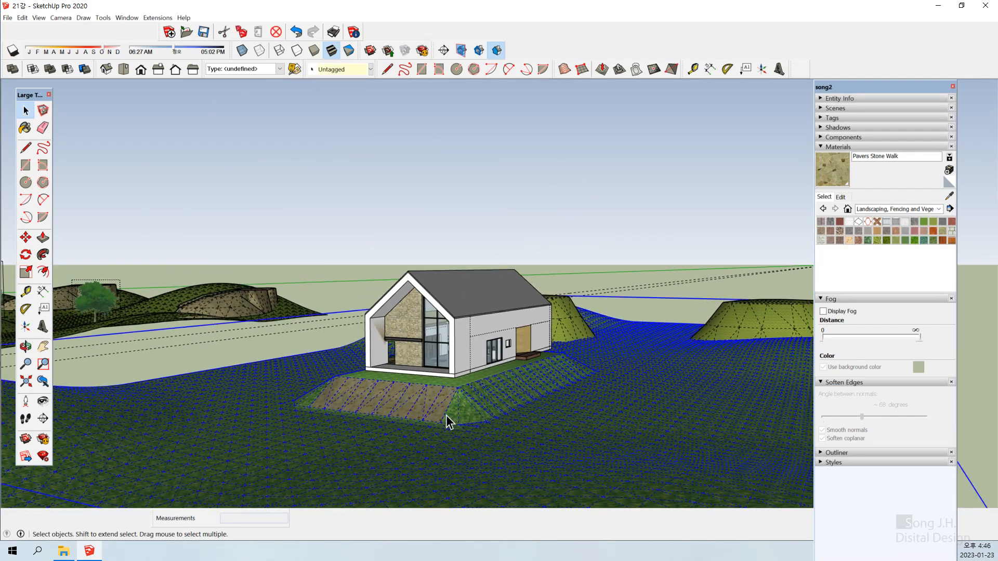
double_click(454, 416)
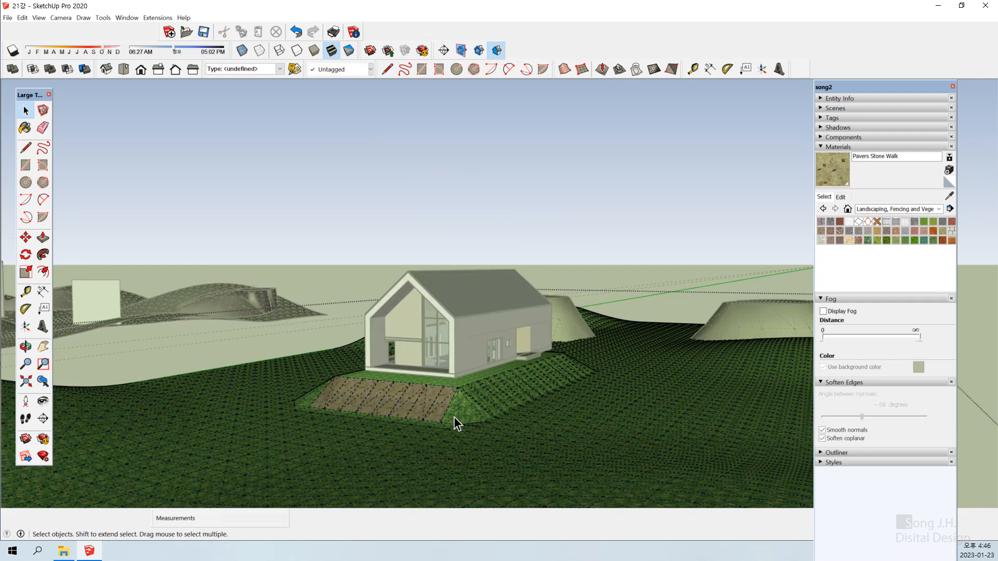
click(454, 419)
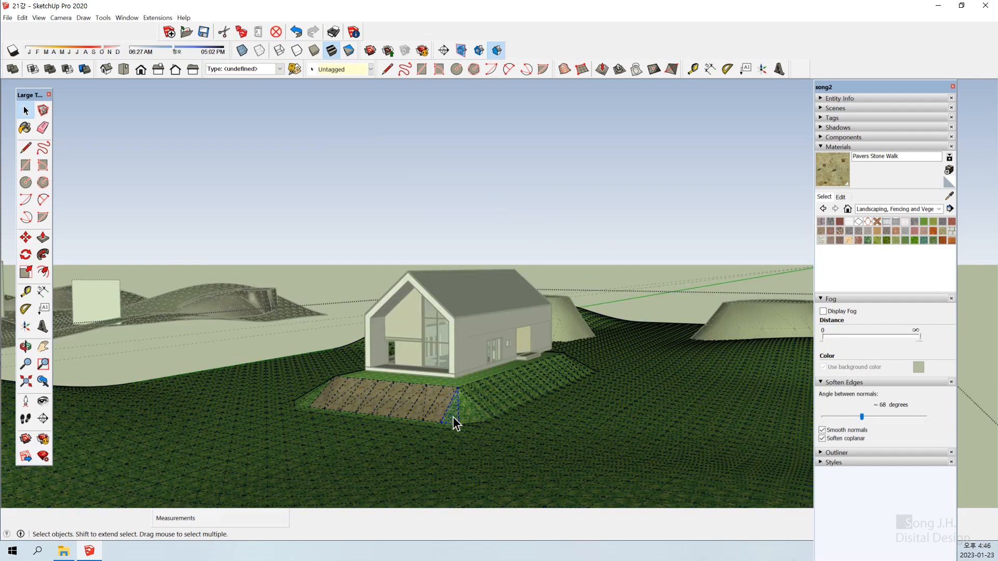
key(b)
click(452, 417)
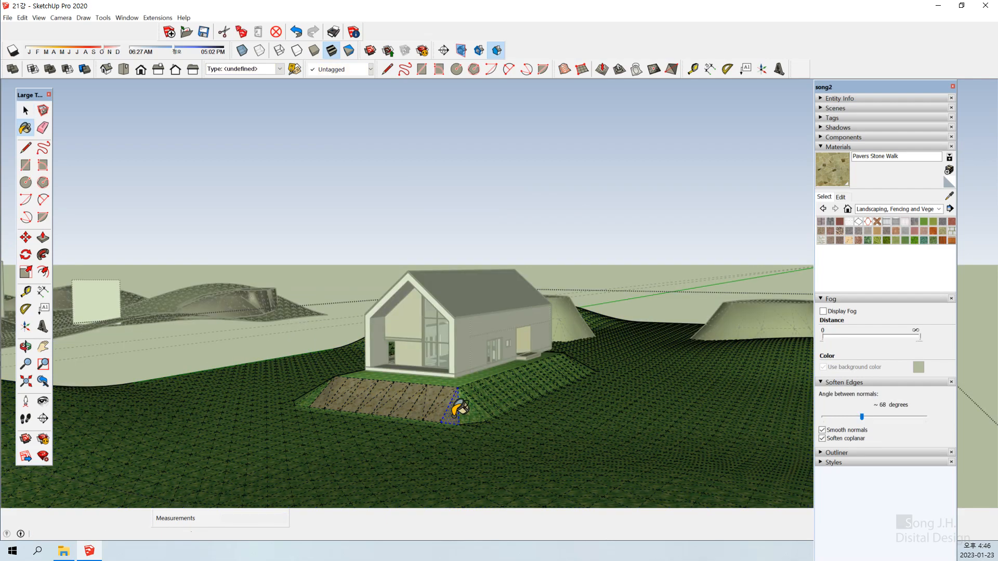
key(space)
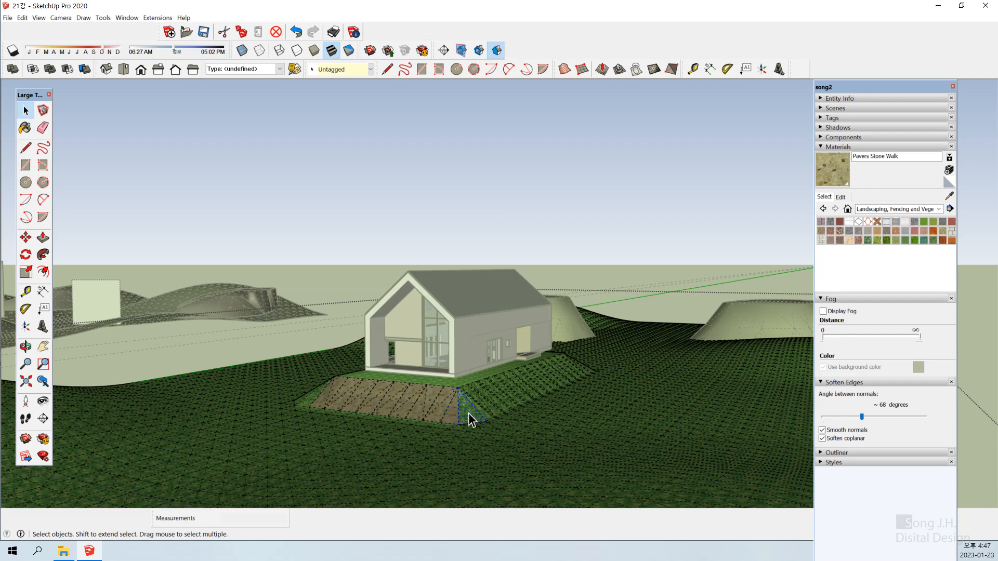
key(b)
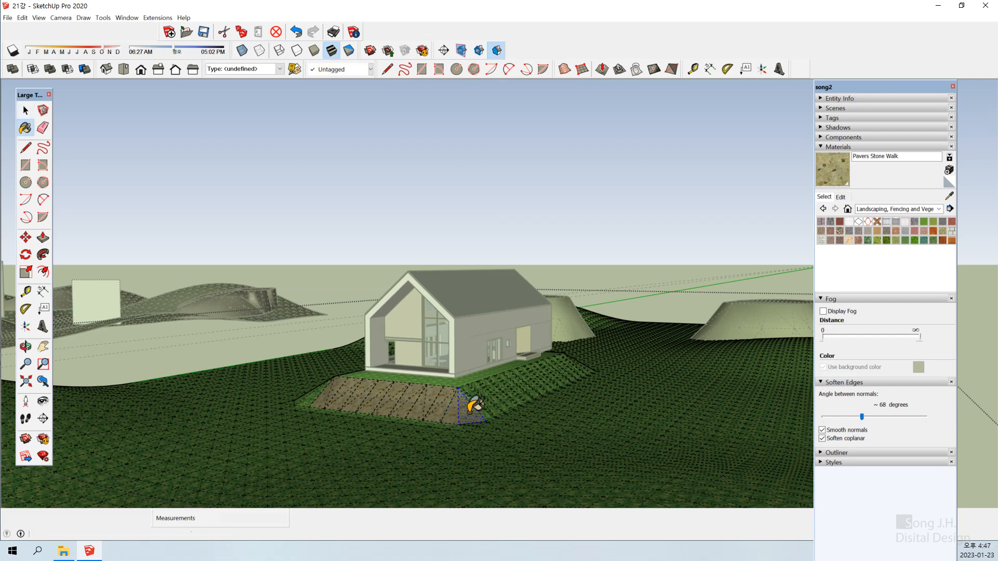
key(space)
- Paint the corner facets at the terrace side of the slope in front of the glazed gable with Pavers Stone Walk
mouse_move(472, 415)
middle_down()
mouse_move(522, 415)
mouse_move(369, 408)
mouse_move(410, 405)
mouse_move(475, 424)
middle_up()
scroll(560, 430, up, 2)
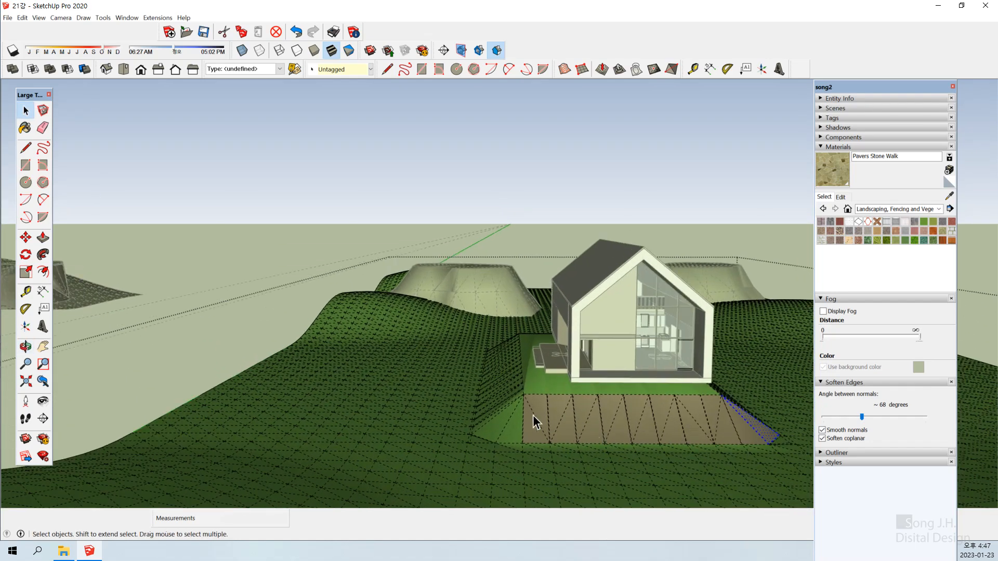
scroll(506, 439, up, 1)
click(517, 427)
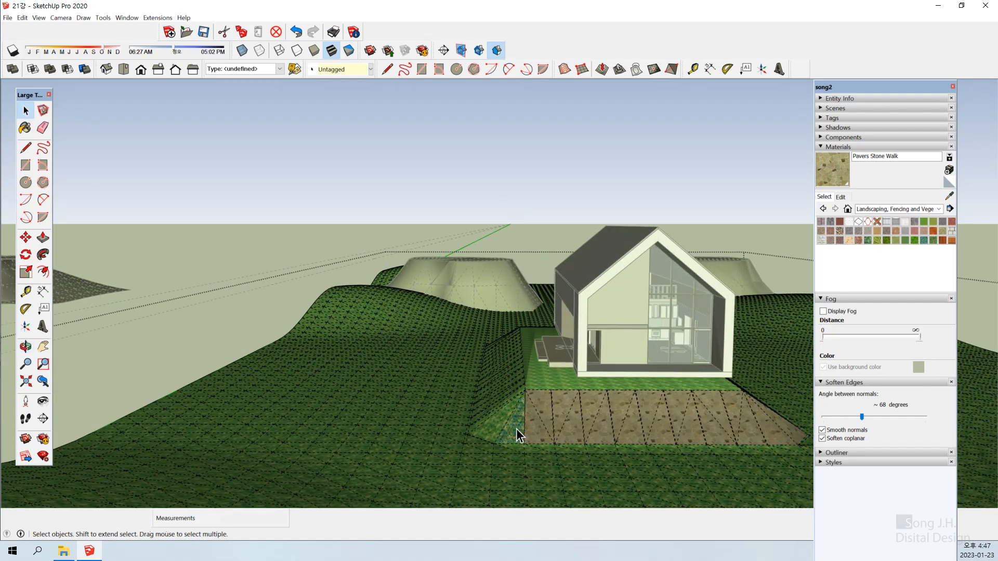
key(b)
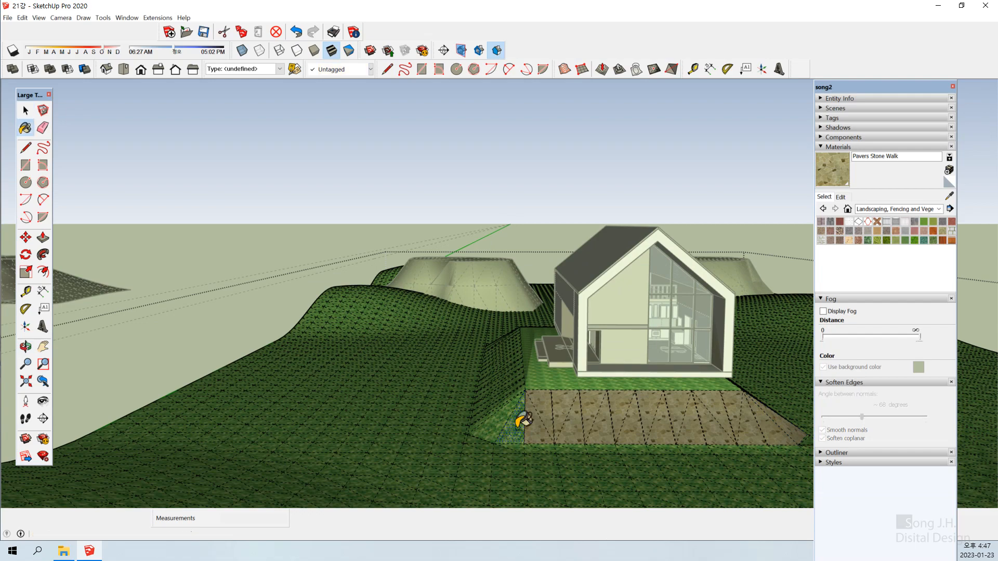
click(518, 426)
key(space)
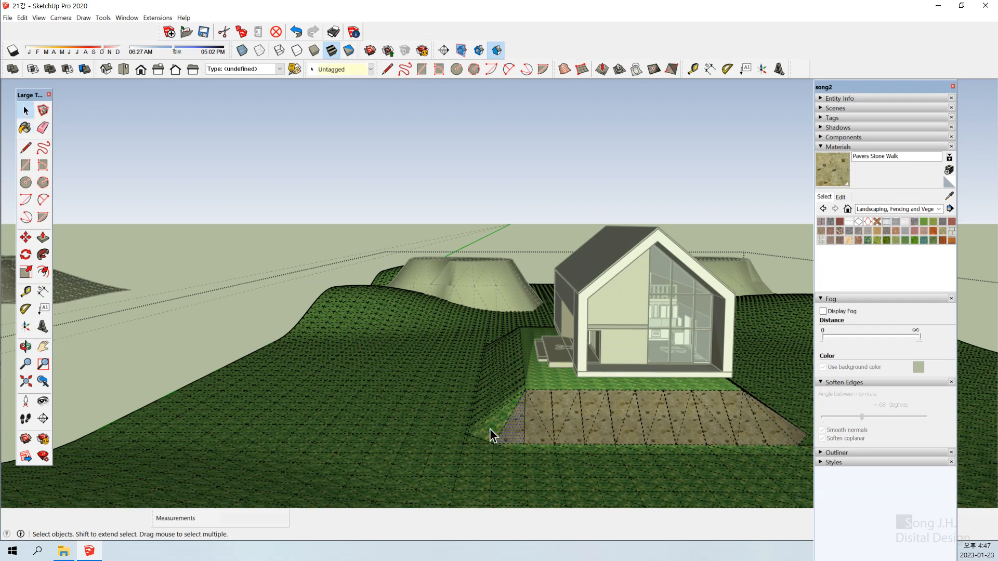
key(b)
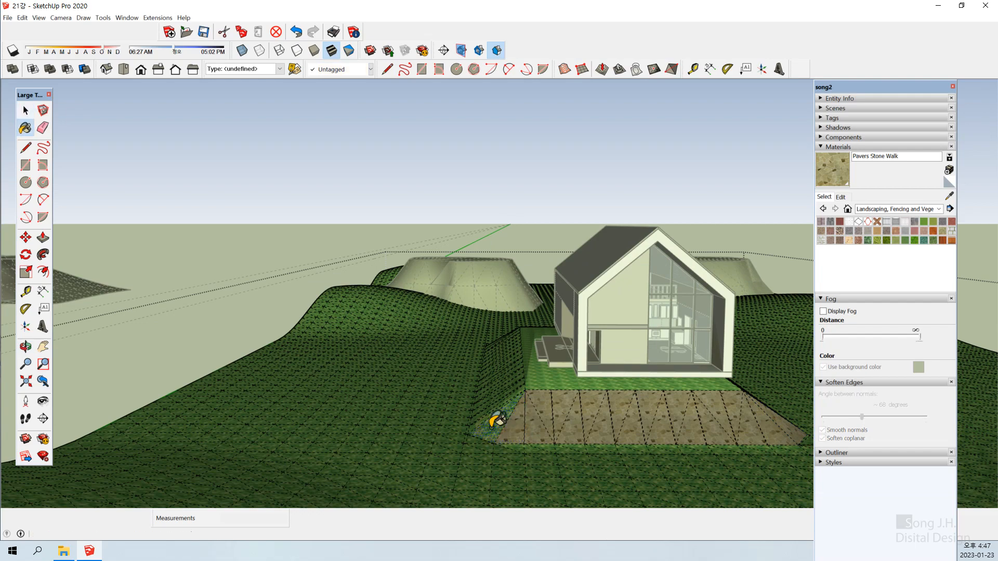
click(494, 423)
key(space)
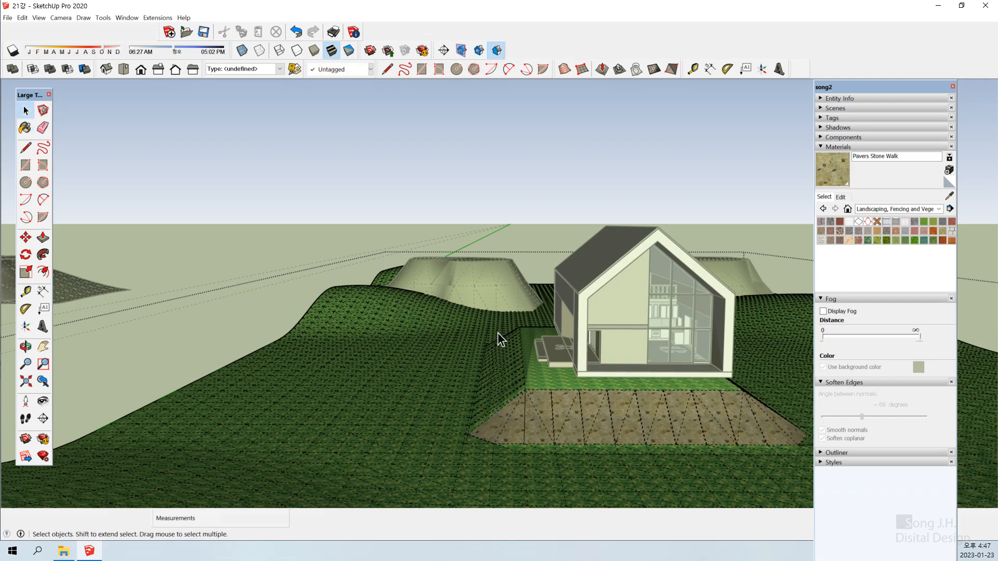
- Turn off the display of hidden geometry and leave the terrain group to view the whole site
middle_drag(497, 332, 237, 389)
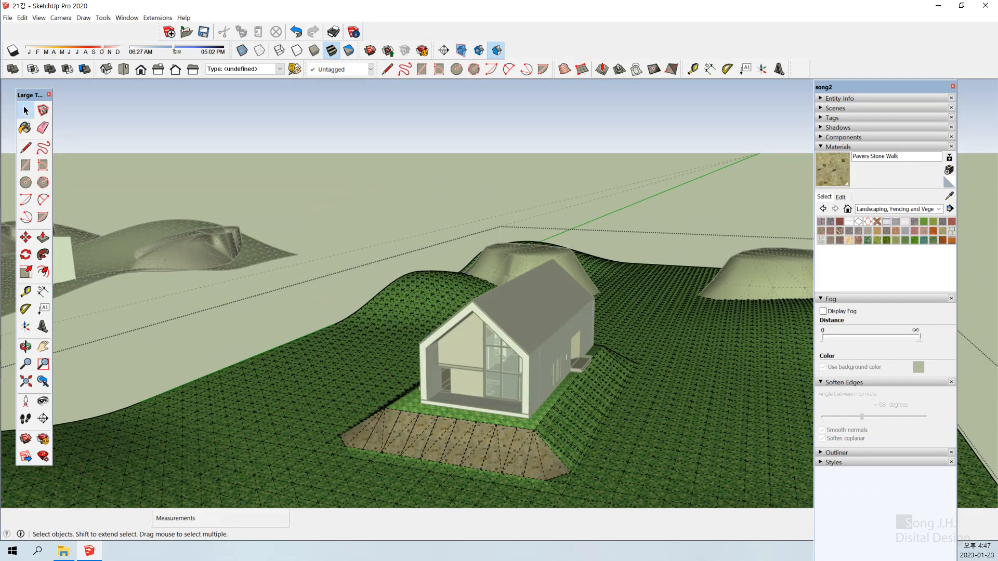
click(39, 17)
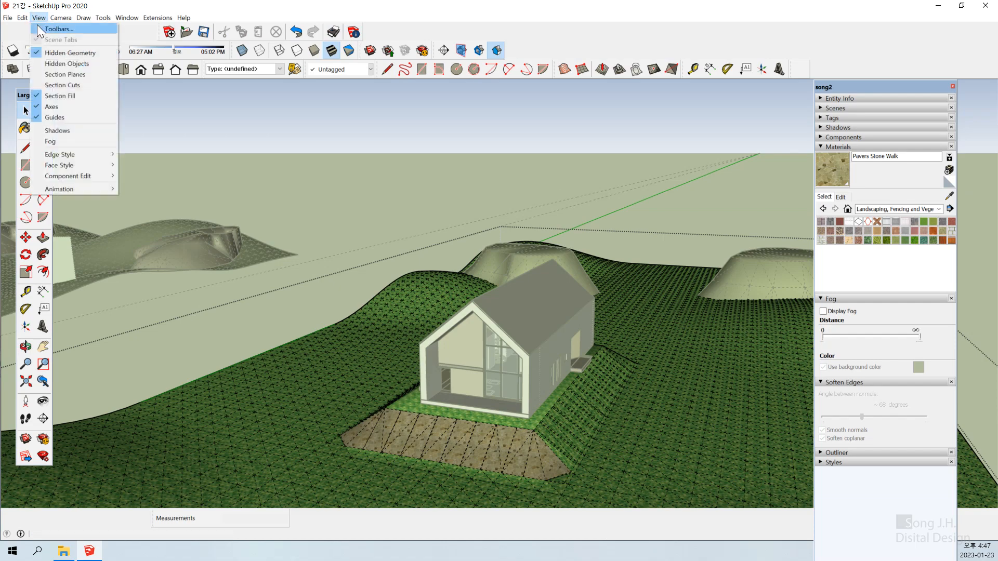
click(52, 52)
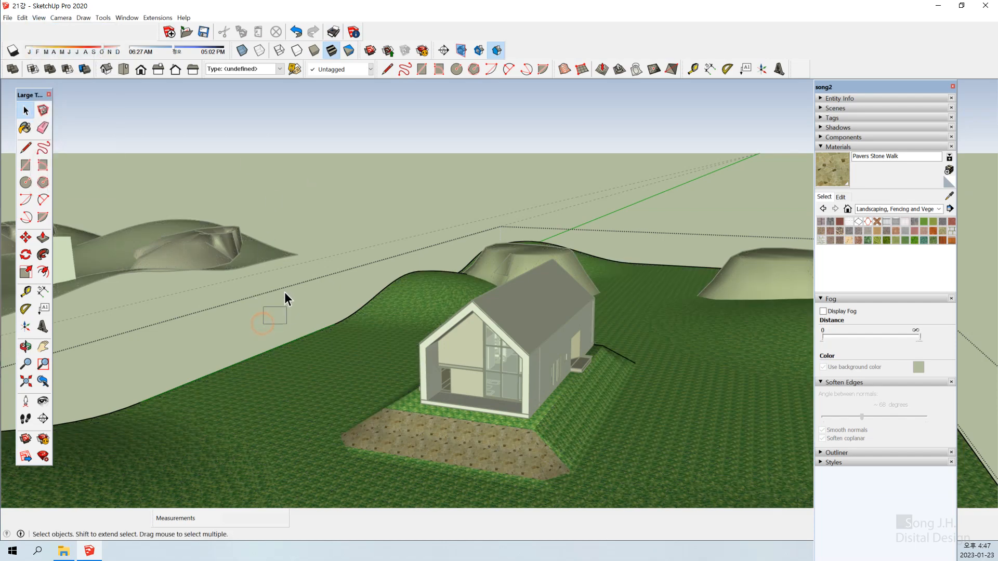
scroll(285, 292, down, 2)
scroll(304, 341, down, 4)
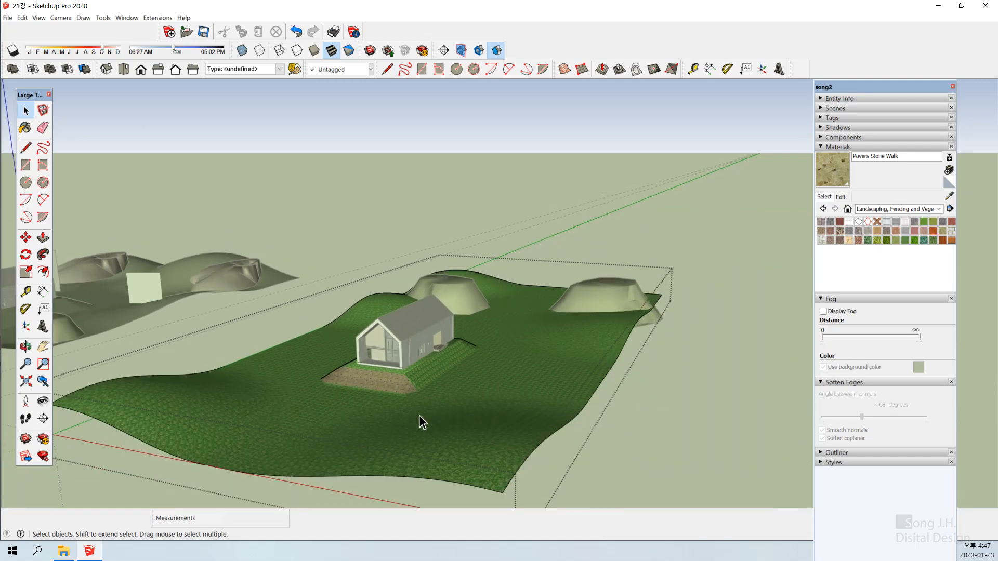
middle_drag(419, 416, 432, 293)
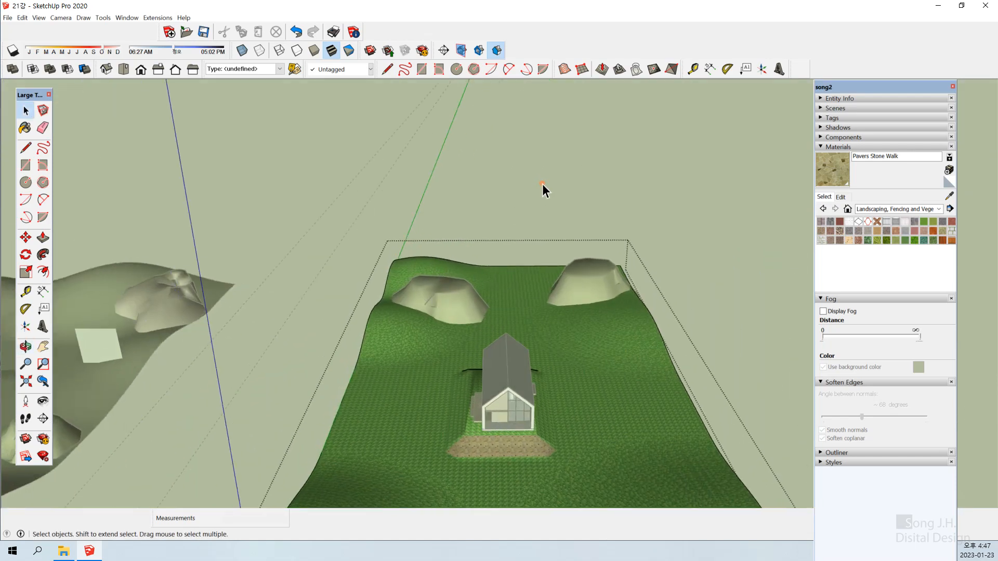
middle_drag(542, 190, 589, 436)
scroll(591, 432, down, 3)
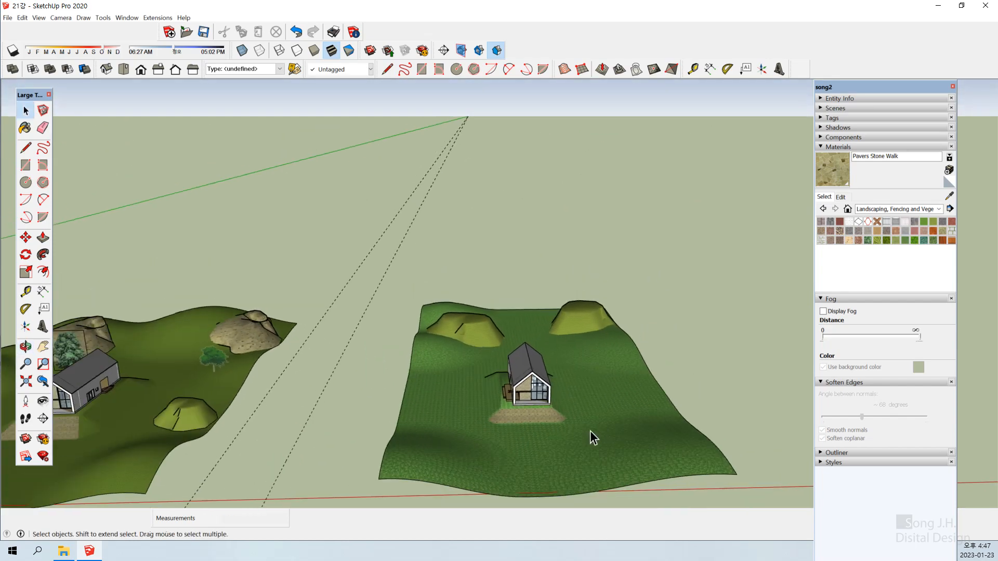
scroll(591, 431, up, 1)
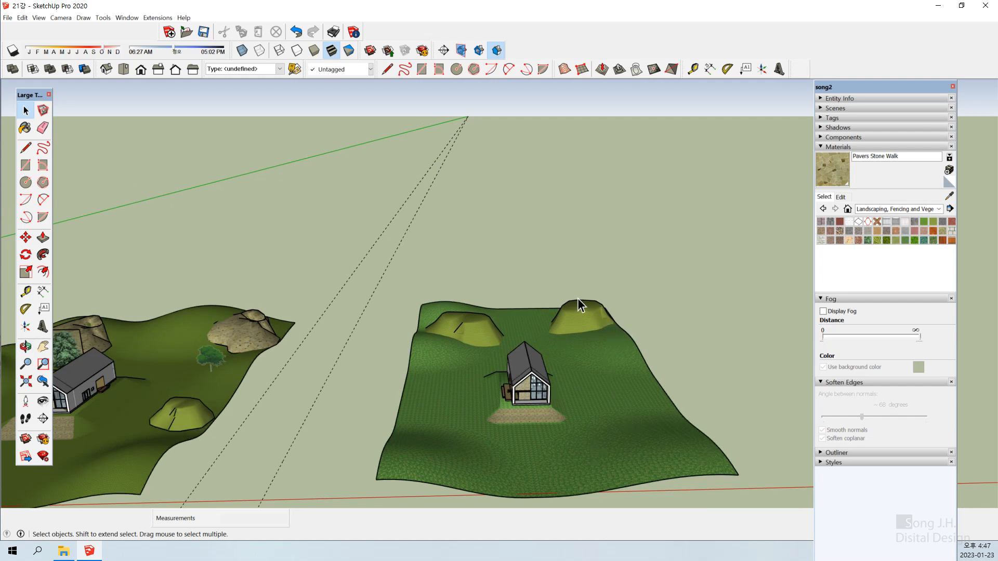
click(594, 322)
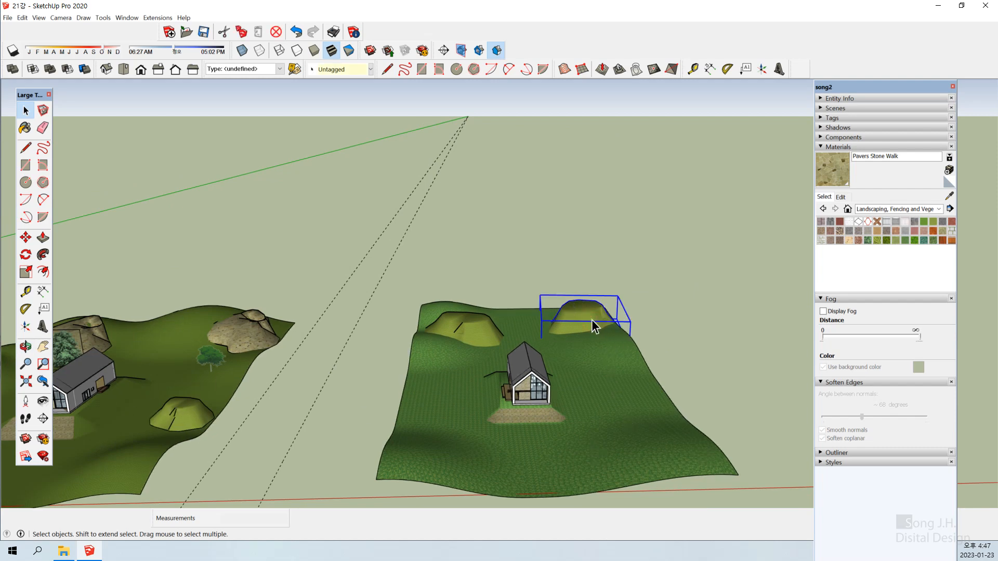
click(588, 315)
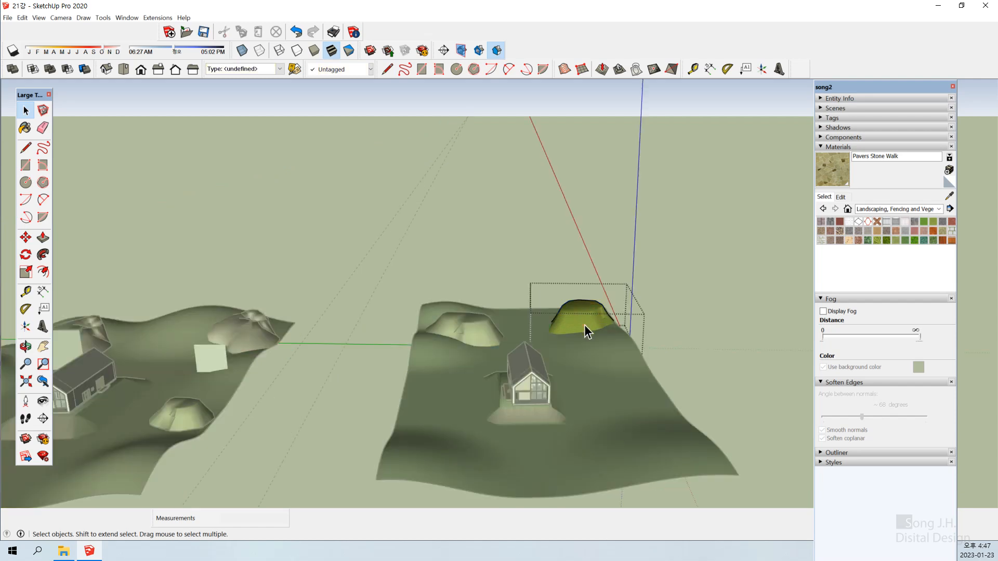
double_click(588, 315)
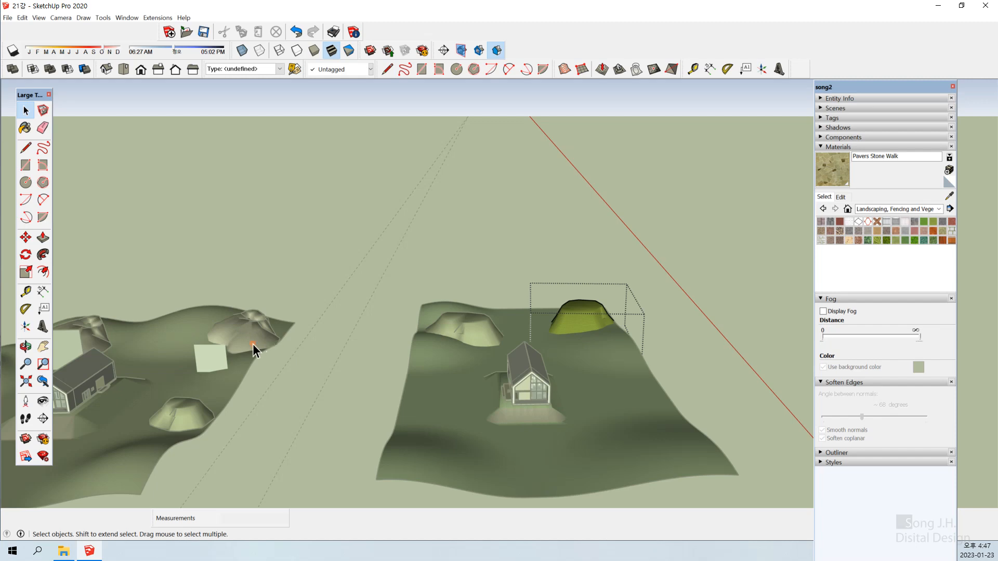
click(548, 420)
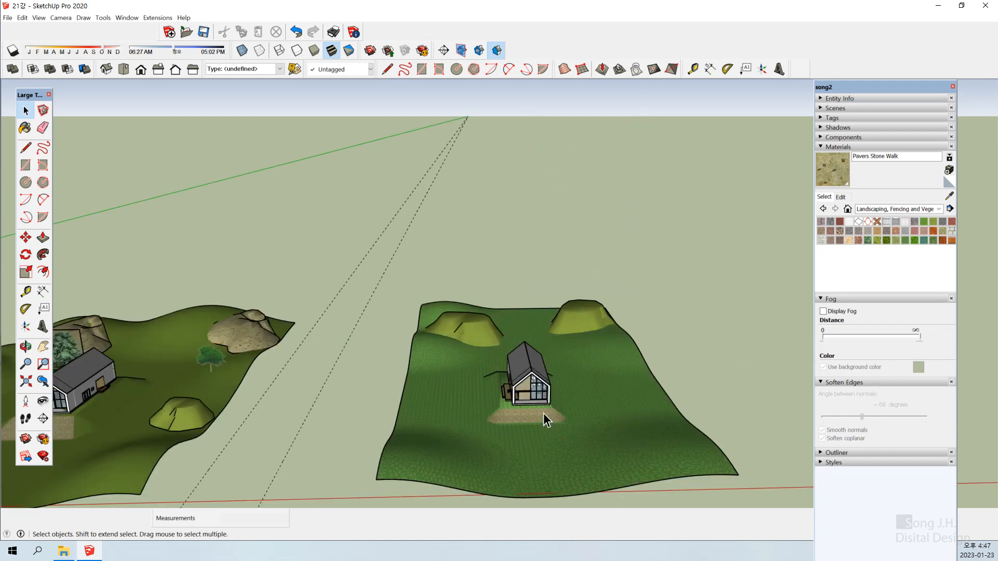
click(541, 420)
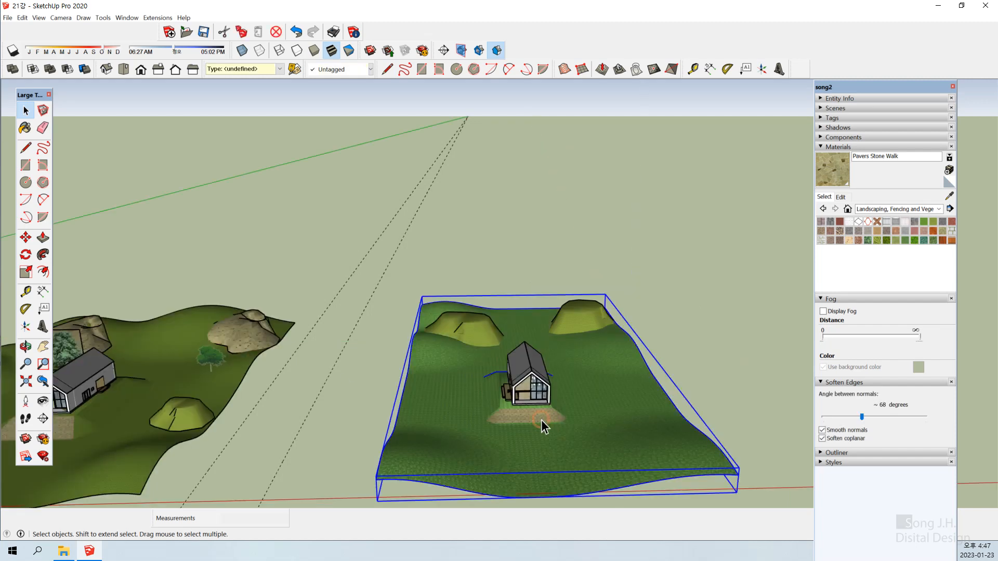
double_click(542, 420)
click(544, 417)
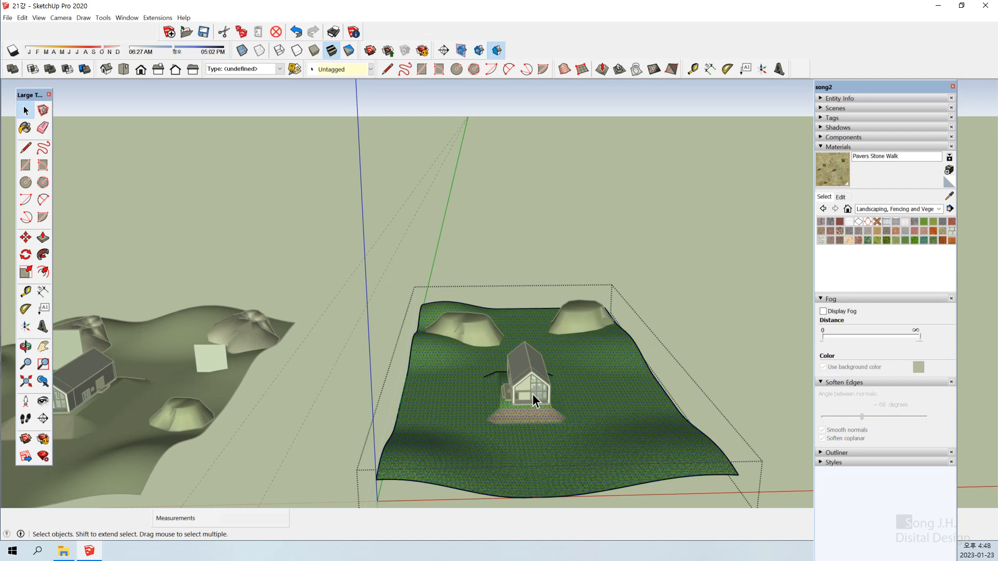
click(574, 332)
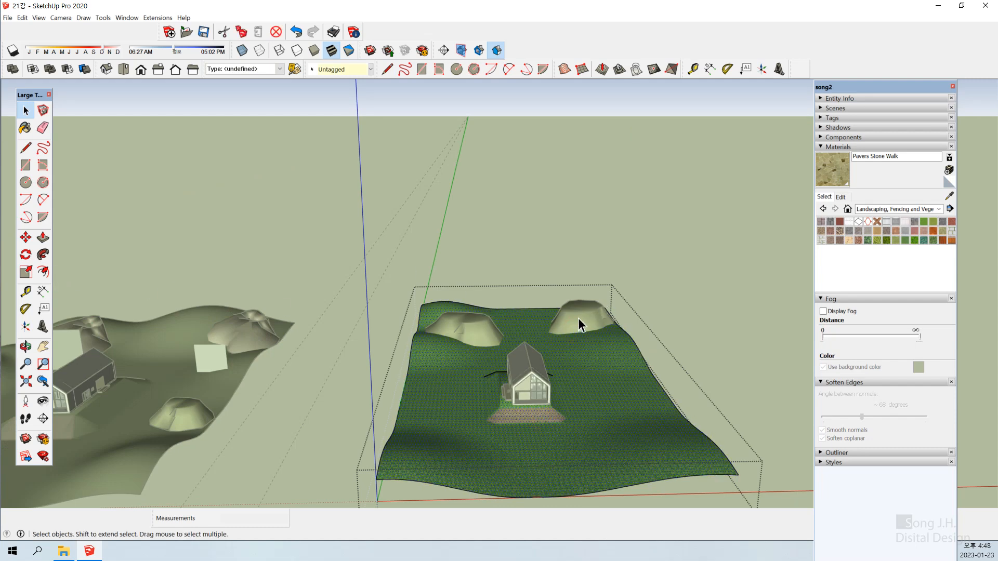
- Open the group of the hill behind the house's unpaved side, paint it with Pavers Stone Walk, and leave the group
double_click(579, 321)
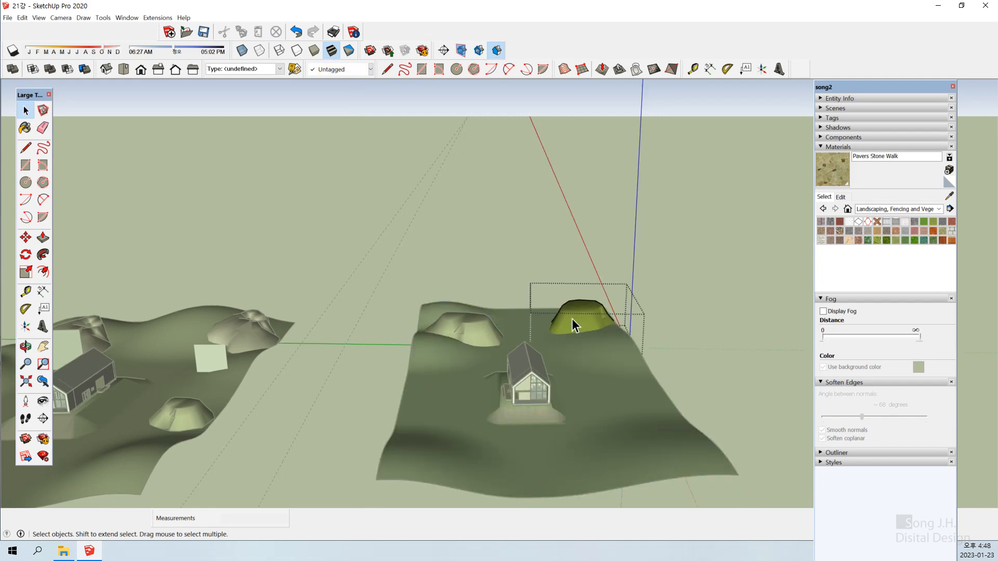
click(25, 127)
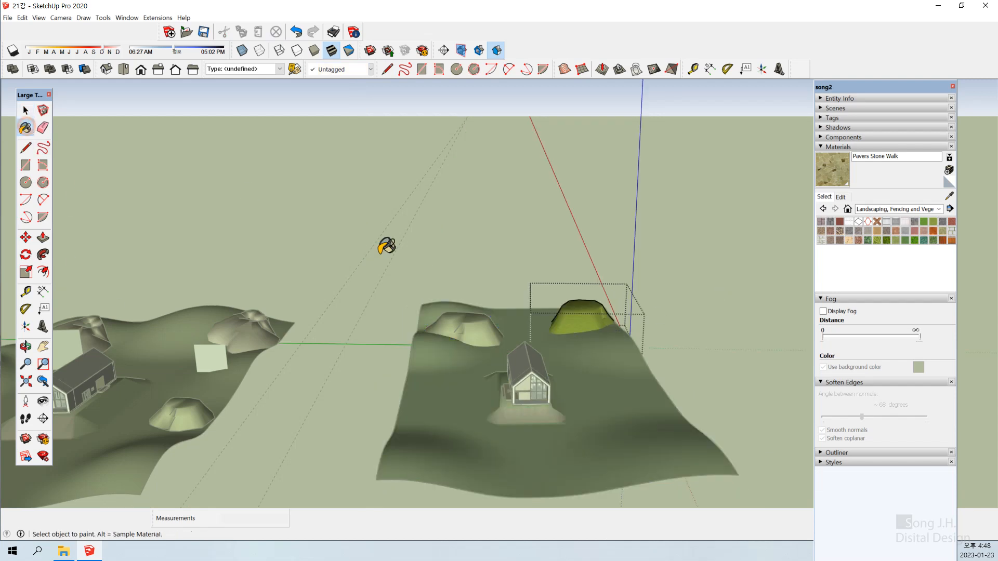
click(583, 321)
key(space)
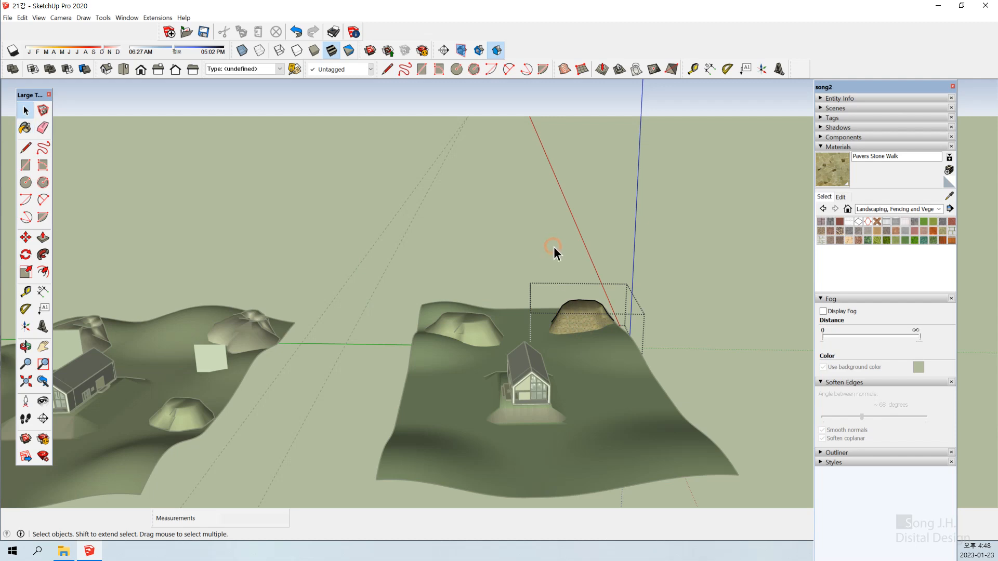
click(553, 248)
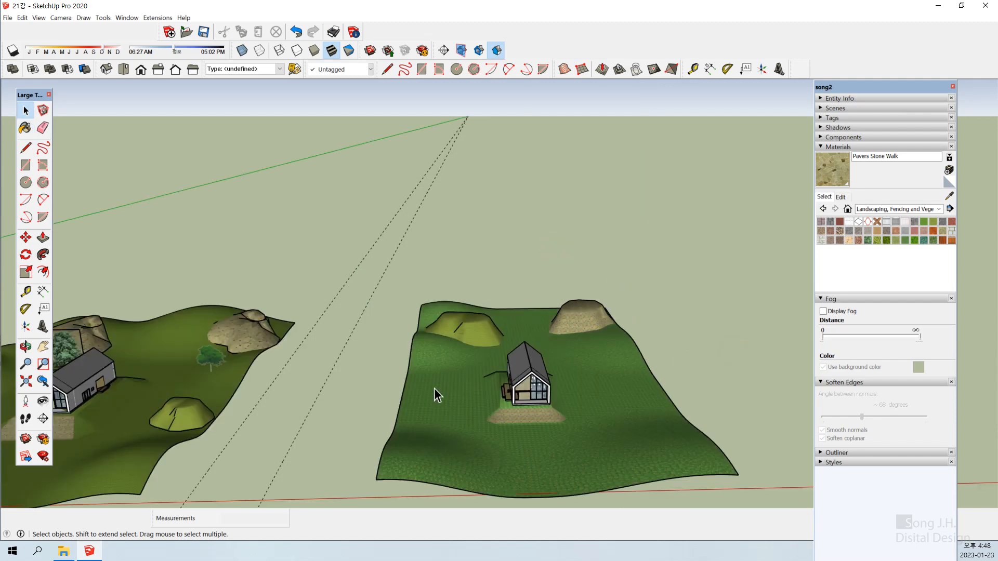
- Paint the remaining green hill group on the house's terrain with Pavers Stone Walk and deselect it
click(460, 335)
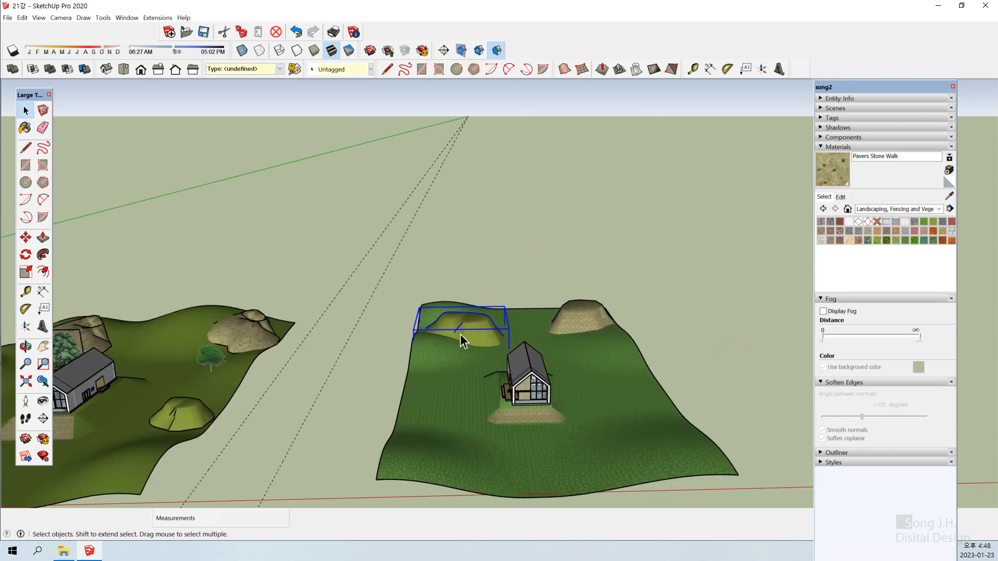
key(b)
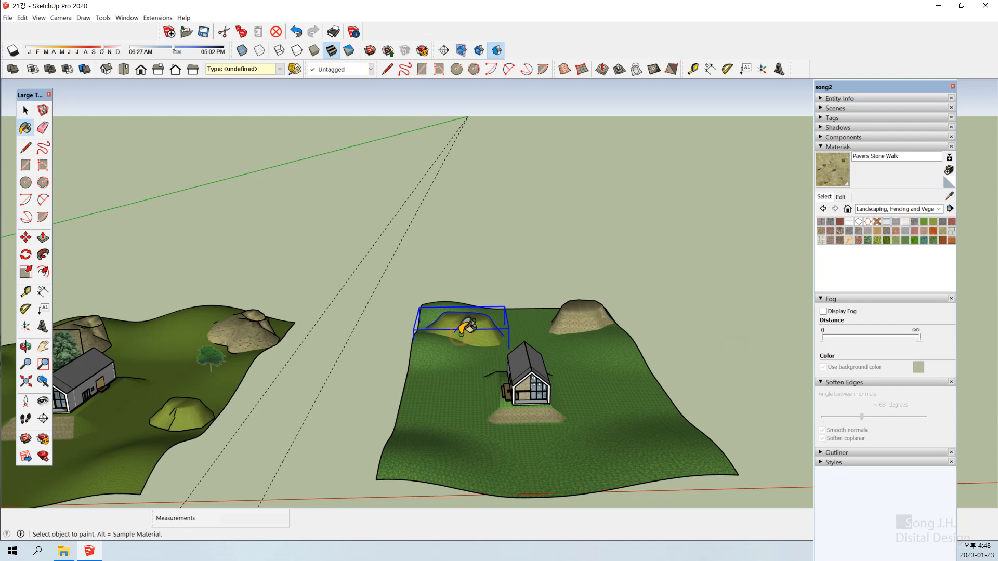
click(461, 332)
key(space)
click(419, 254)
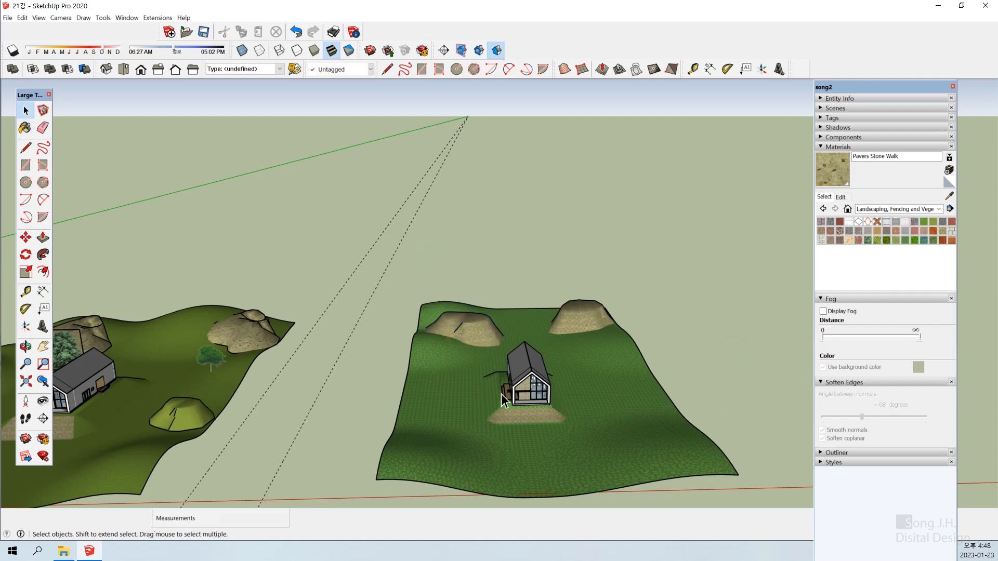
- Search 3D Warehouse for "tree"
middle_drag(684, 314, 654, 307)
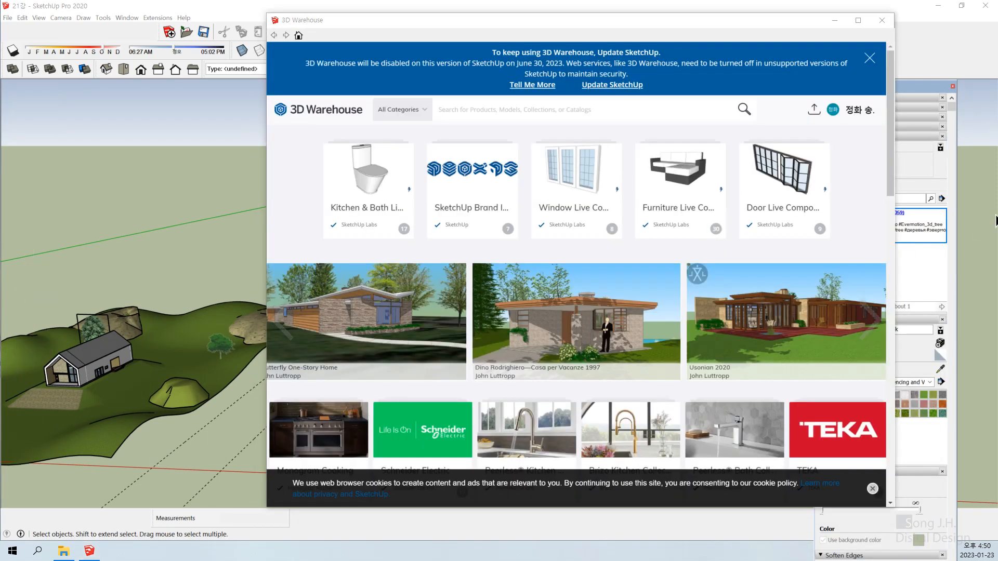
click(522, 119)
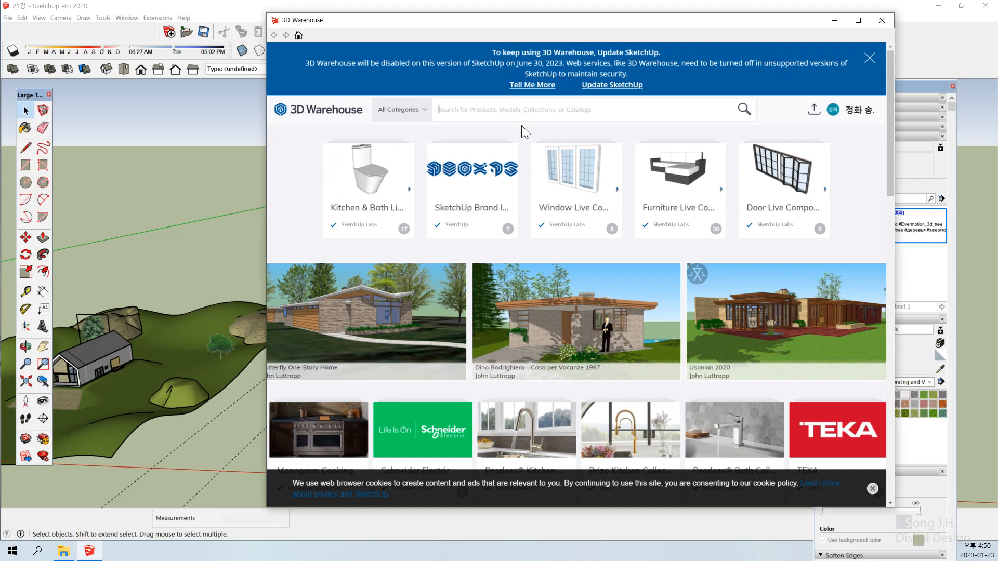
text(tree)
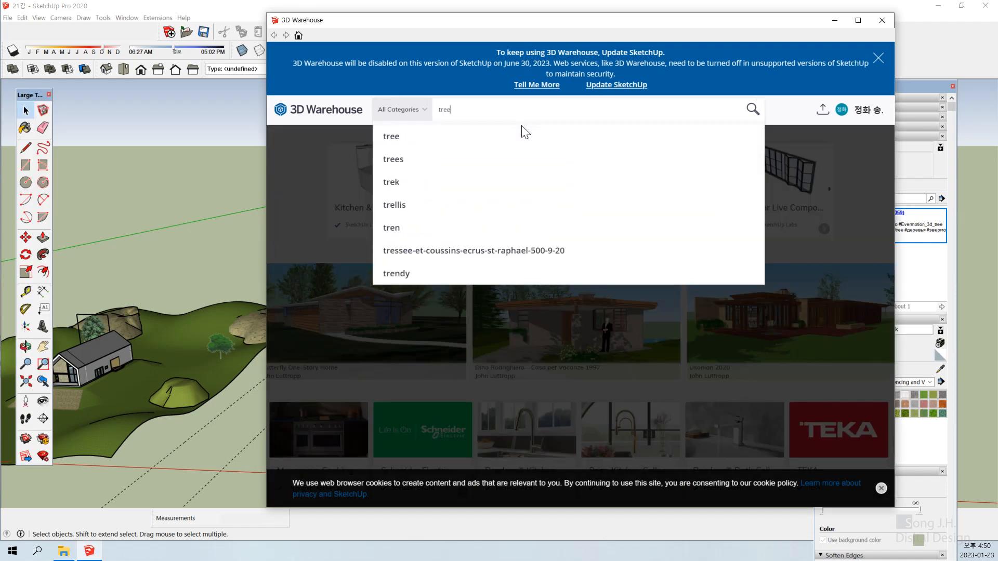
click(391, 139)
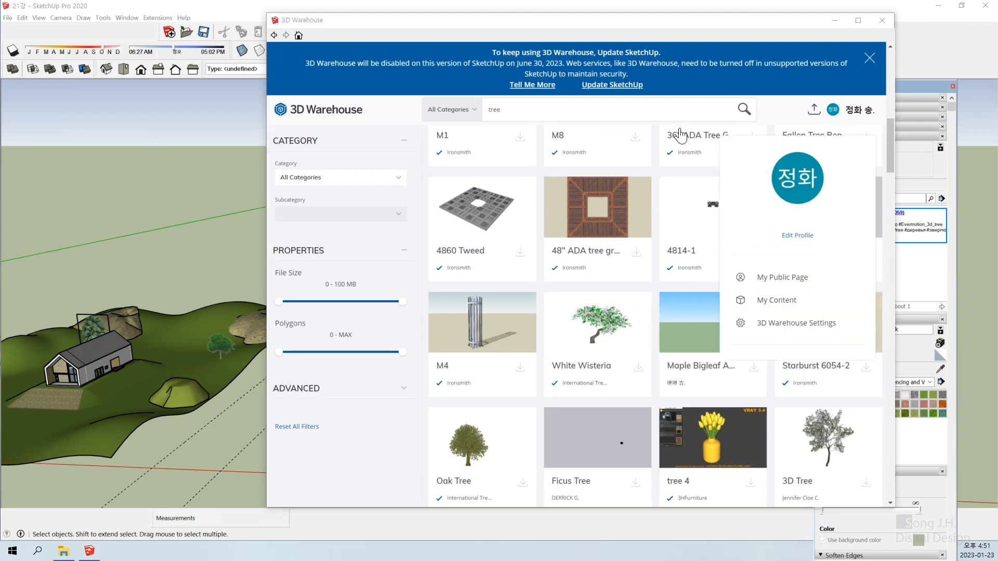
- Browse the tree models and examine the details of 3D Tree and Oak Tree, such as polygons and file size
scroll(479, 437, down, 4)
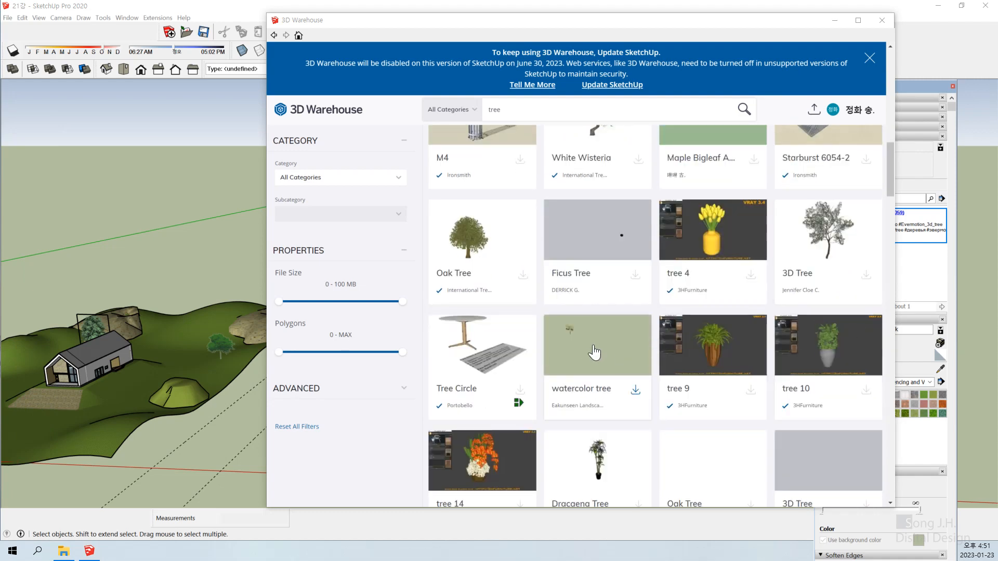
scroll(593, 348, up, 2)
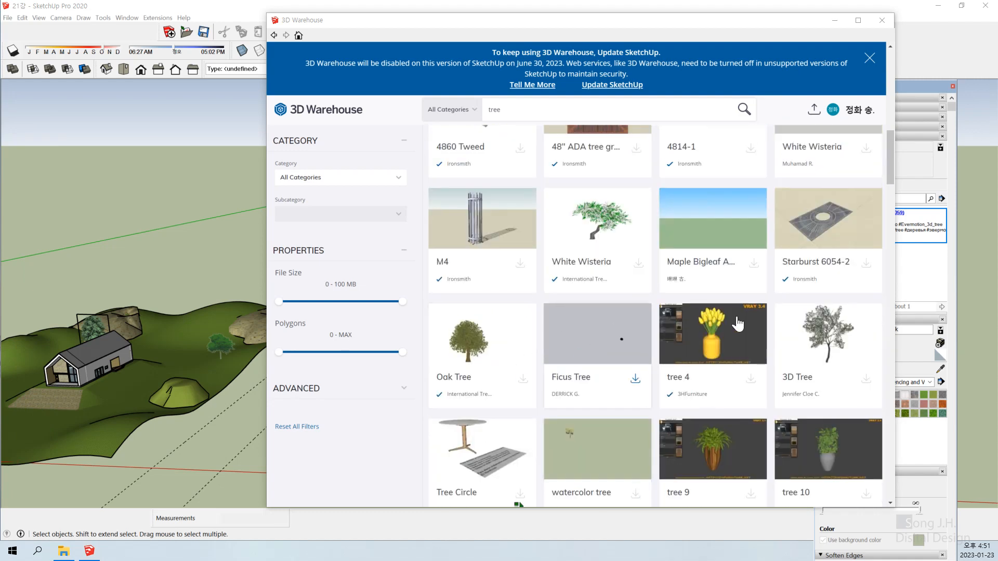
scroll(828, 341, up, 4)
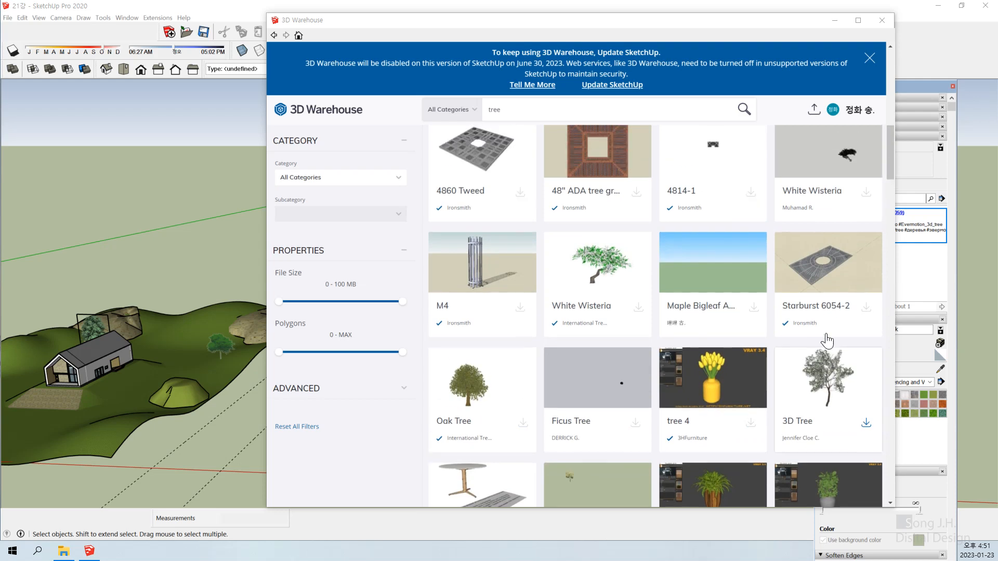
scroll(827, 341, down, 4)
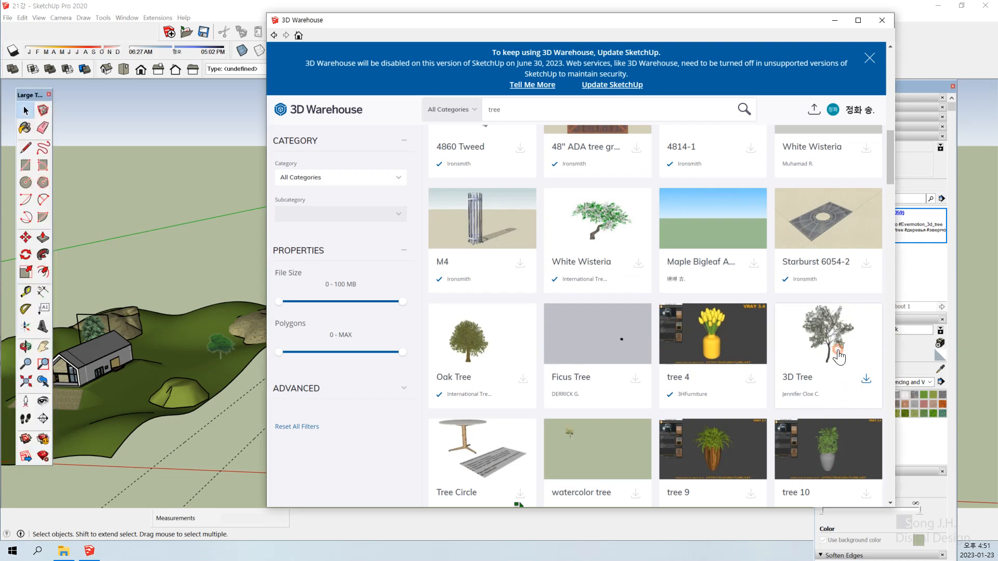
click(820, 347)
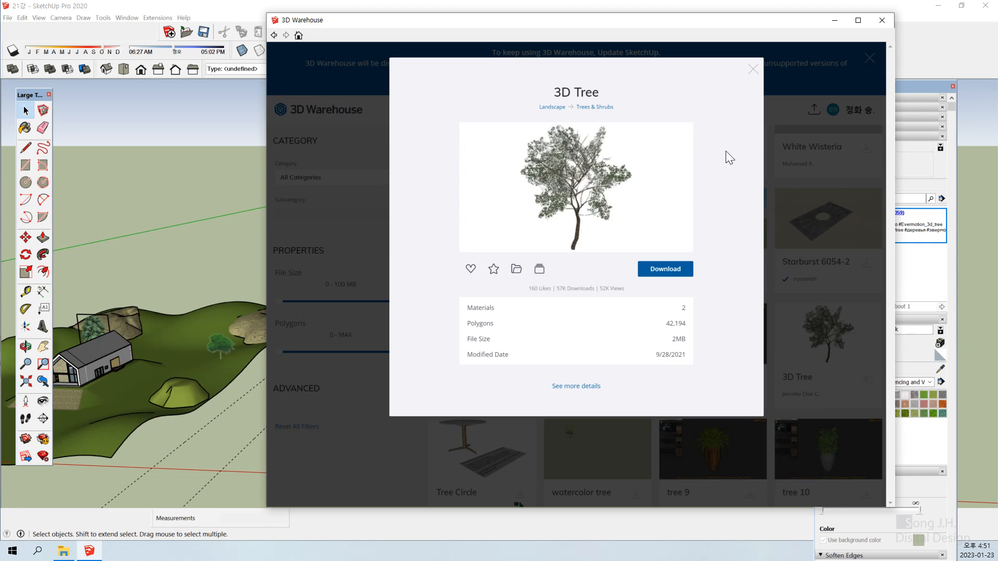
click(751, 74)
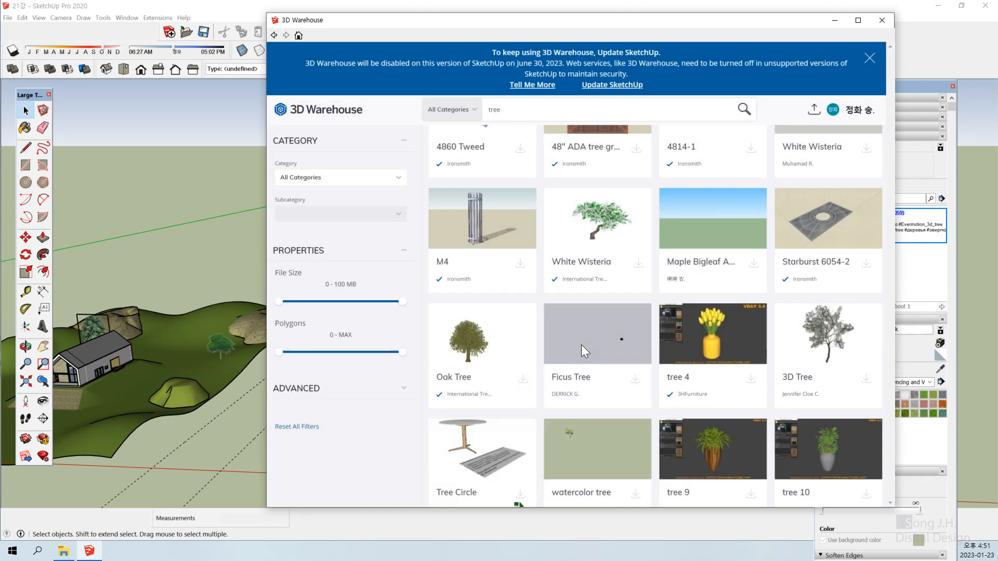
click(503, 348)
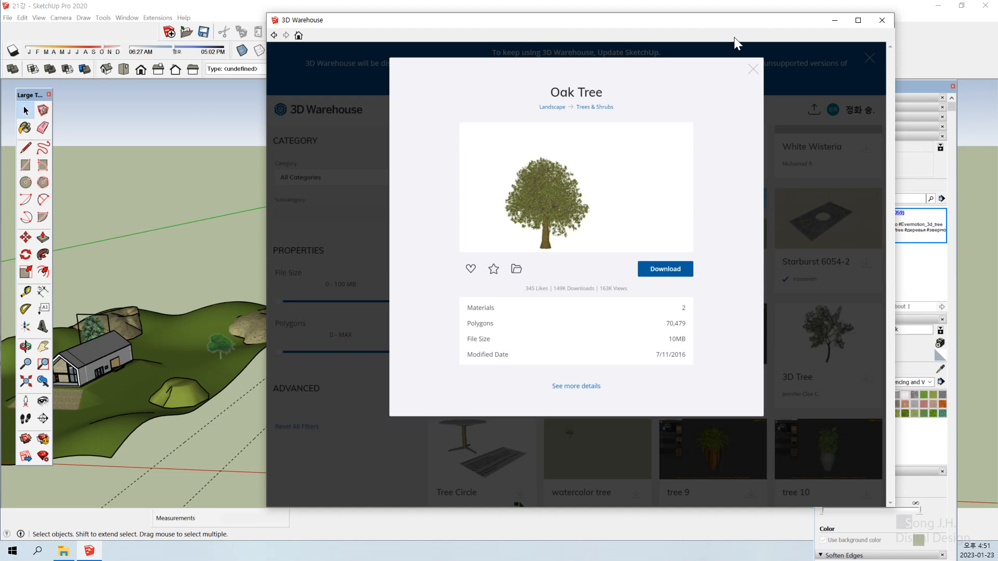
click(753, 67)
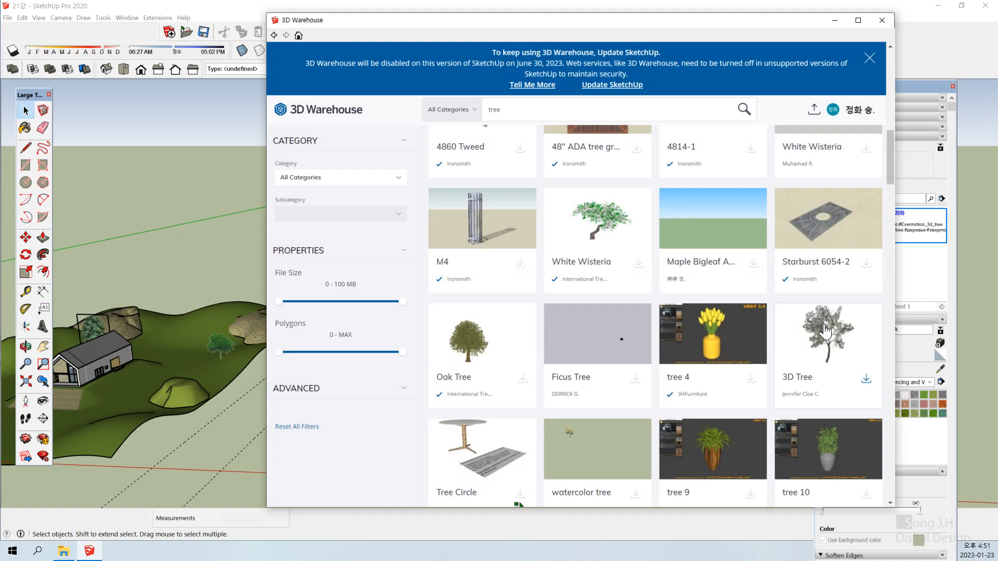
- Try to download the White Wisteria model and close its details
click(611, 241)
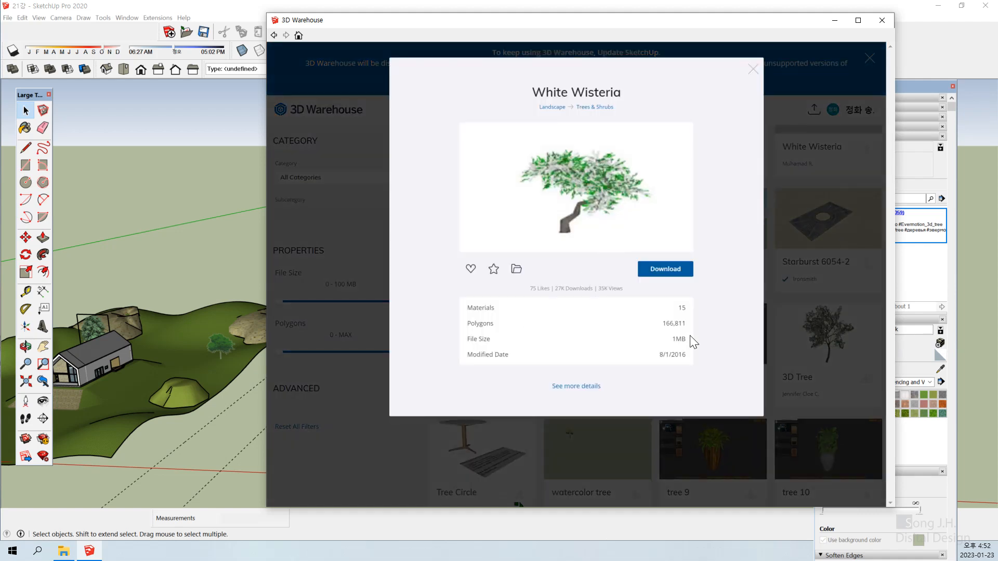
click(664, 275)
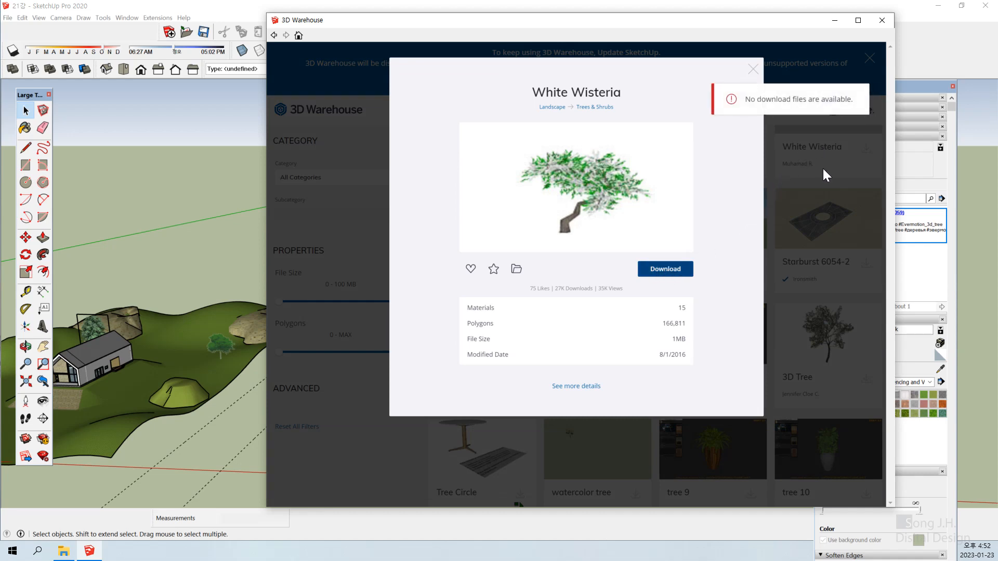
click(752, 70)
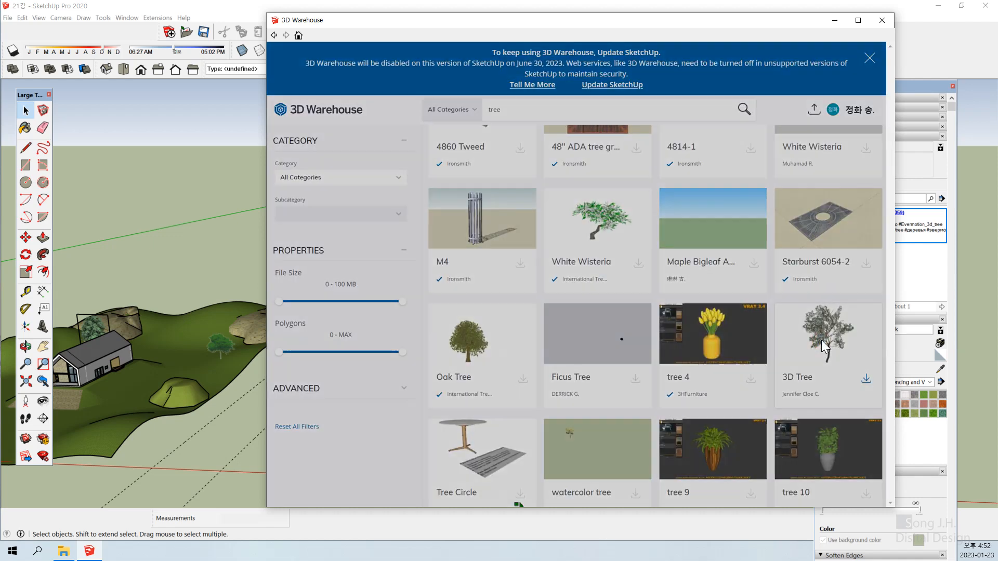
- Download the 3D Tree model directly into the SketchUp model and place it on the lawn beside the house
click(822, 343)
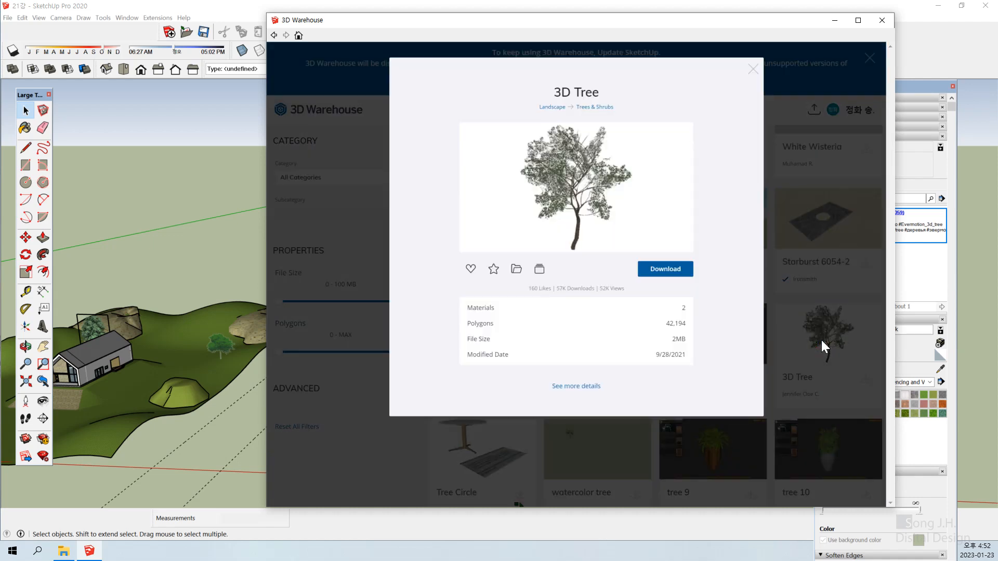
click(684, 279)
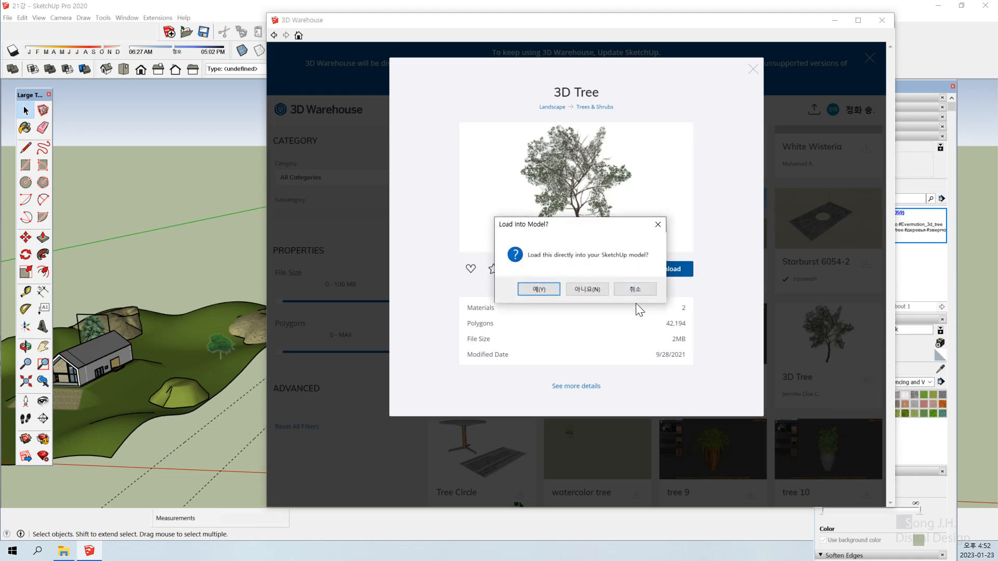
click(539, 291)
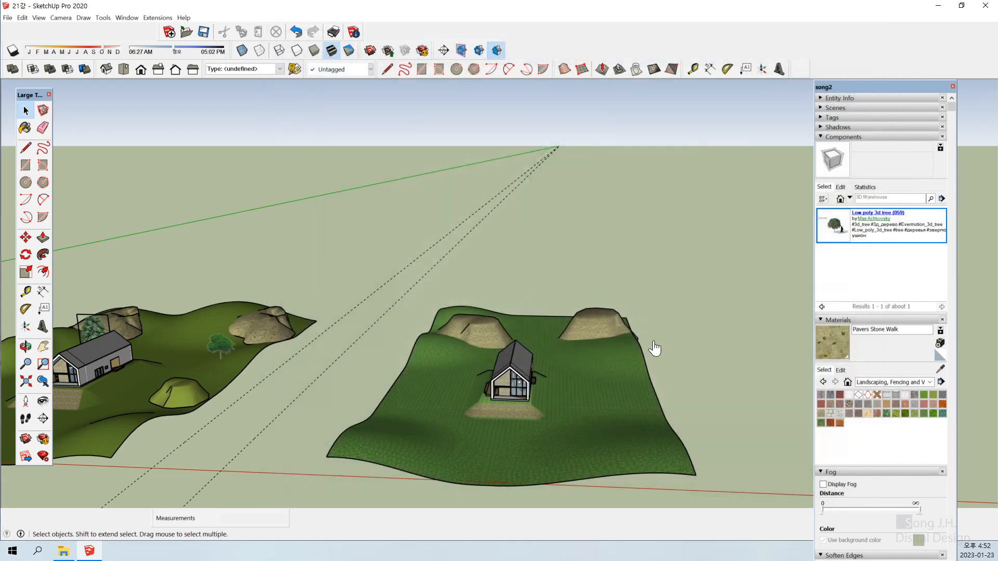
click(599, 402)
- Move the inserted tree about 5400 across the lawn, closer to the house, and deselect it
click(636, 395)
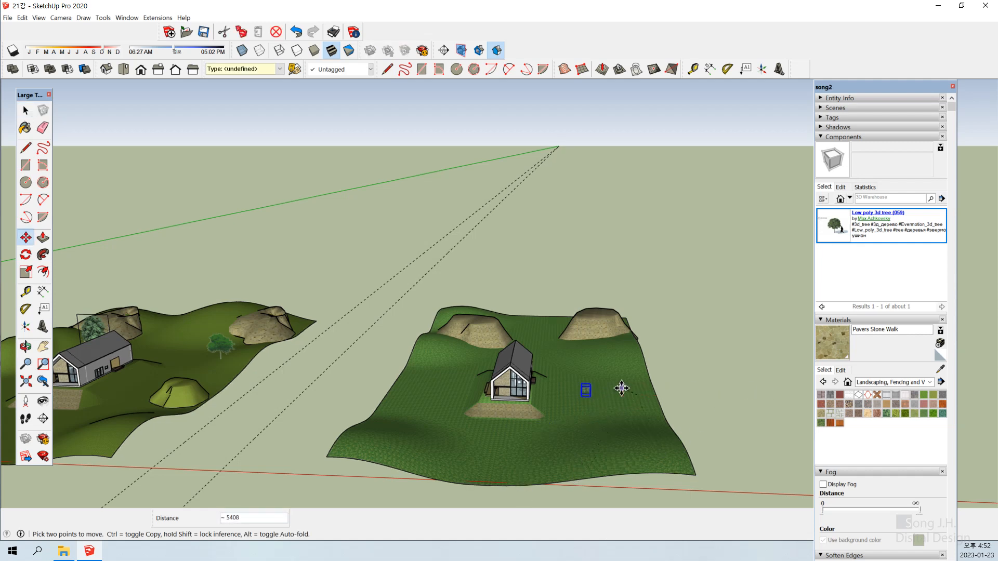
click(623, 383)
key(space)
click(716, 408)
scroll(575, 452, up, 3)
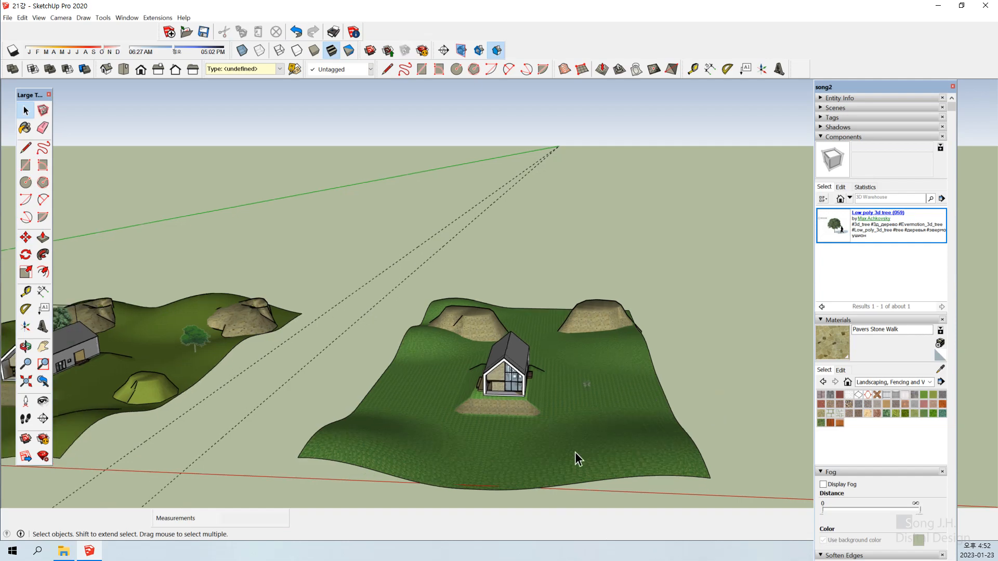
- Scale the tree beside the house up uniformly by a factor of about 2.27 and deselect it
scroll(528, 374, down, 1)
scroll(568, 404, up, 5)
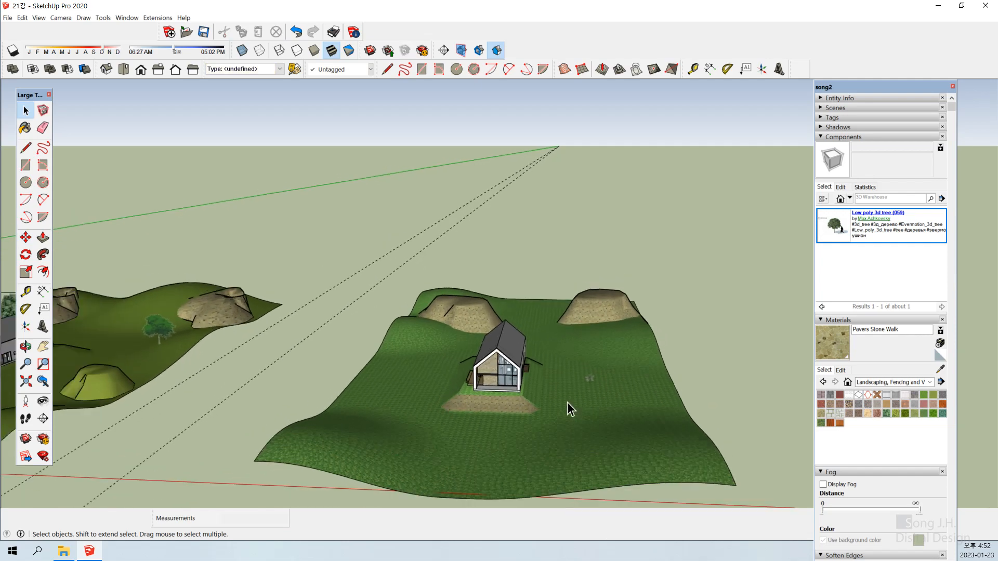
scroll(567, 404, up, 5)
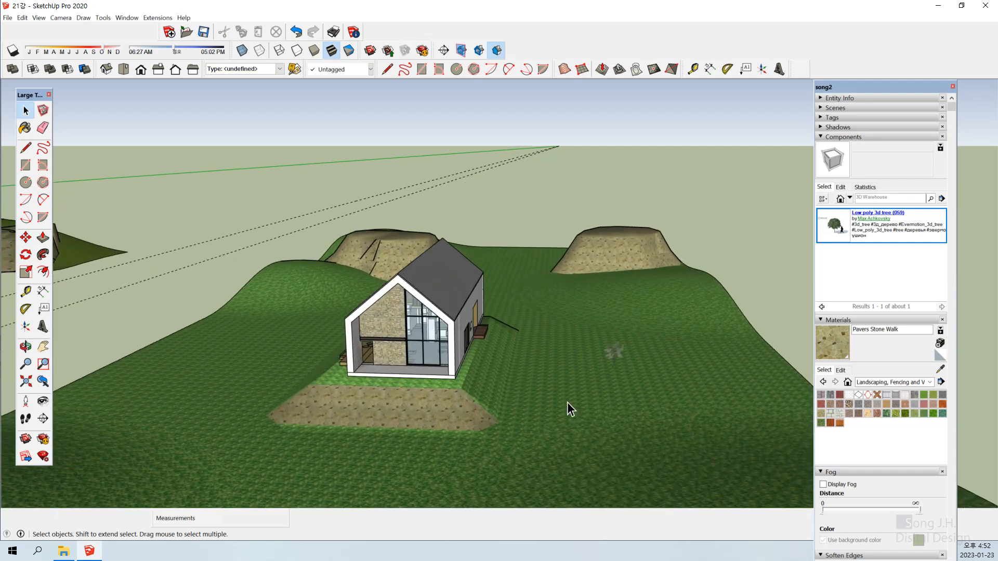
scroll(567, 403, up, 3)
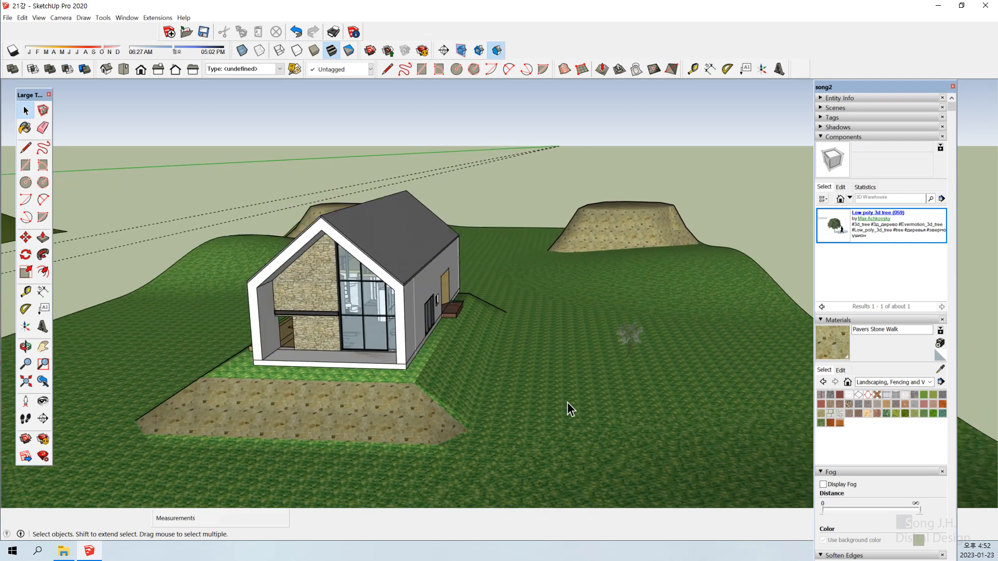
click(629, 333)
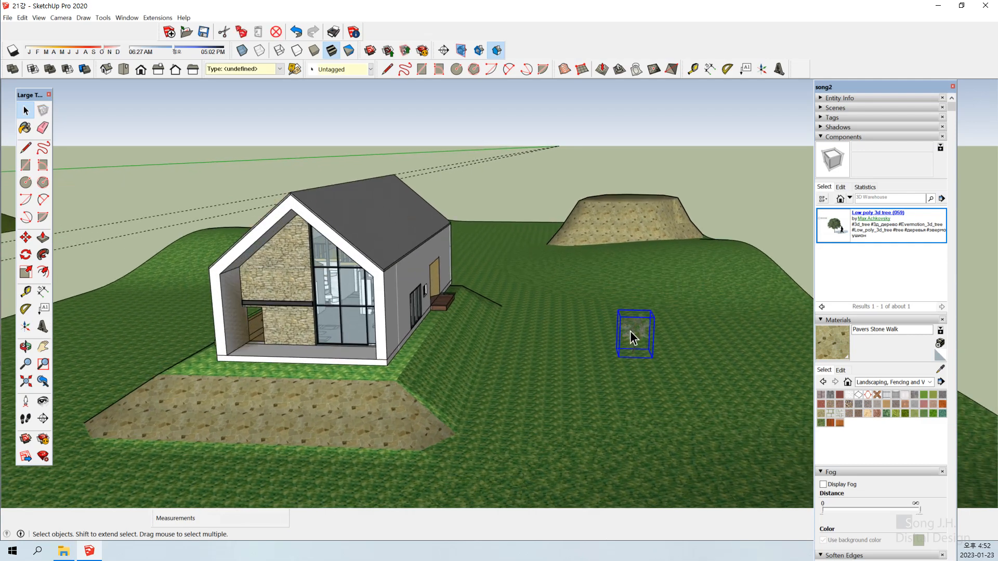
key(s)
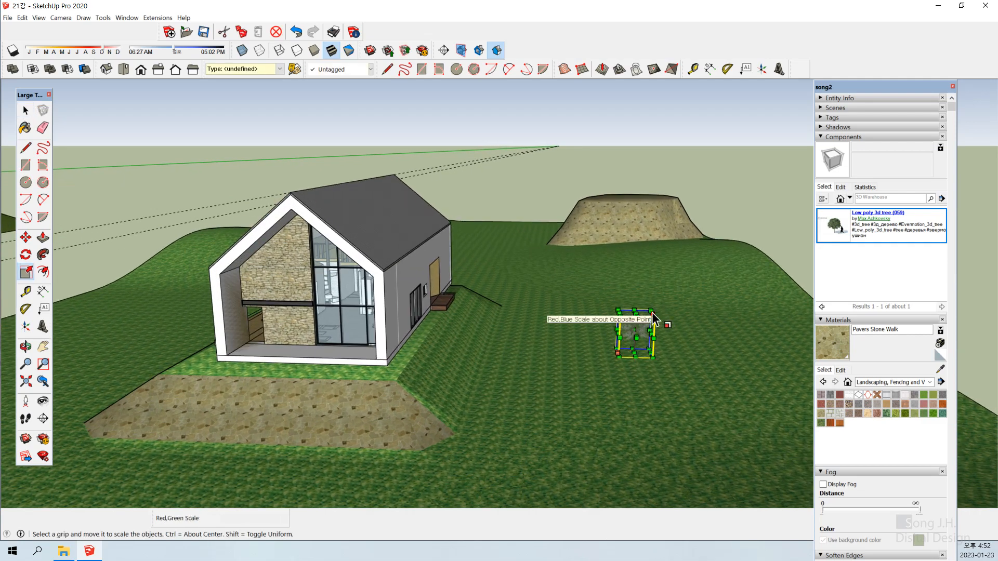
click(652, 311)
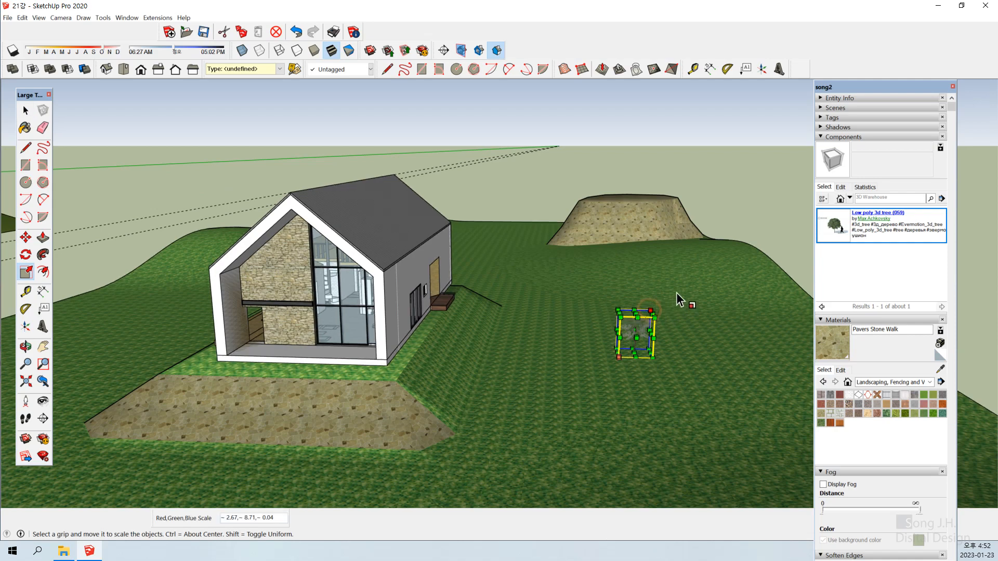
click(715, 264)
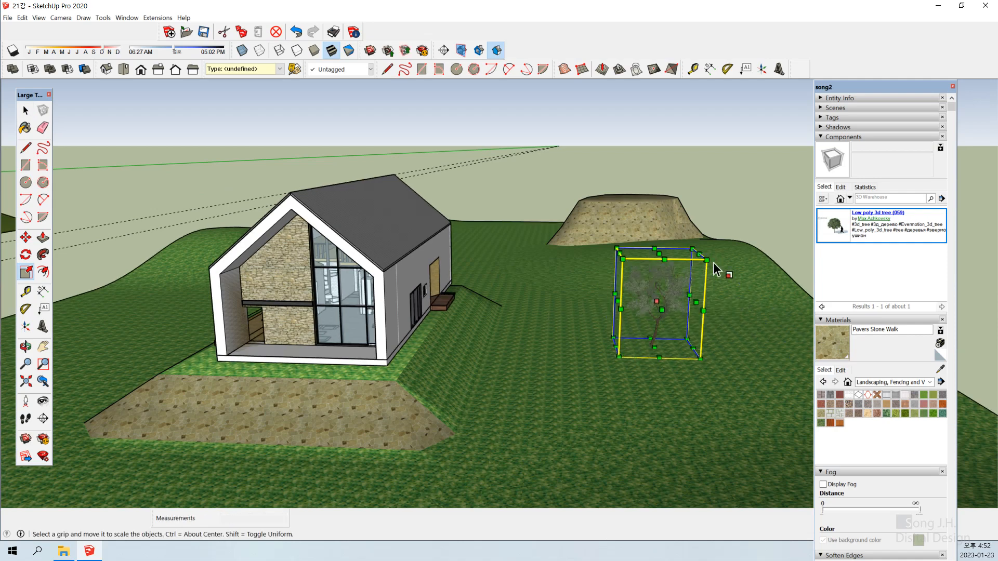
key(ctrl+z)
click(651, 310)
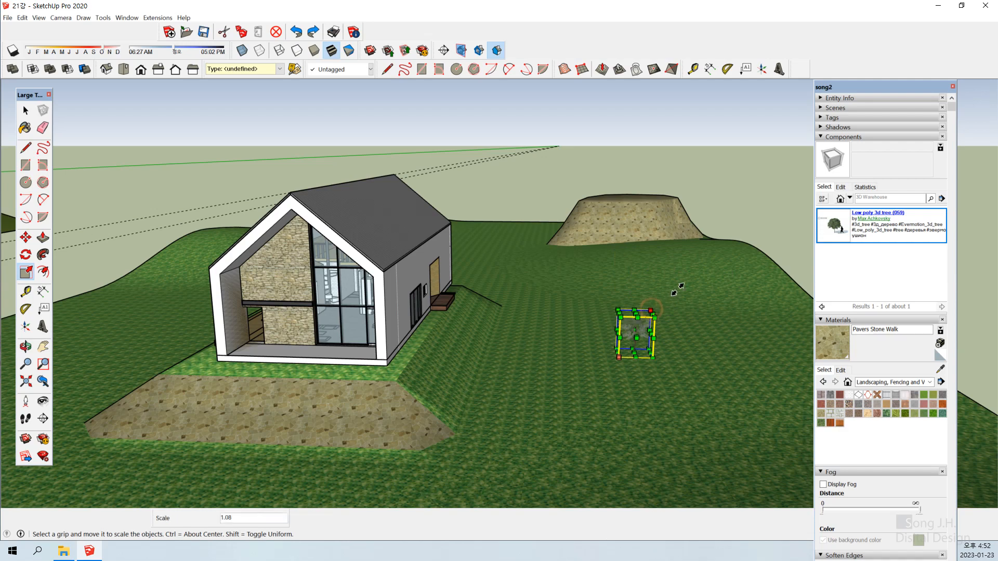
click(708, 261)
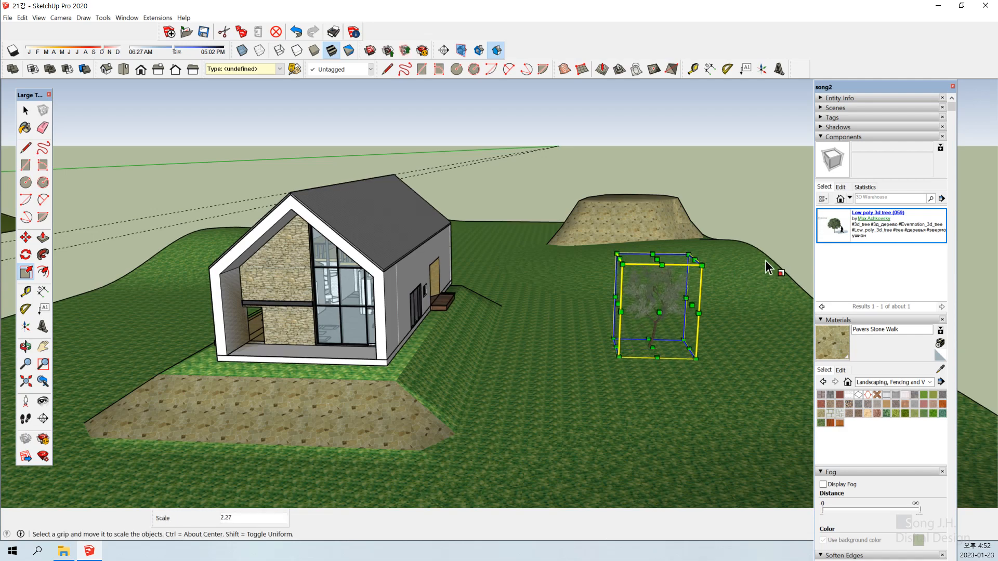
key(space)
click(751, 207)
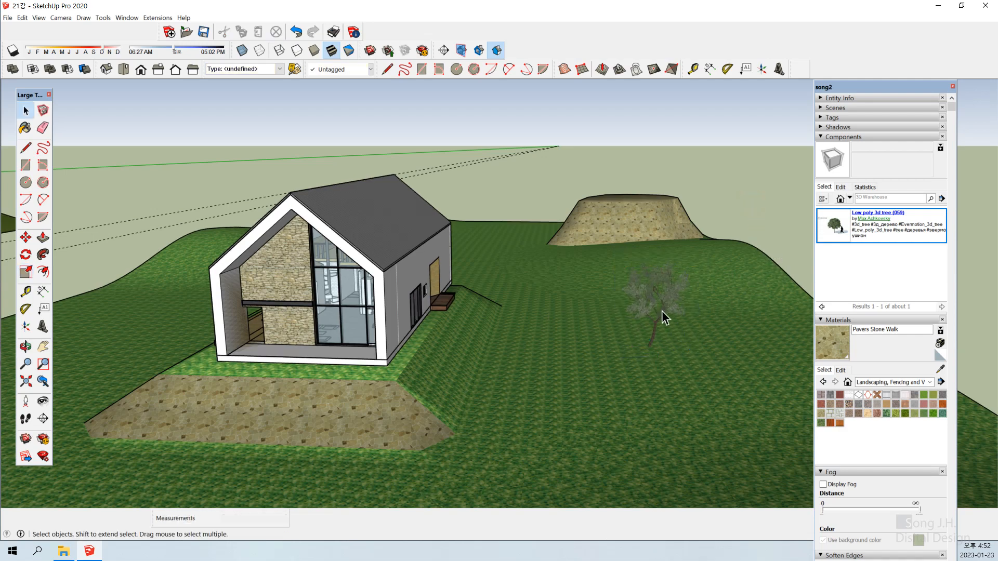
- Sample the leaf material from the enlarged tree and open that material for editing
click(663, 303)
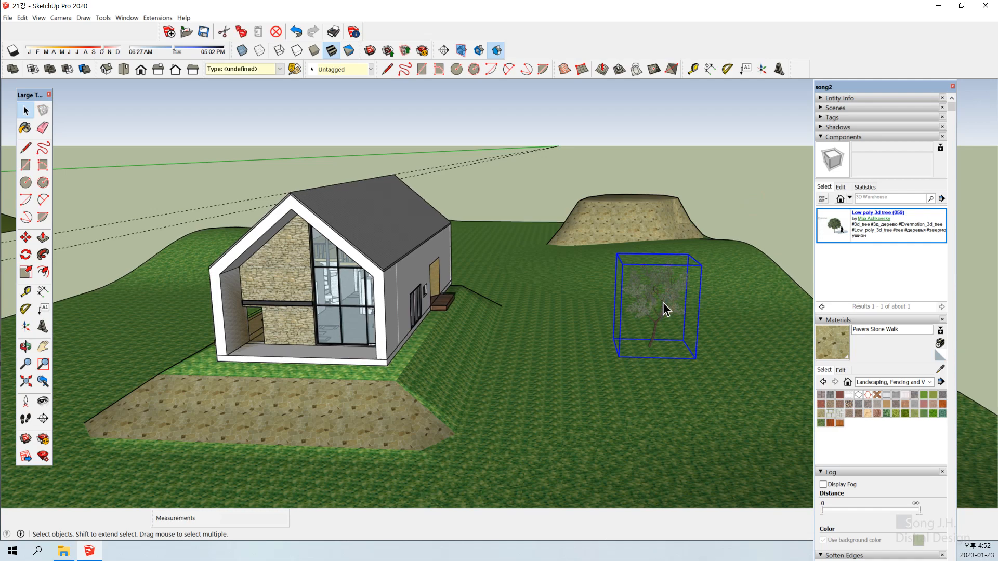
click(663, 303)
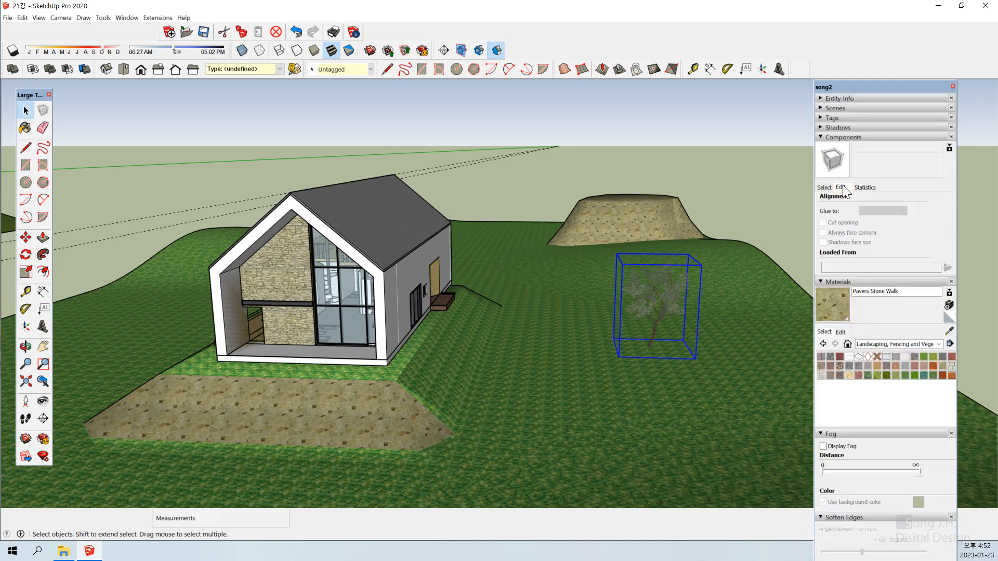
click(24, 129)
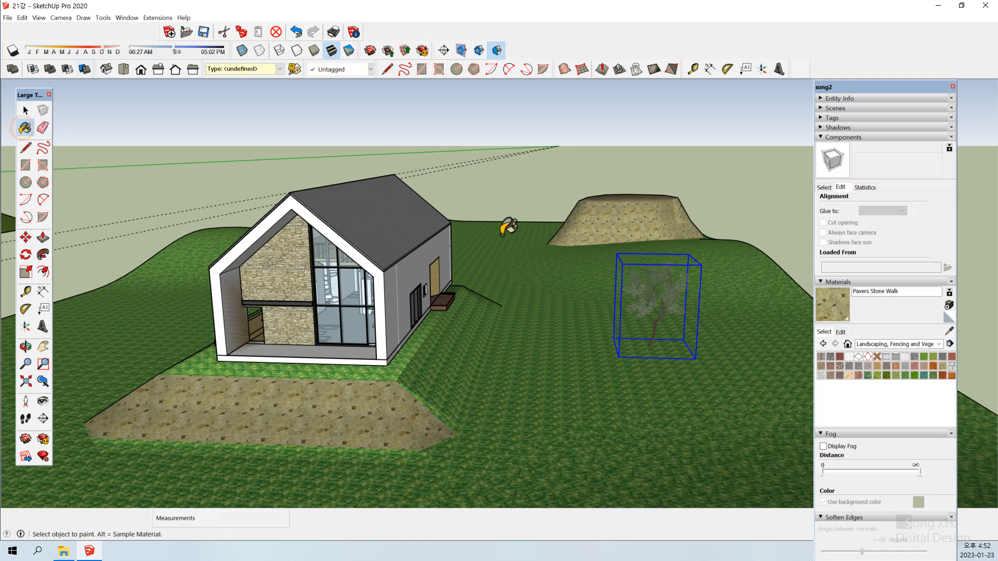
alt+click(643, 283)
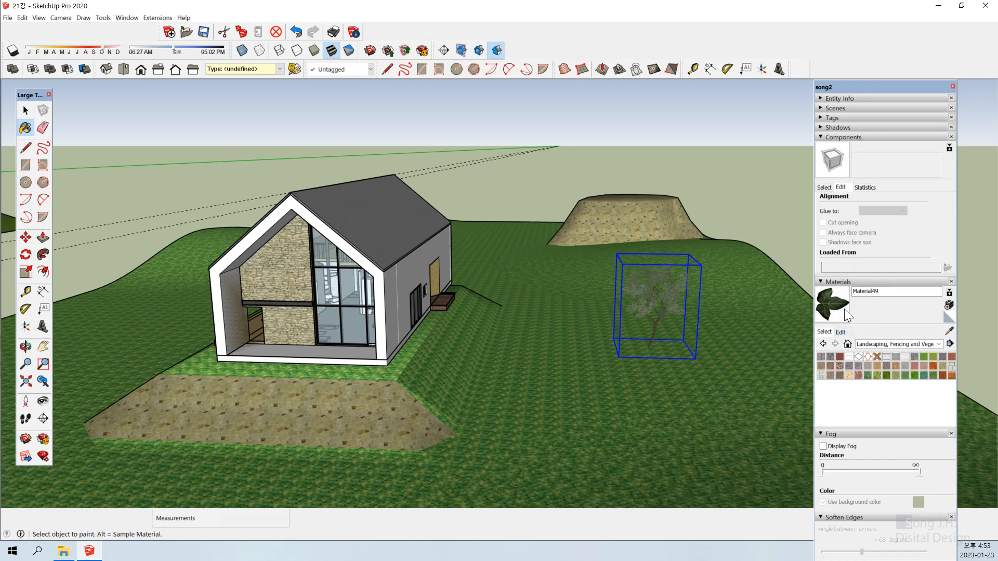
click(840, 332)
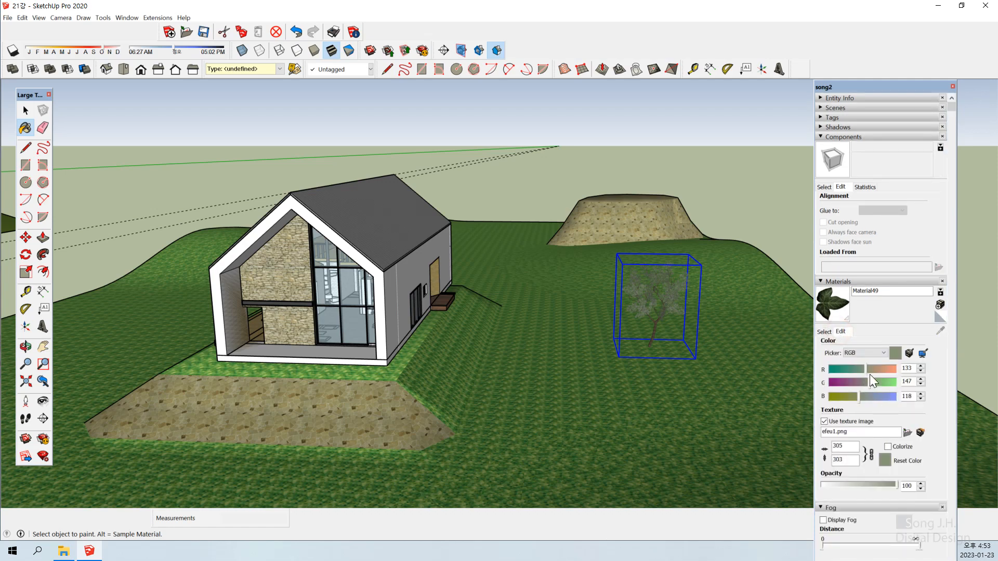
- Switch the leaf material's colour picker to HSB, darken it to a brightness of 37, and deselect the tree
click(868, 350)
click(857, 373)
drag(866, 399, 855, 398)
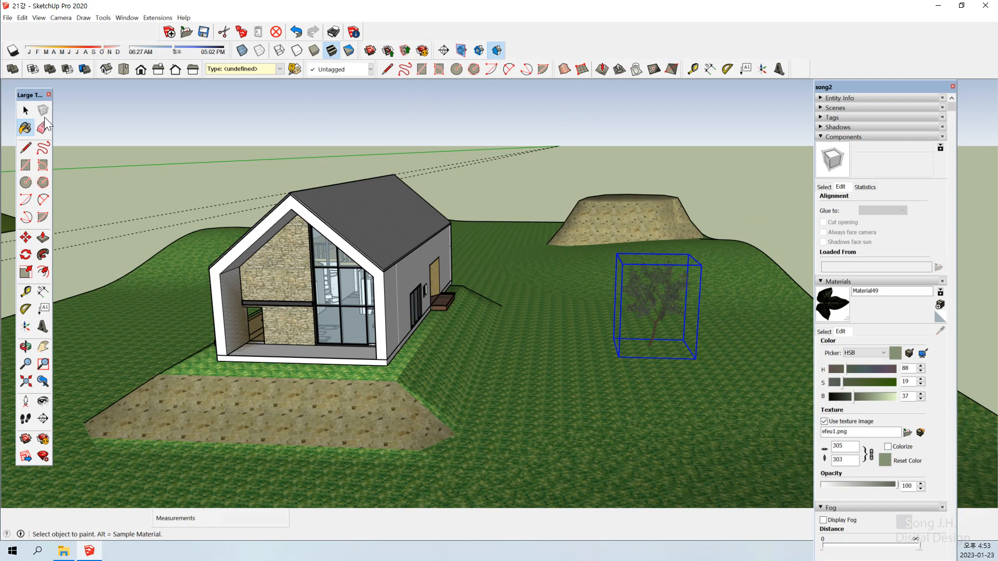
key(space)
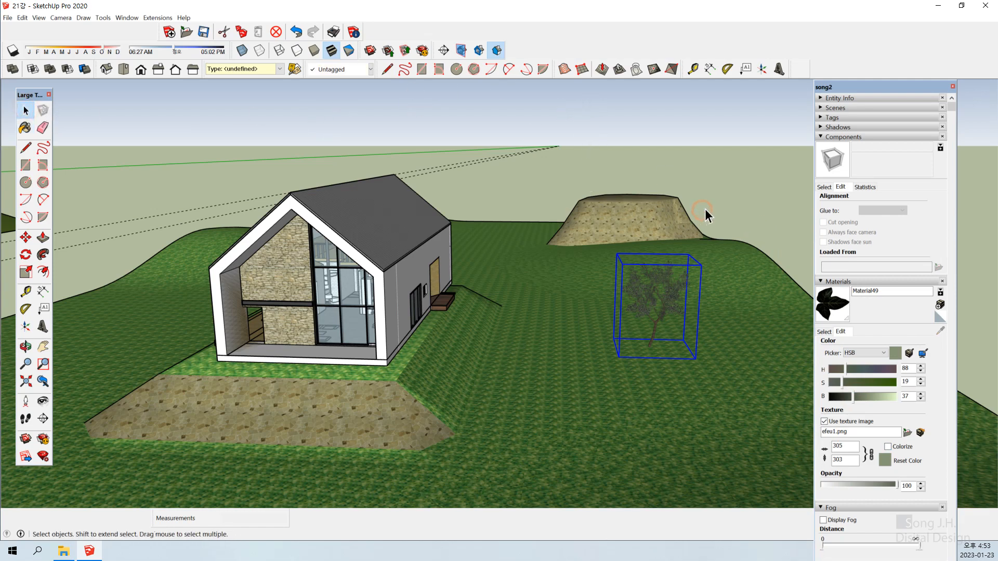
click(705, 209)
middle_drag(493, 399, 499, 379)
scroll(470, 357, down, 5)
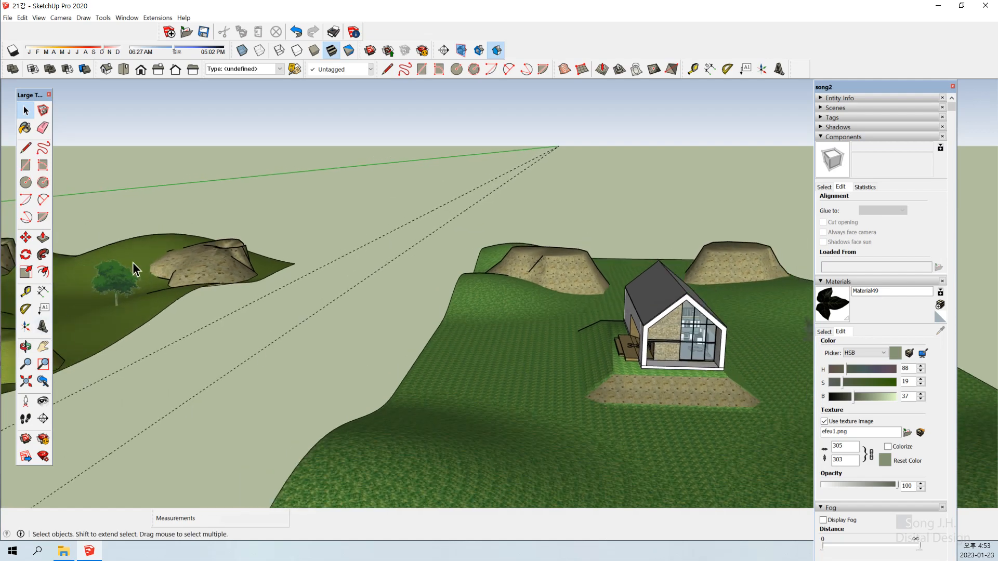
click(119, 279)
middle_drag(229, 296, 244, 342)
middle_drag(145, 346, 127, 345)
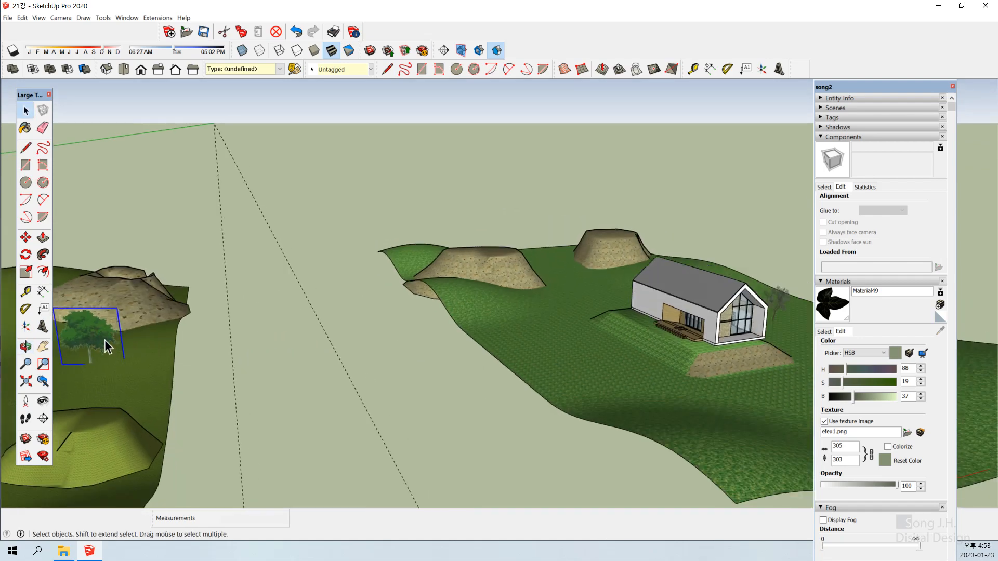
key(m)
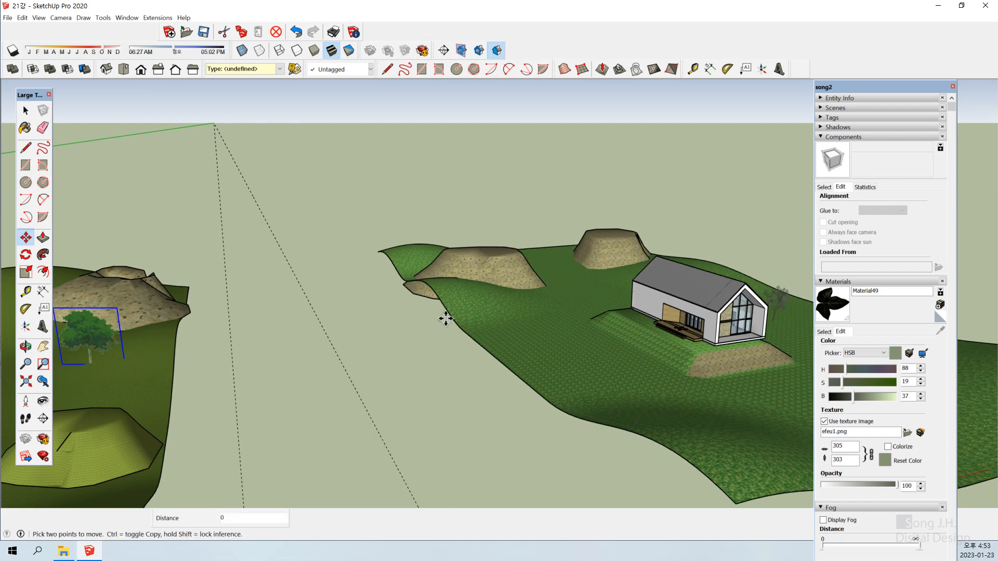
key(space)
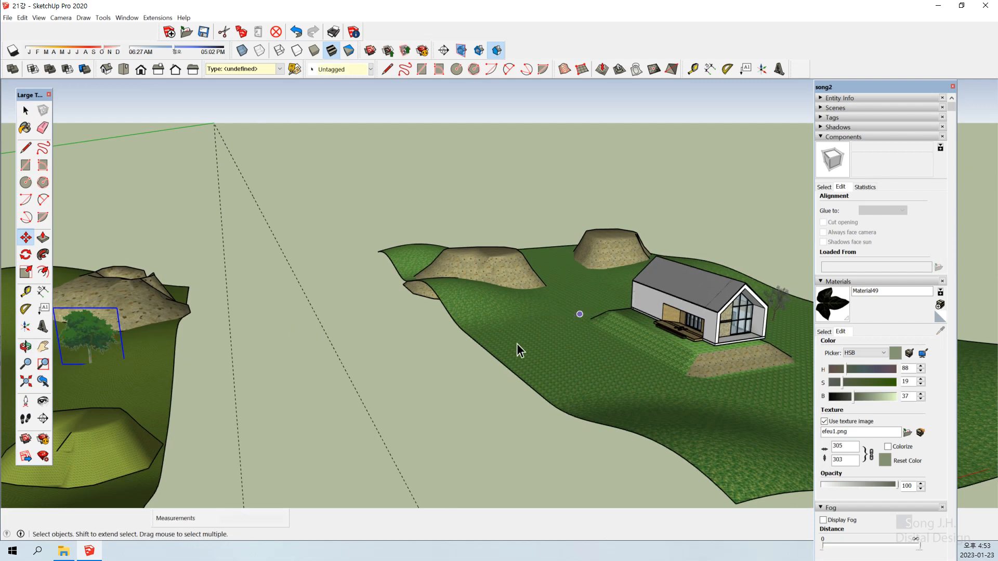
click(412, 388)
- Draw an upright rectangle on the lawn between the house and the far paved hill, behind the tree
scroll(412, 386, down, 3)
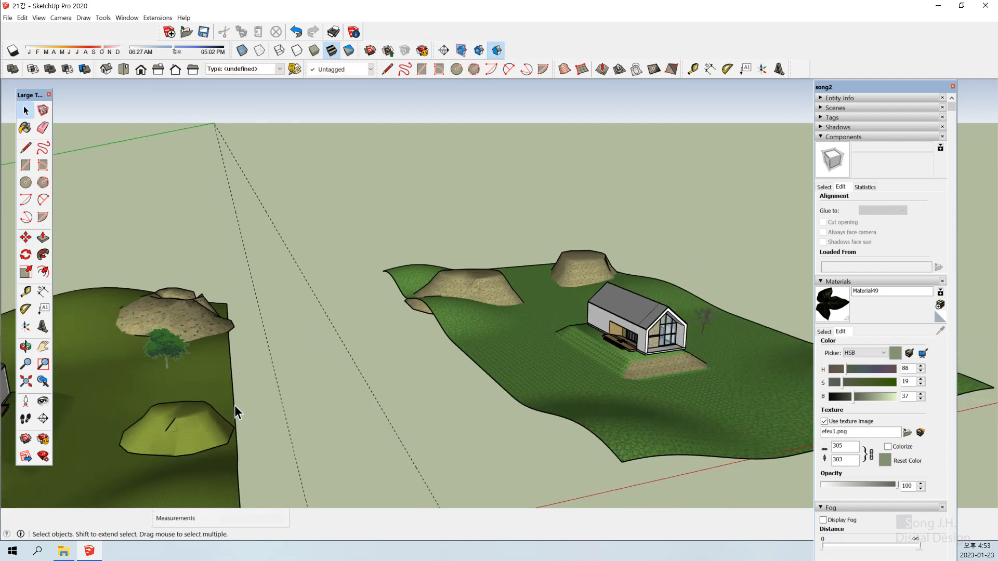
middle_drag(328, 345, 457, 335)
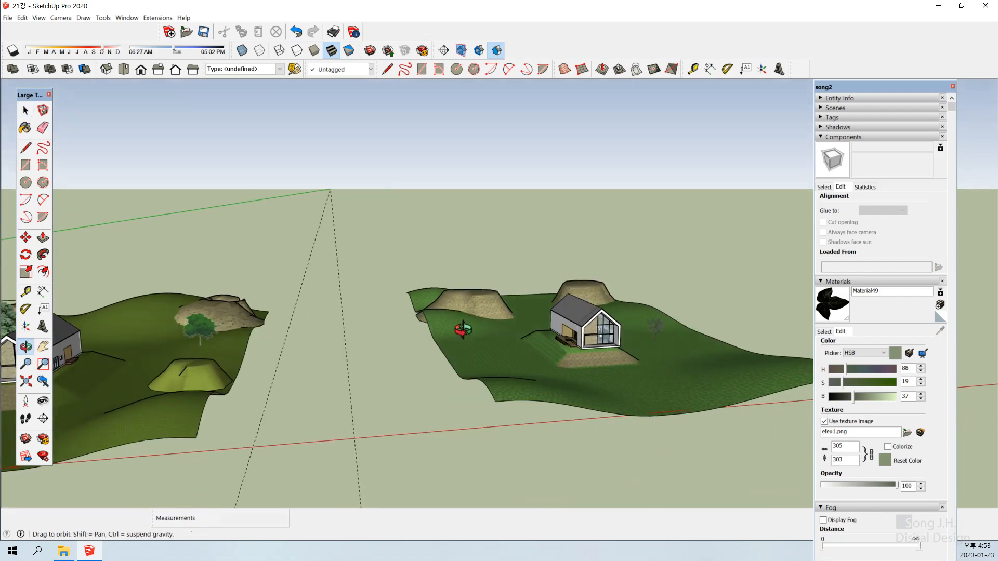
scroll(546, 291, up, 3)
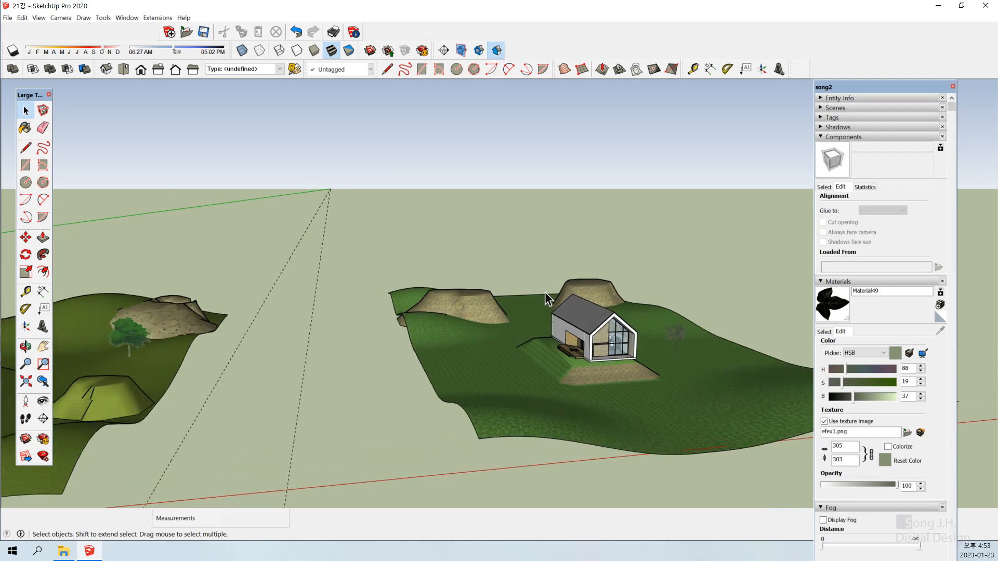
middle_drag(393, 320, 455, 326)
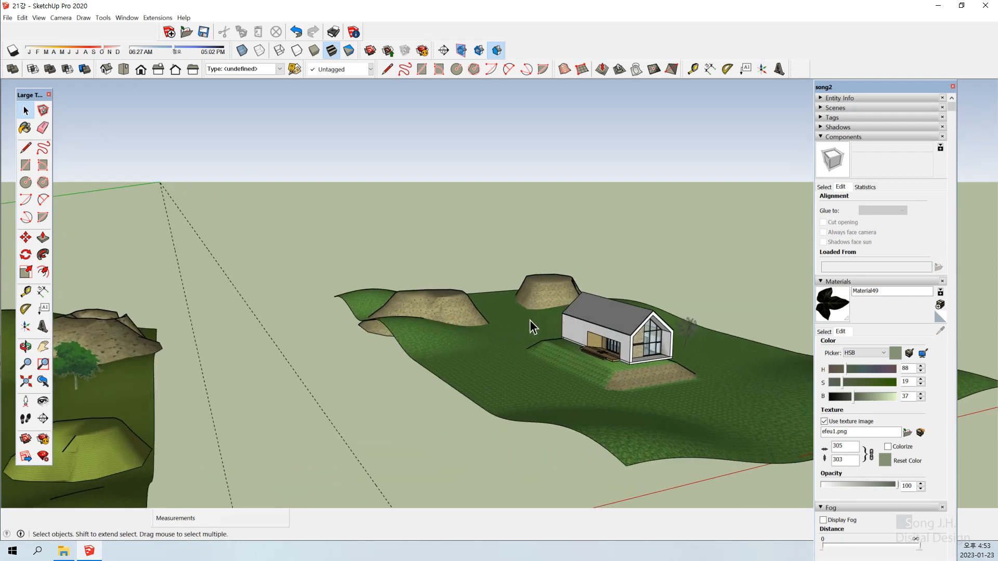
scroll(529, 321, up, 2)
scroll(502, 326, up, 4)
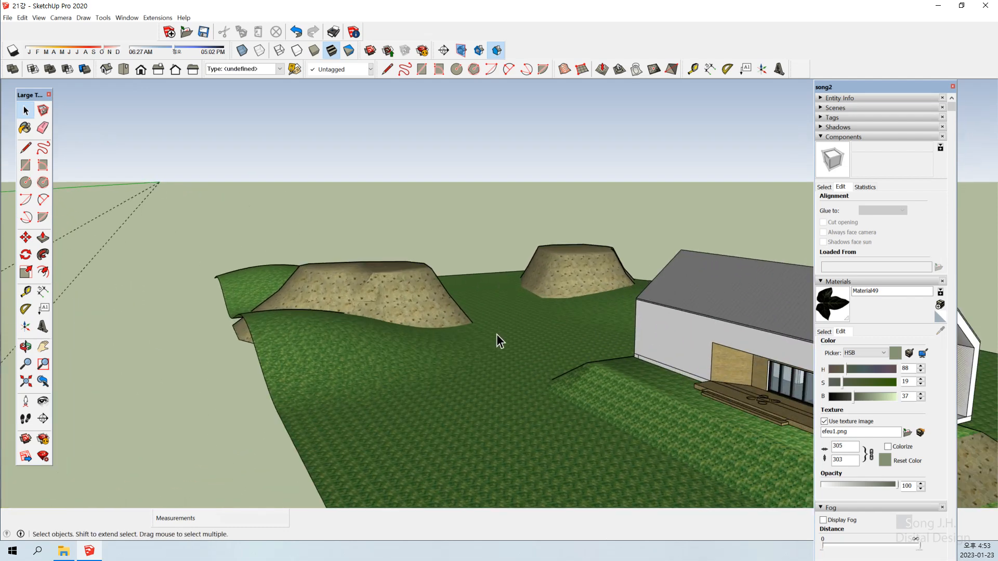
click(25, 167)
middle_drag(374, 307, 260, 331)
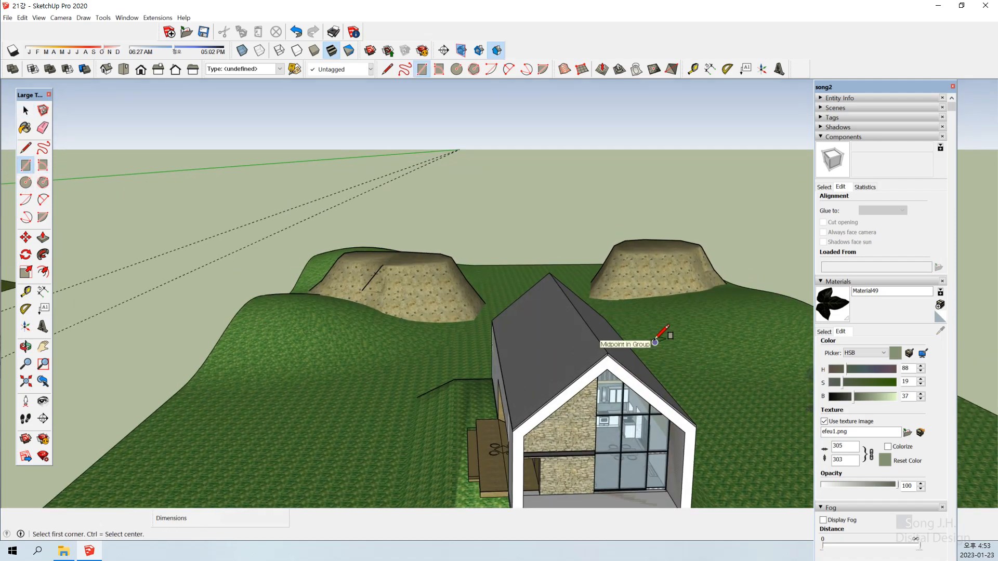
middle_drag(662, 339, 504, 352)
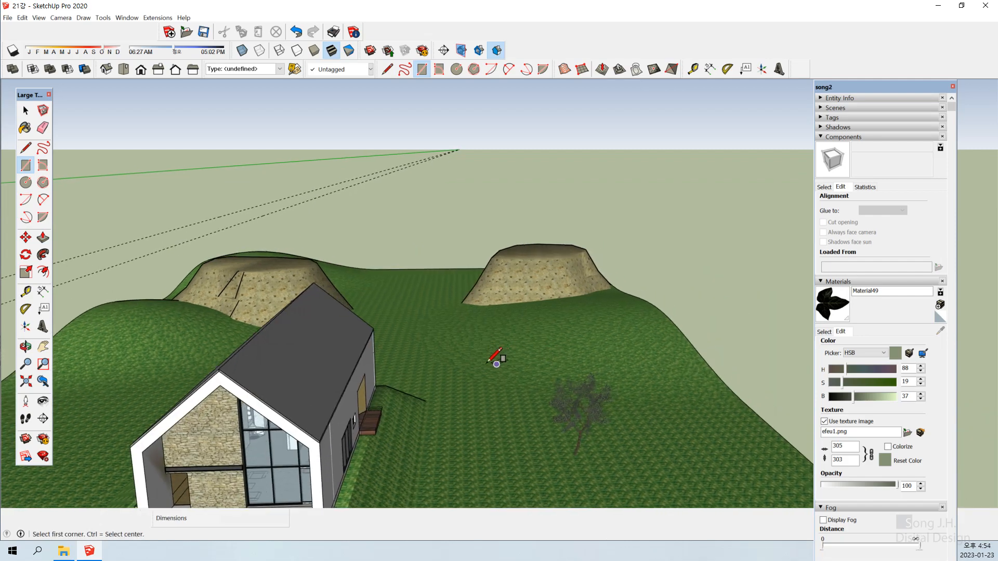
click(480, 366)
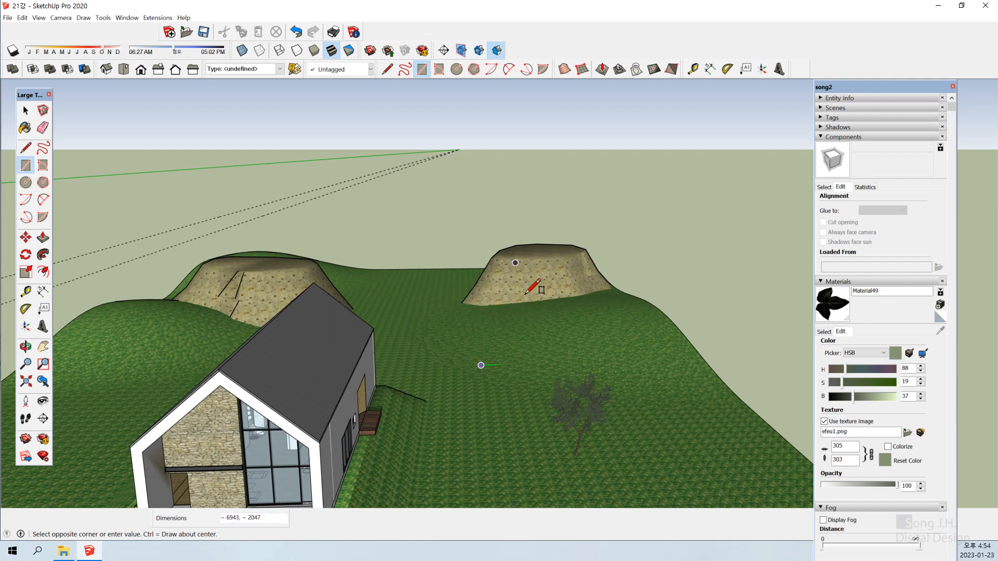
click(513, 257)
key(space)
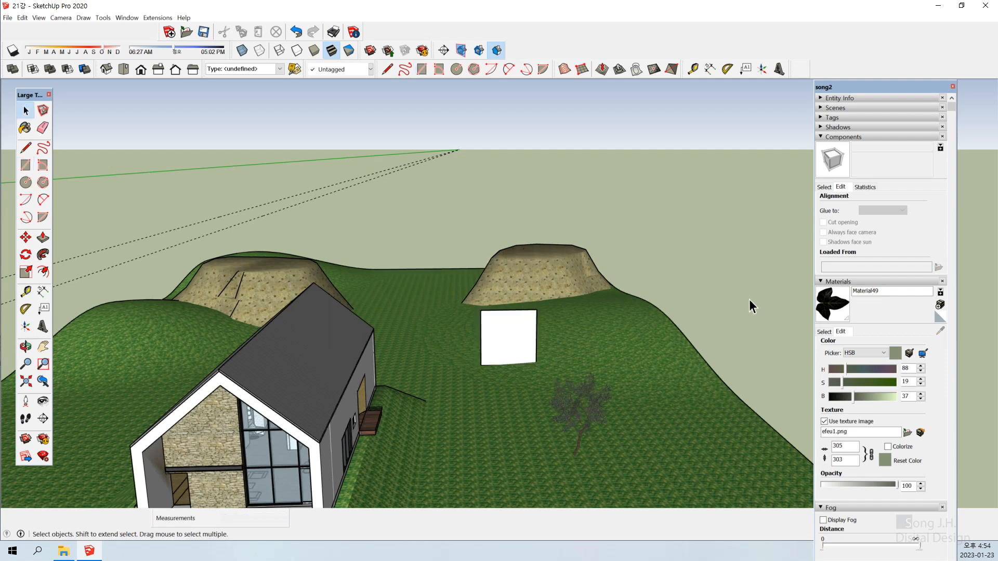
- Select the upright rectangle's face and create a new material that uses the texture image 사본 -tree.png
click(522, 338)
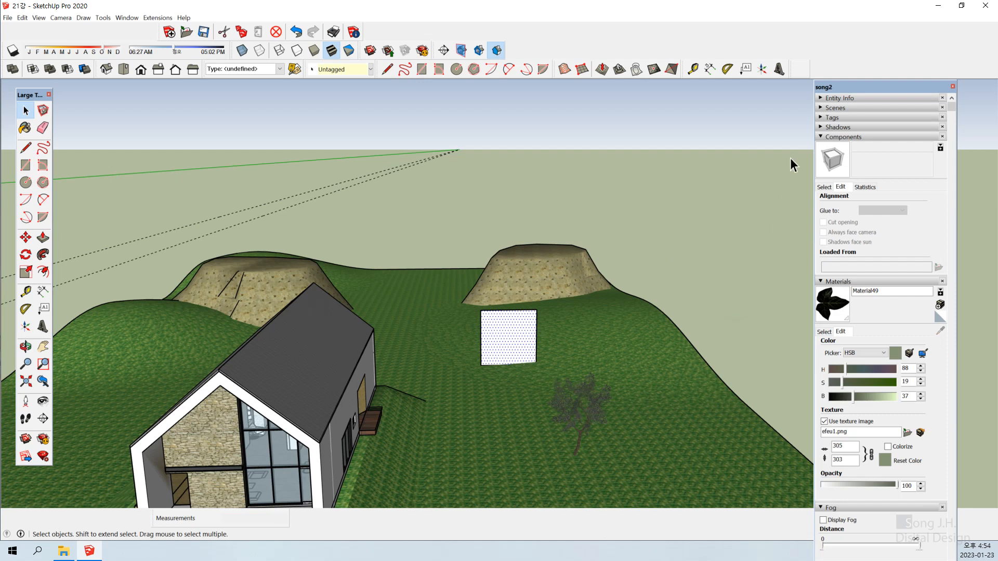
click(820, 137)
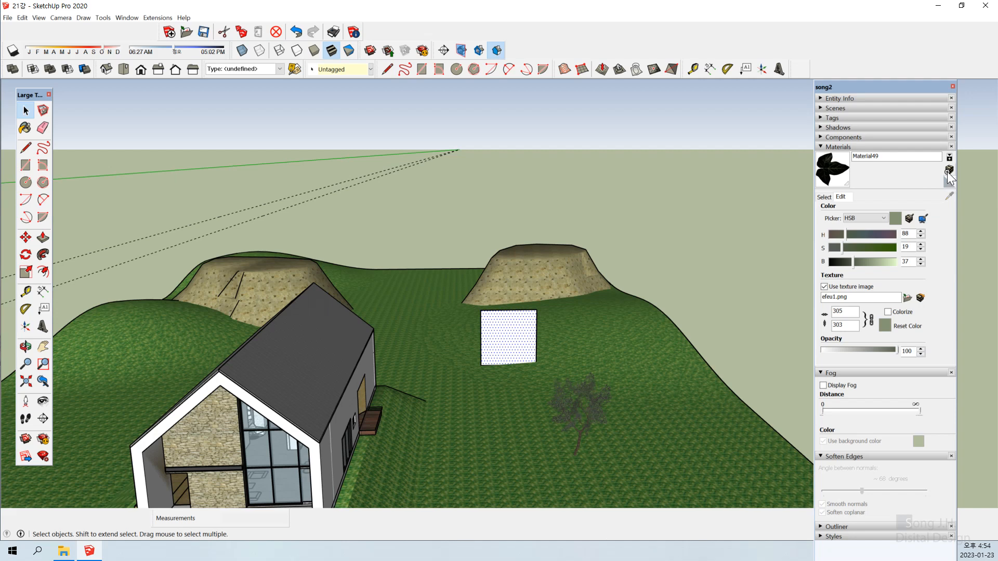
click(948, 172)
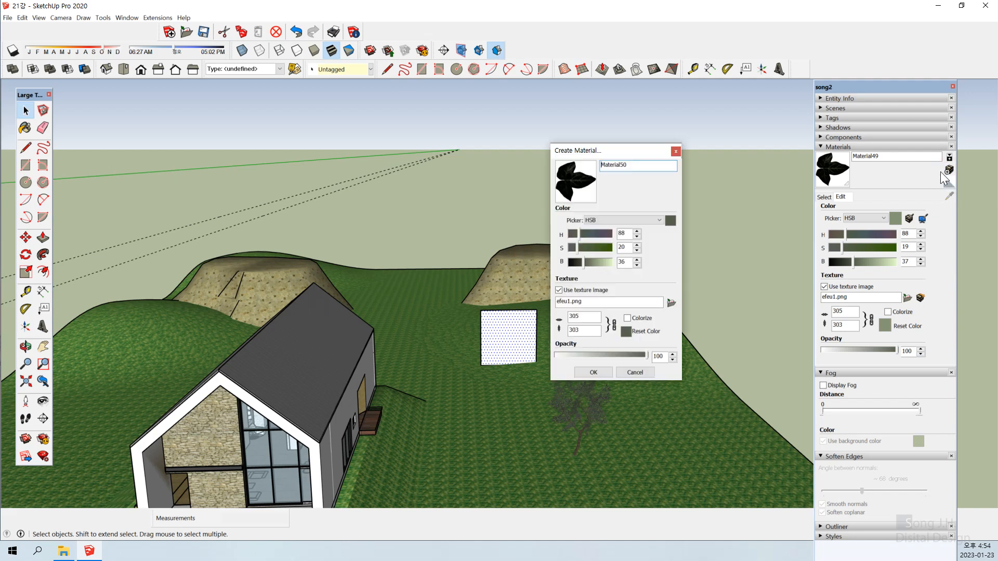
click(670, 303)
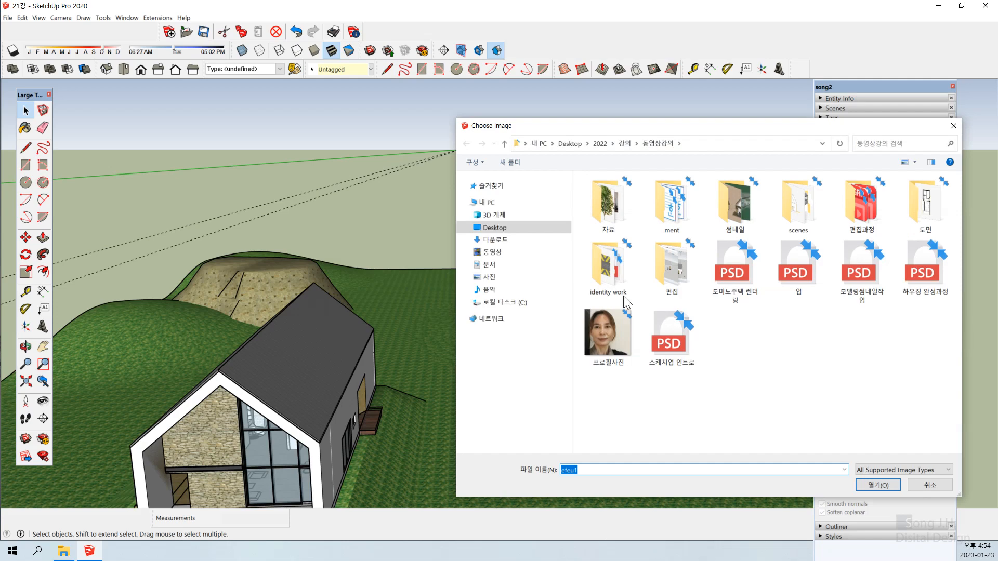
click(601, 209)
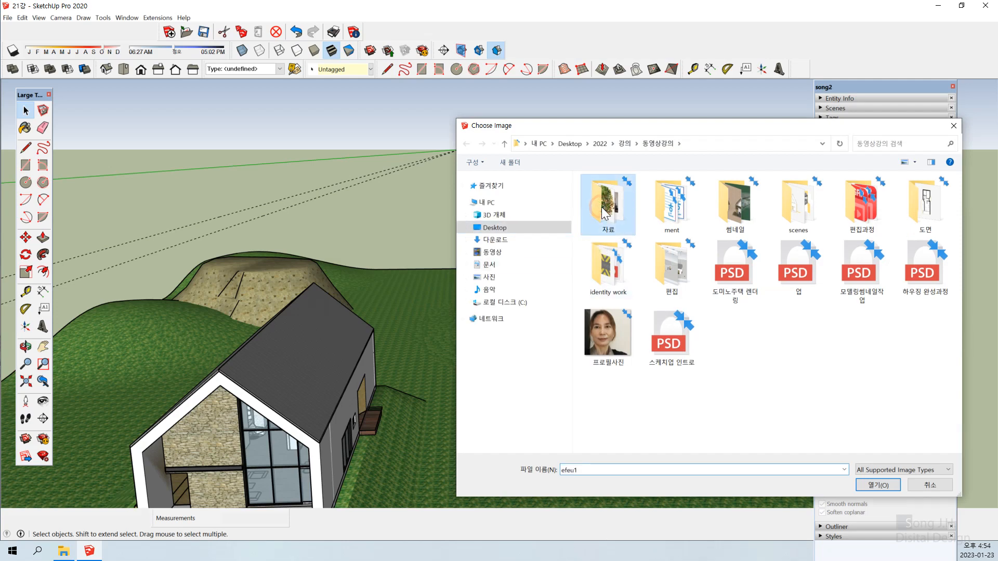
double_click(601, 207)
click(602, 207)
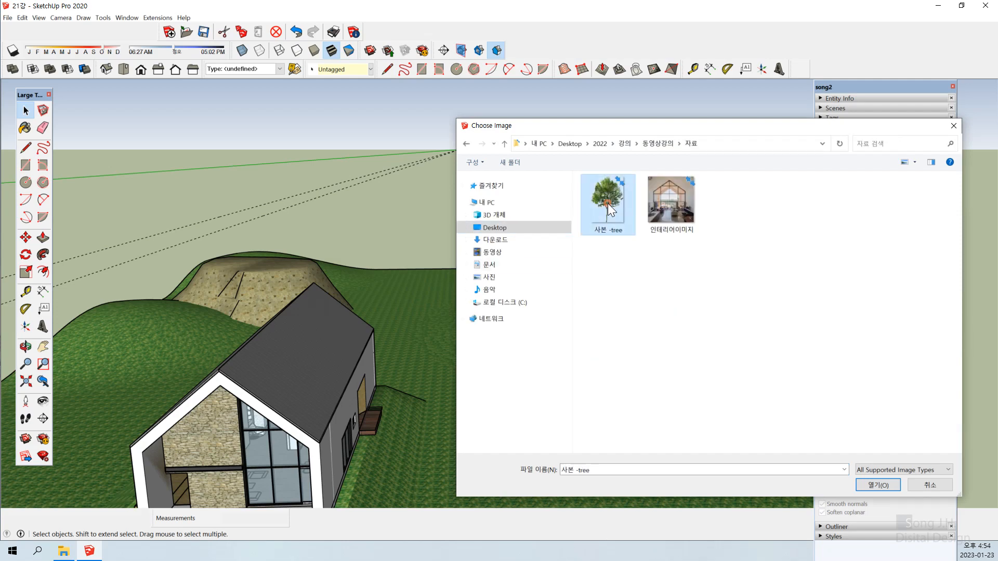
click(877, 486)
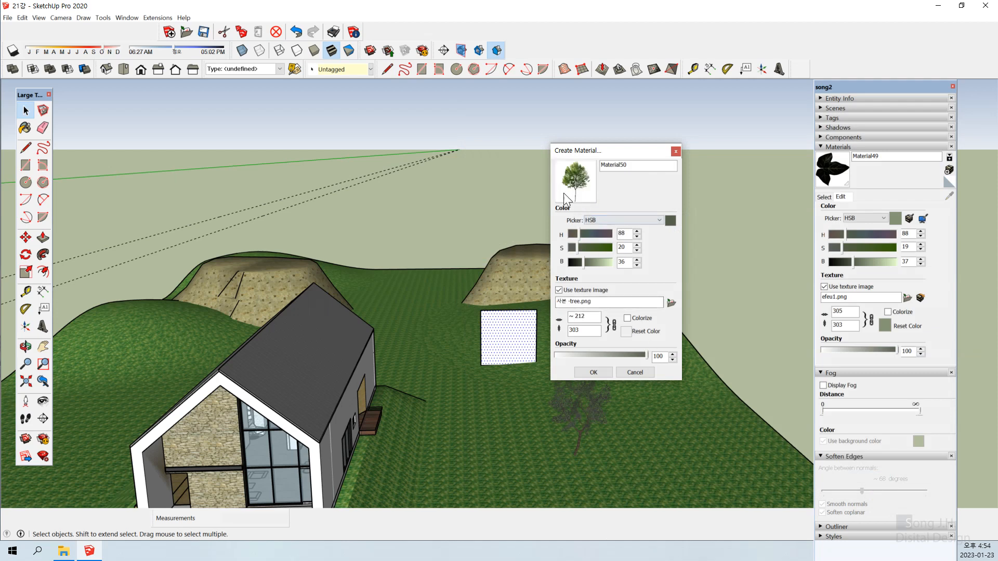
click(594, 373)
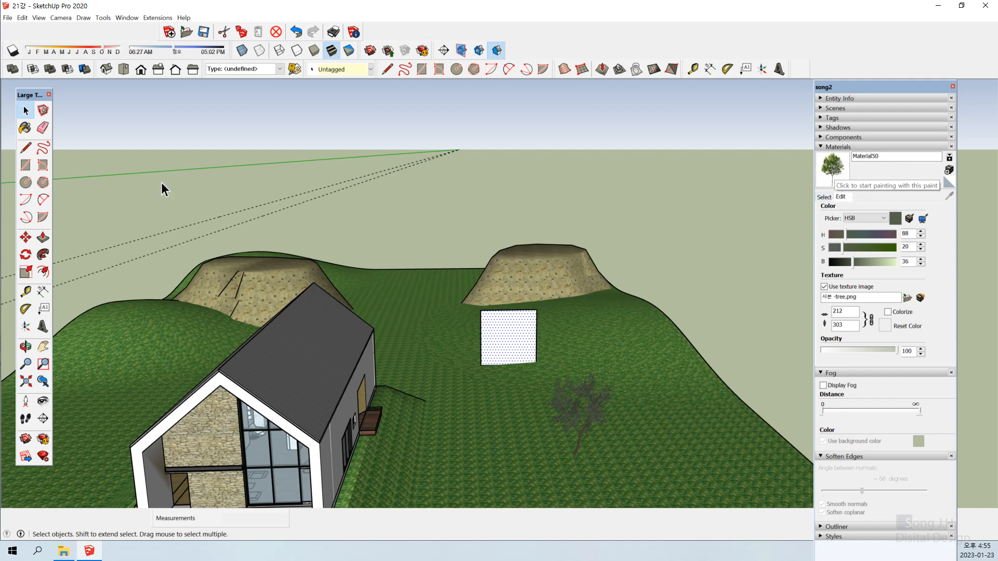
- Paint the upright rectangle on the lawn with the new tree image material
click(26, 127)
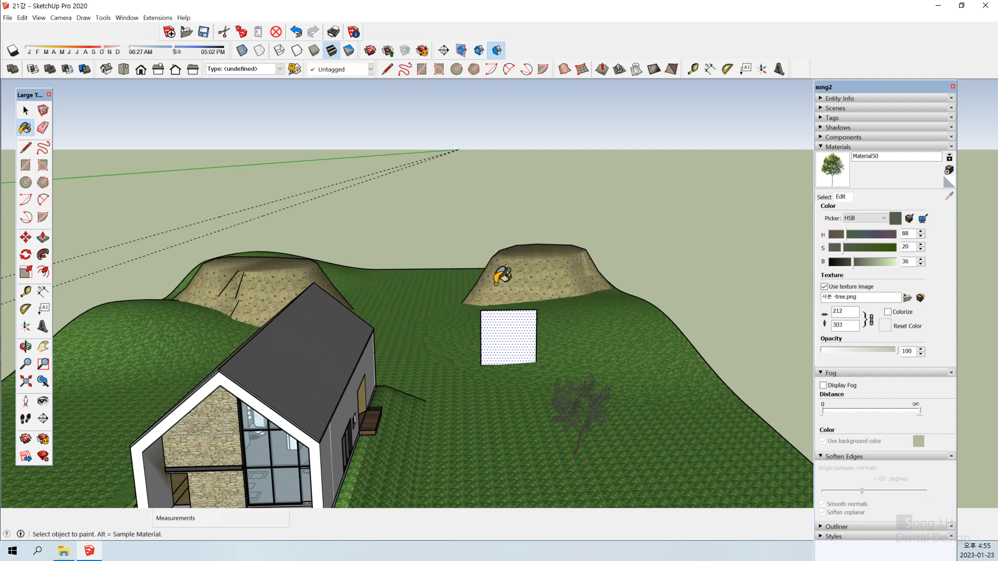
click(510, 327)
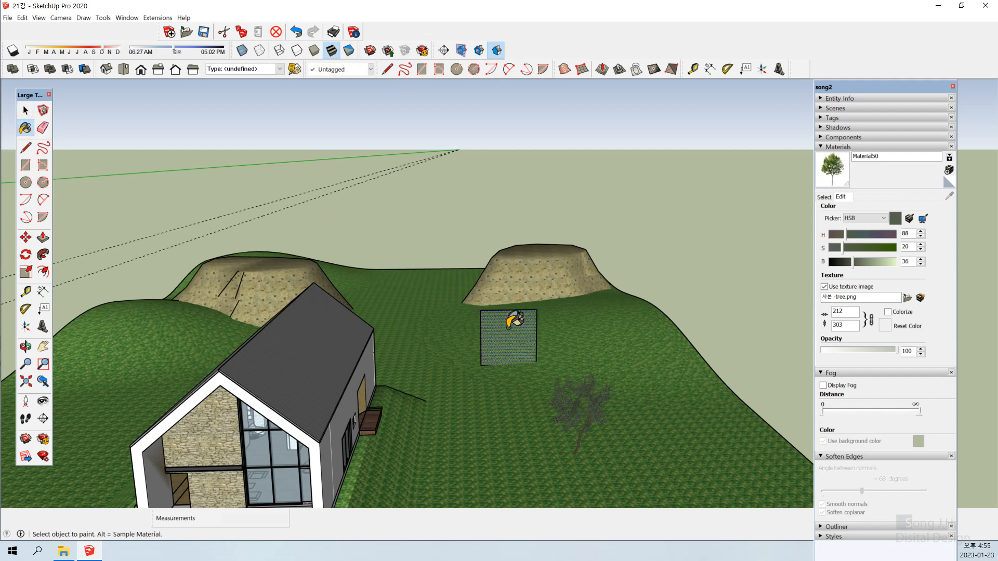
key(space)
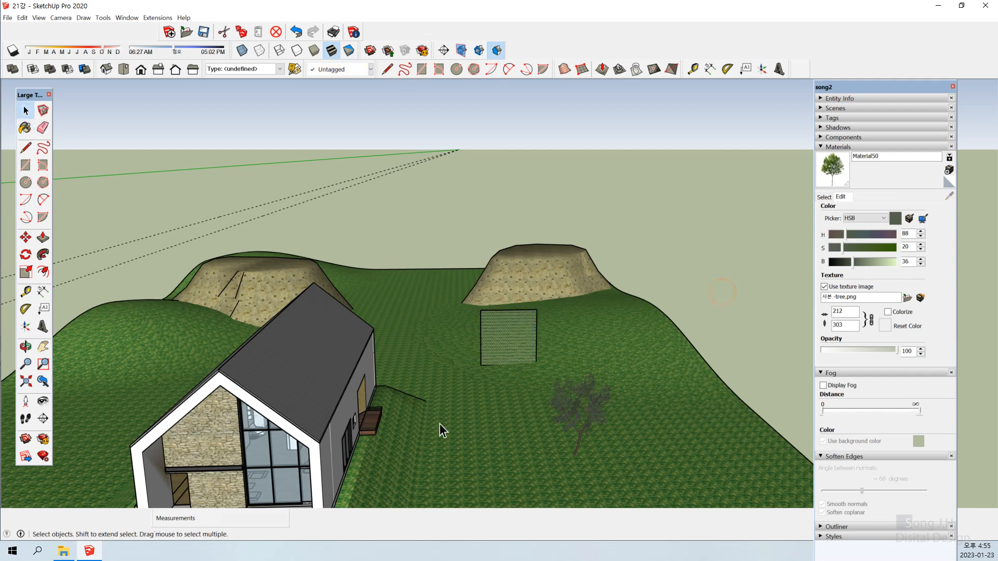
- Position the texture on the upright rectangle, enlarging and shifting it so one whole tree fits inside with its trunk at the base
scroll(452, 359, up, 4)
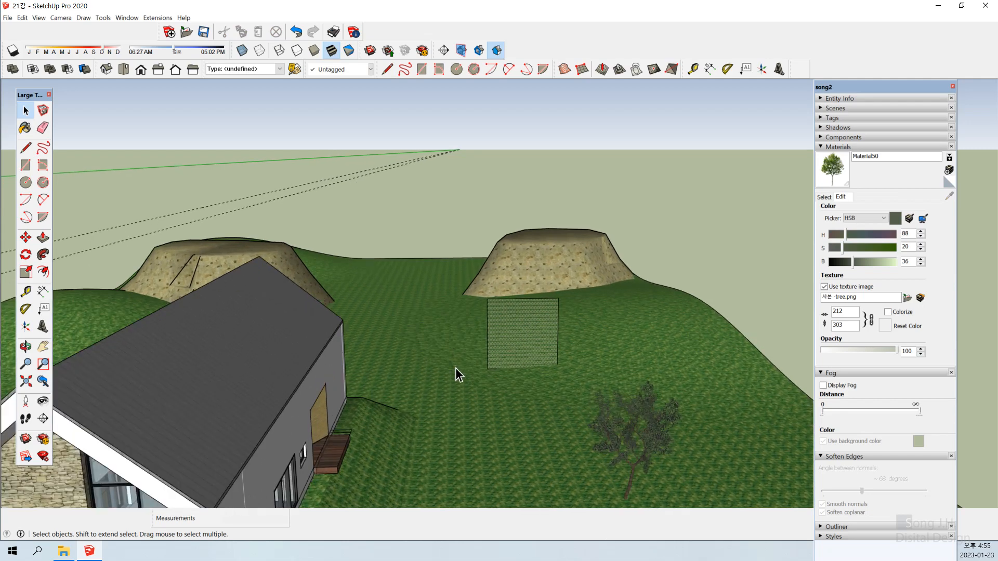
scroll(463, 370, up, 5)
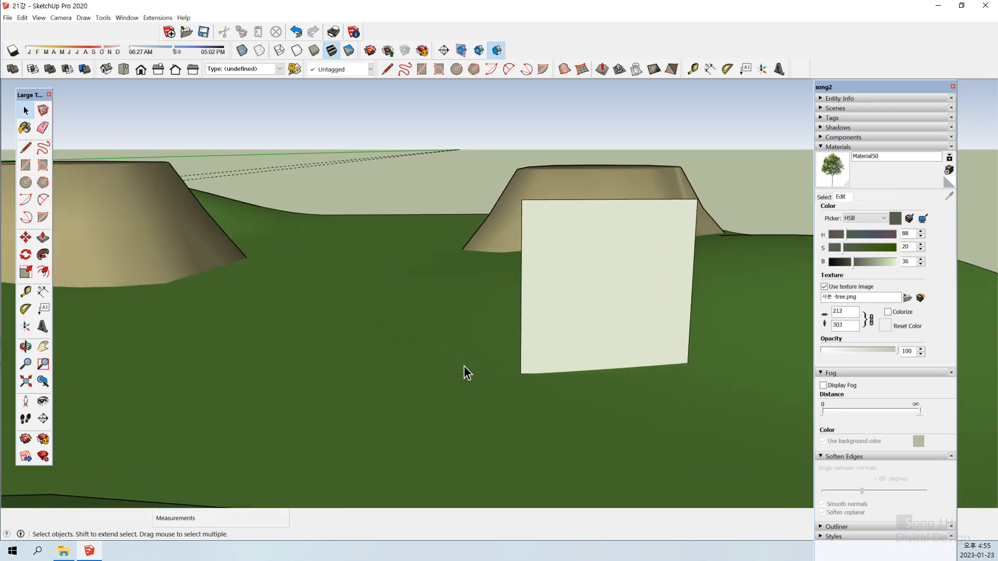
scroll(465, 371, up, 3)
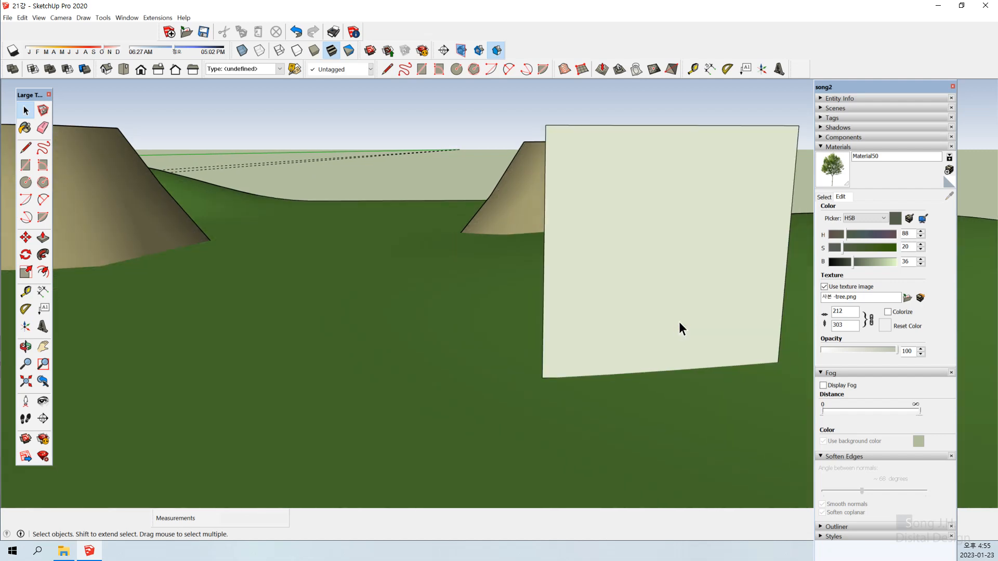
scroll(312, 370, down, 2)
scroll(308, 374, down, 2)
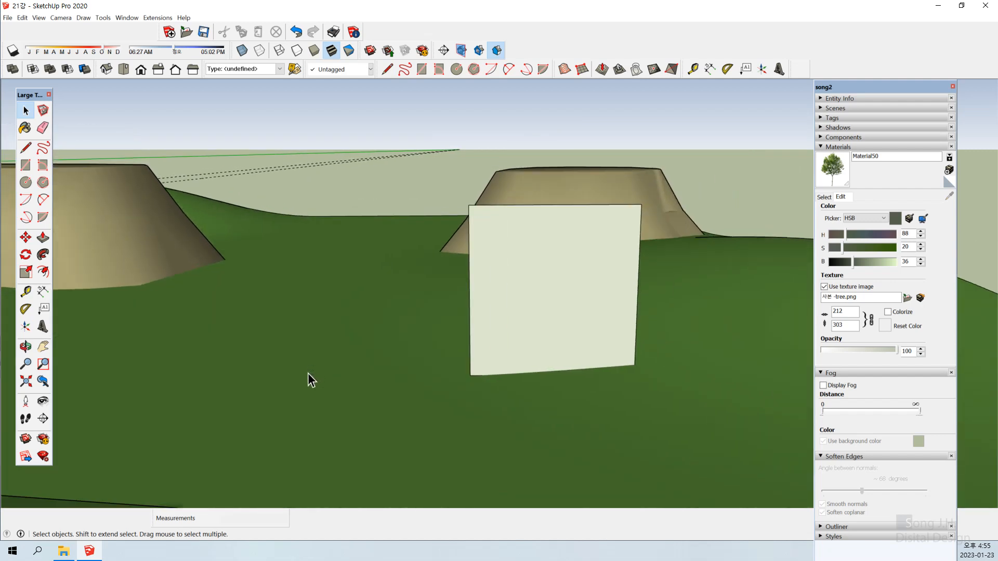
click(567, 325)
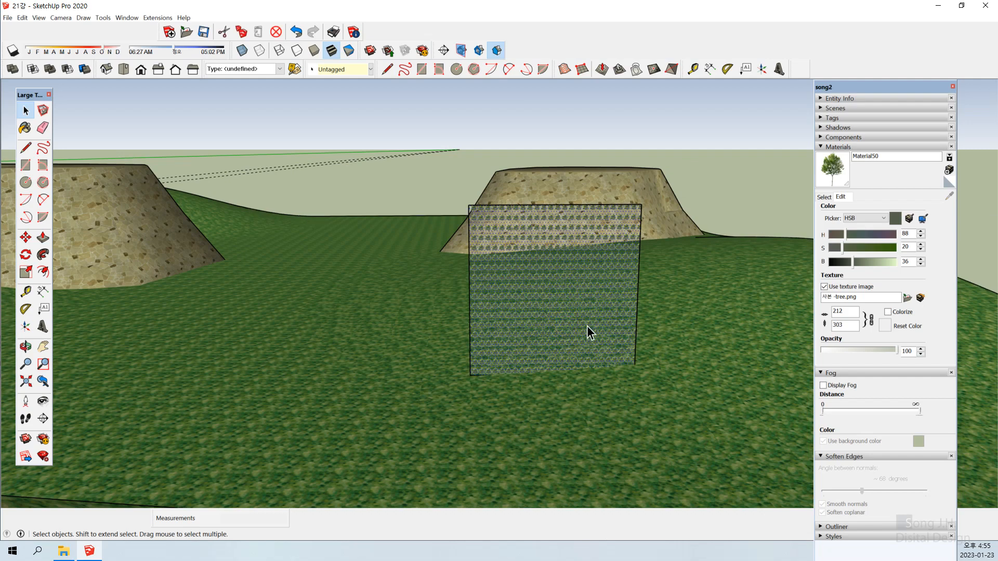
right_click(559, 318)
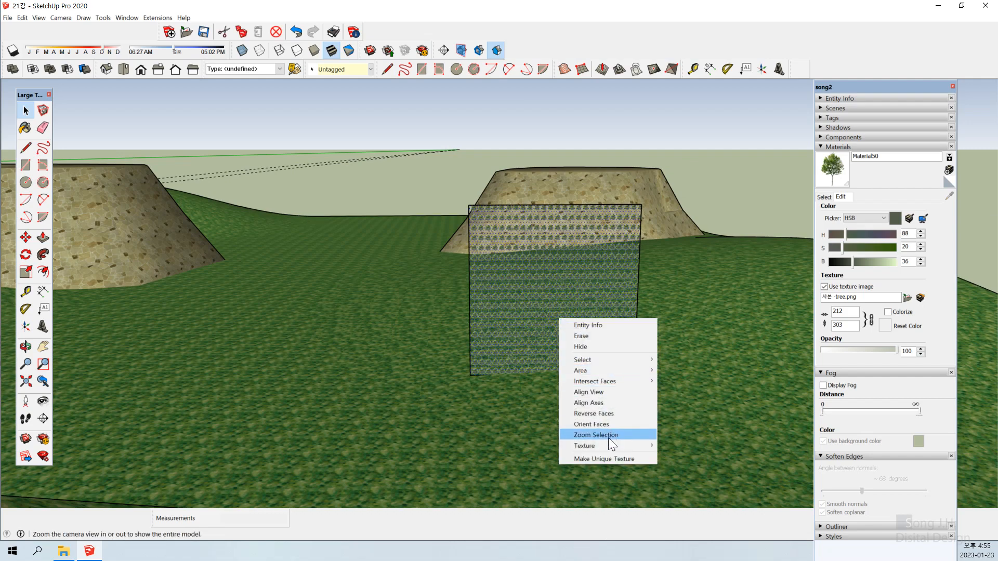
mouse_move(605, 445)
click(670, 446)
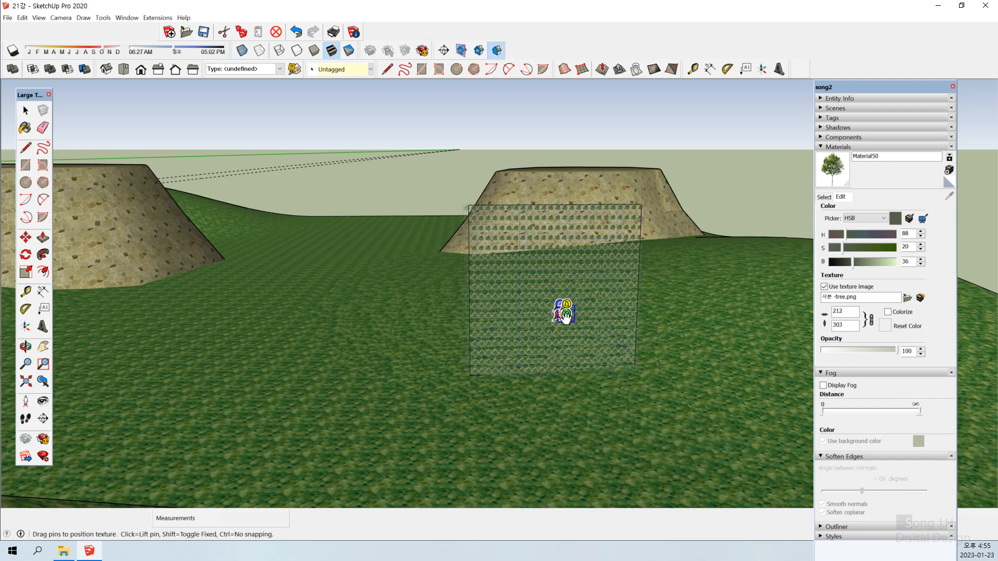
drag(566, 314, 705, 300)
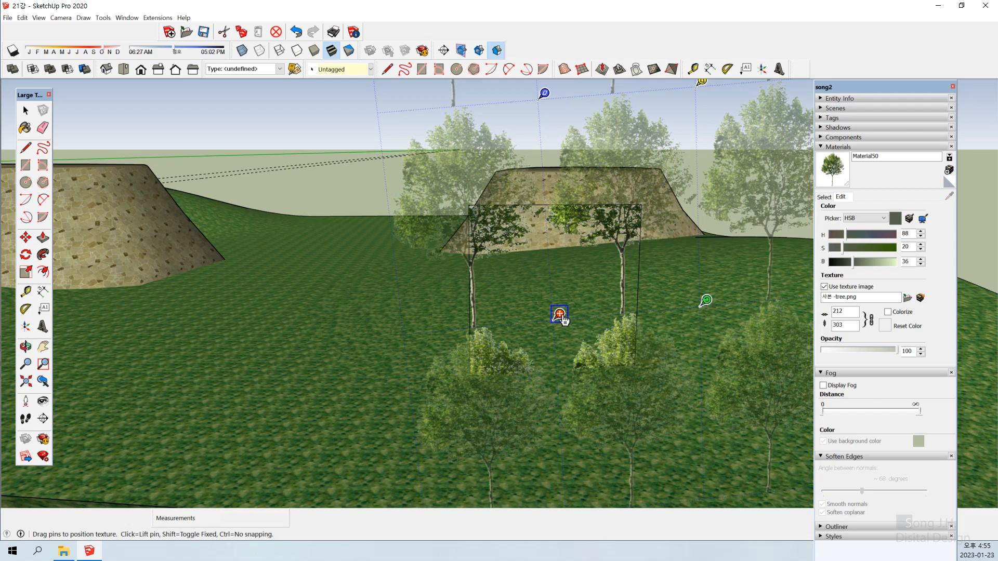
drag(559, 313, 648, 405)
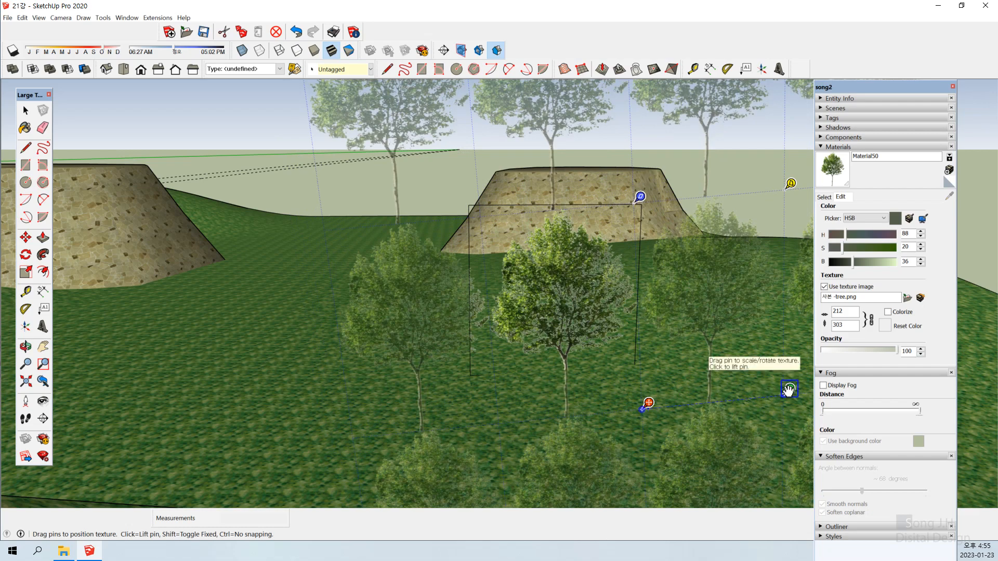
mouse_move(789, 390)
mouse_down()
mouse_move(756, 392)
mouse_move(784, 380)
mouse_move(770, 391)
mouse_up()
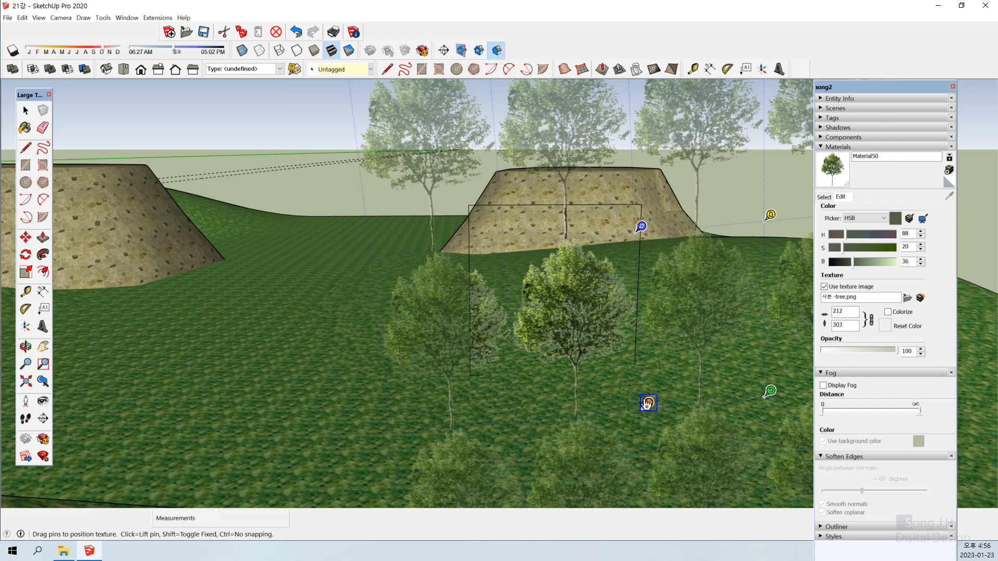
drag(648, 405, 628, 373)
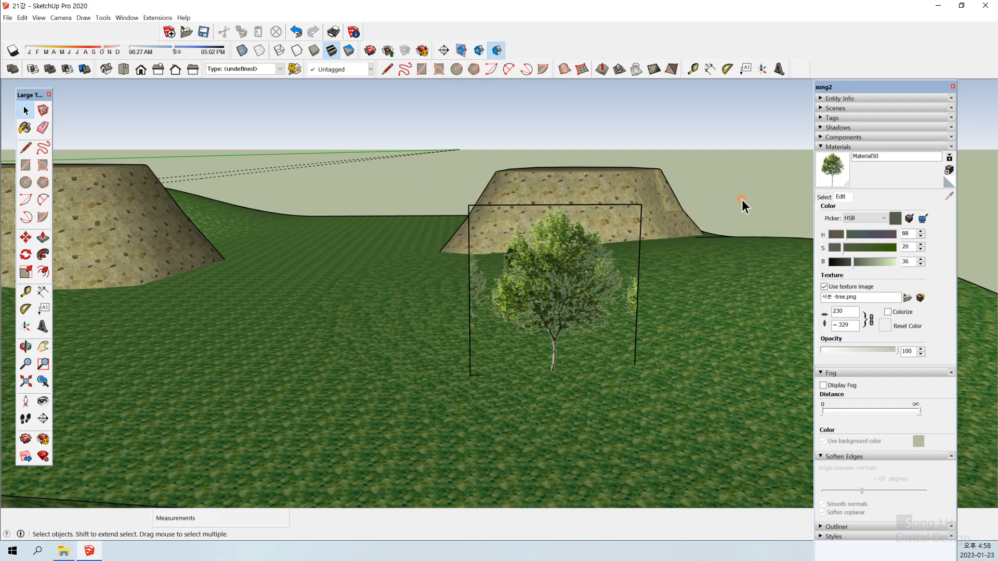
- Hide the top edge and both side edges of the tree-textured rectangle with the Eraser, keeping its face
scroll(579, 400, down, 6)
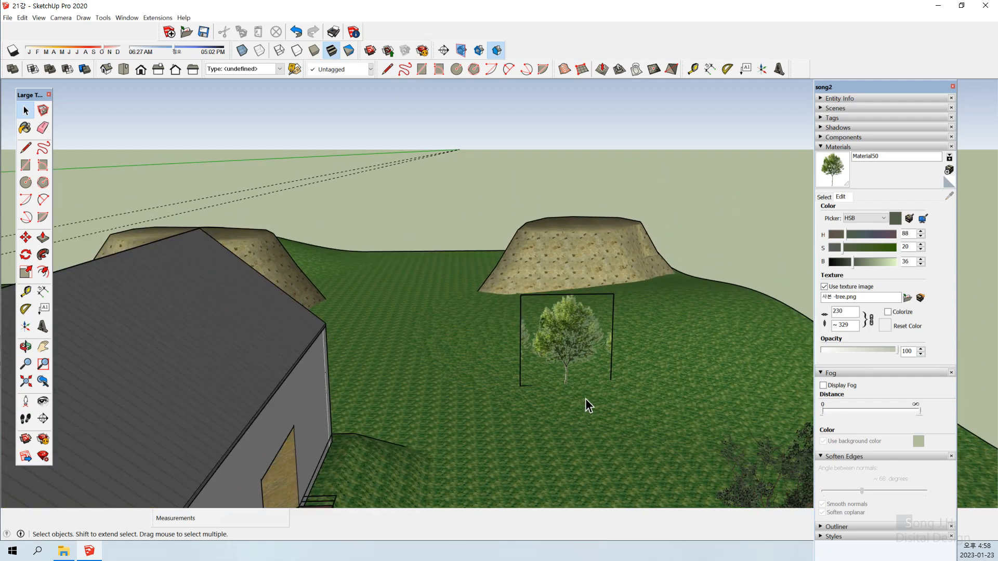
scroll(567, 408, down, 2)
middle_drag(567, 408, 529, 414)
scroll(598, 364, up, 4)
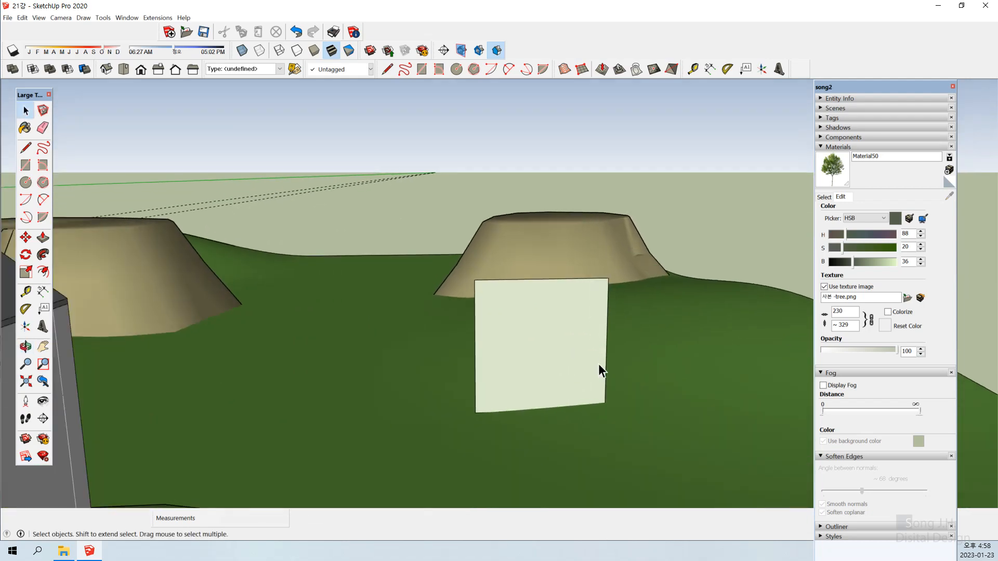
scroll(598, 371, up, 4)
middle_drag(583, 325, 541, 283)
click(690, 176)
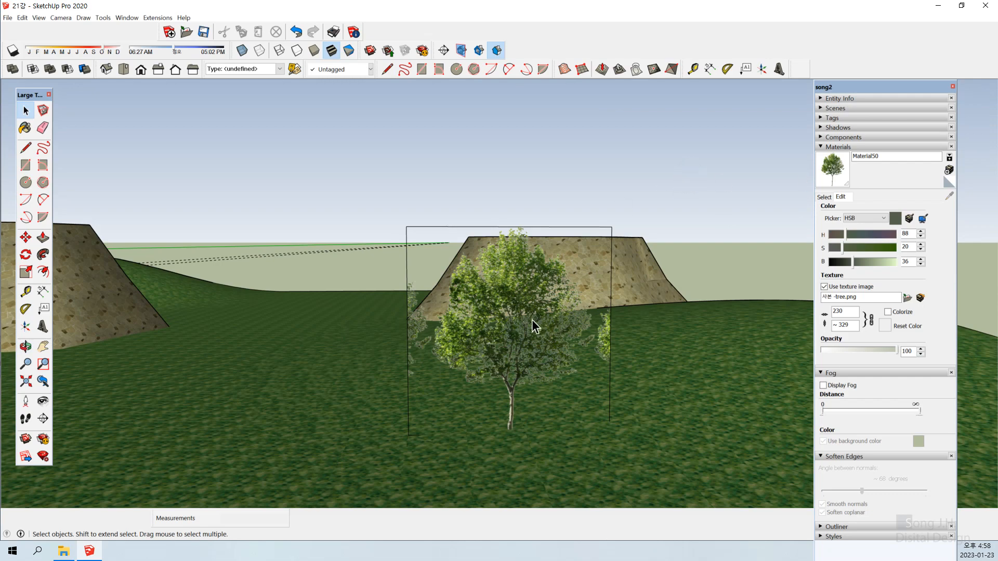
middle_drag(532, 320, 621, 245)
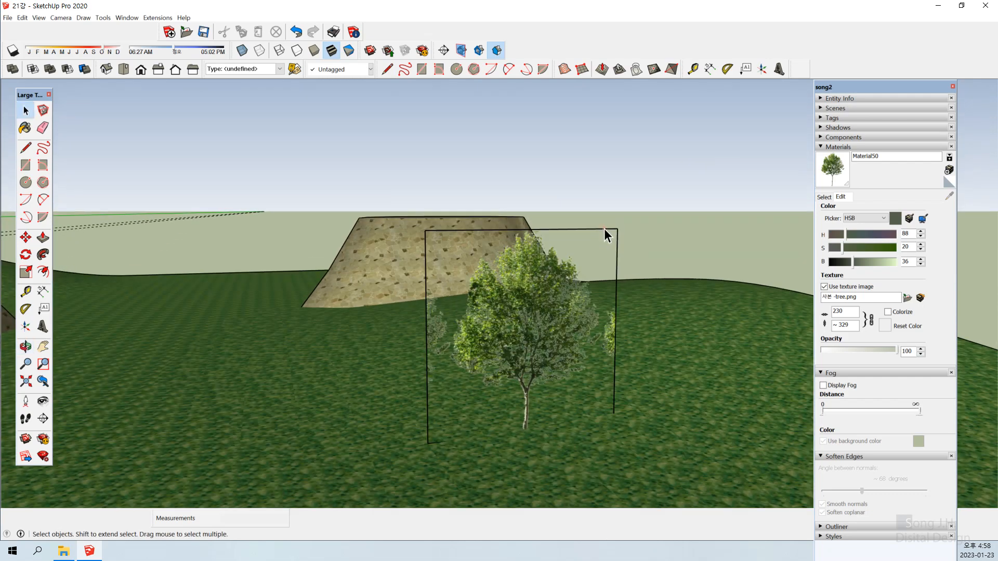
click(604, 229)
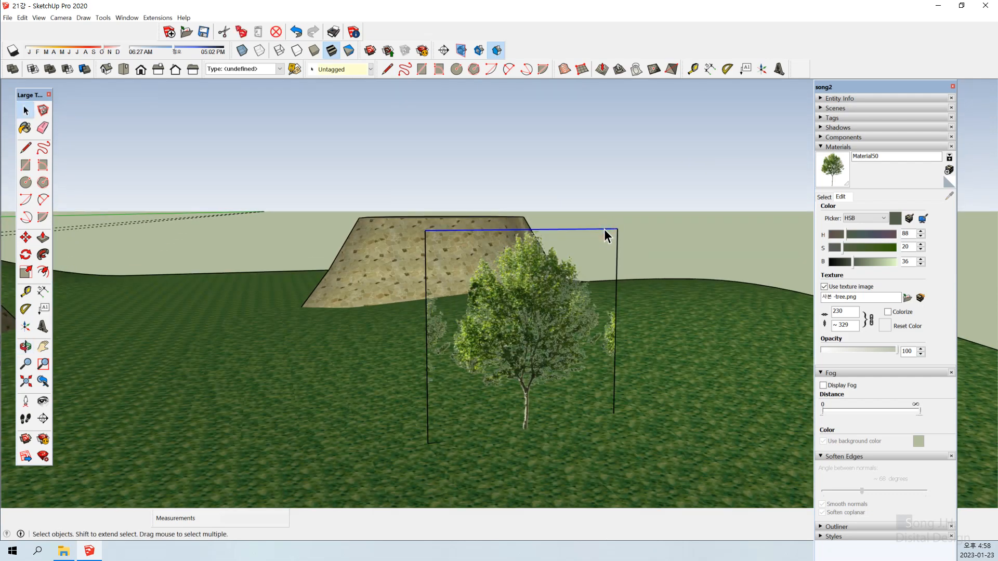
key(e)
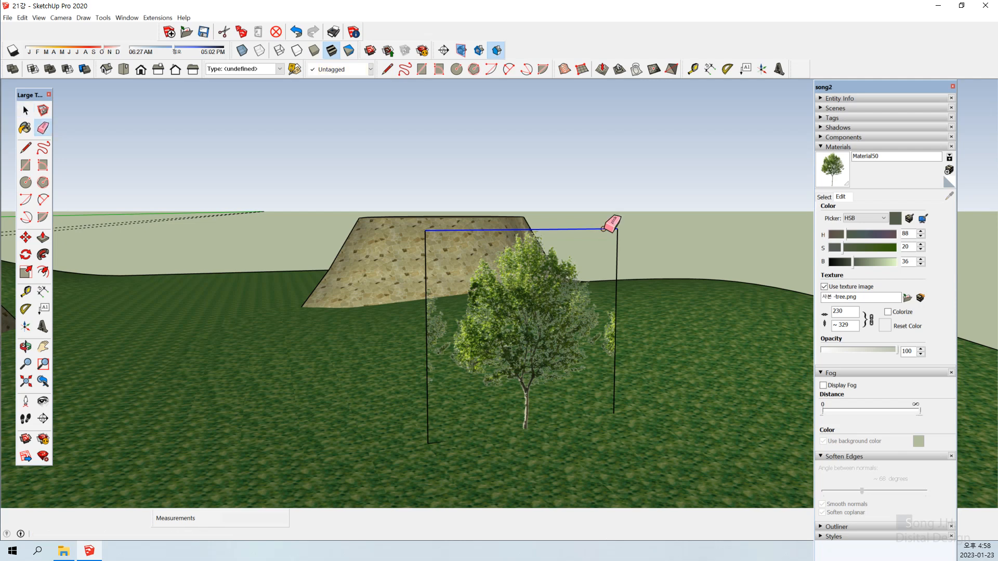
click(604, 228)
key(space)
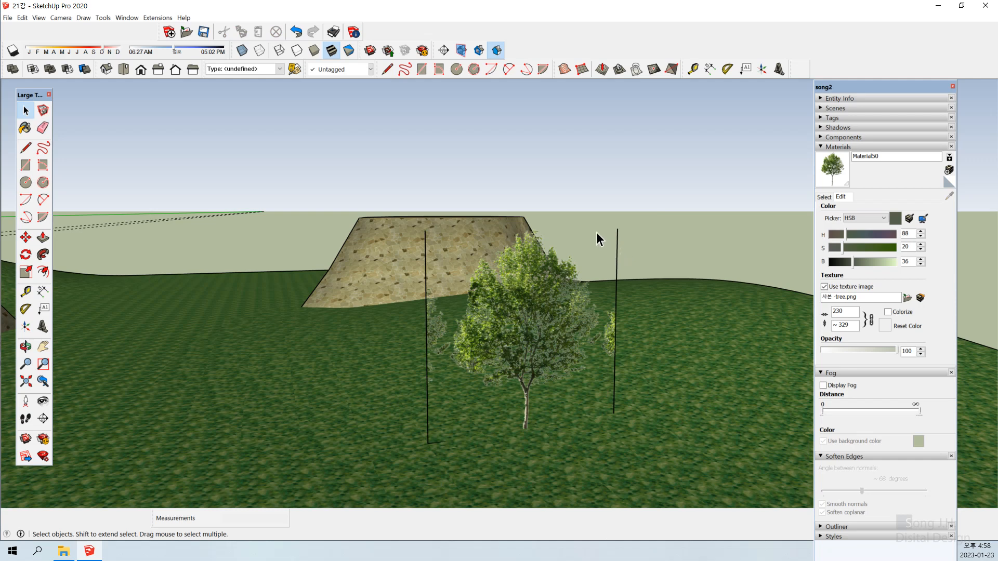
click(616, 256)
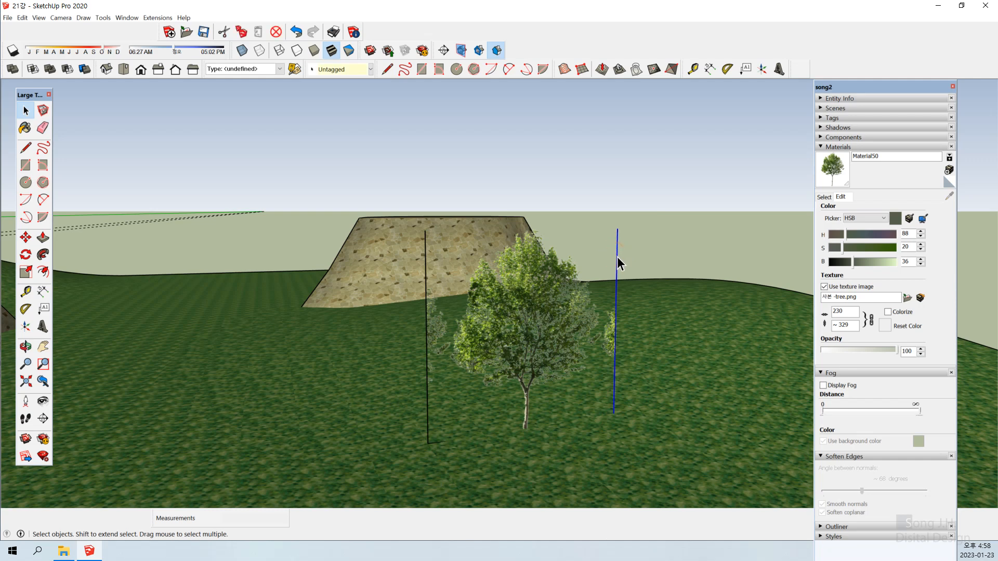
key(e)
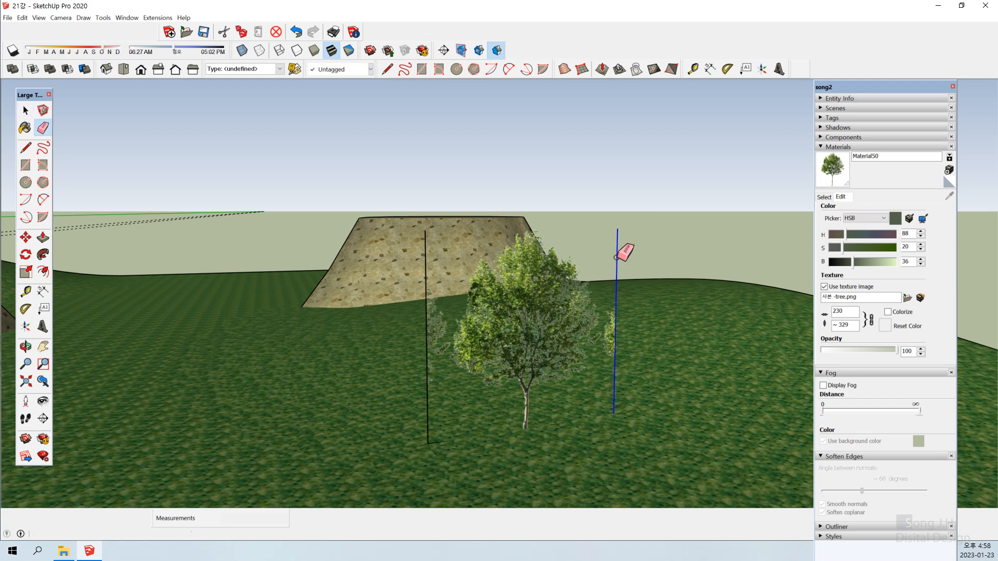
click(616, 257)
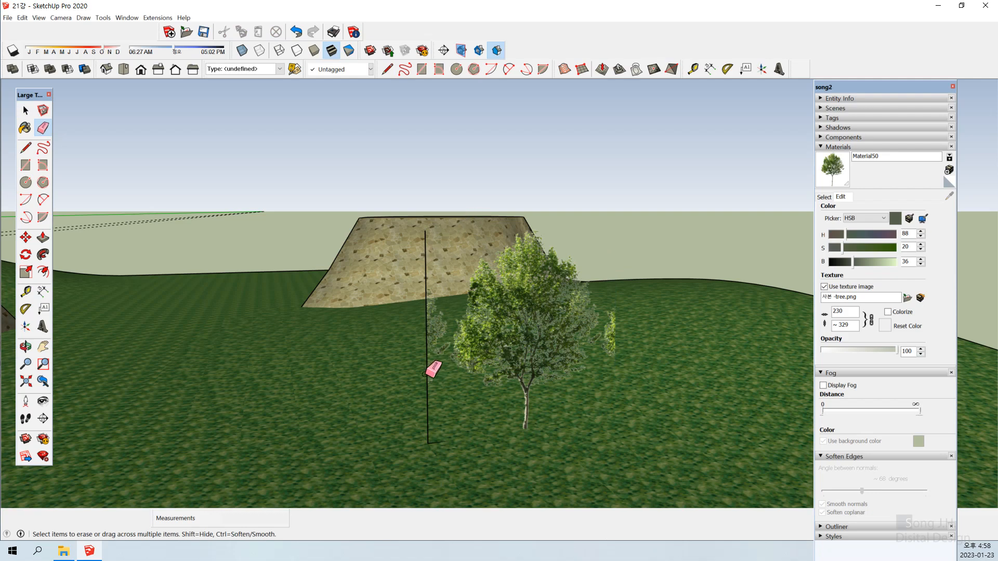
click(427, 383)
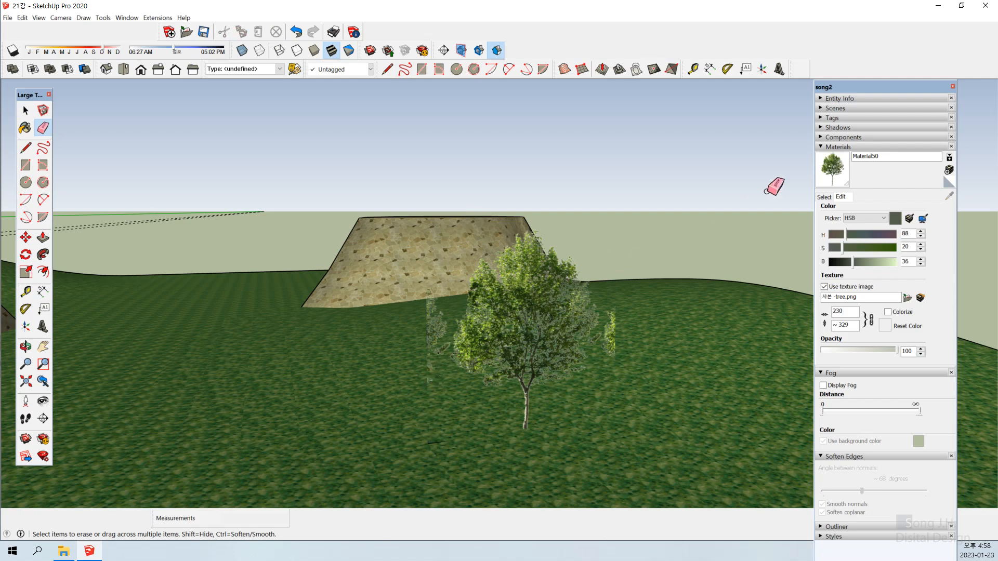
key(space)
- Bring the whole model into view and examine both terrain versions from a raised angle
mouse_move(670, 316)
middle_down()
mouse_move(530, 317)
mouse_move(586, 268)
mouse_move(623, 313)
mouse_move(669, 330)
middle_up()
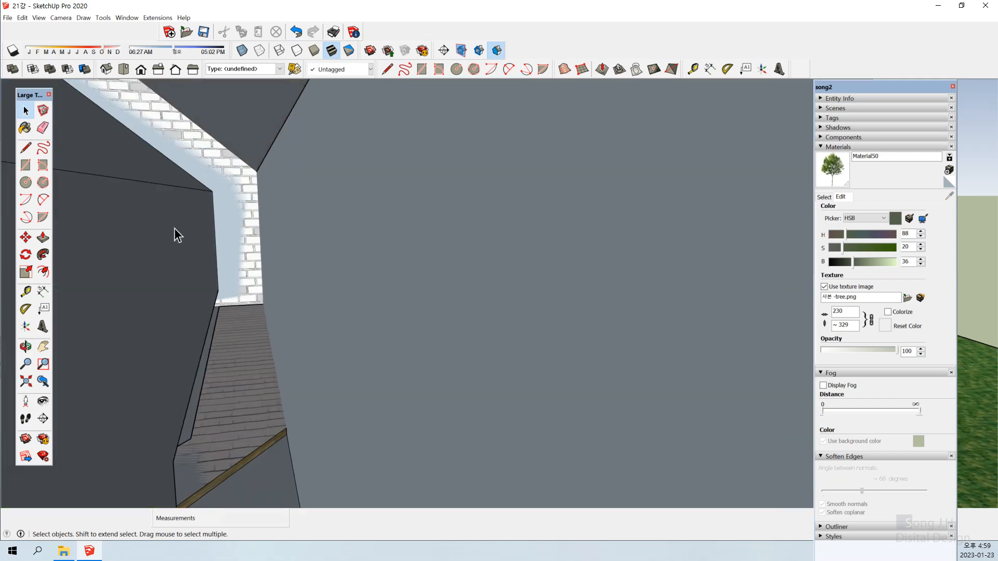
click(32, 383)
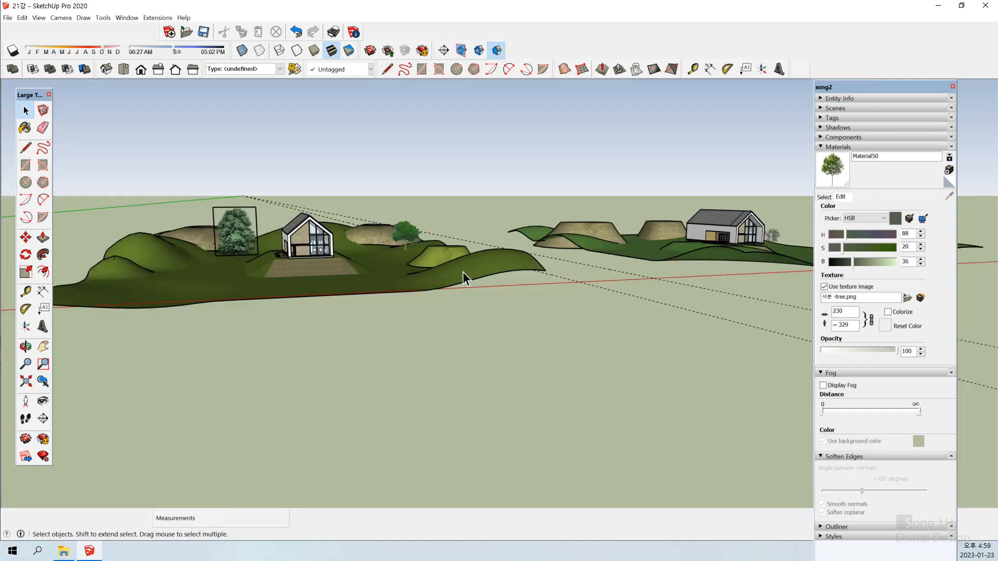
middle_drag(463, 272, 357, 346)
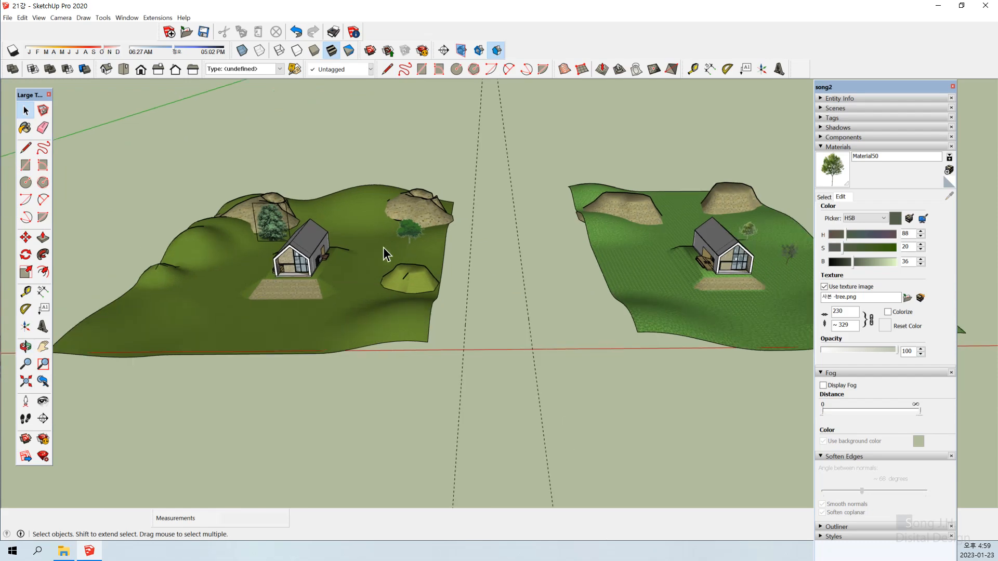
middle_drag(384, 247, 427, 242)
scroll(736, 256, up, 4)
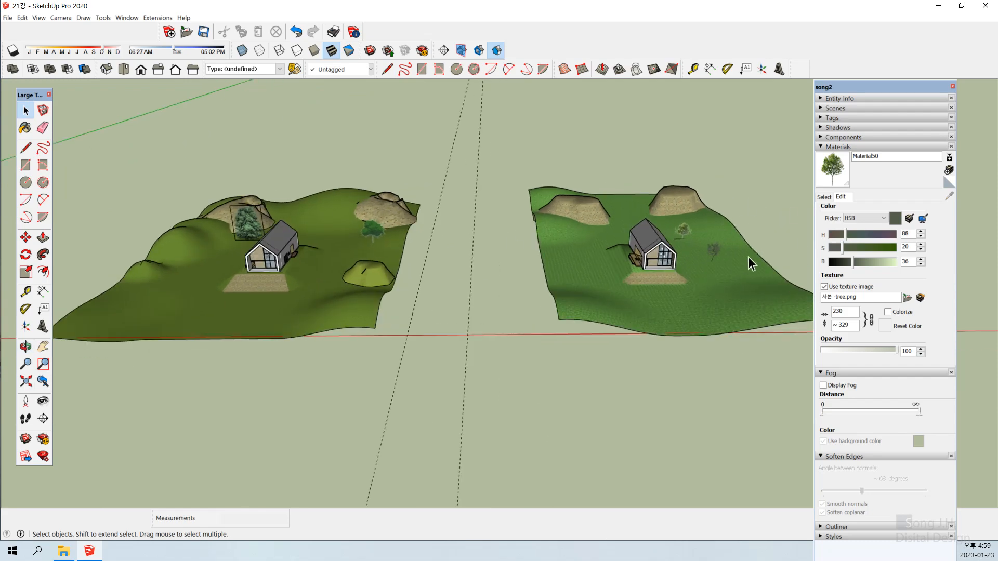